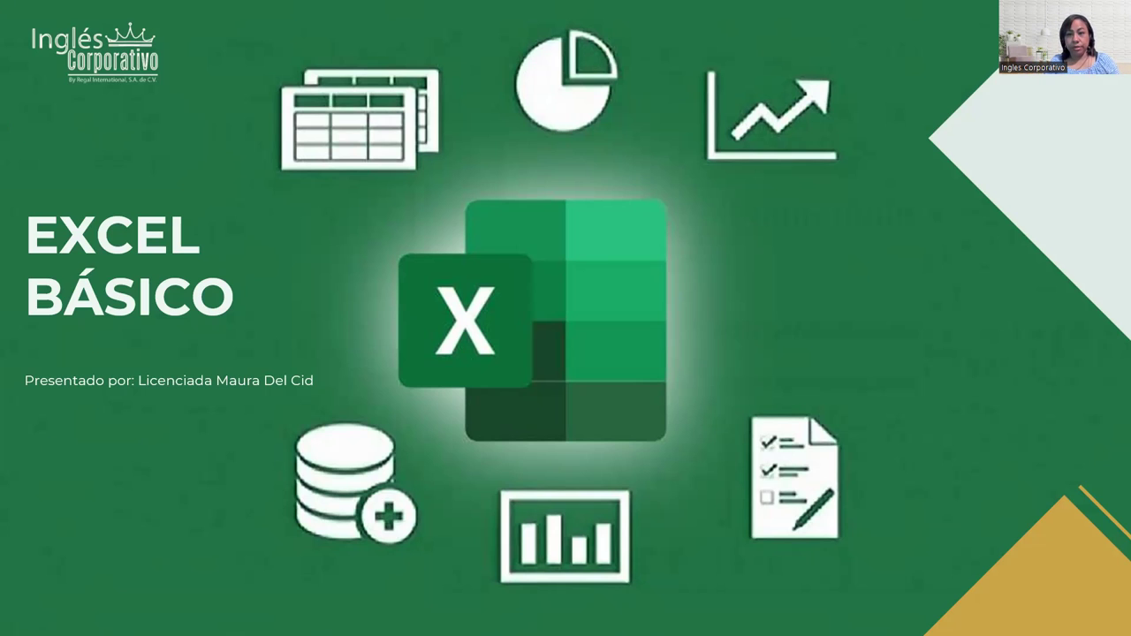
- Advance the slideshow past Sesión 2, Agenda and Contenido to the Objetivo Sesión 2 slide
key("Right")
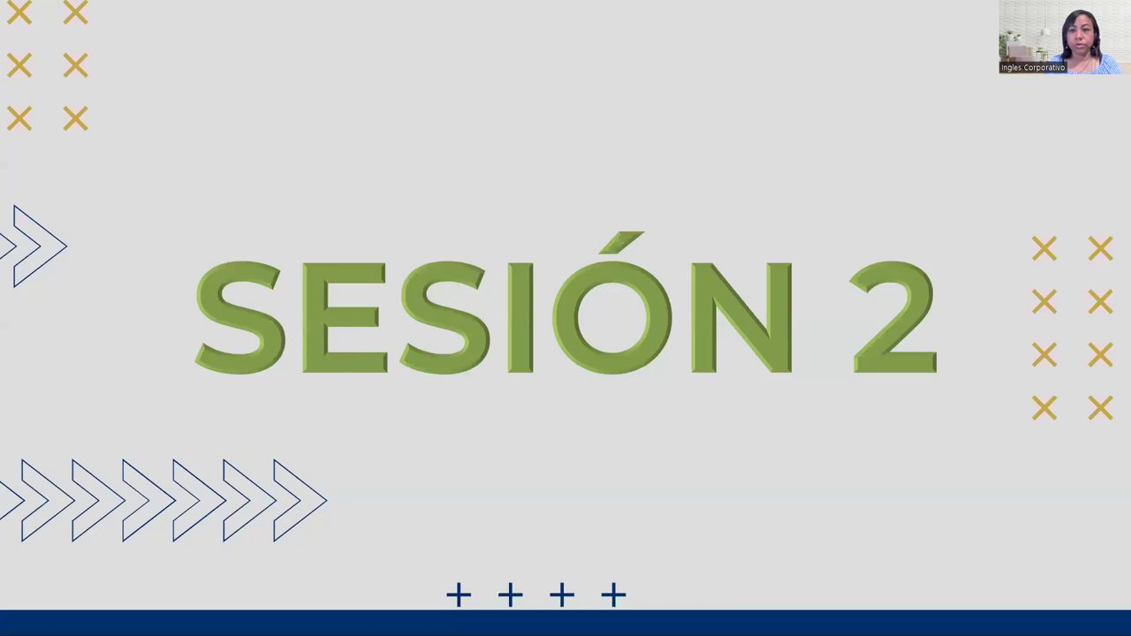
key("Right")
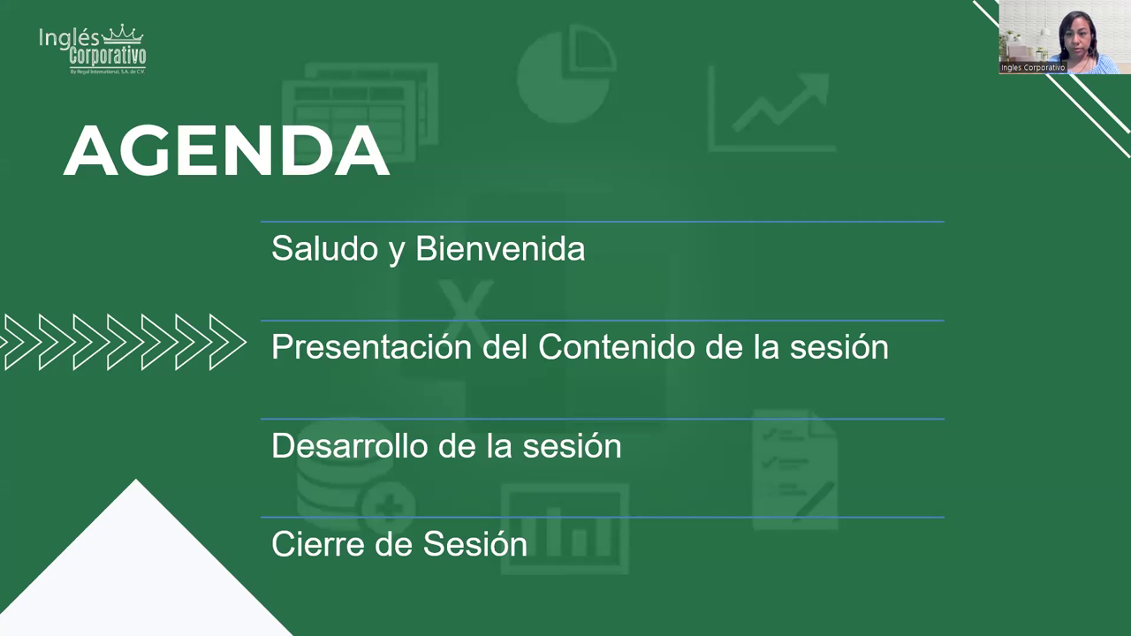
key("Right")
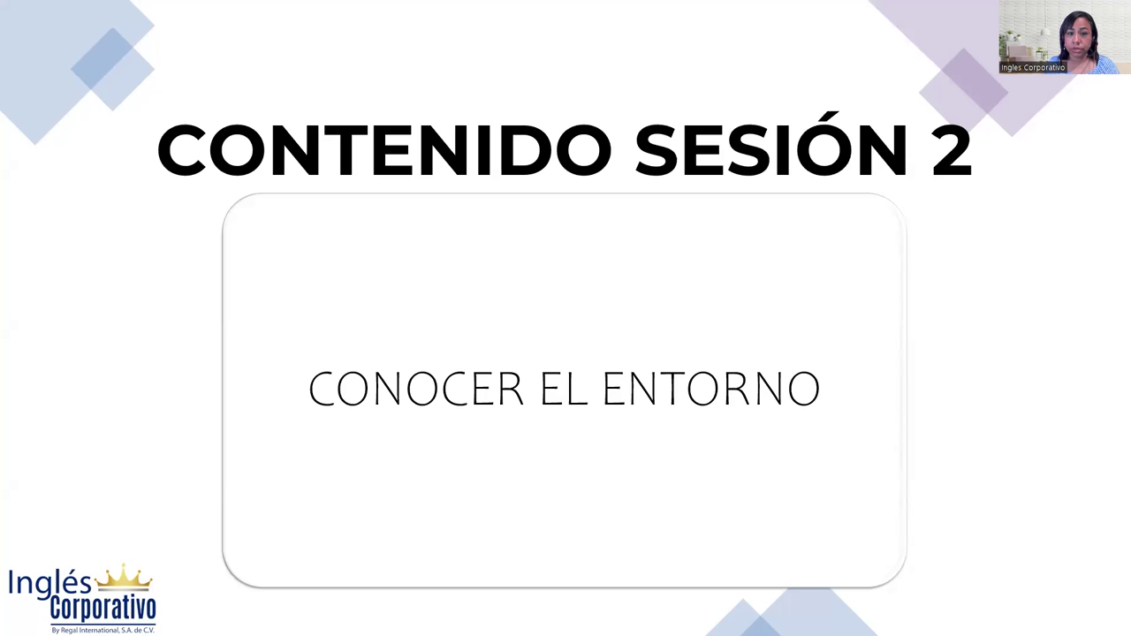
key("Right")
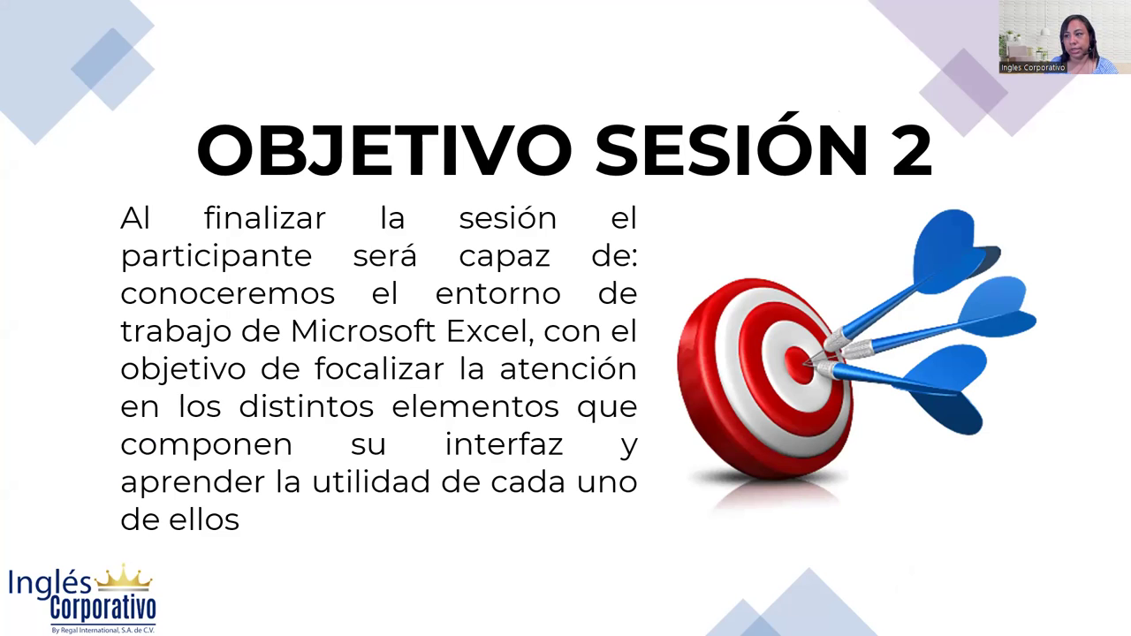
- Advance to the Entorno de trabajo slide on the title bar and quick access toolbar
key("Right")
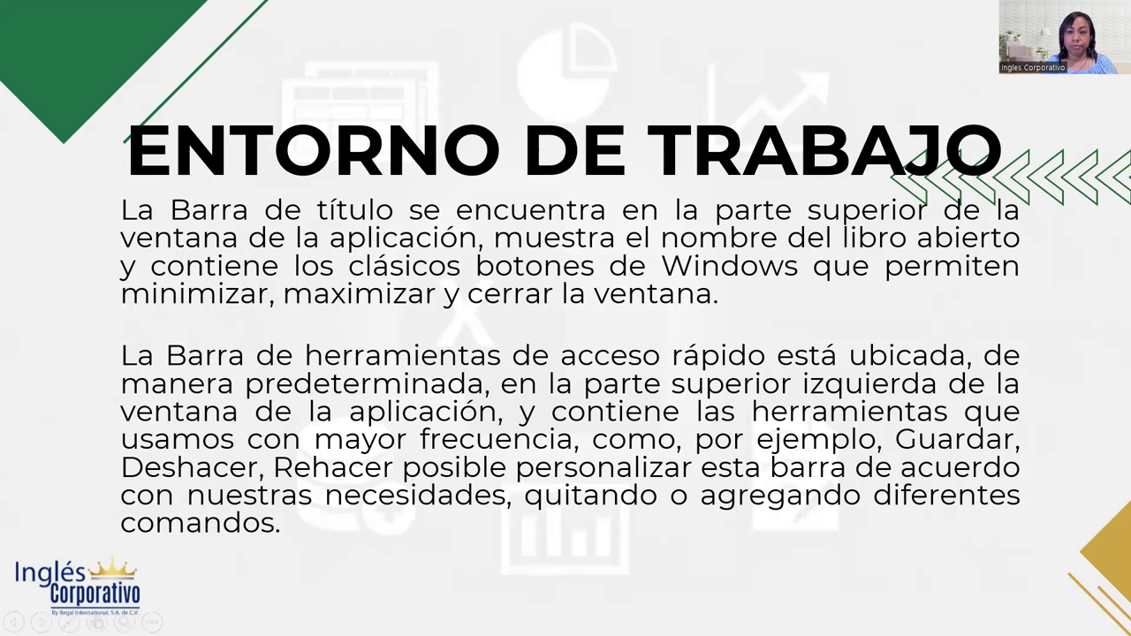
- Show the Configuración slide, then switch to Excel's Práctica sesión 6 workbook
key("Right")
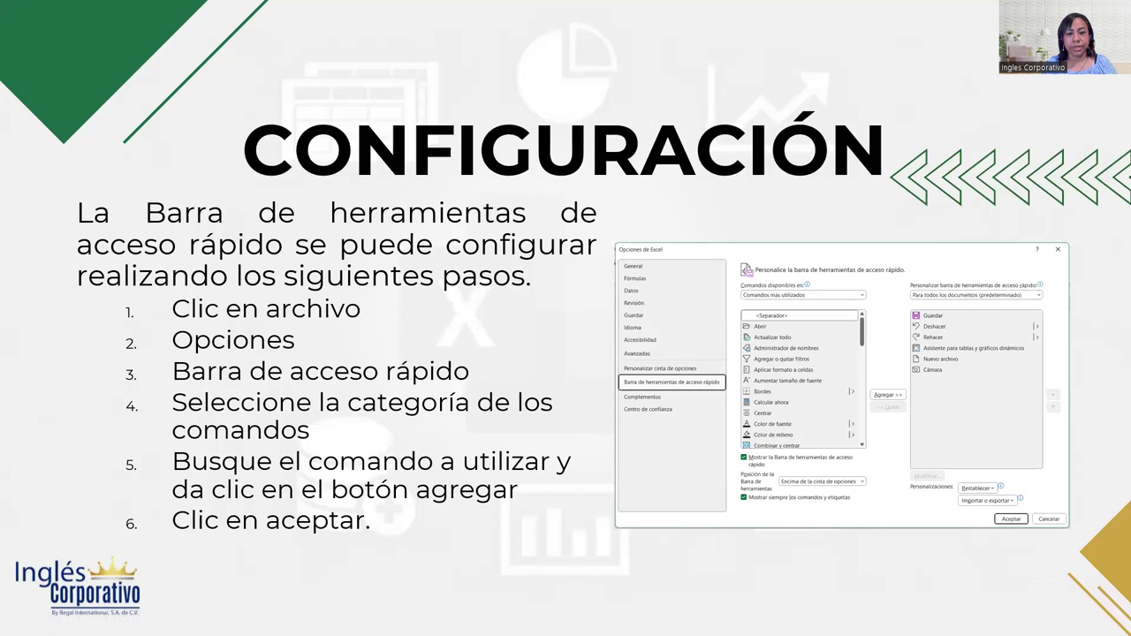
key("alt+Tab")
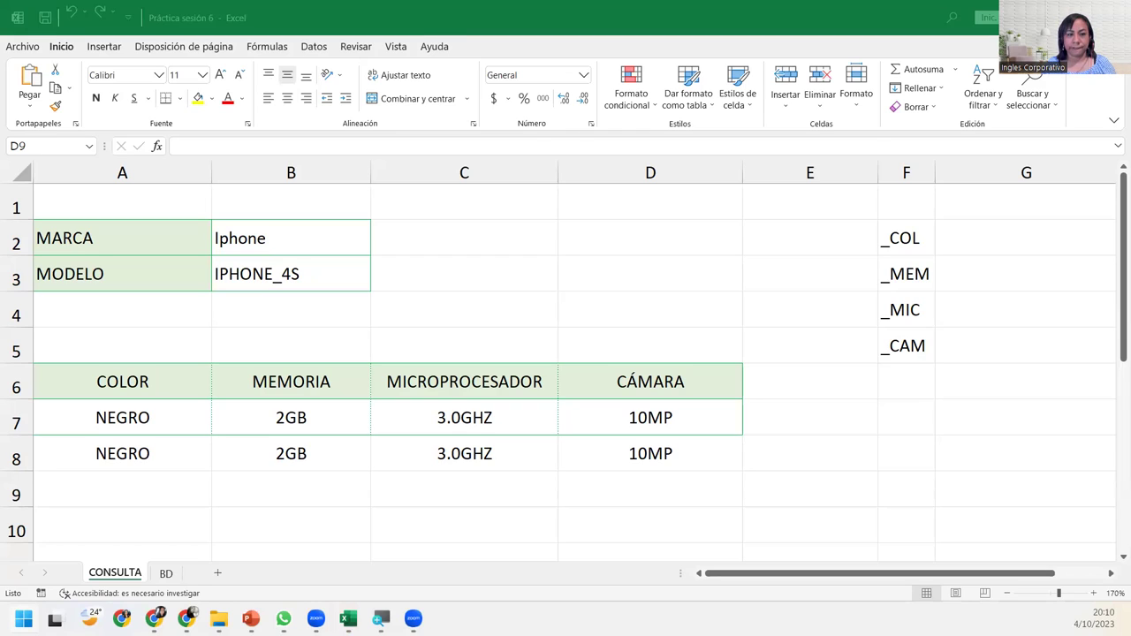
- Switch to the blank Libro1 workbook, then close Práctica sesión 6 from its taskbar preview
key("alt+Tab")
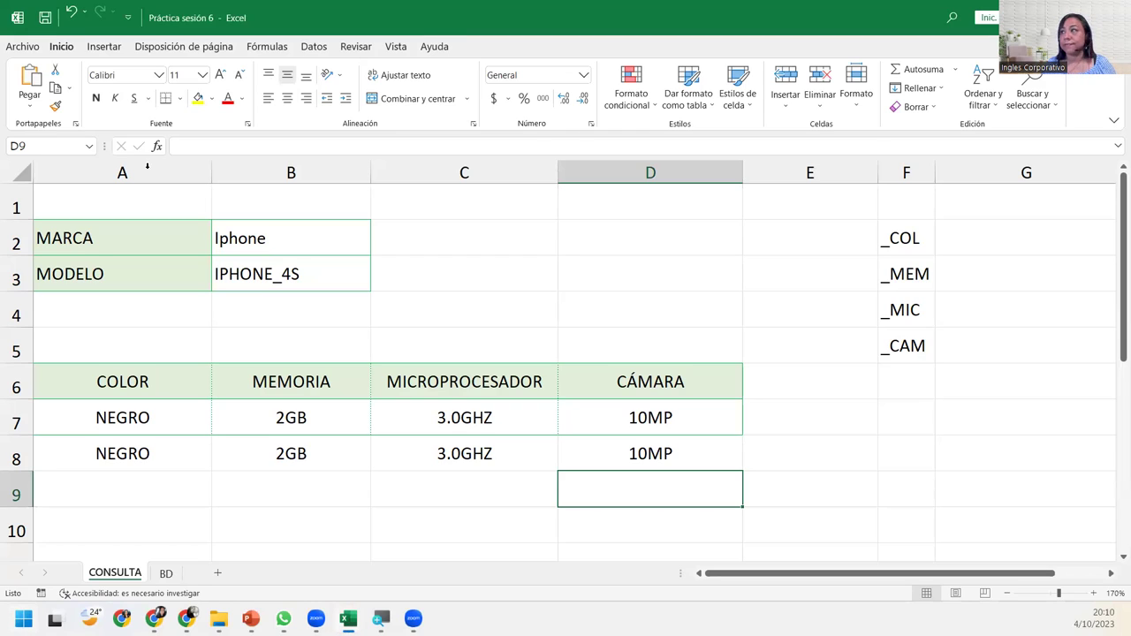
key("alt+Tab")
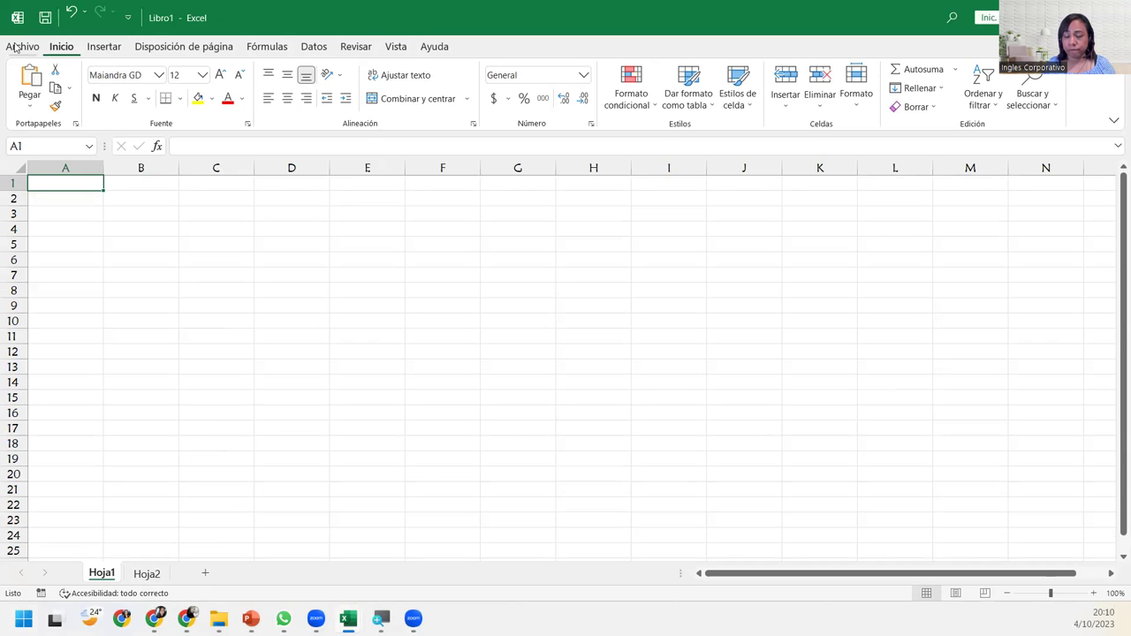
left_click(14, 47)
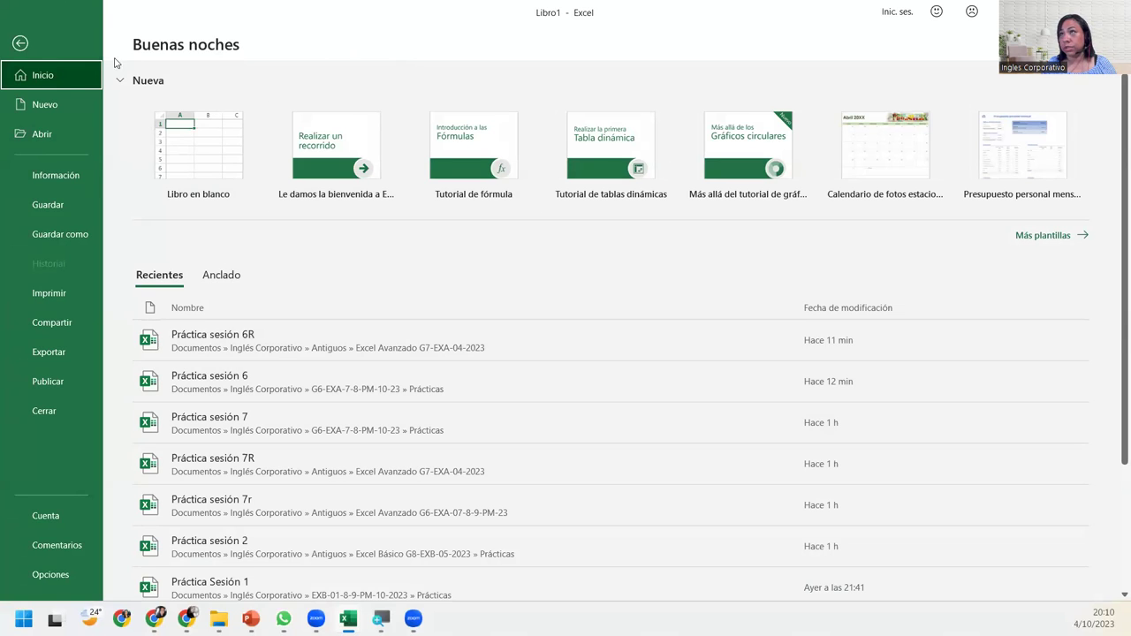
left_click(21, 43)
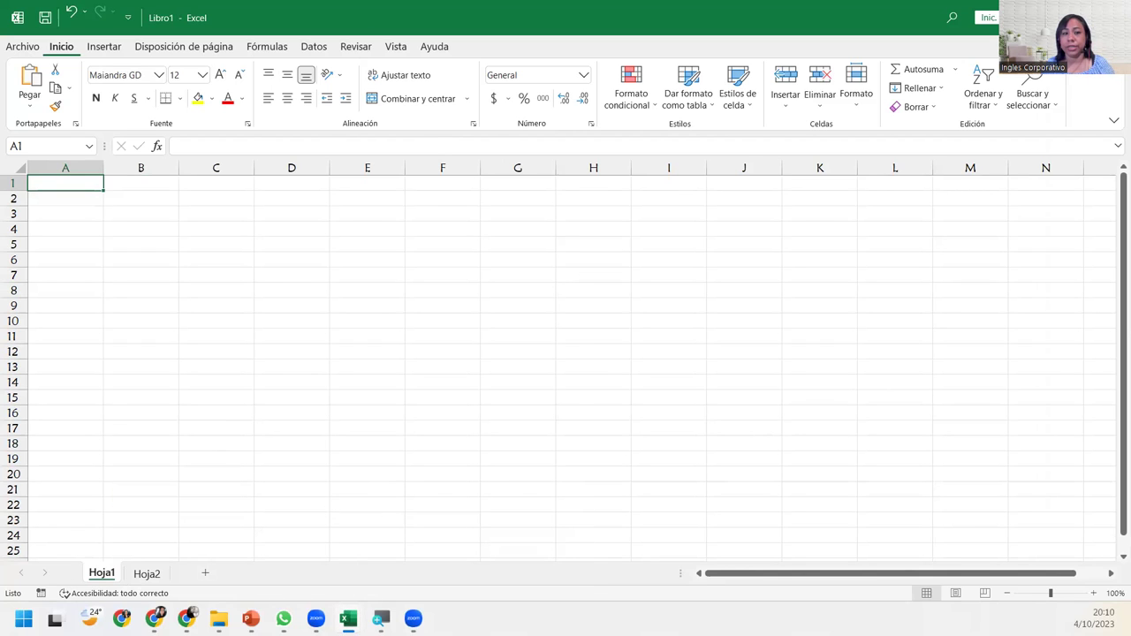
mouse_move(350, 619)
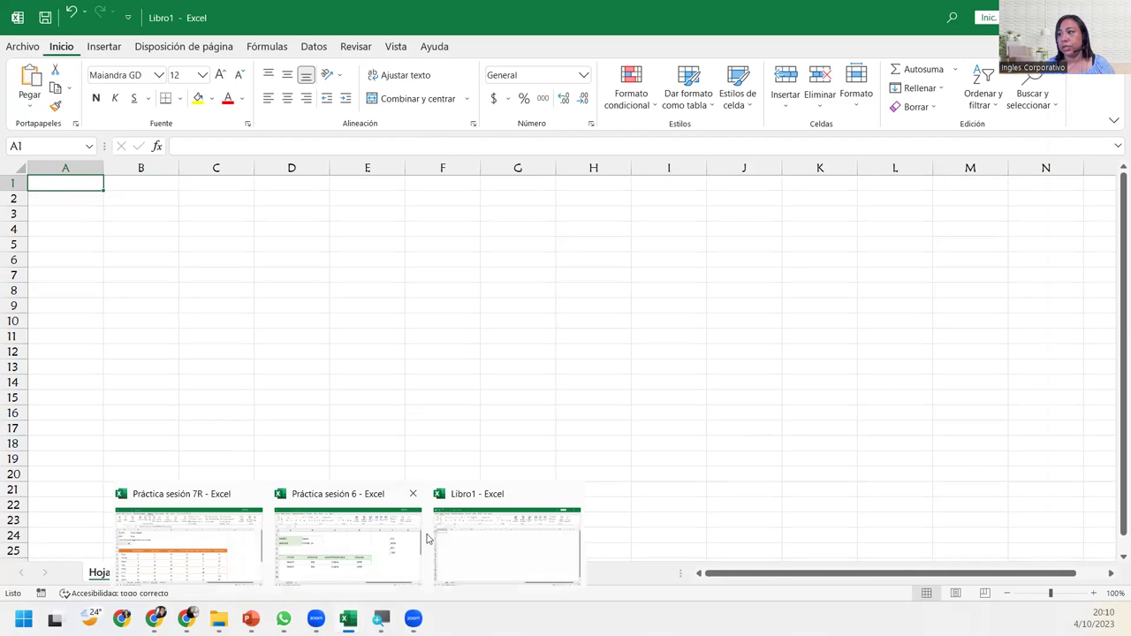
left_click(413, 494)
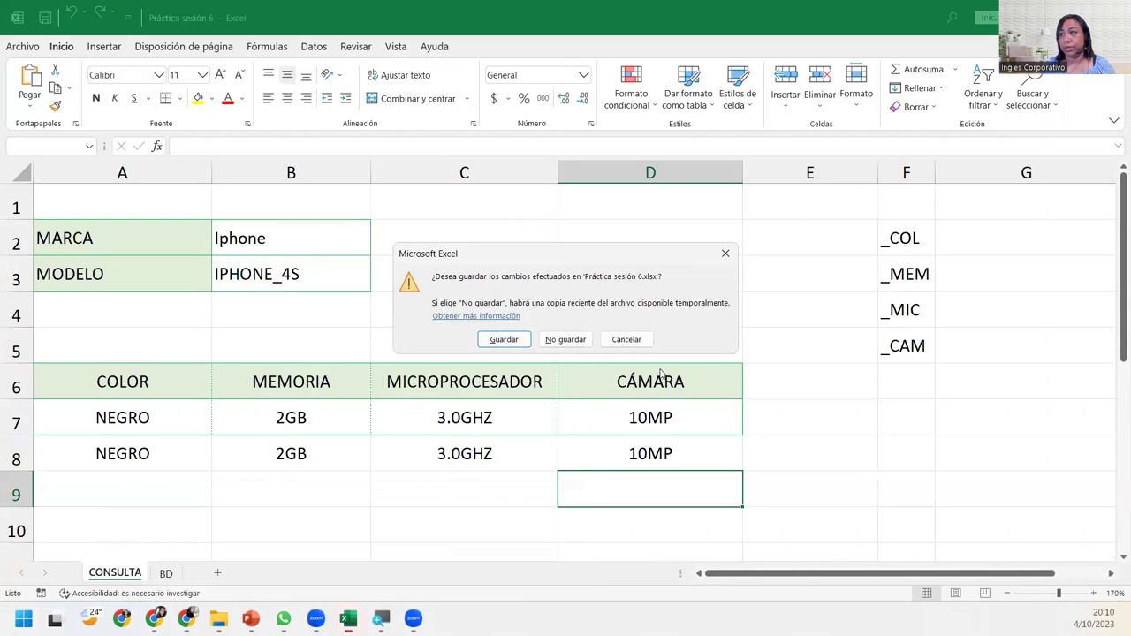
- Choose Guardar so Práctica sesión 6 saves its changes as it closes
left_click(514, 341)
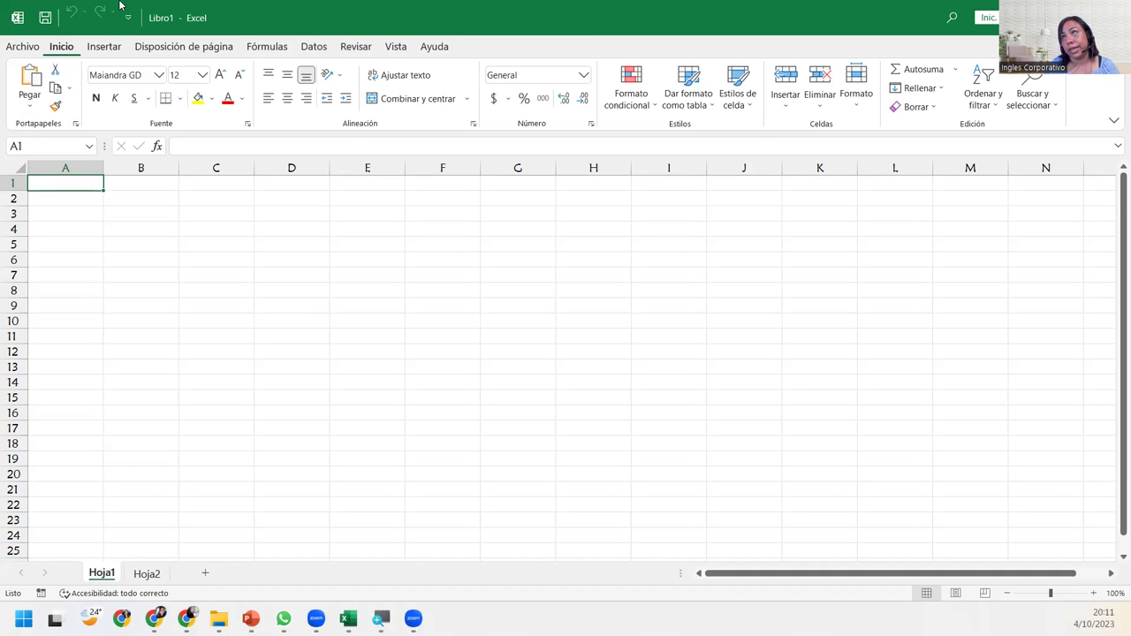
left_click(25, 50)
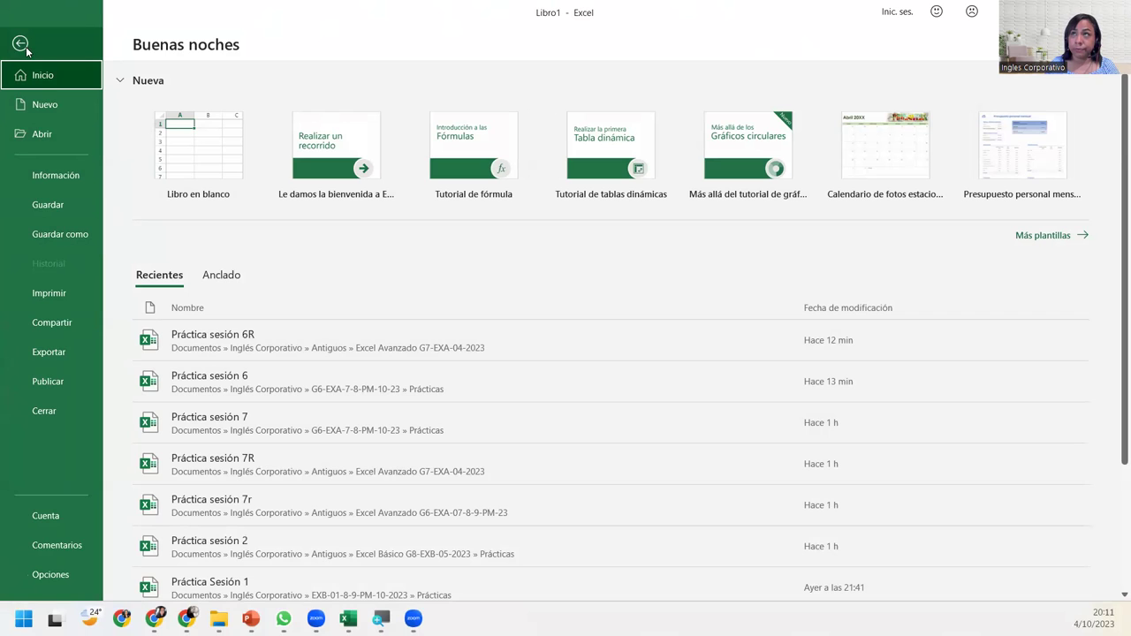
left_click(25, 51)
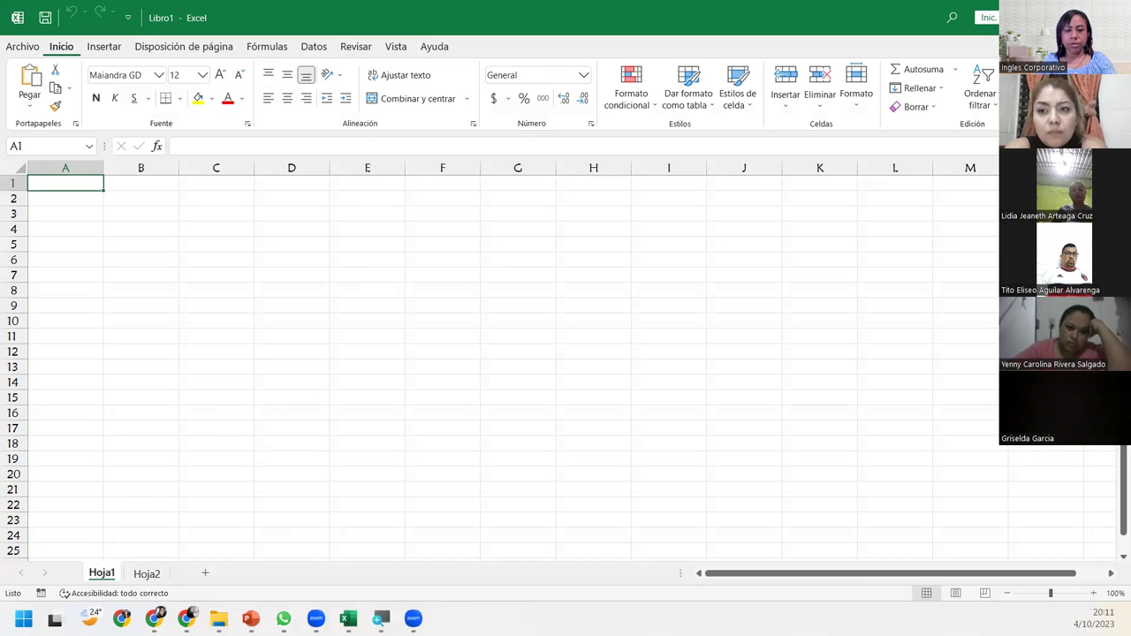
key("alt+Tab")
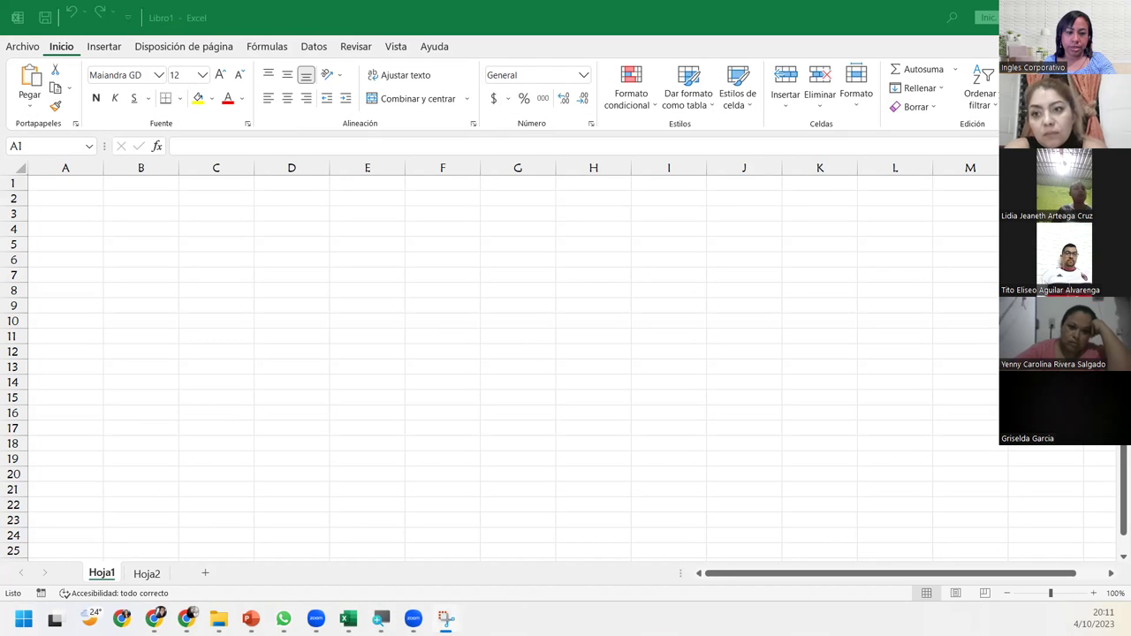
key("alt+Tab")
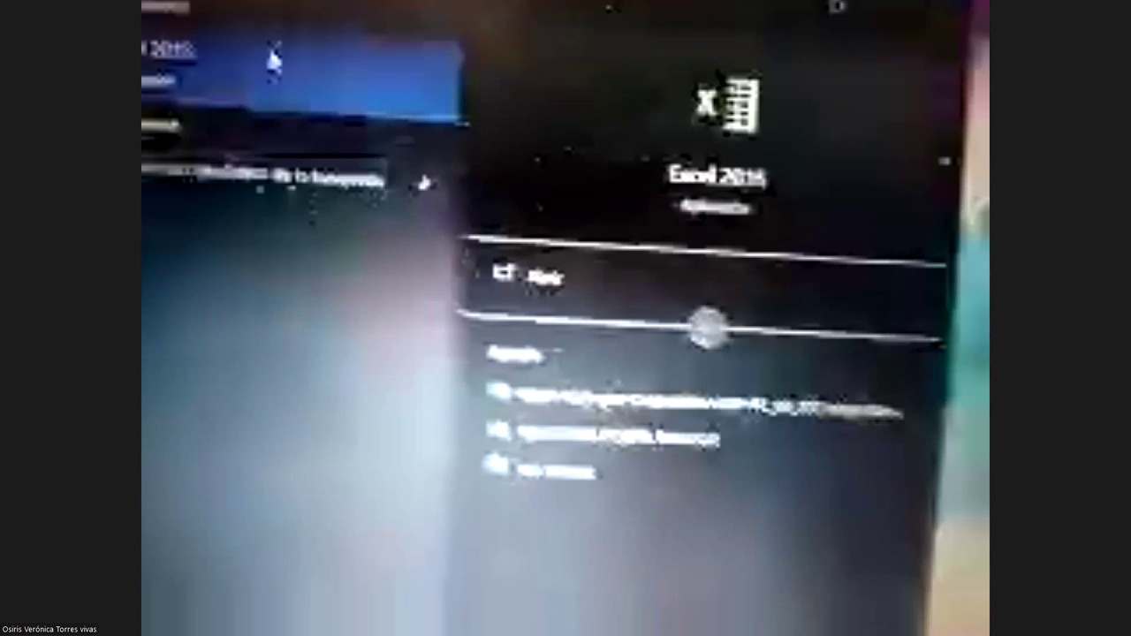
- Launch Excel 2016 from the Start menu search results
left_click(298, 59)
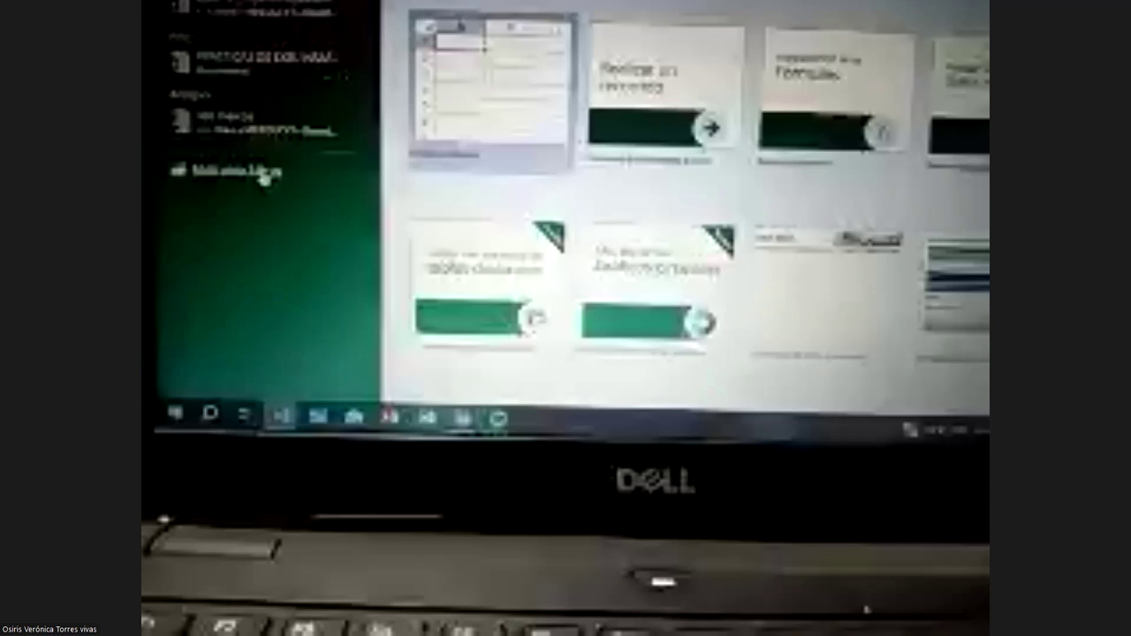
- Go to the Abrir page via Más libros on the Excel start screen
left_click(263, 175)
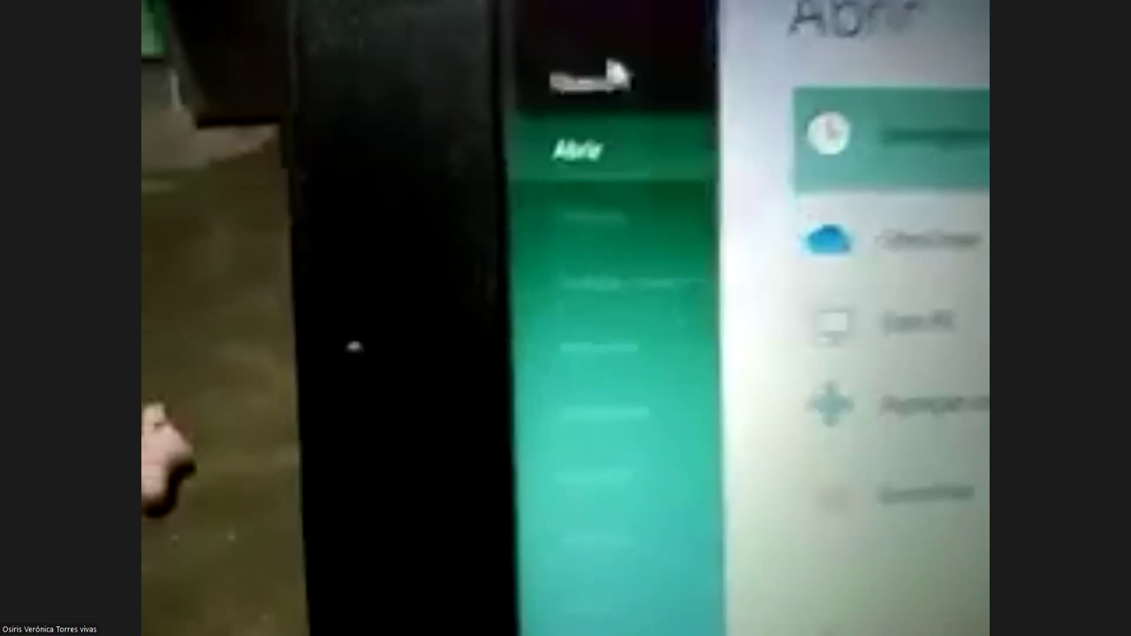
- Switch to Nuevo in the backstage and get back to the blank Libro1 workbook
left_click(610, 77)
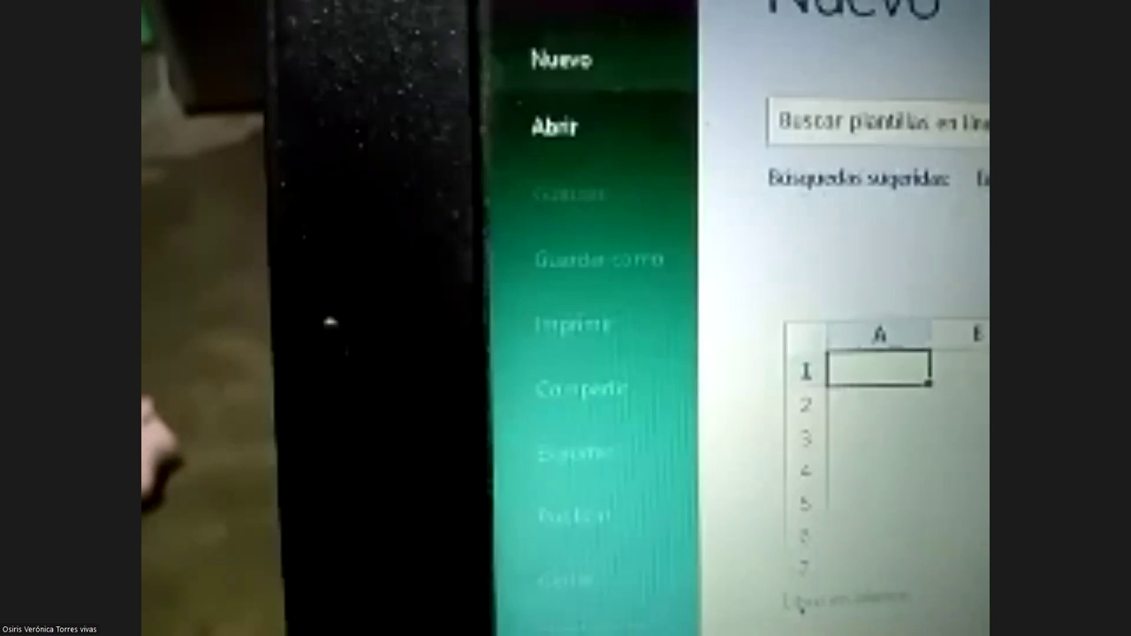
left_click(573, 129)
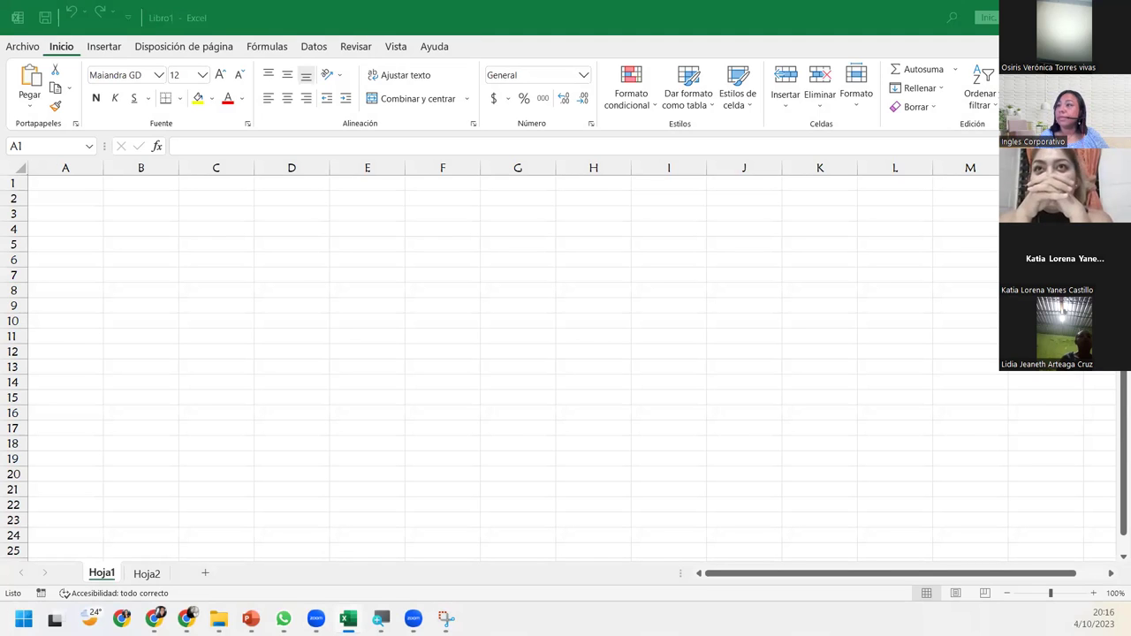
left_click(74, 291)
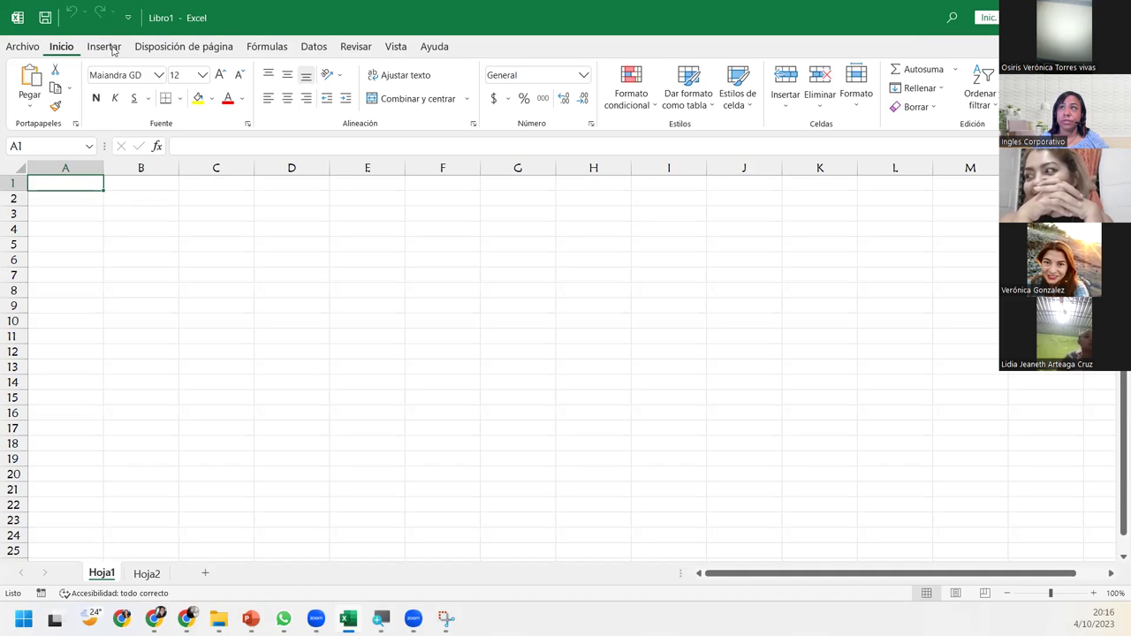
left_click(184, 46)
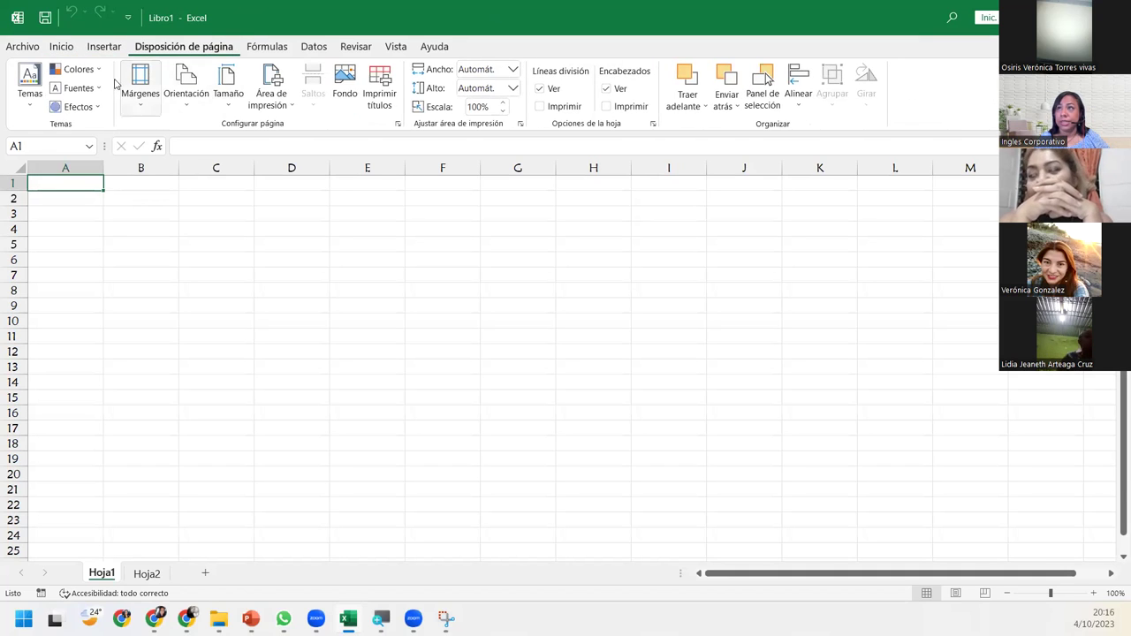
left_click(61, 46)
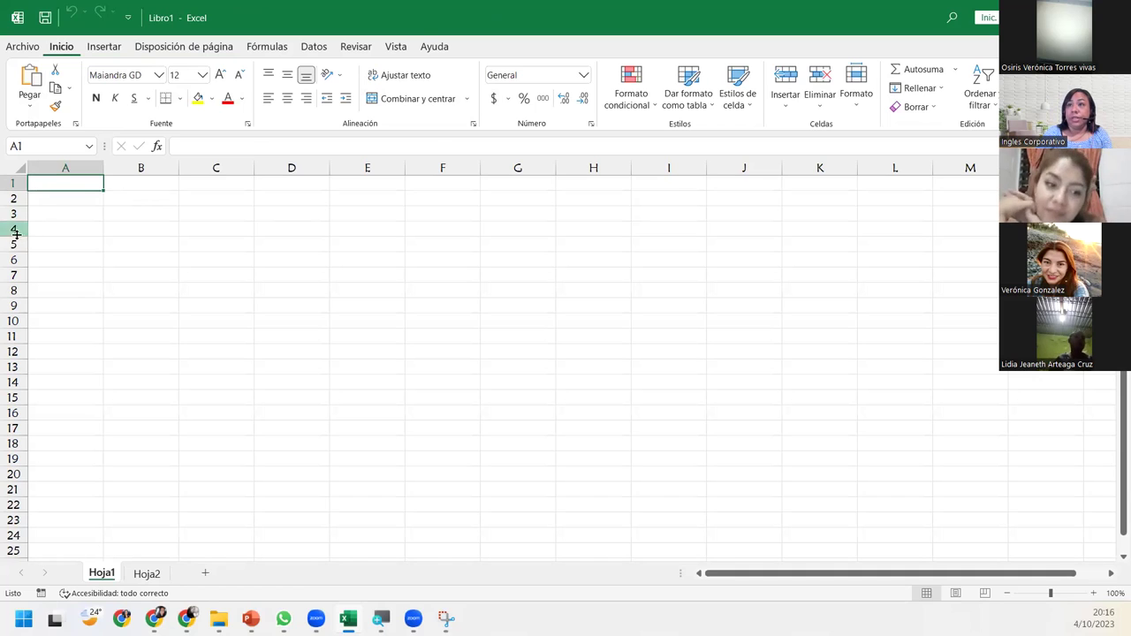
left_click(14, 291)
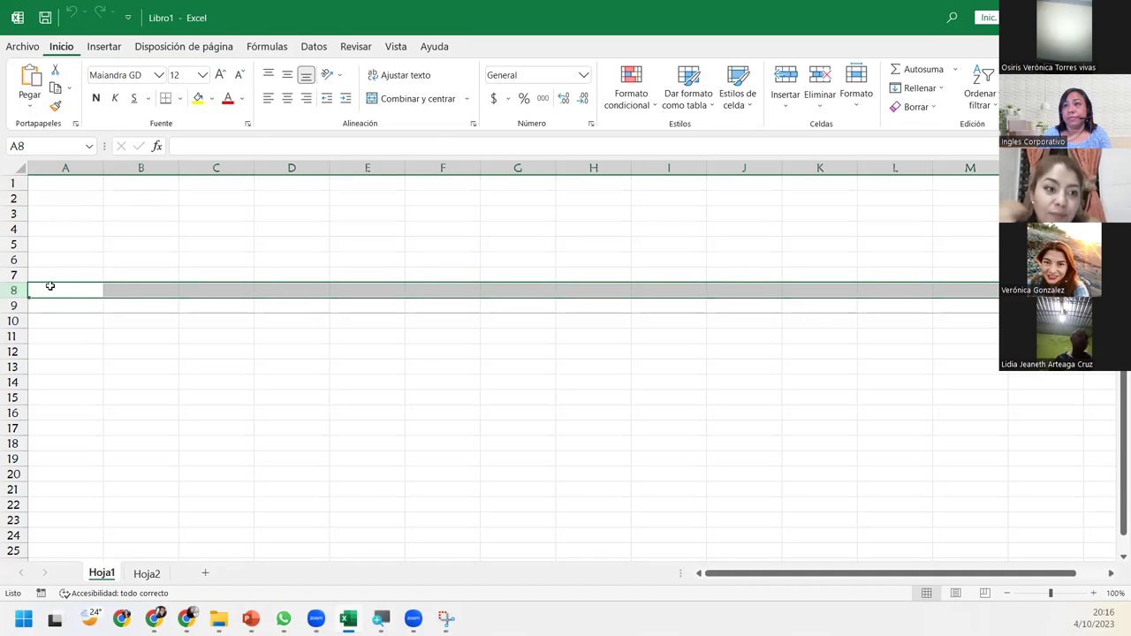
left_click(141, 169)
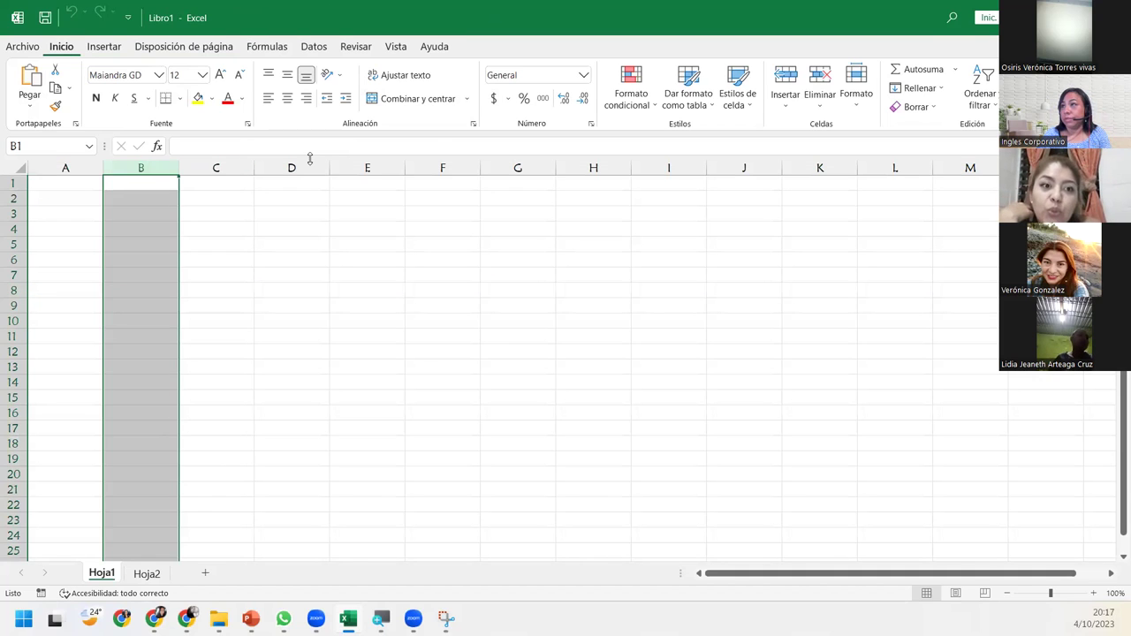
left_click(309, 168)
left_click(464, 168)
left_click(530, 166)
left_click(177, 352)
left_click(481, 316)
left_click(516, 448)
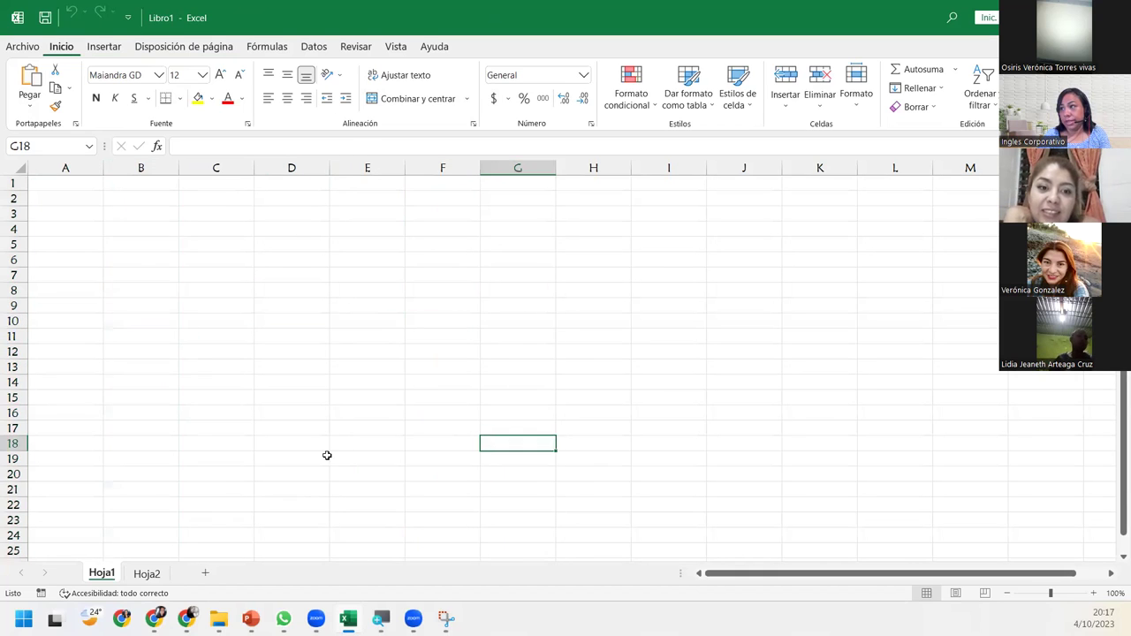
left_click(324, 447)
left_click(292, 382)
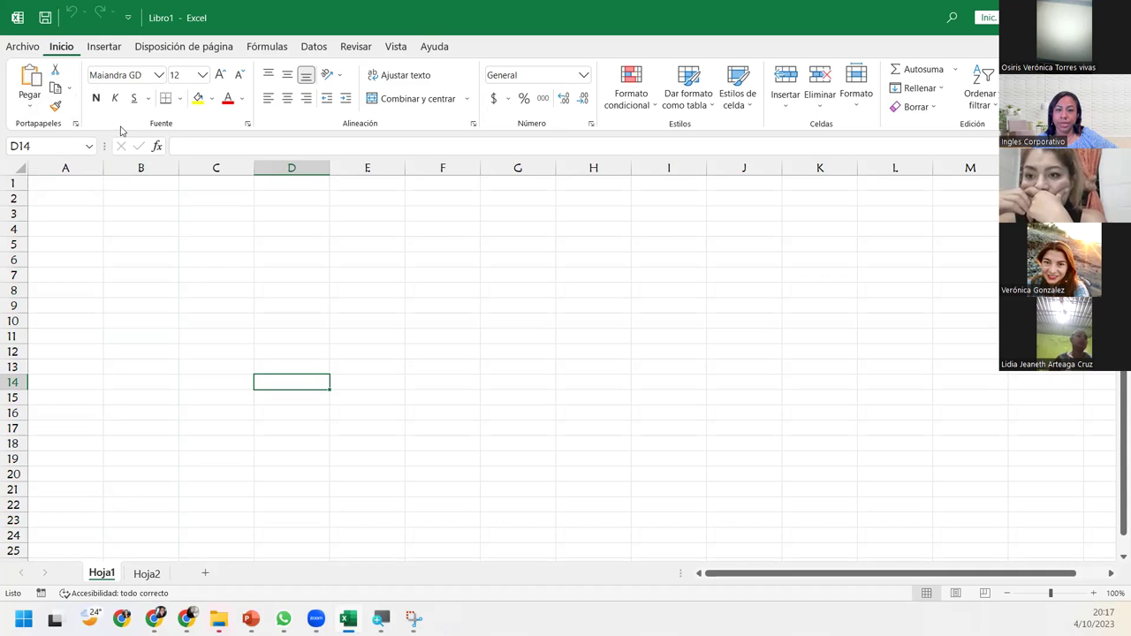
left_click(157, 242)
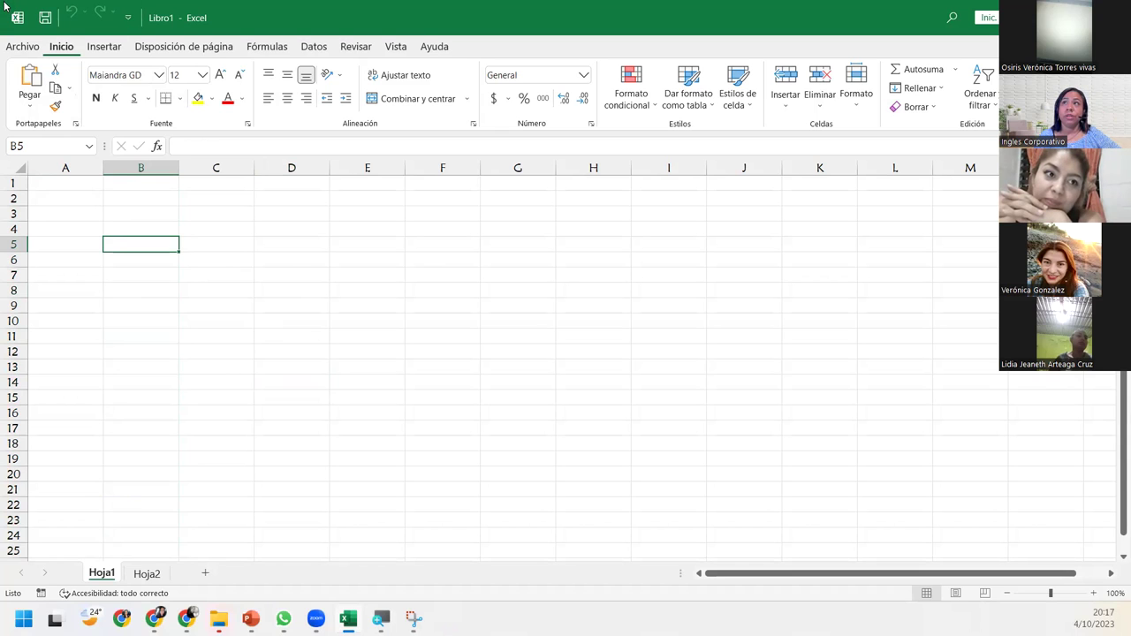
left_click(128, 18)
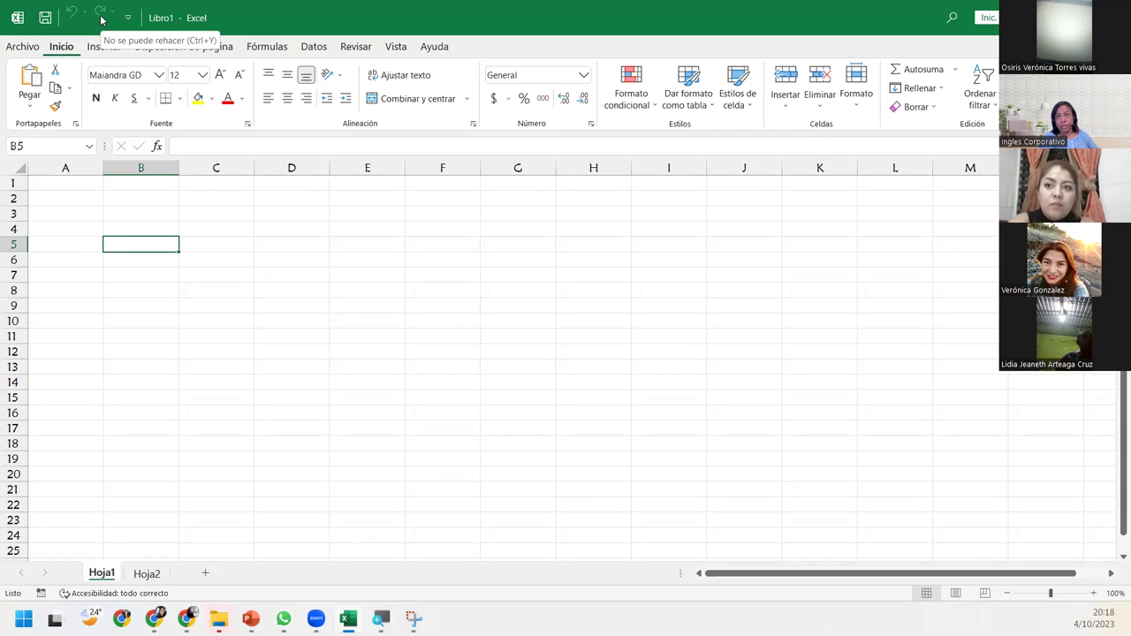
left_click(128, 18)
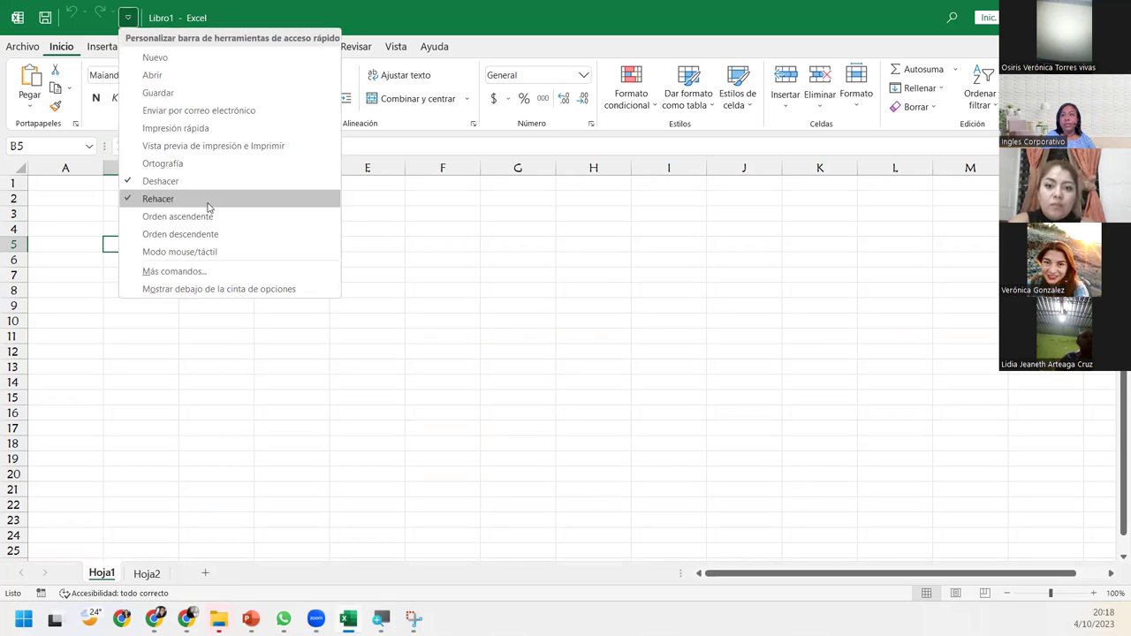
left_click(223, 289)
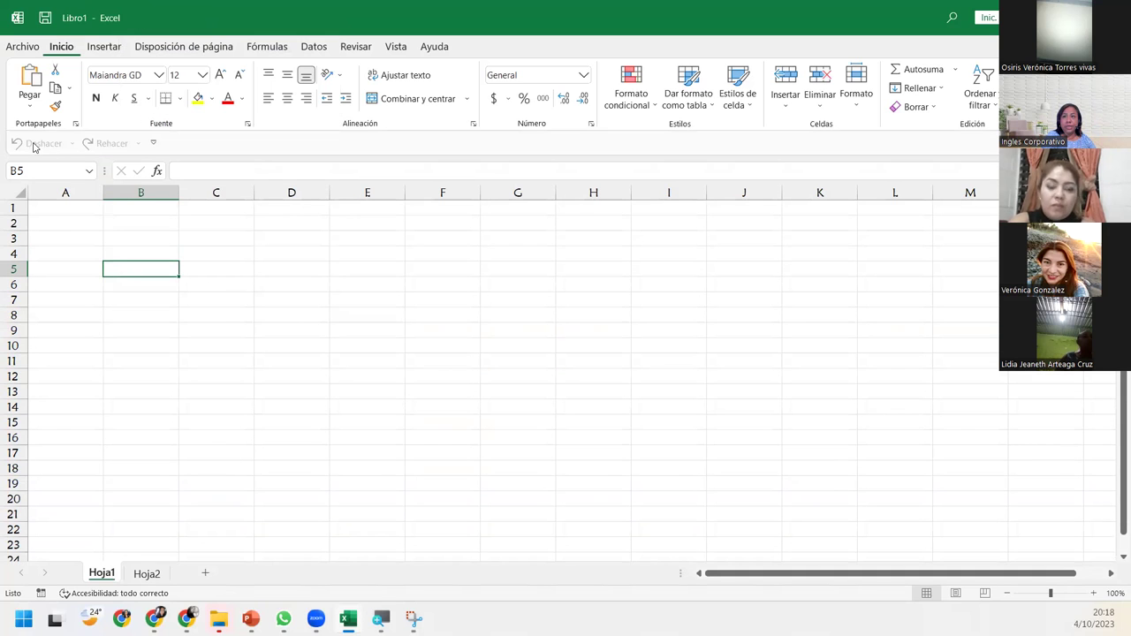
left_click(154, 147)
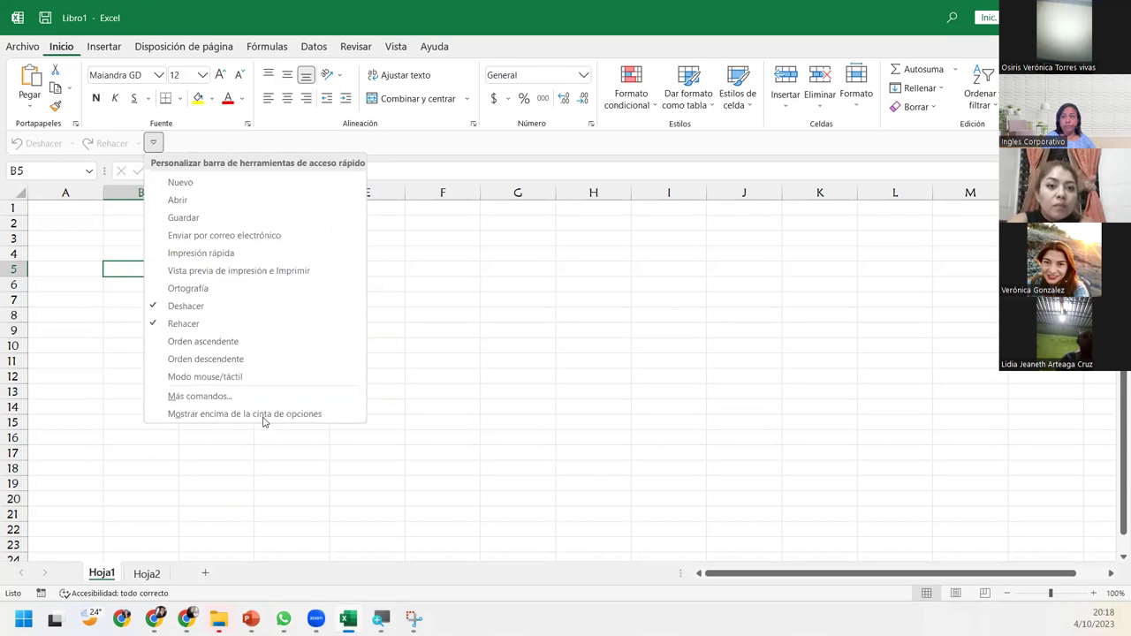
left_click(259, 423)
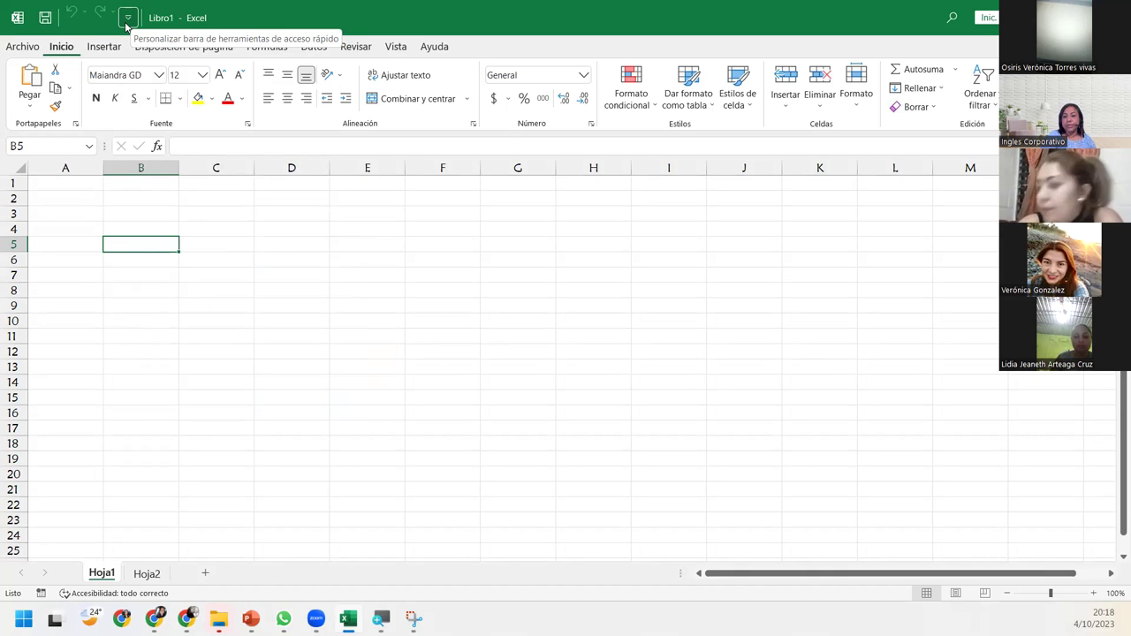
- Add Nuevo to the Quick Access Toolbar and use it to create blank workbook Libro2
left_click(127, 18)
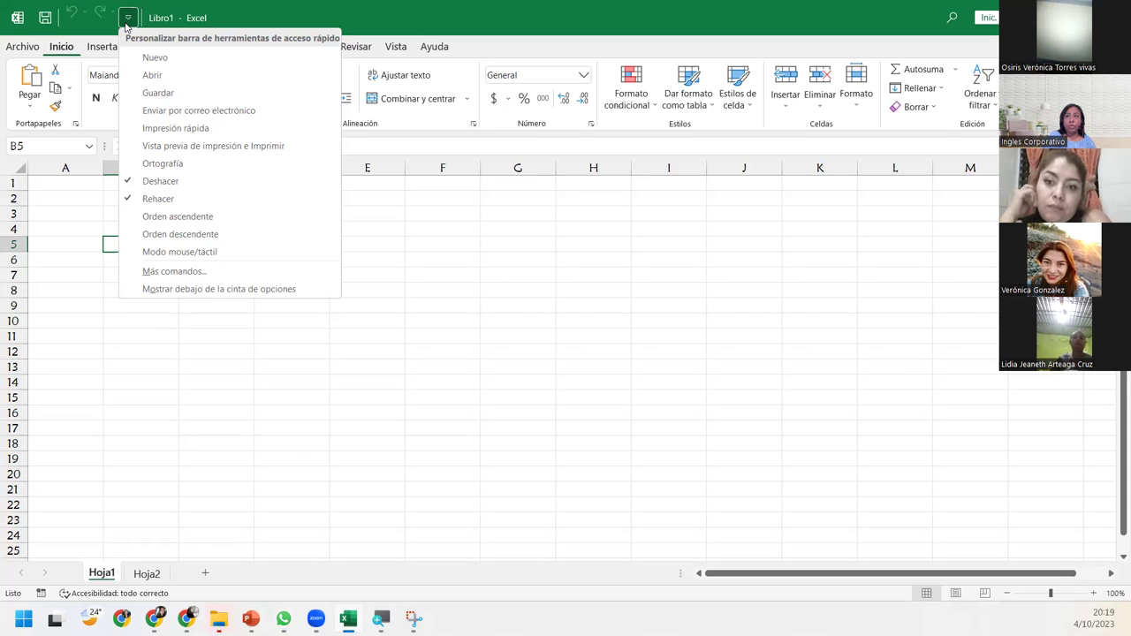
left_click(163, 61)
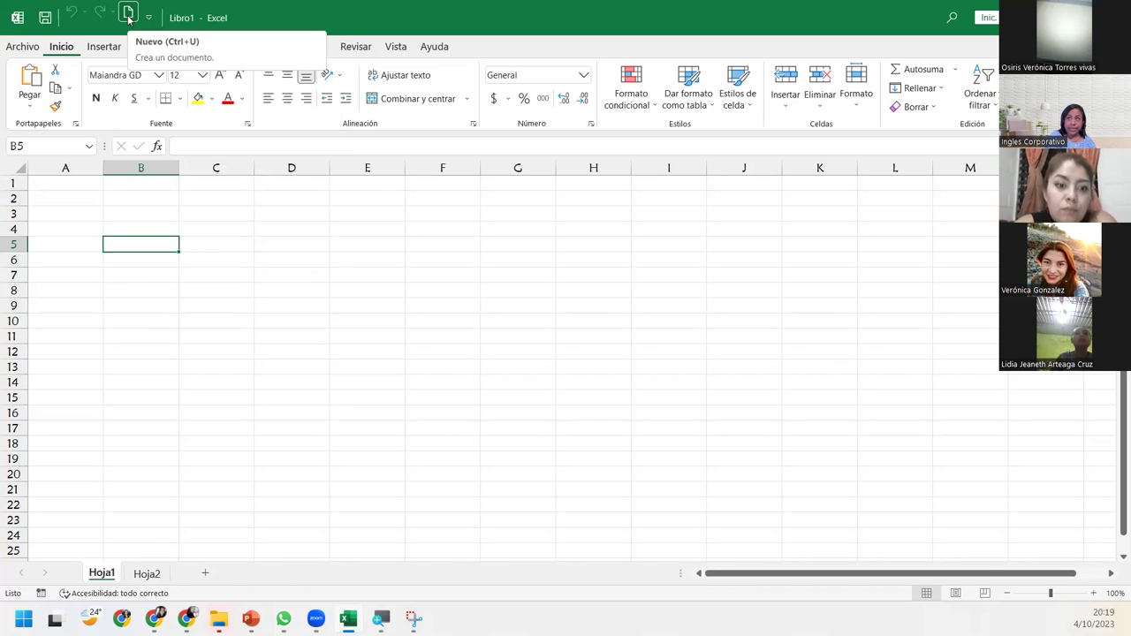
left_click(128, 16)
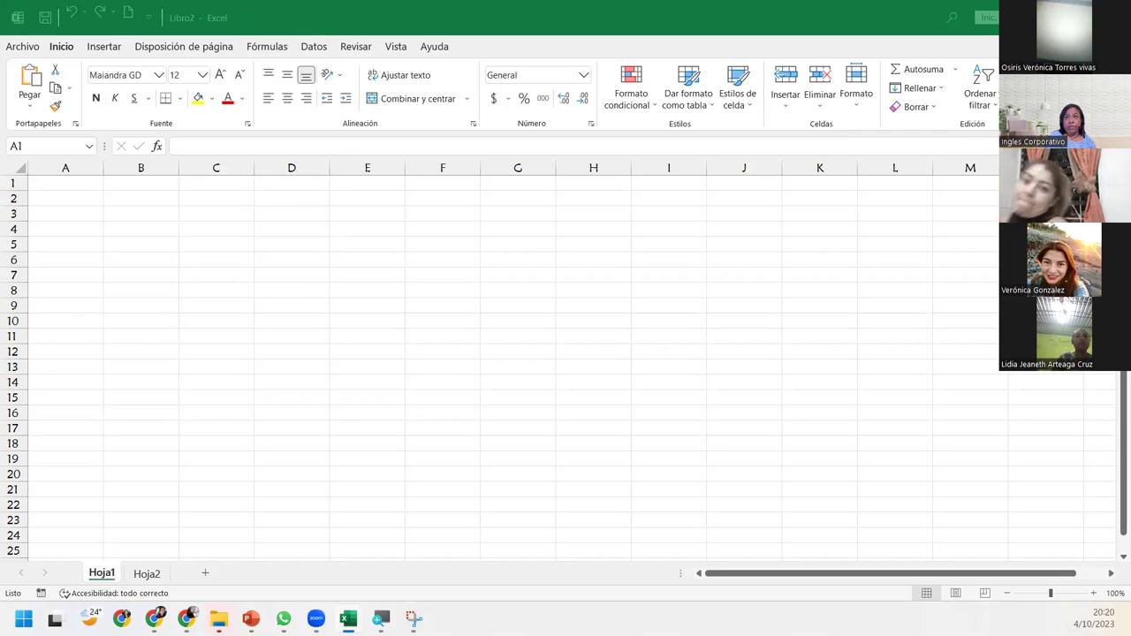
- Create Libro3 with the toolbar's Nuevo button, then switch back to Libro1 from the taskbar
left_click(279, 25)
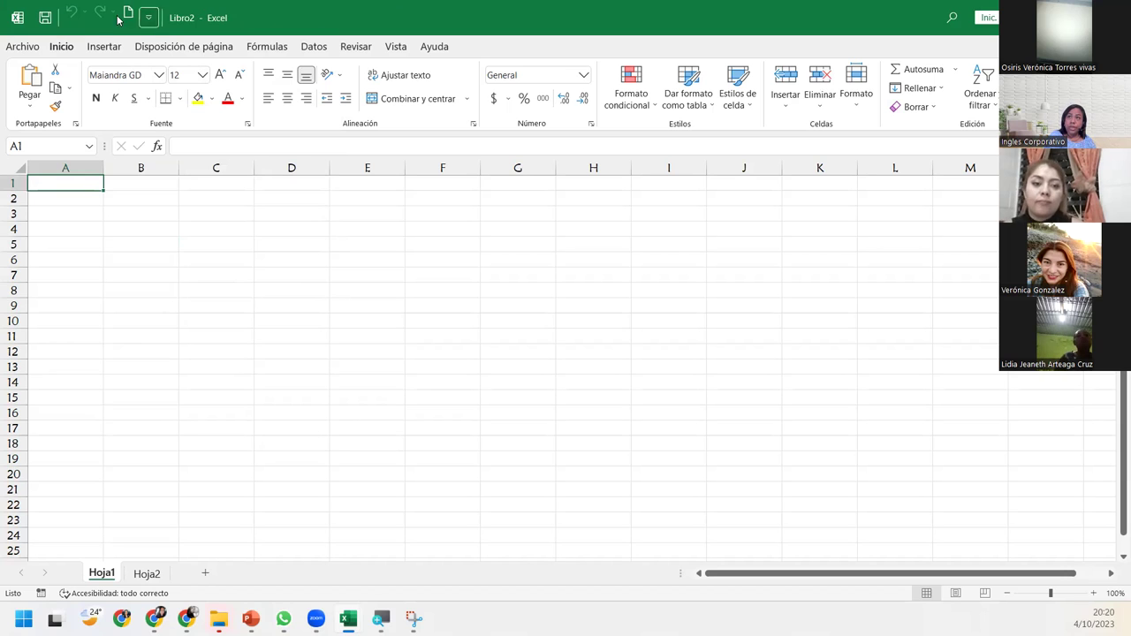
left_click(129, 13)
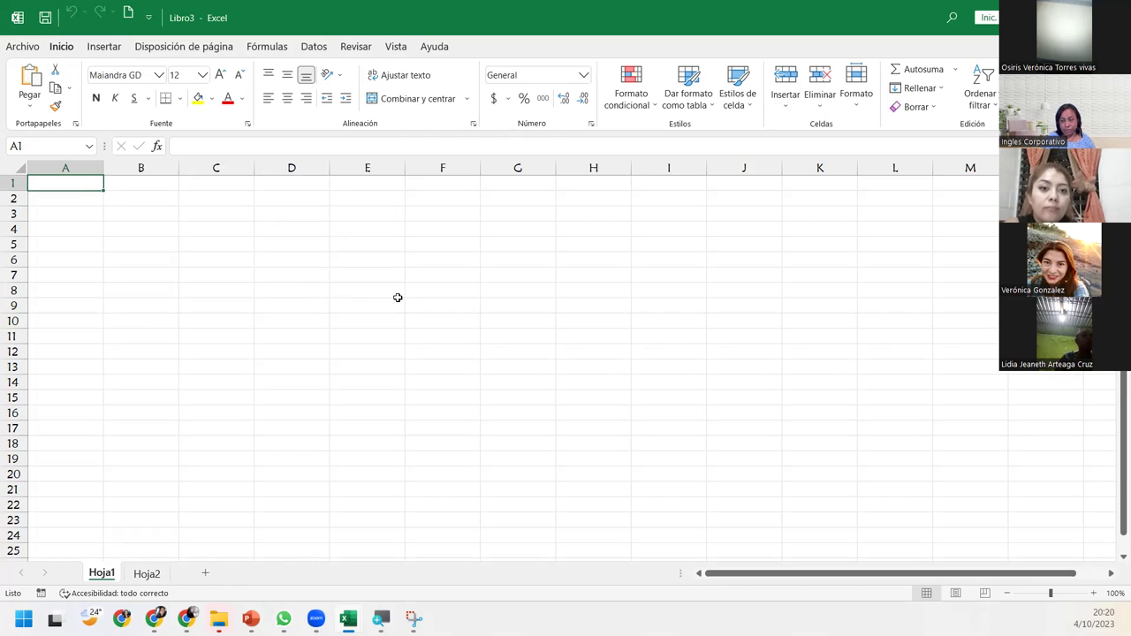
mouse_move(347, 619)
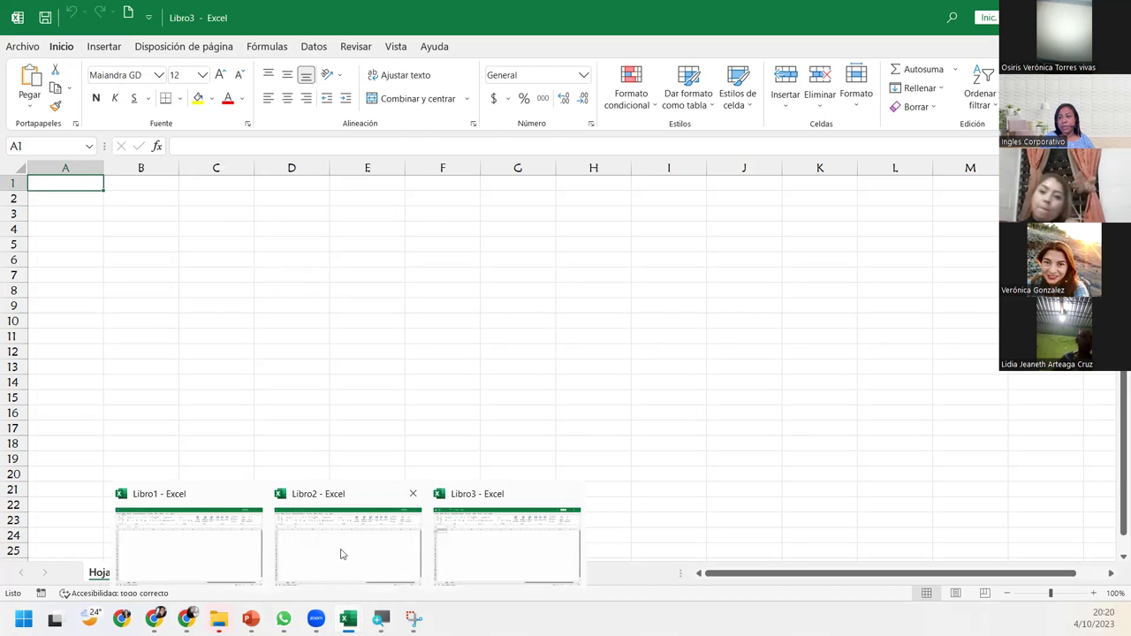
left_click(209, 552)
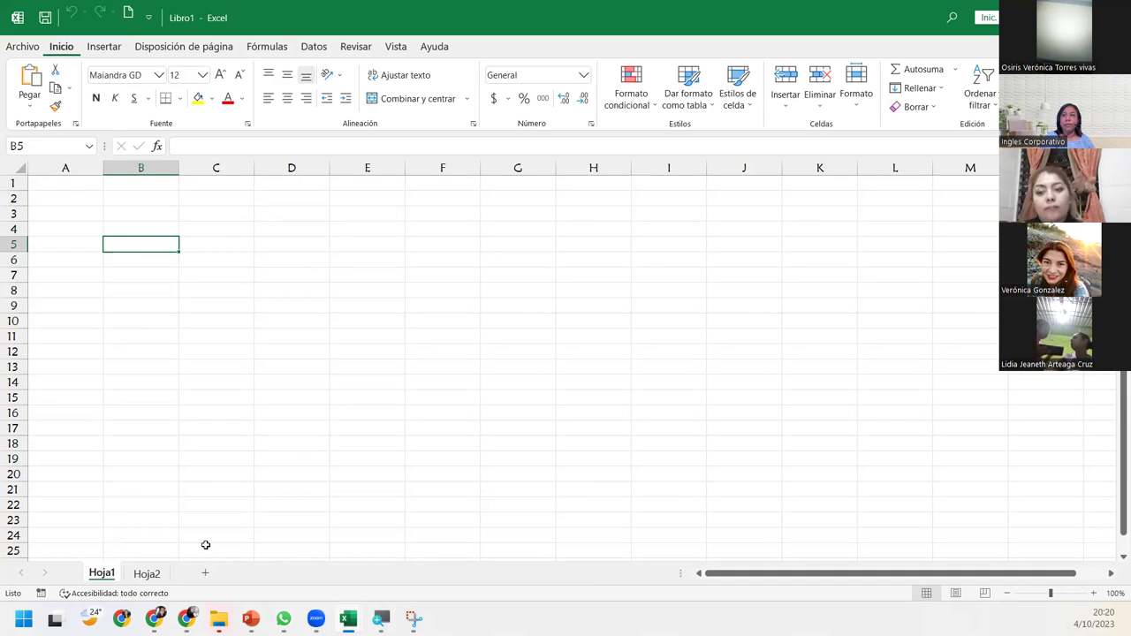
- Add the Ortografía spell-check command to the Quick Access Toolbar
left_click(151, 14)
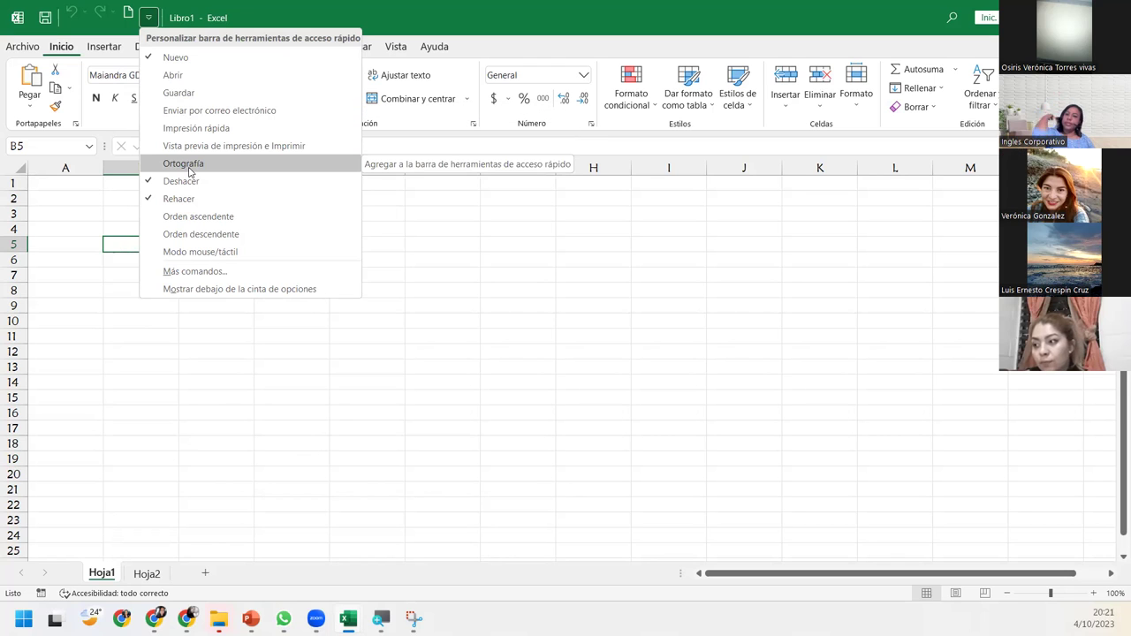
left_click(189, 166)
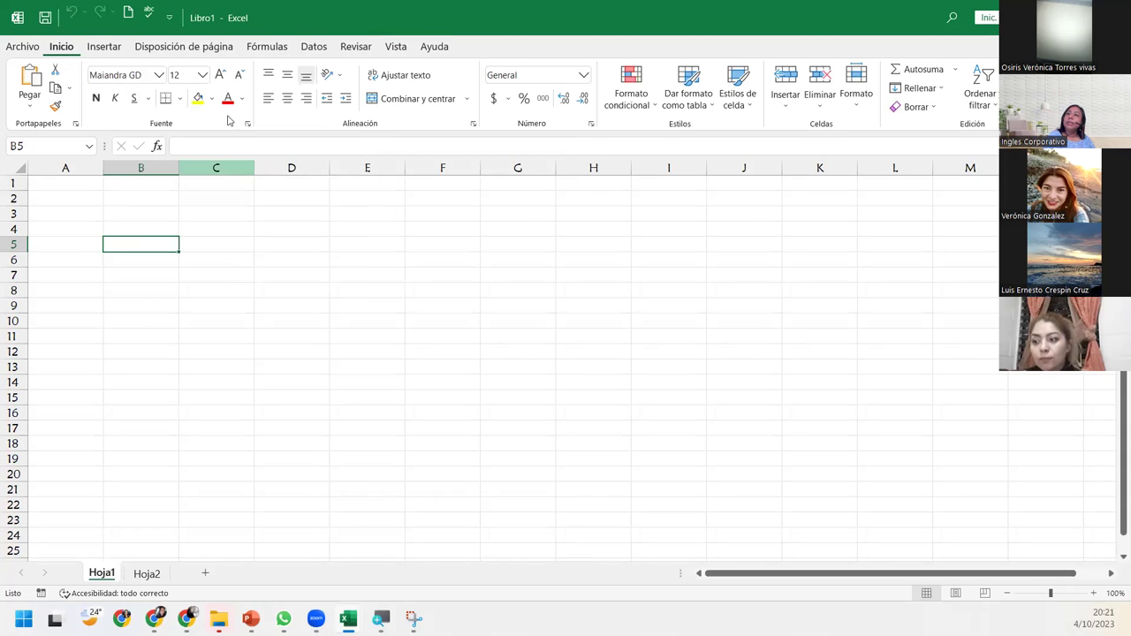
left_click(115, 195)
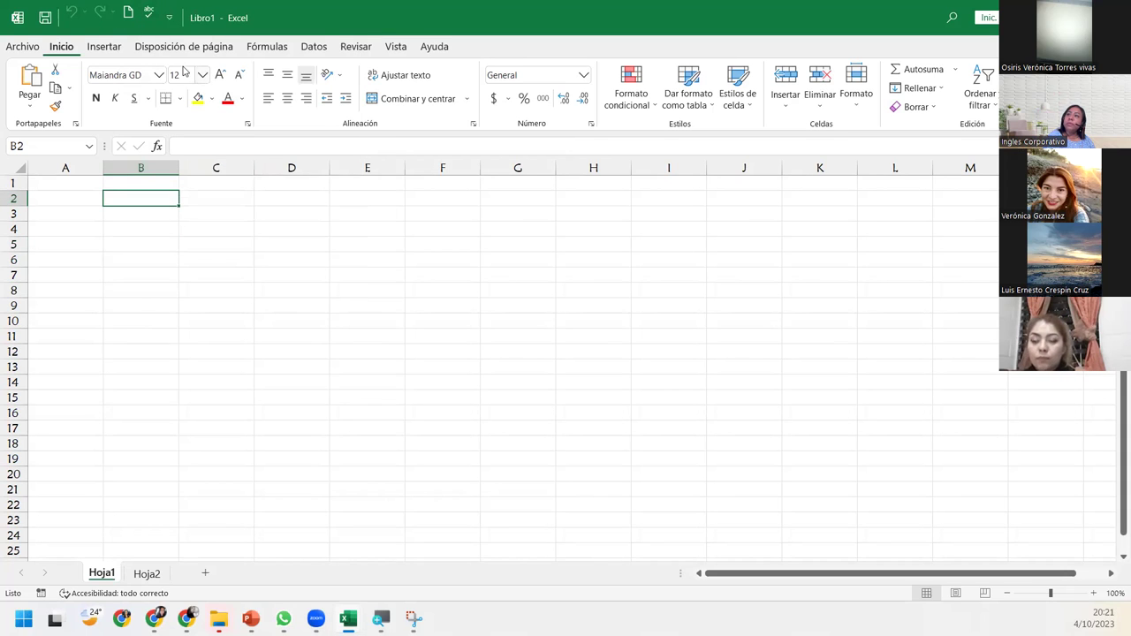
- Run a spelling check from the Revisar tab and dismiss the completion message
left_click(314, 46)
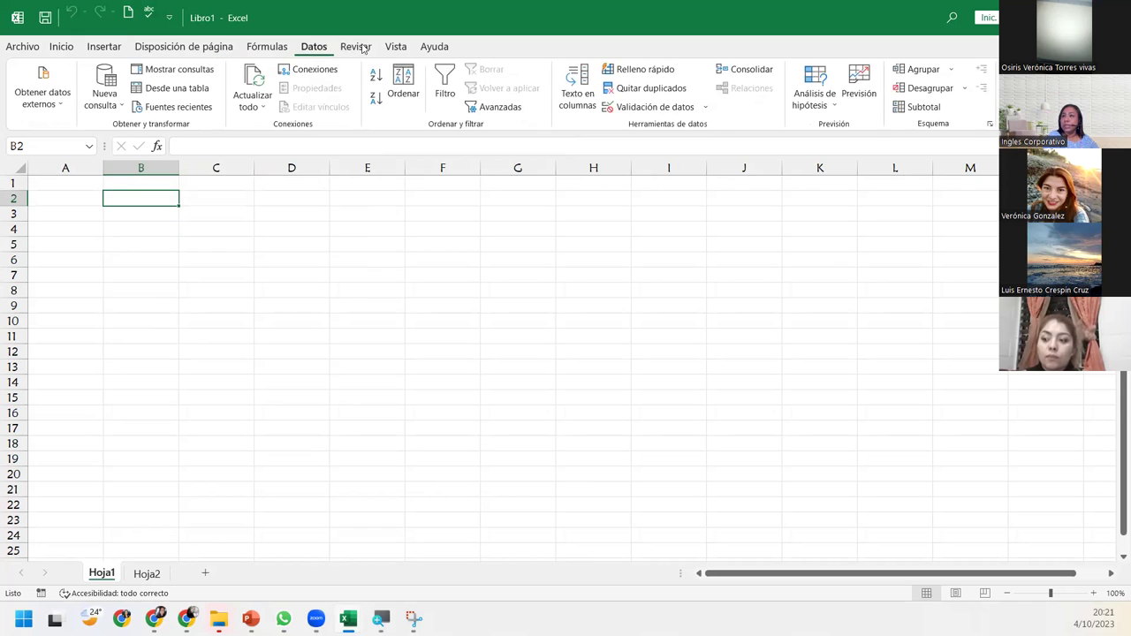
left_click(358, 46)
left_click(35, 84)
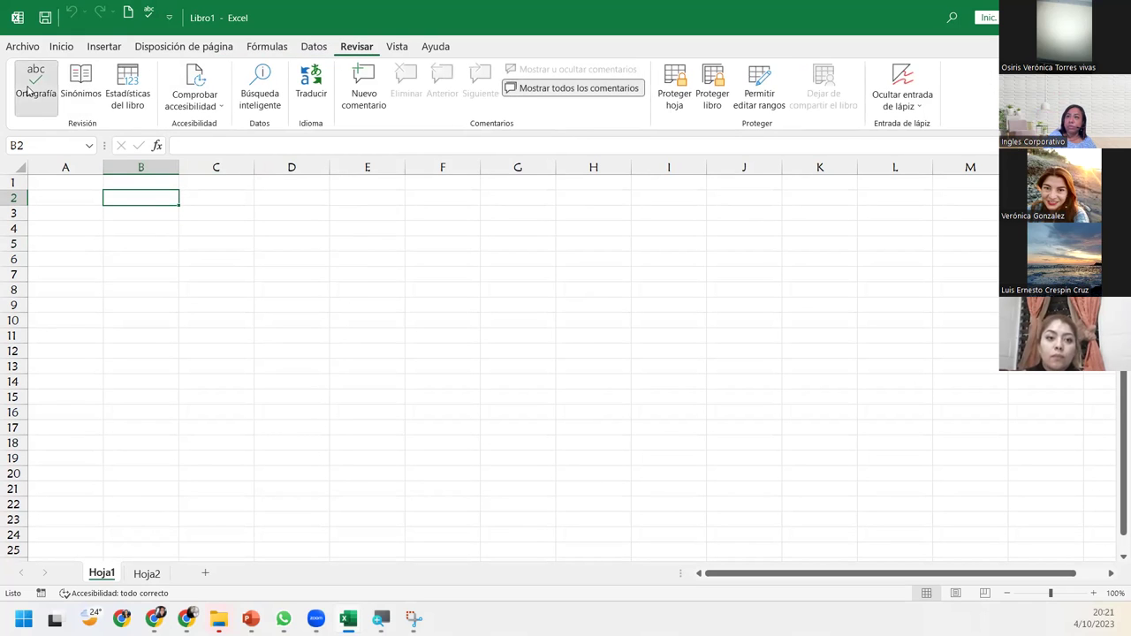
left_click(558, 349)
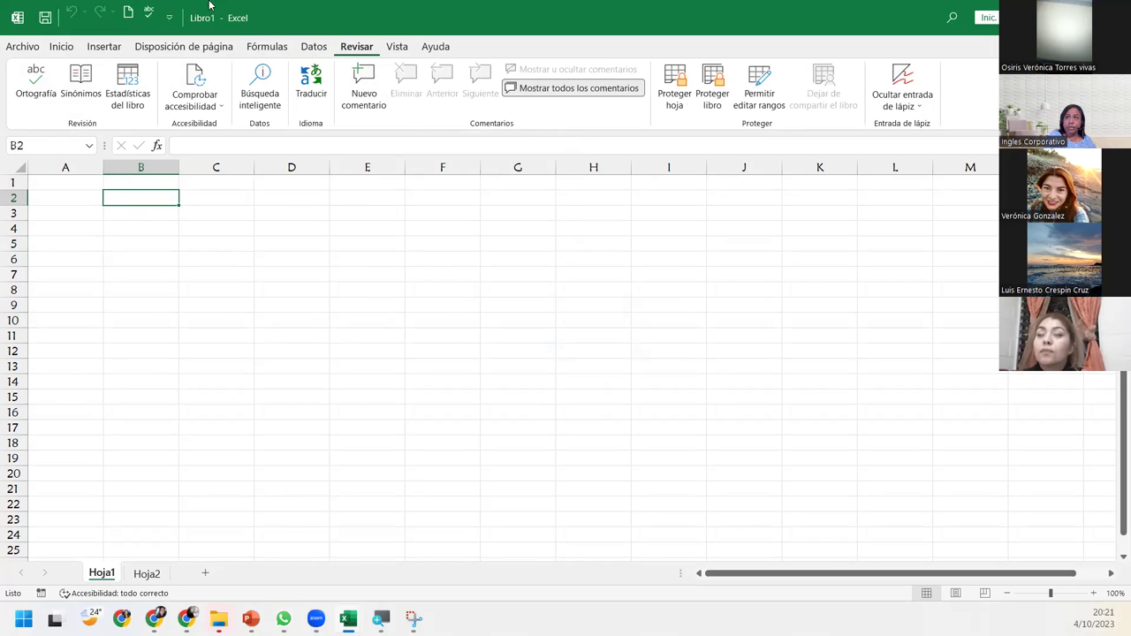
- Rerun the spell check from the toolbar's Ortografía shortcut, dismiss it, and open toolbar customization
left_click(147, 14)
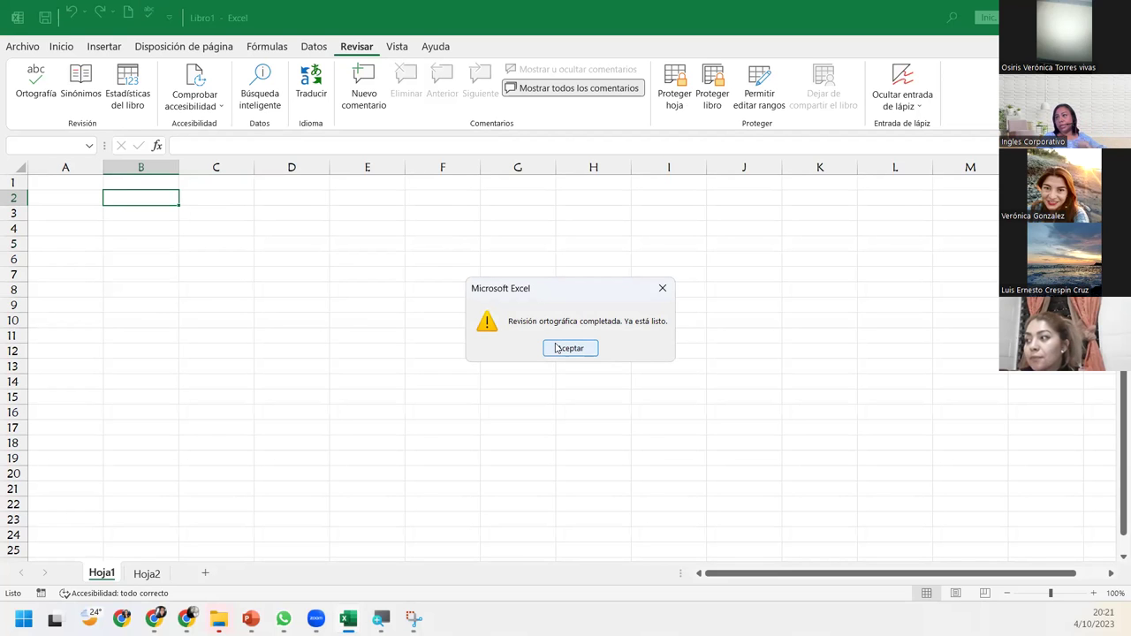
left_click(571, 348)
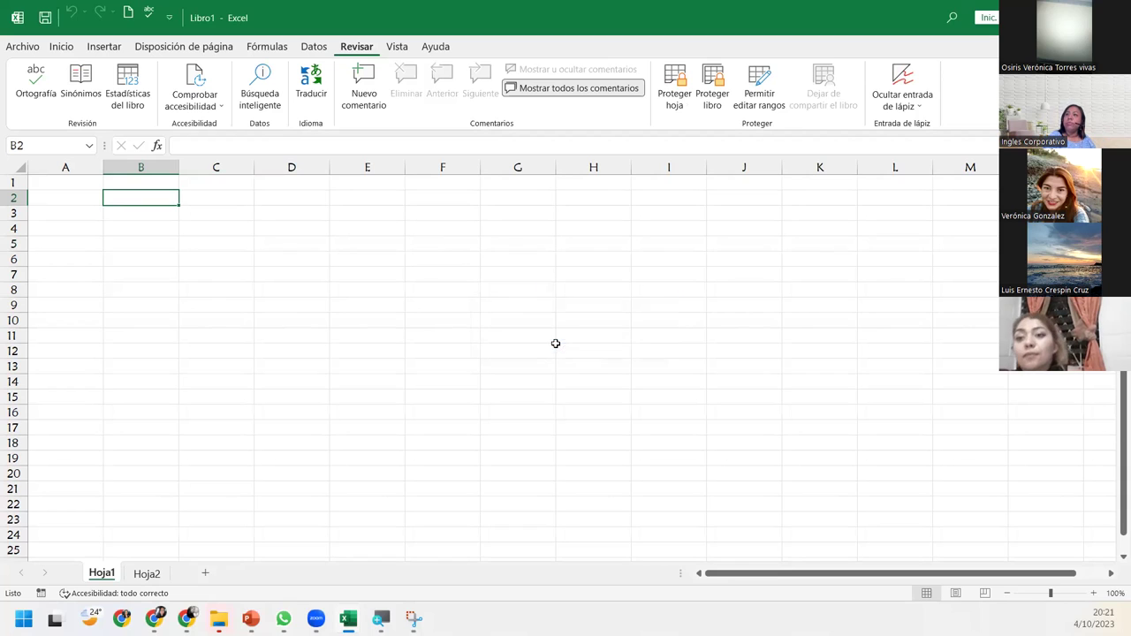
left_click(170, 19)
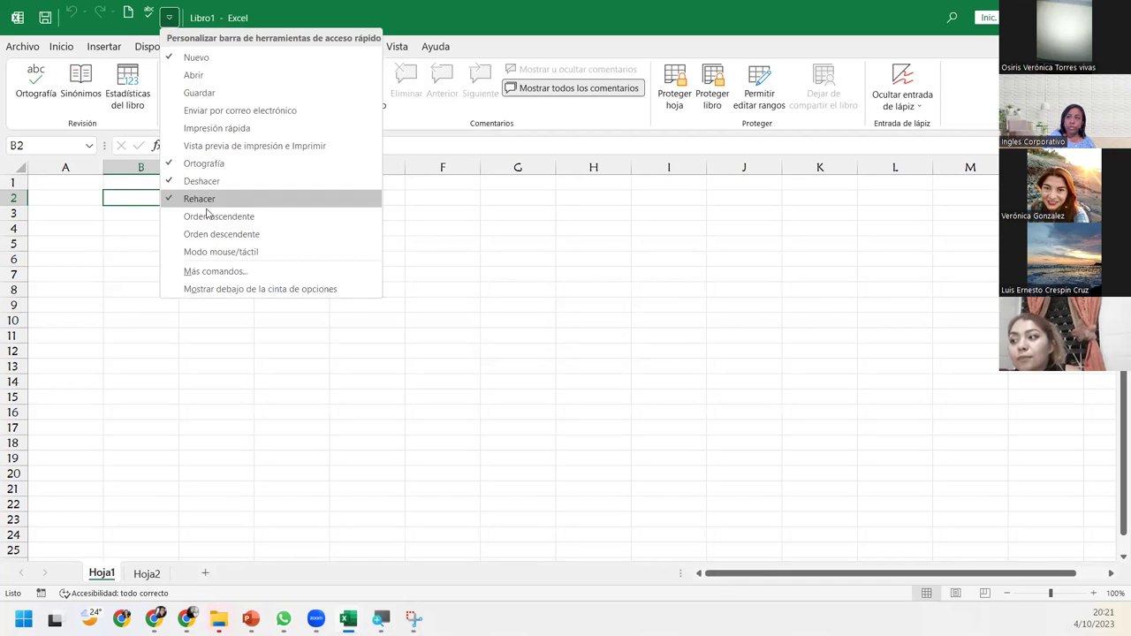
- Open the full toolbar settings, widen the window, and select Ortografía in the toolbar list
left_click(216, 271)
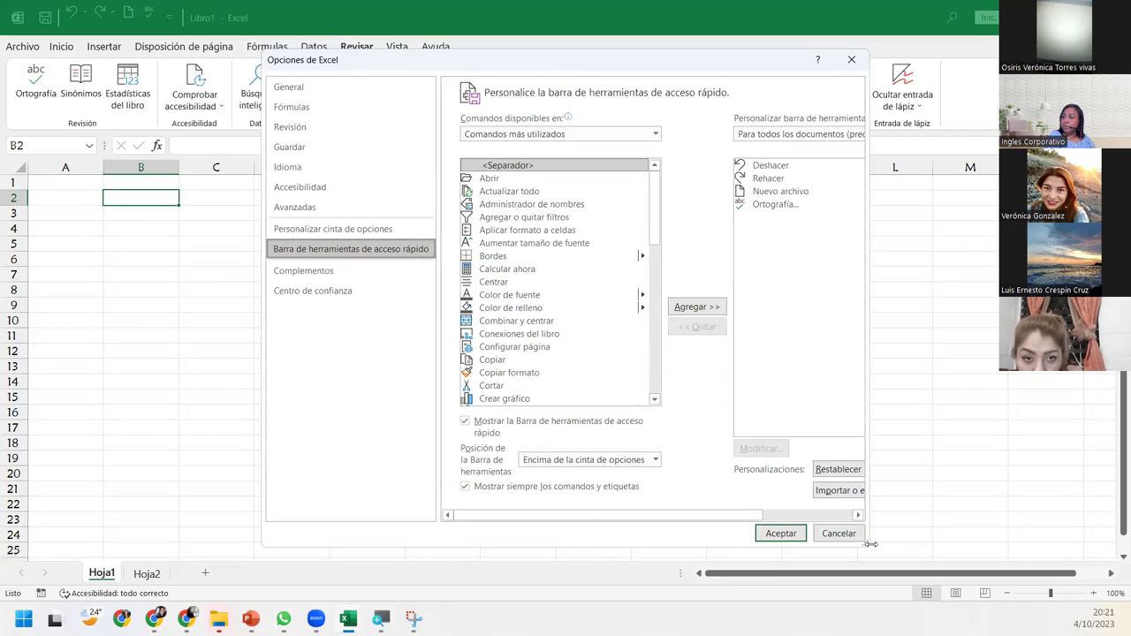
left_click_drag(871, 544, 961, 545)
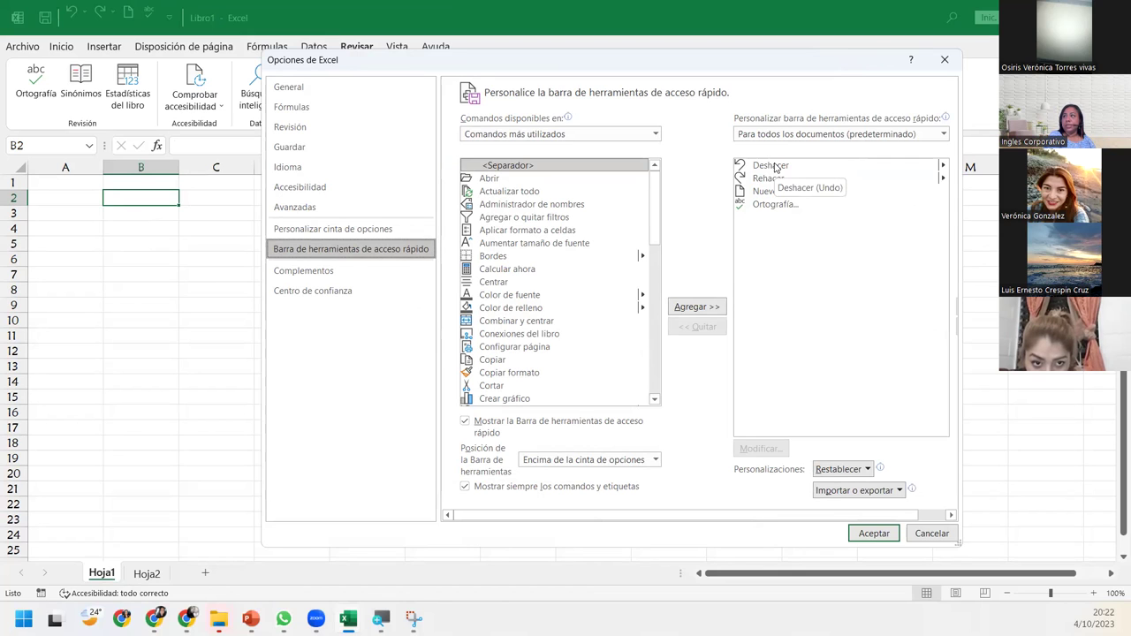
left_click(775, 166)
left_click(779, 180)
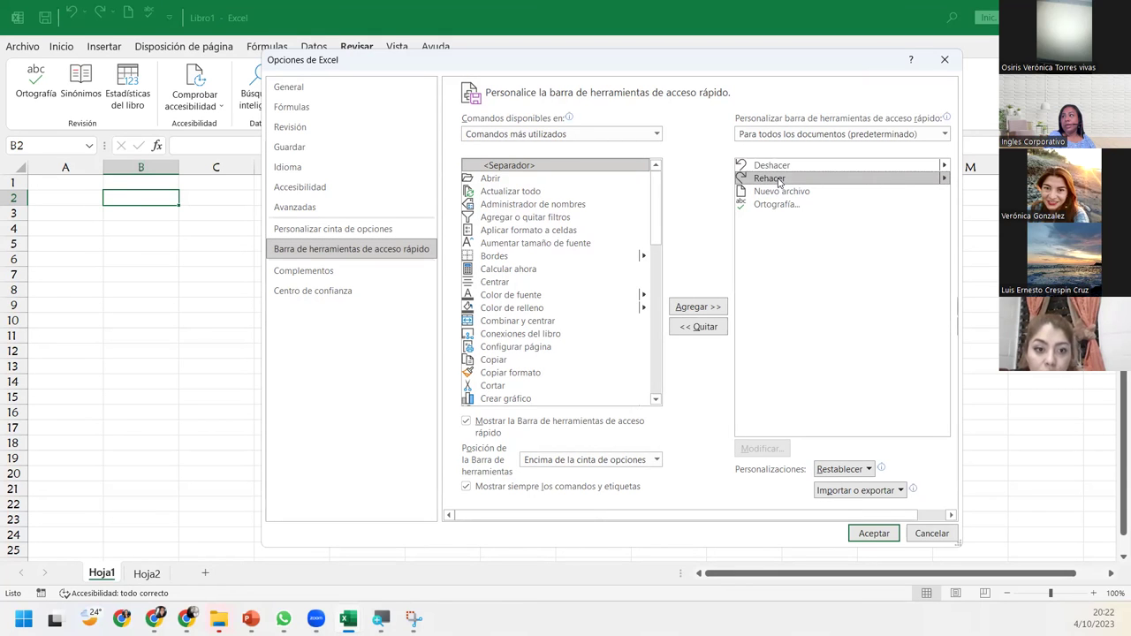
left_click(780, 191)
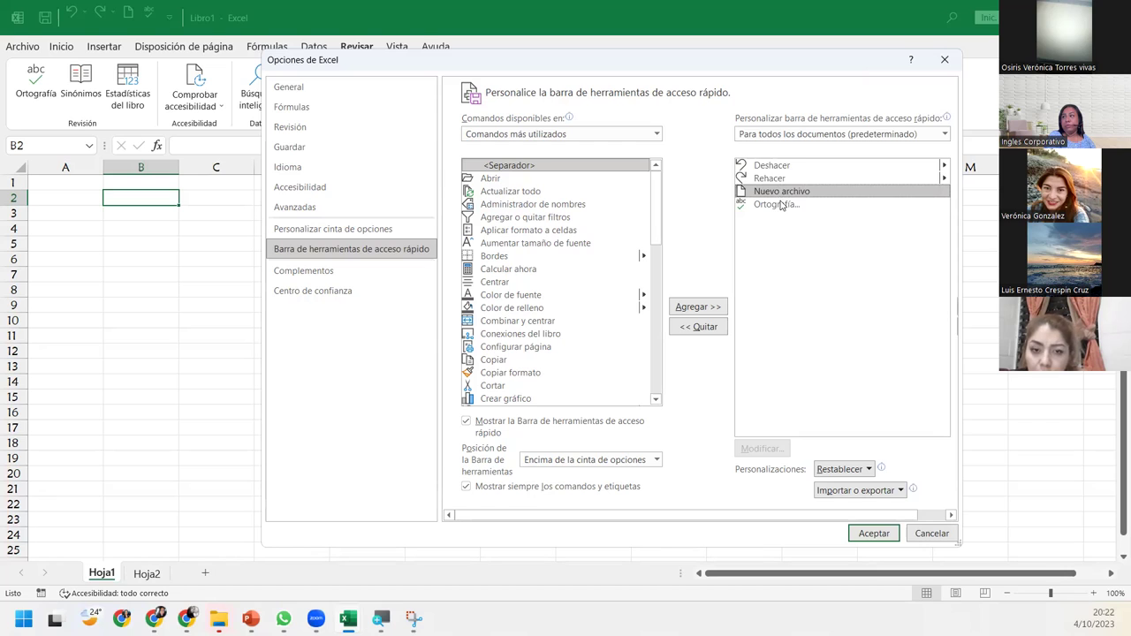
left_click(783, 204)
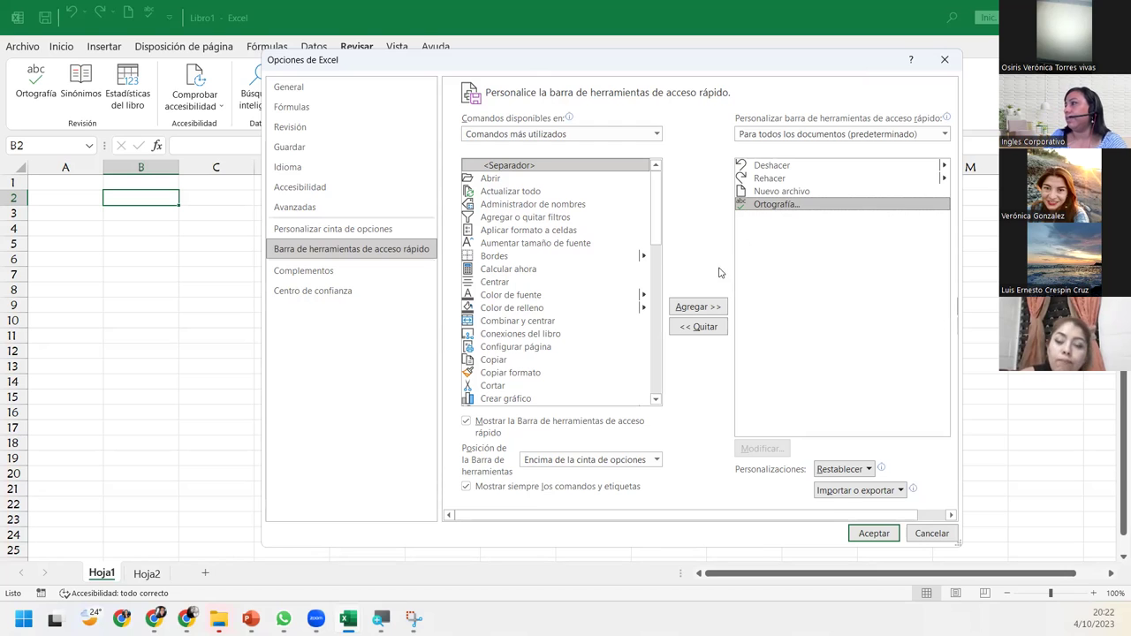
- Remove Ortografía from the toolbar and add a <Separador> after Nuevo archivo
left_click(695, 328)
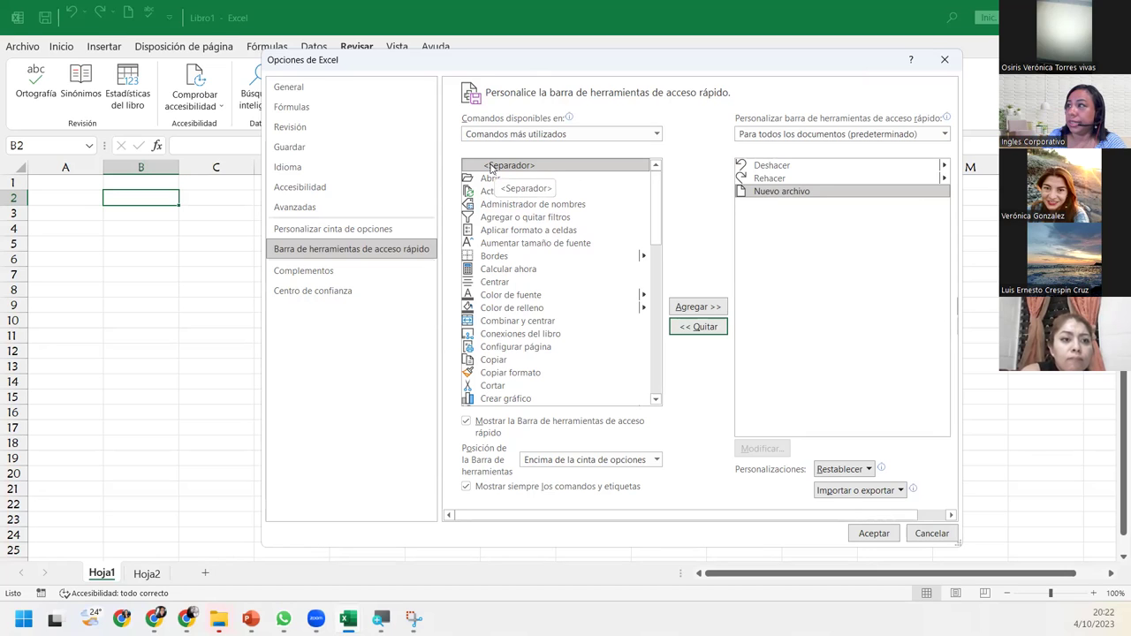
left_click(705, 311)
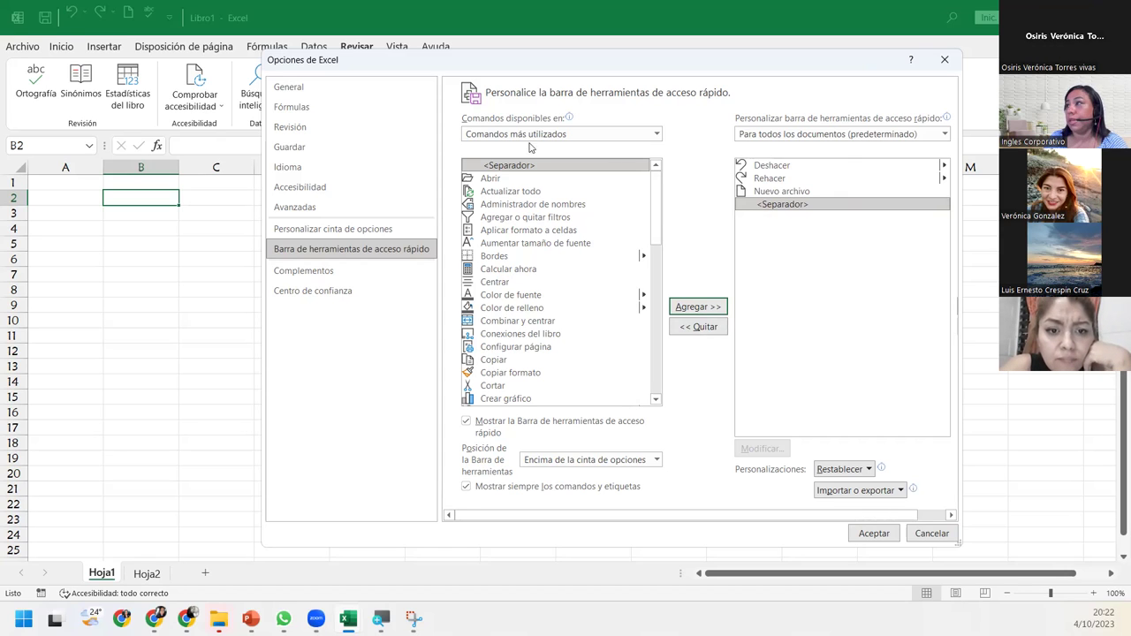
left_click(656, 134)
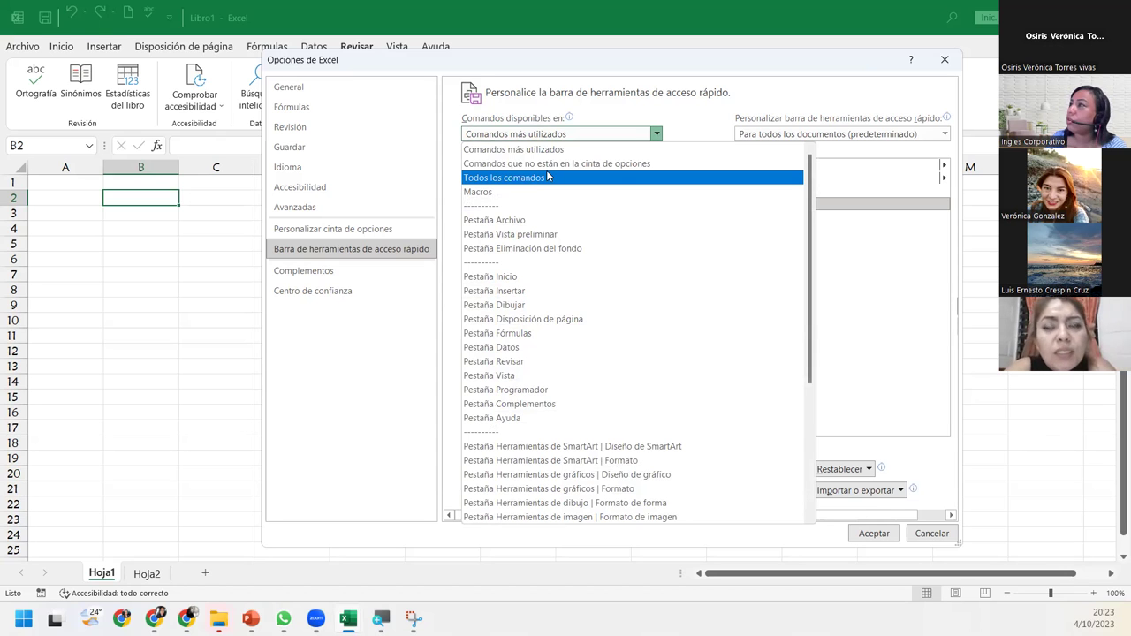
- Switch Comandos disponibles en to Todos los comandos and start paging down the list
key("Escape")
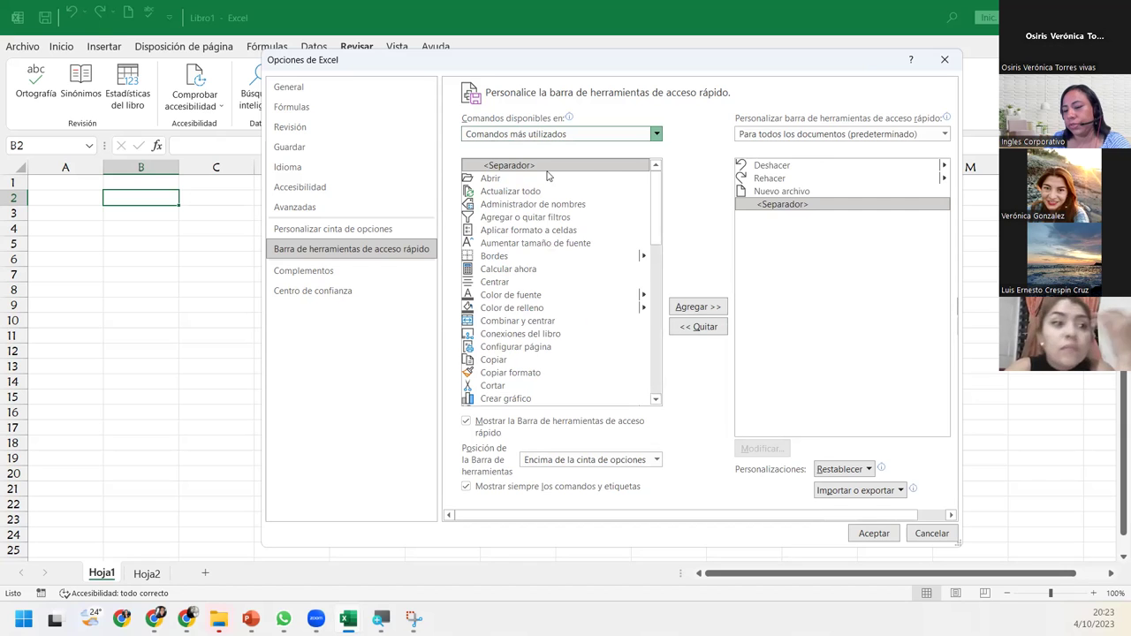
key("Down")
key("Down")
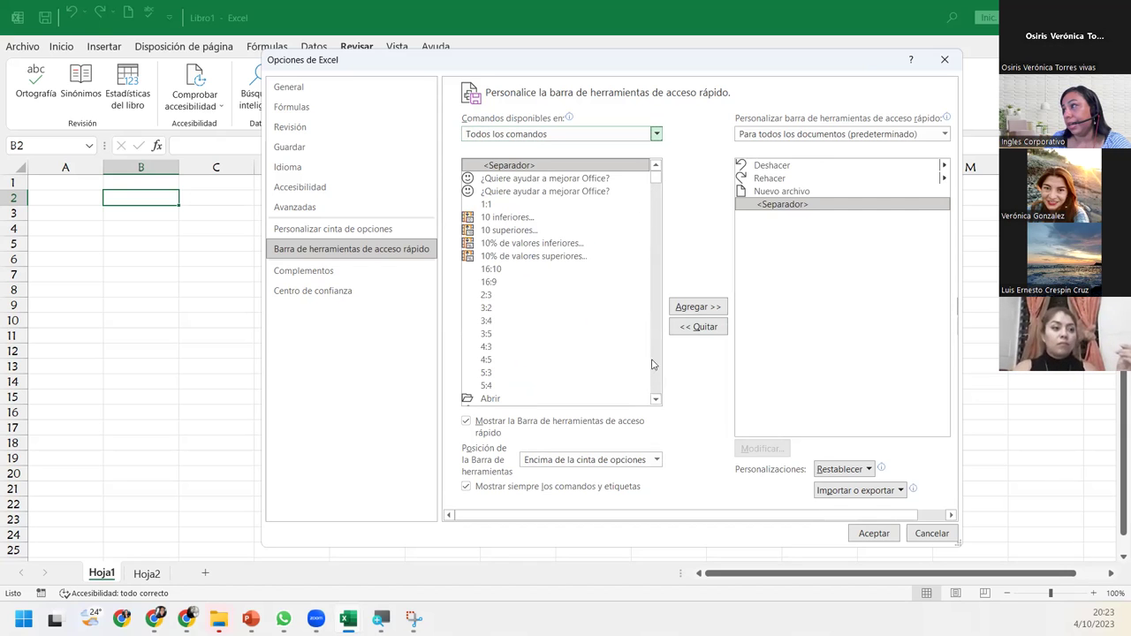
left_click(657, 399)
left_click(657, 400)
left_click(657, 400)
left_click(657, 399)
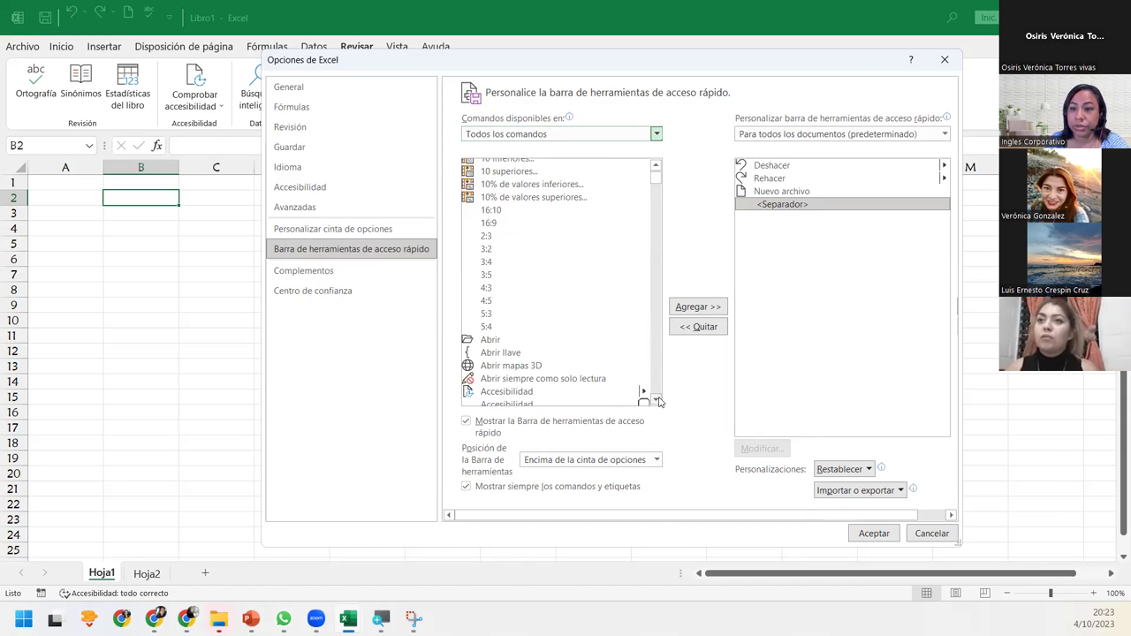
left_click(657, 400)
left_click(657, 400)
left_click(656, 399)
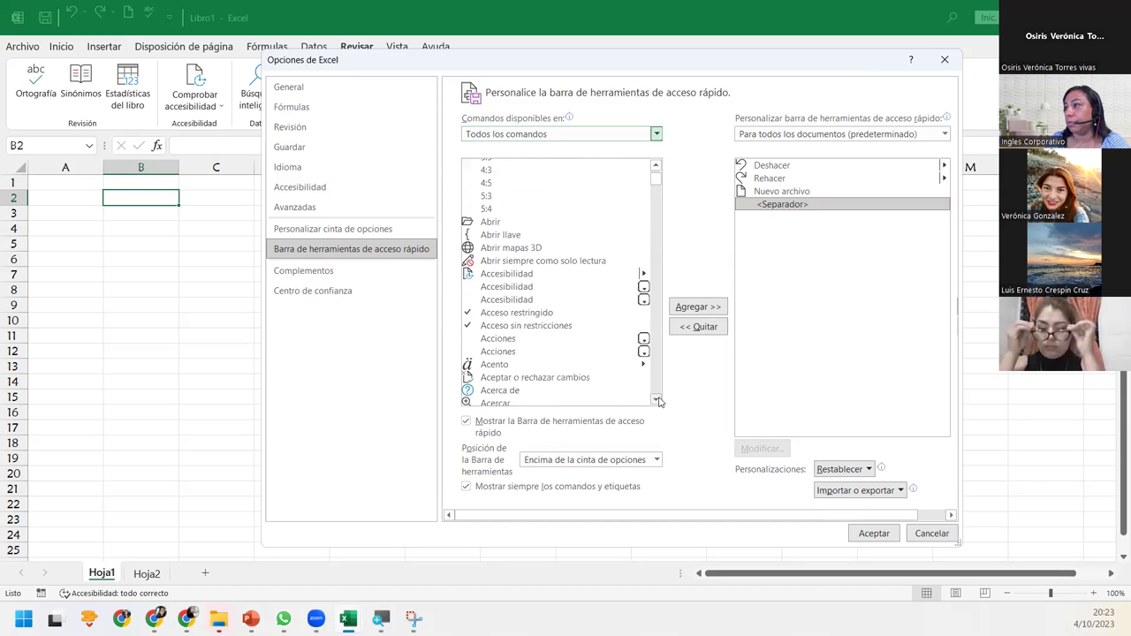
left_click(656, 400)
left_click(657, 400)
left_click(657, 400)
left_click(656, 400)
left_click(657, 400)
left_click(657, 399)
left_click(657, 400)
left_click(657, 400)
left_click(657, 400)
left_click(657, 399)
left_click(657, 399)
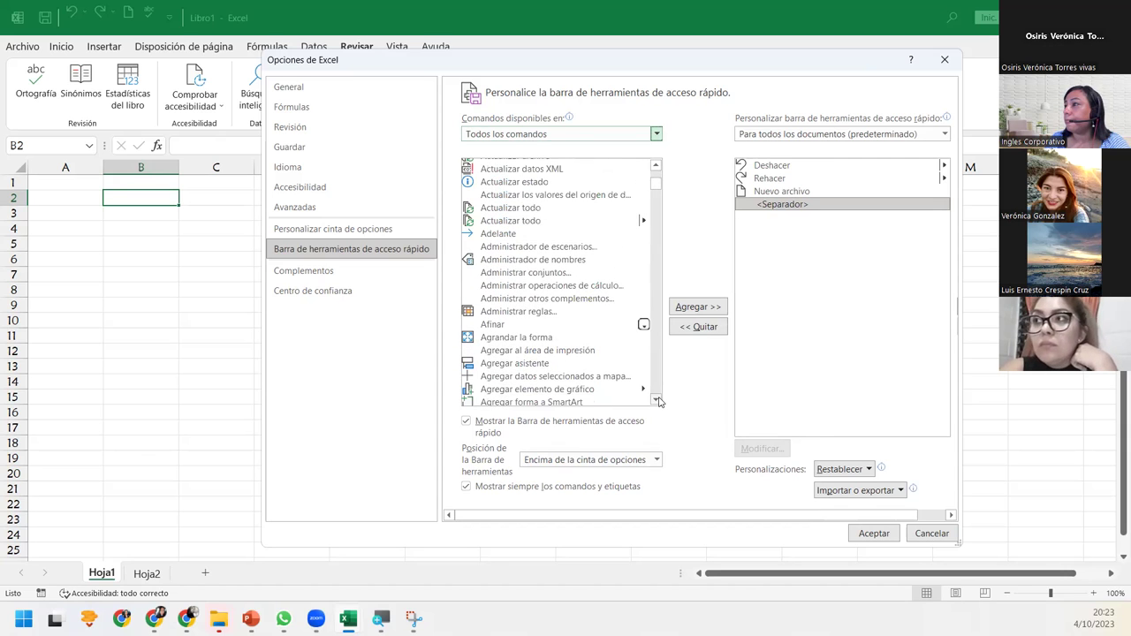
left_click(656, 400)
left_click(657, 399)
left_click(657, 399)
left_click(656, 399)
left_click(656, 399)
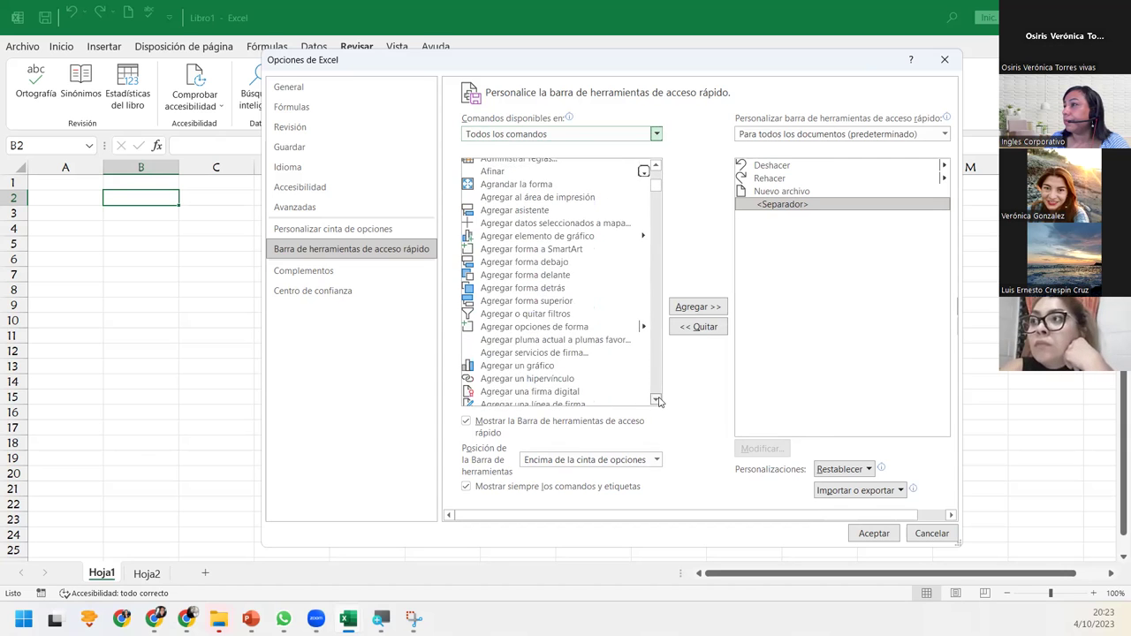
left_click(657, 399)
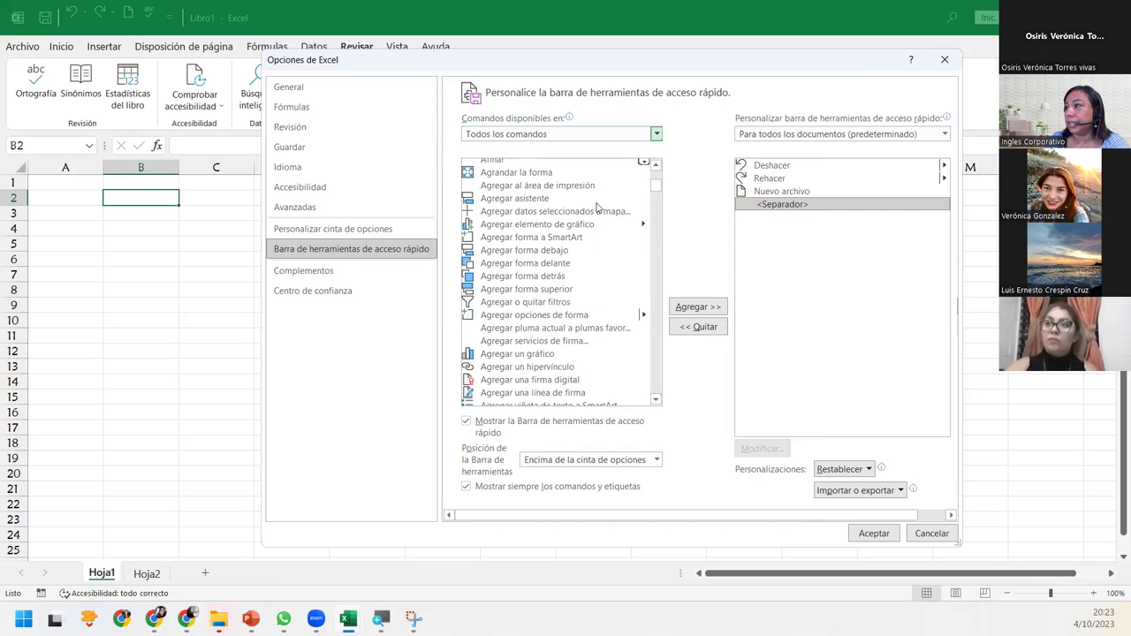
- Scroll the command list down to Cámara and move the options window lower-left
scroll(655, 403, "down", 4)
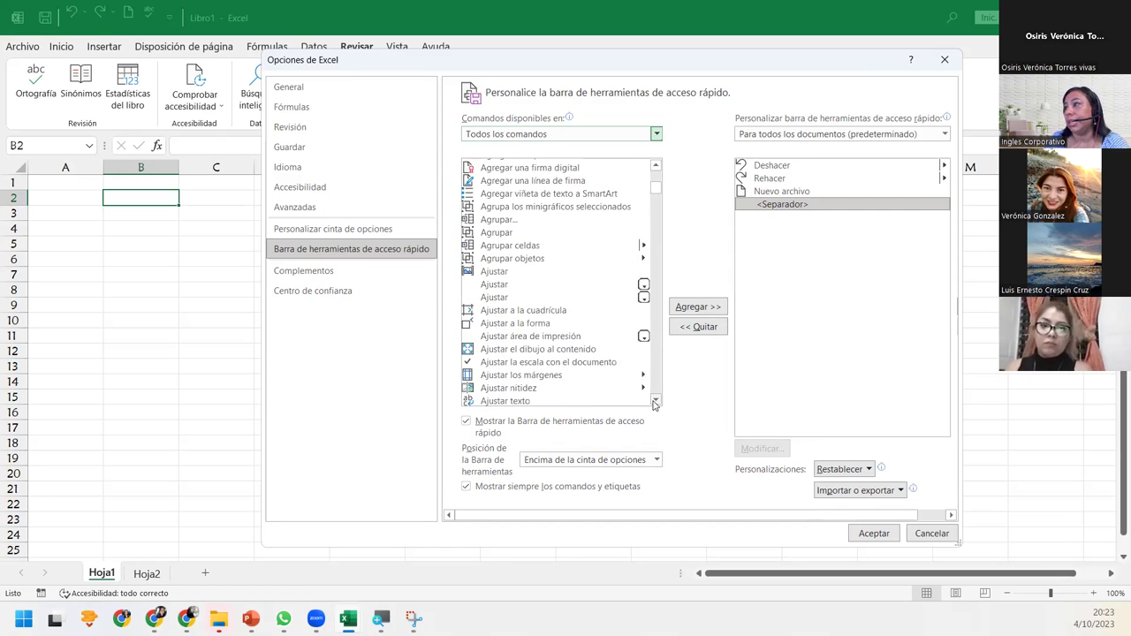
scroll(655, 403, "down", 1)
scroll(655, 403, "down", 3)
scroll(655, 403, "down", 2)
scroll(655, 403, "down", 1)
scroll(655, 403, "down", 2)
scroll(655, 403, "down", 2)
scroll(655, 403, "down", 1)
scroll(655, 403, "down", 1)
scroll(655, 403, "down", 2)
scroll(655, 403, "down", 1)
scroll(655, 403, "down", 2)
scroll(655, 403, "down", 1)
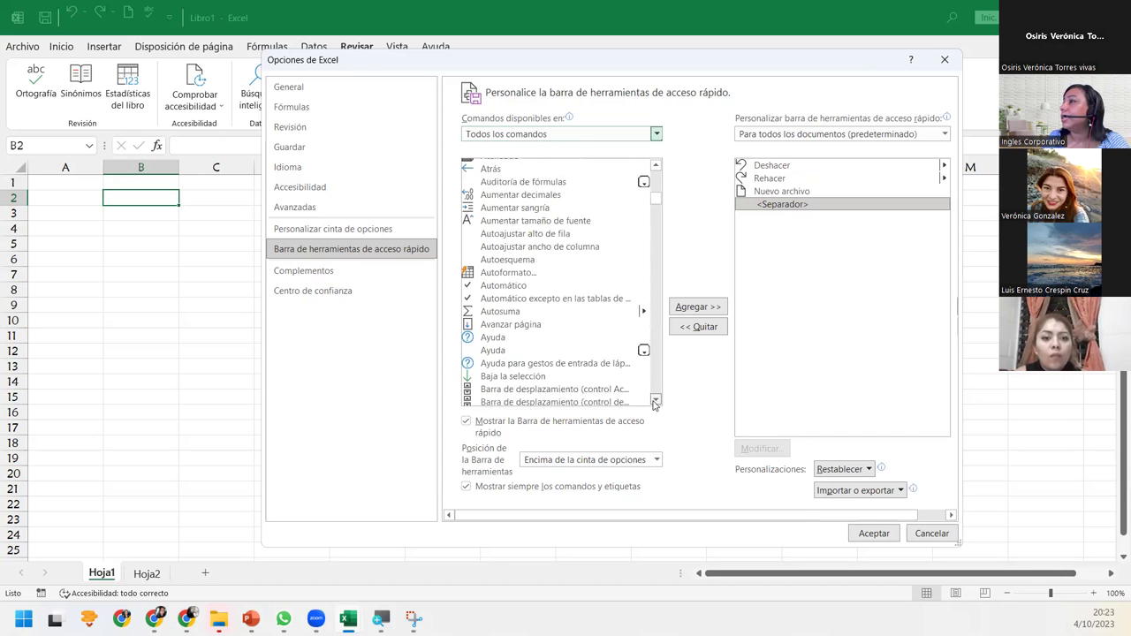
scroll(655, 403, "down", 1)
scroll(655, 403, "down", 1)
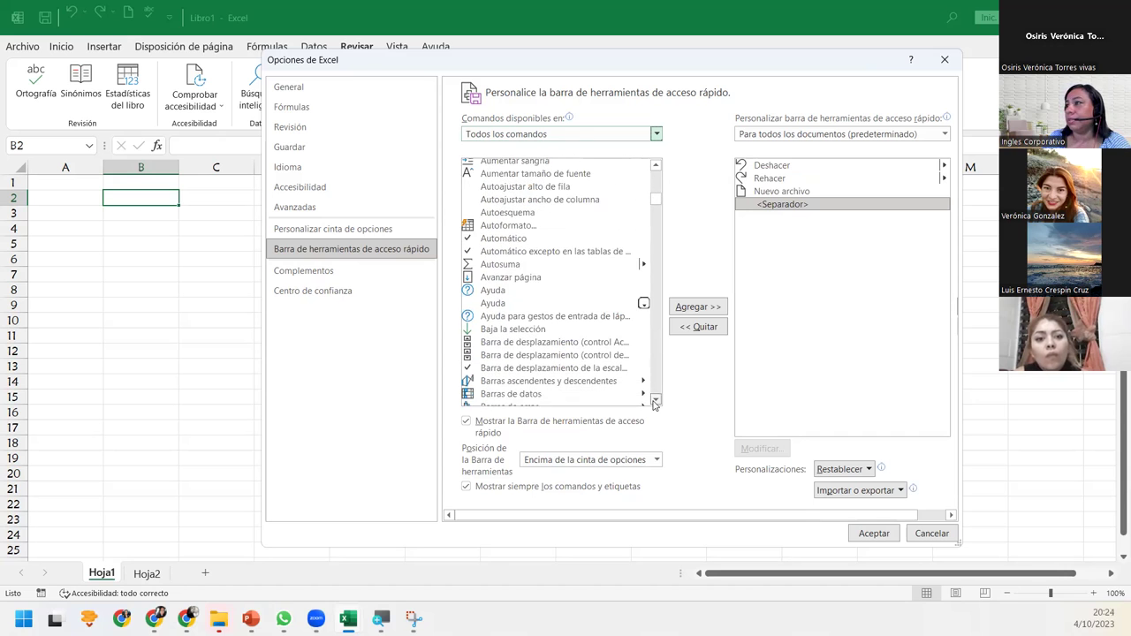
scroll(655, 403, "down", 2)
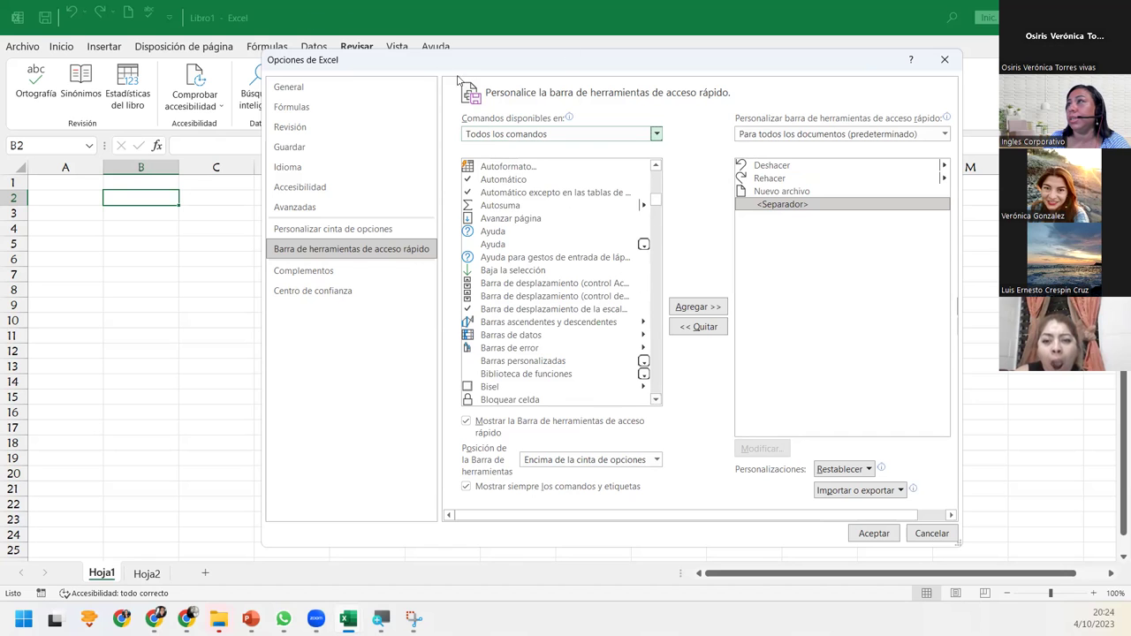
left_click_drag(488, 62, 441, 164)
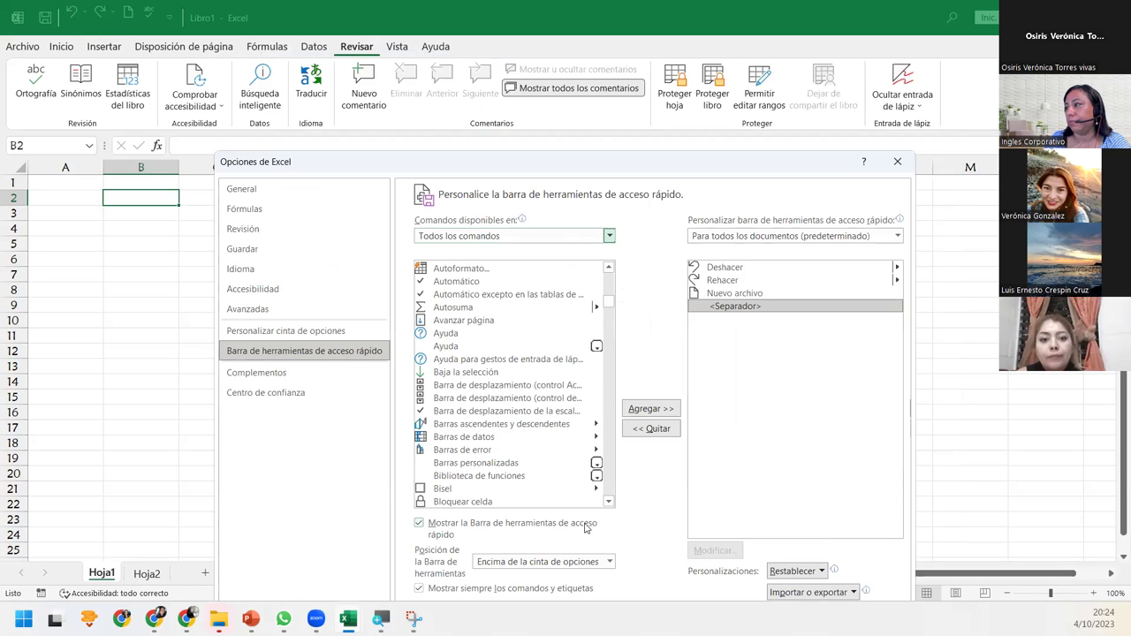
left_click_drag(607, 503, 608, 505)
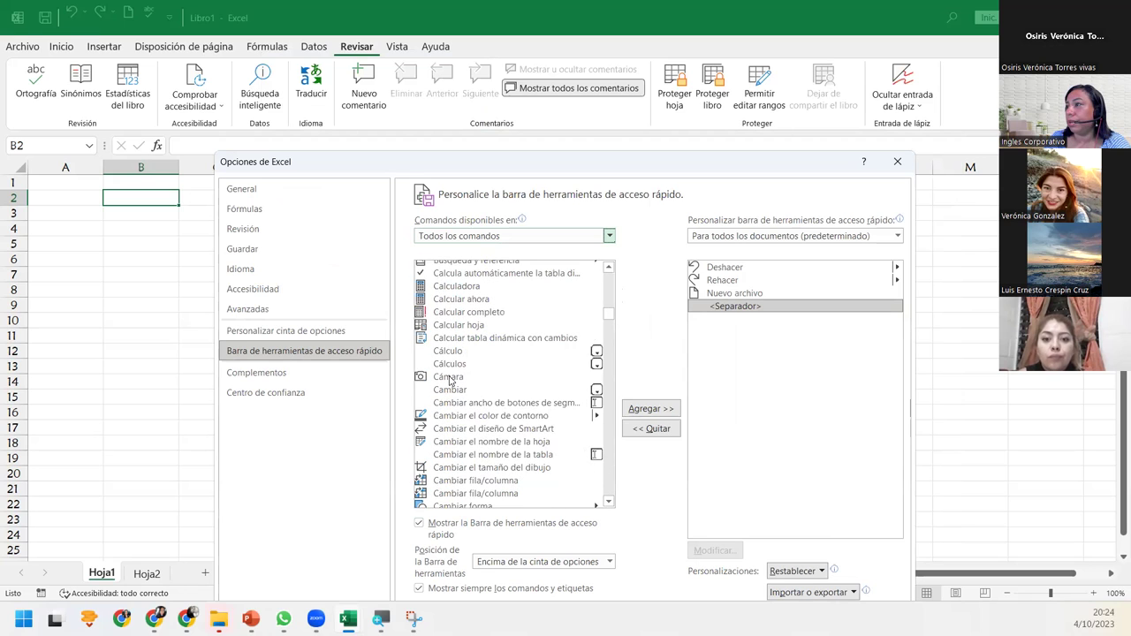
- Select Cámara in the all-commands list and add it after the separator
left_click(450, 380)
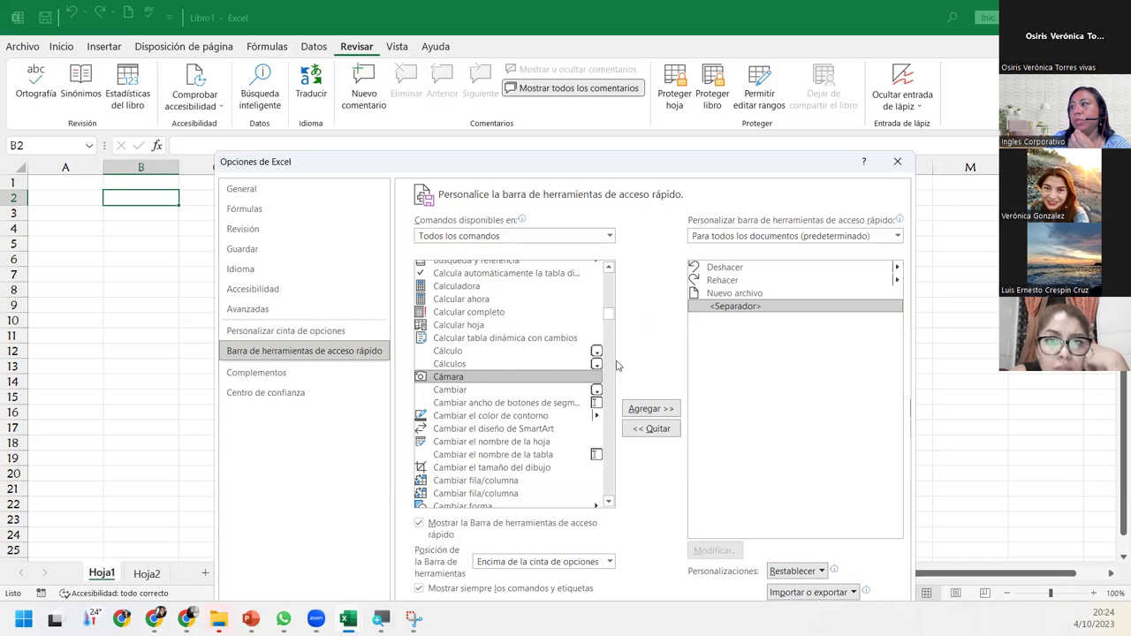
left_click(665, 411)
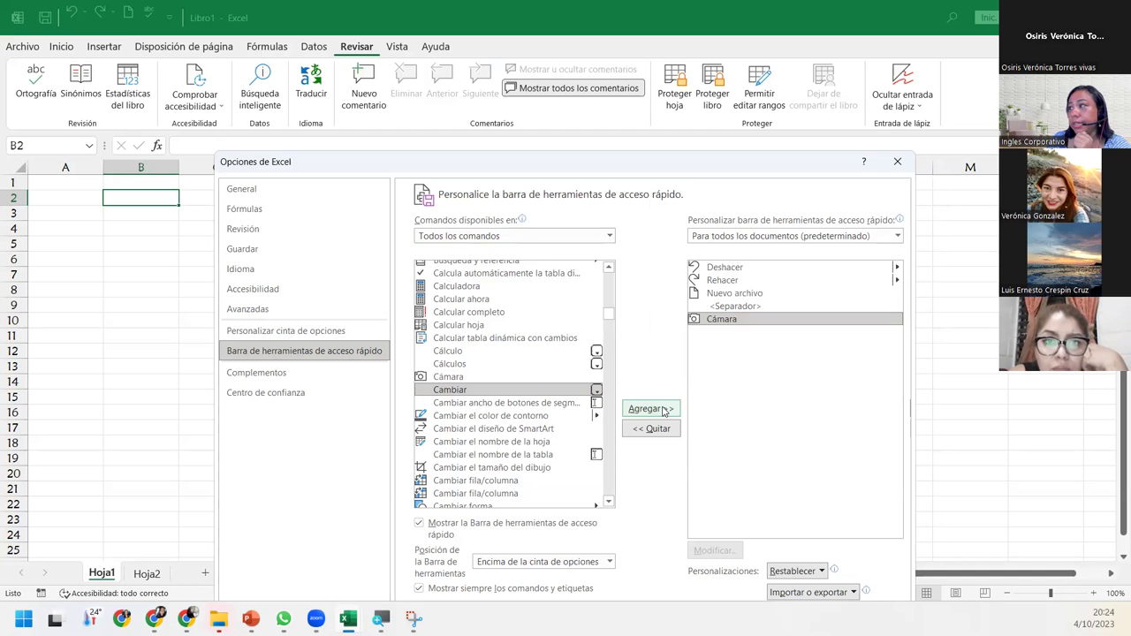
- Scroll the Todos los comandos list down to Formas and add it below Cámara
left_click(609, 501)
scroll(611, 502, "down", 1)
scroll(611, 502, "down", 1)
scroll(611, 502, "down", 1)
scroll(611, 502, "down", 1)
scroll(611, 502, "down", 2)
scroll(610, 502, "down", 1)
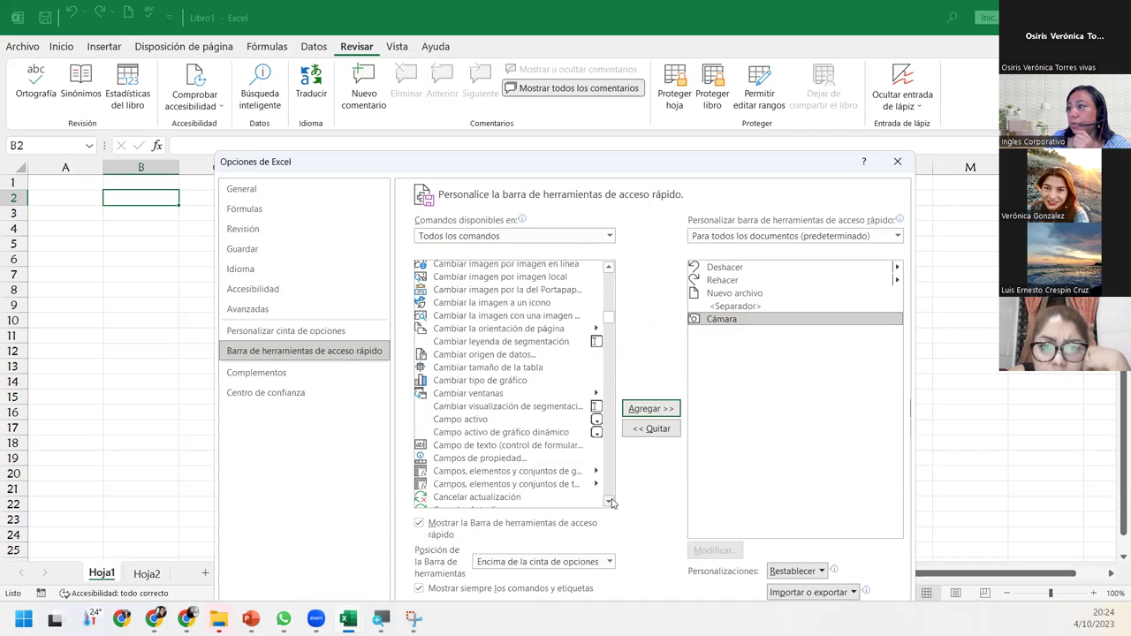
scroll(610, 502, "down", 1)
scroll(611, 502, "down", 3)
scroll(611, 502, "down", 2)
scroll(611, 503, "down", 2)
scroll(611, 502, "down", 4)
scroll(611, 502, "down", 4)
scroll(611, 502, "down", 4)
scroll(611, 502, "down", 4)
scroll(611, 502, "down", 3)
scroll(611, 502, "down", 3)
scroll(610, 503, "down", 3)
scroll(611, 502, "down", 3)
left_click_drag(610, 333, 608, 362)
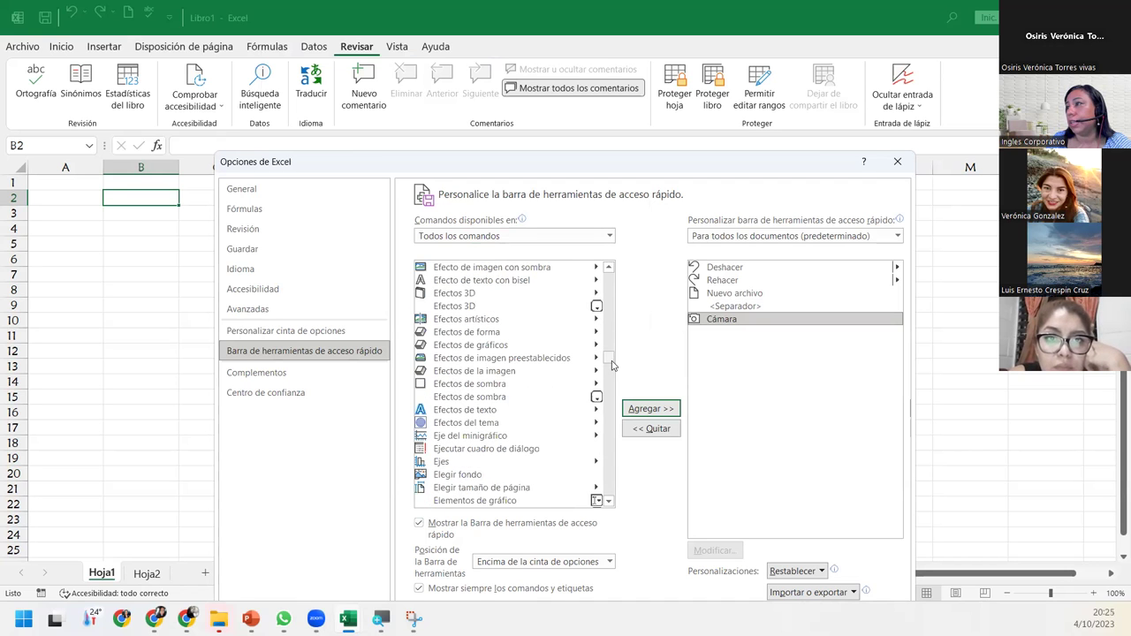
scroll(504, 473, "down", 5)
scroll(504, 472, "down", 5)
scroll(505, 471, "down", 5)
scroll(509, 472, "down", 5)
scroll(514, 473, "down", 5)
scroll(514, 472, "down", 5)
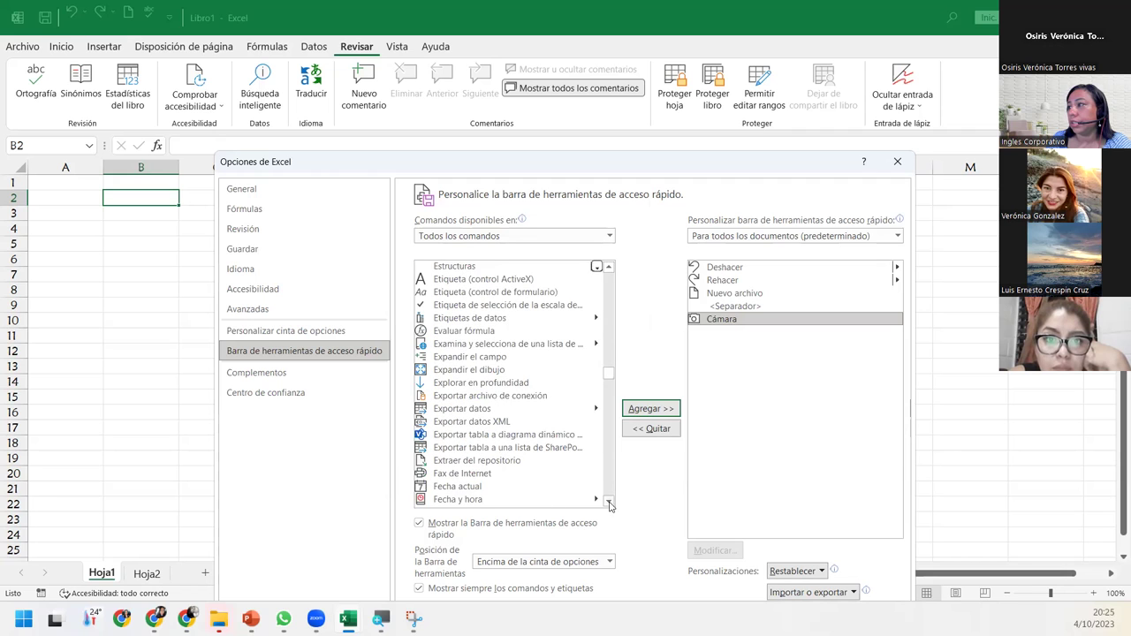
left_click_drag(614, 505, 614, 504)
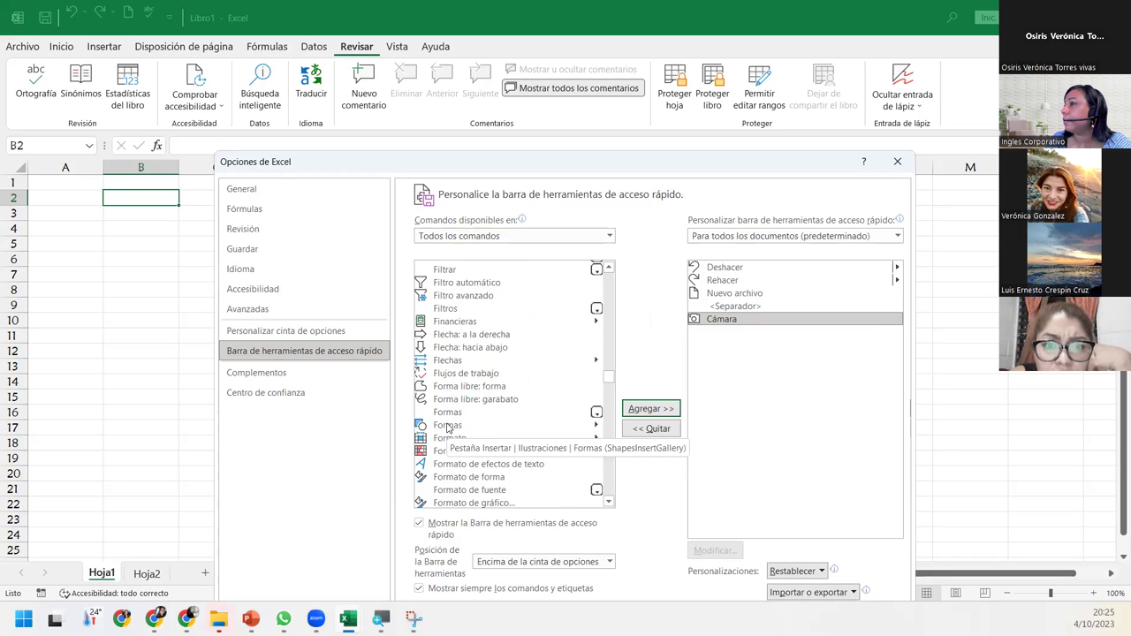
left_click(448, 426)
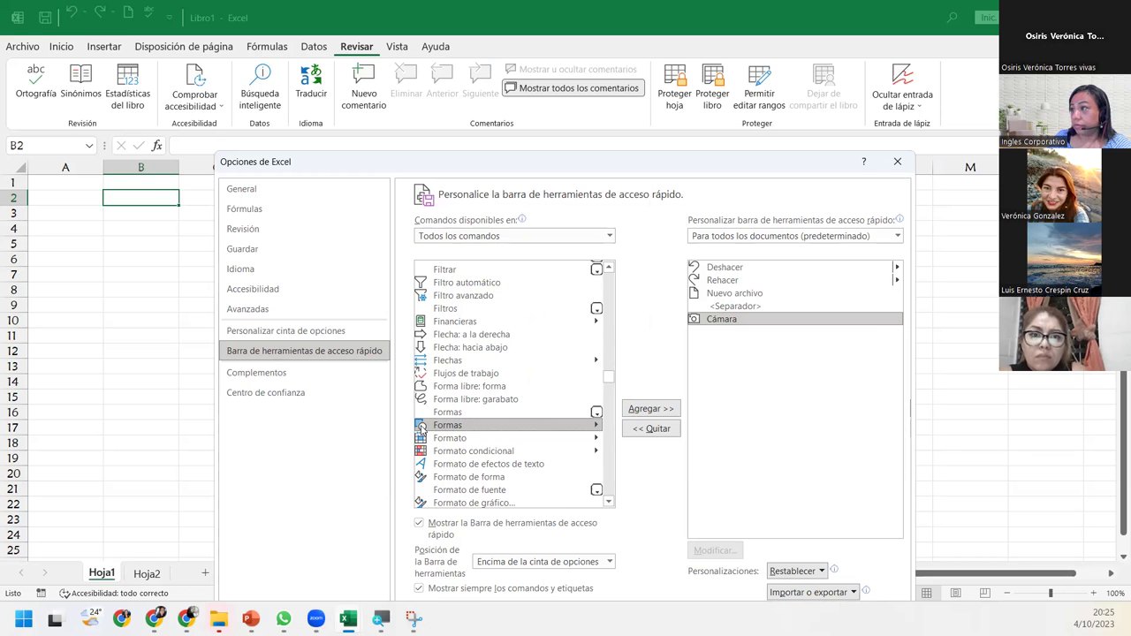
left_click(660, 408)
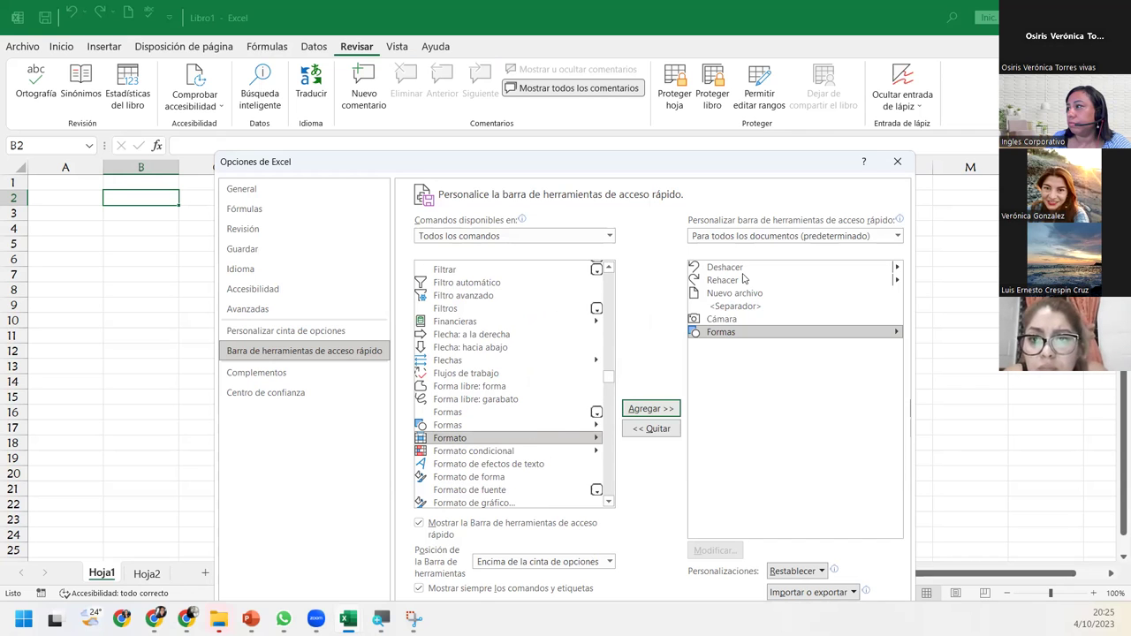
- Add Subíndice and Superíndice to the toolbar list after Formas
left_click_drag(608, 378, 606, 477)
scroll(605, 477, "down", 1)
scroll(605, 478, "down", 1)
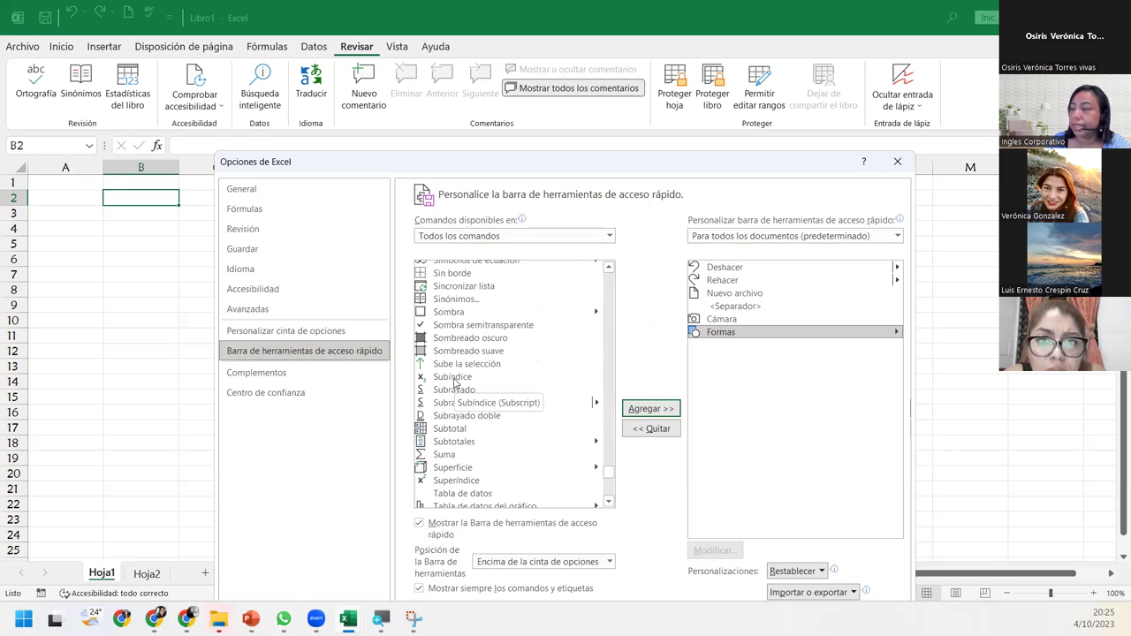
left_click(454, 377)
left_click(643, 410)
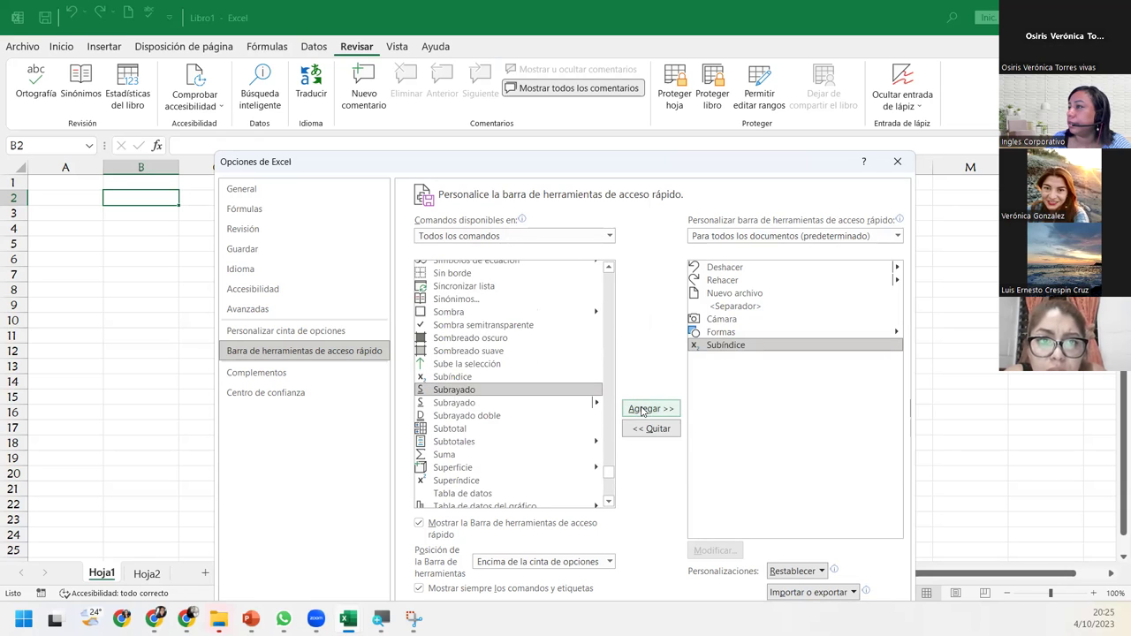
left_click(468, 480)
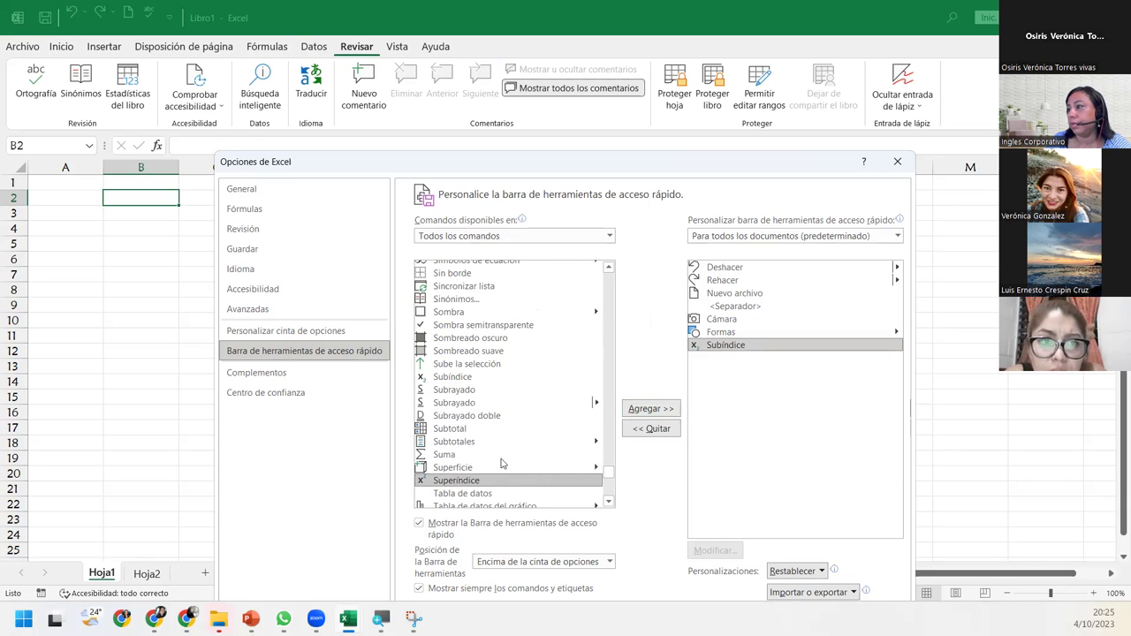
left_click(643, 410)
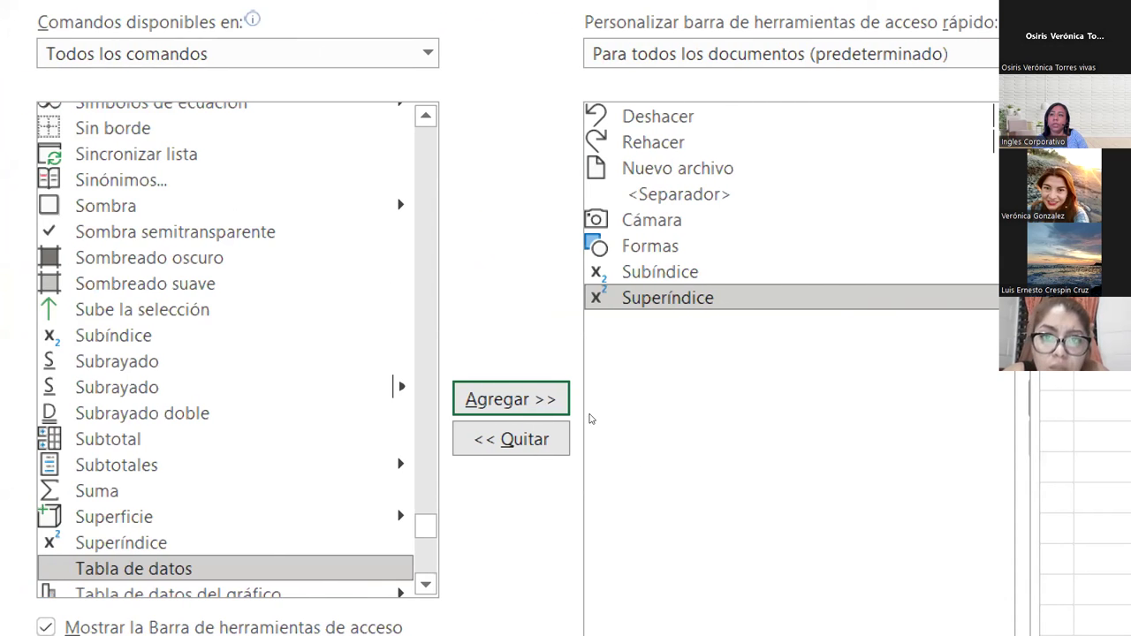
- Add an extra separator, move it up the toolbar list, and prepare to remove it
left_click_drag(426, 526, 426, 205)
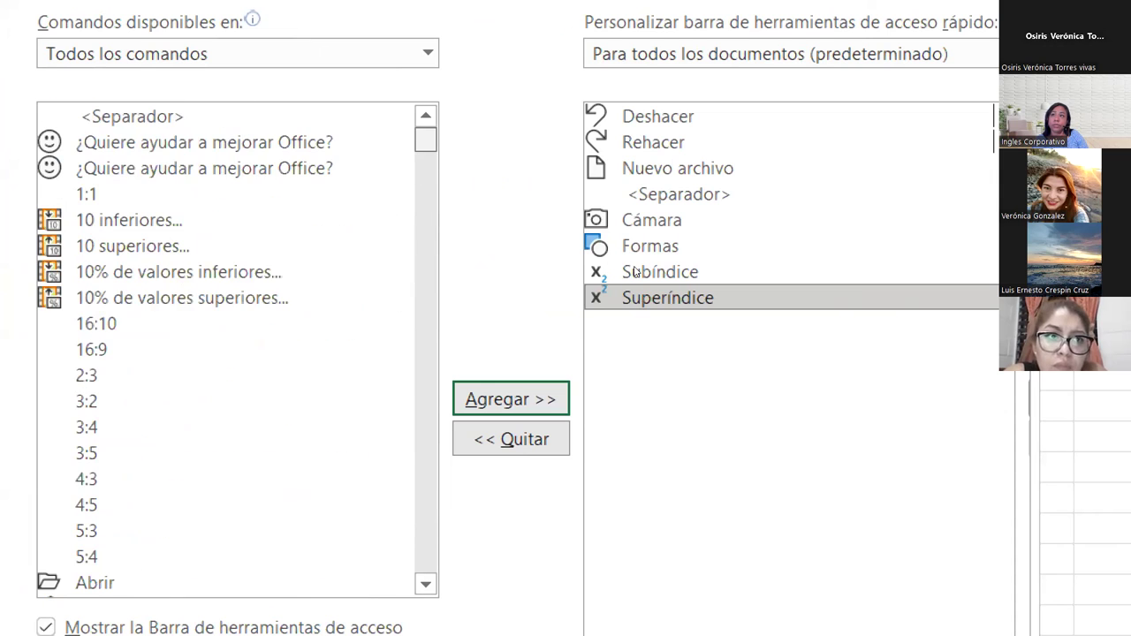
key("shift+Tab")
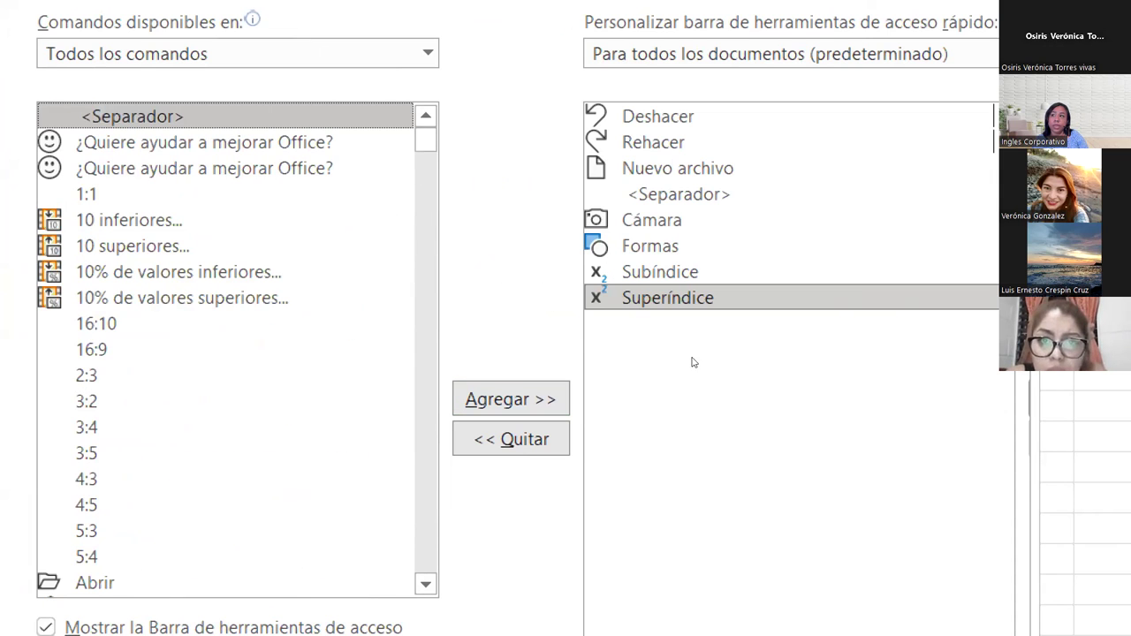
key("Tab")
key("Return")
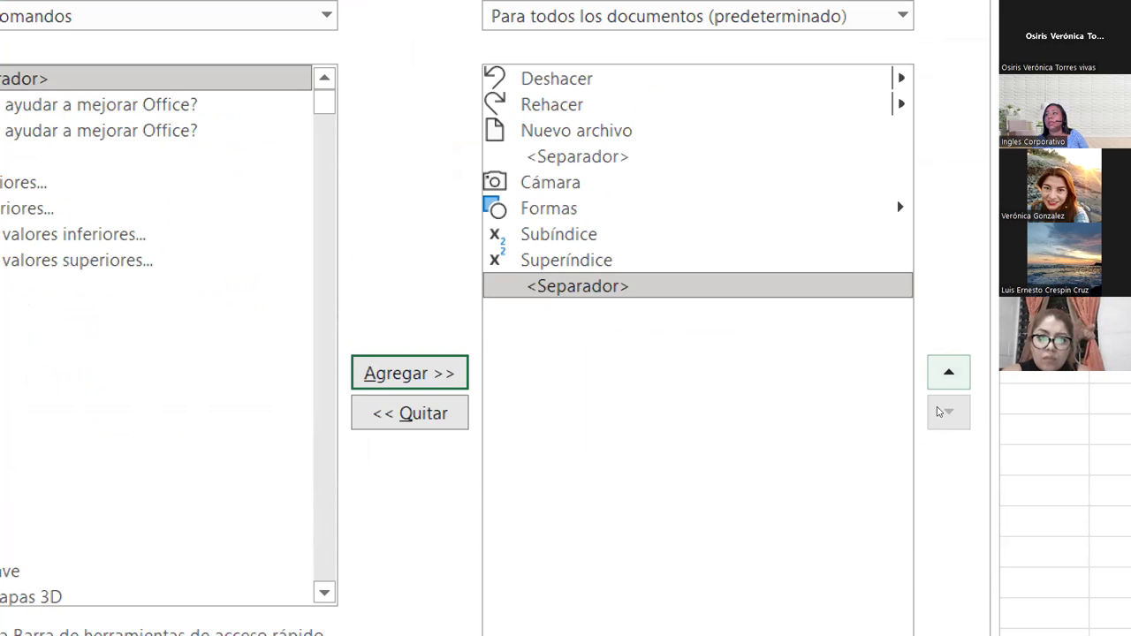
left_click(948, 373)
left_click(949, 372)
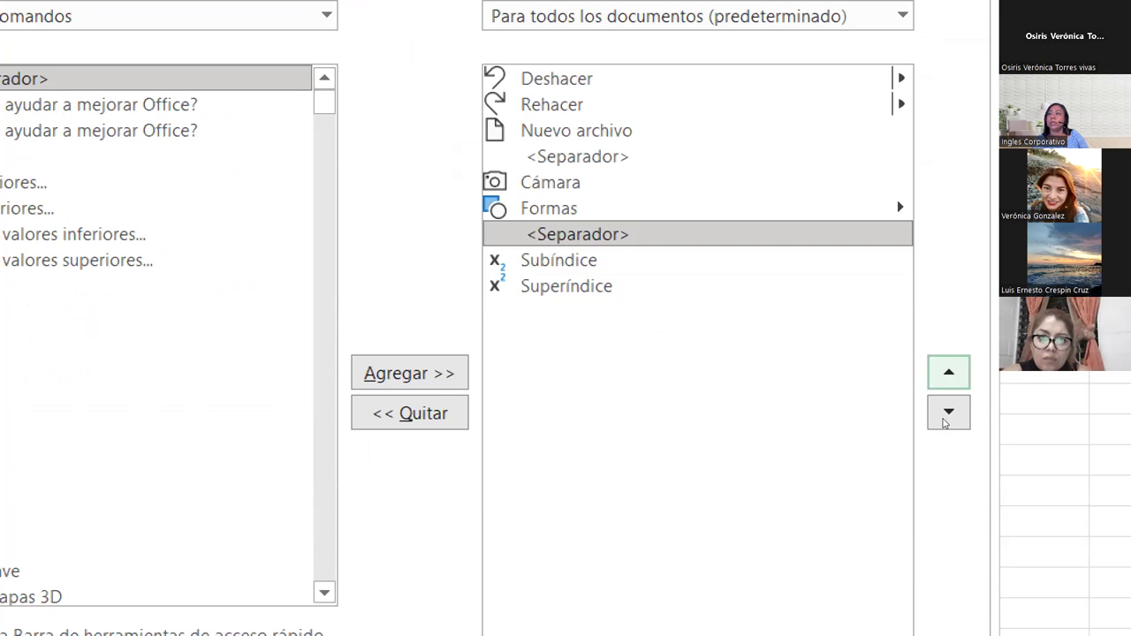
key("space")
key("space")
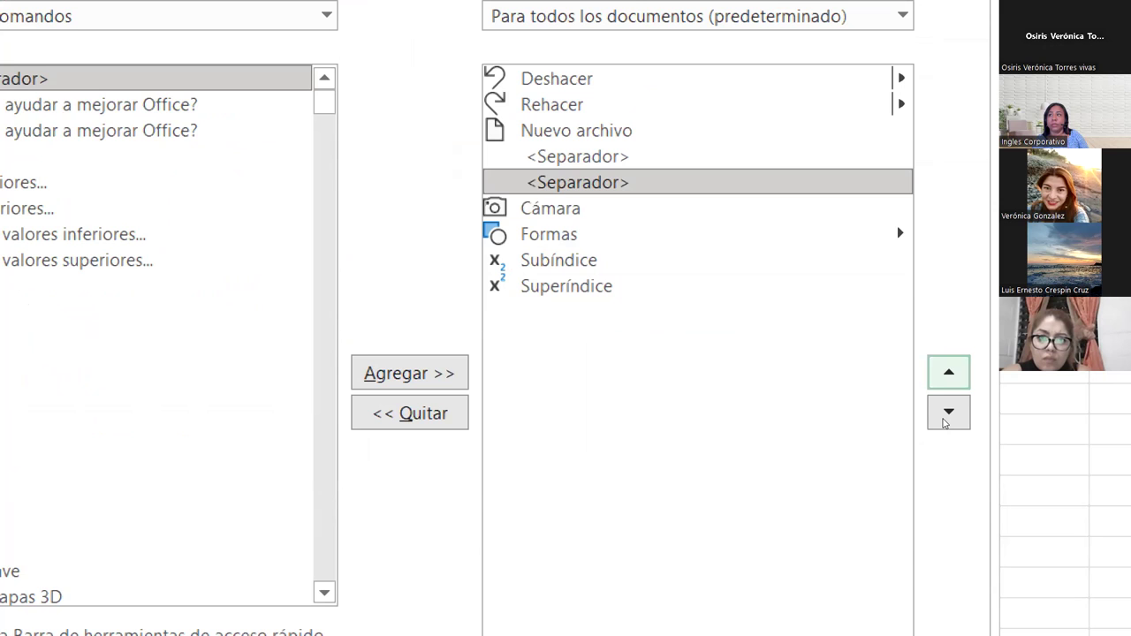
key("shift+Tab")
key("space")
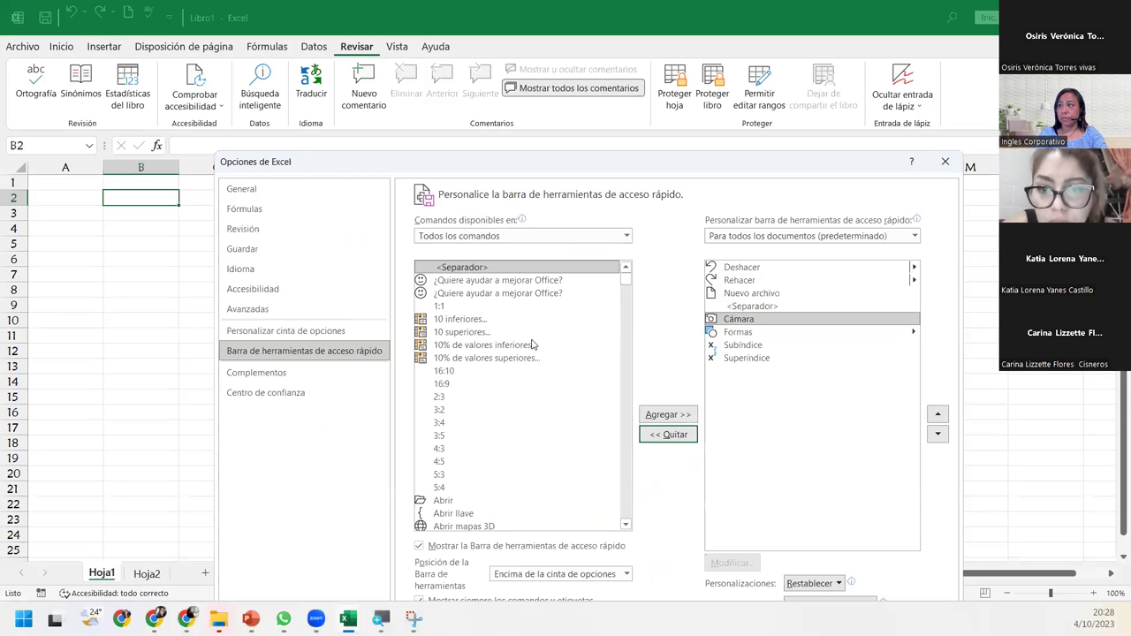
- Scroll the available-commands list and select the Cámara entry
left_click(626, 290)
left_click_drag(626, 291, 628, 322)
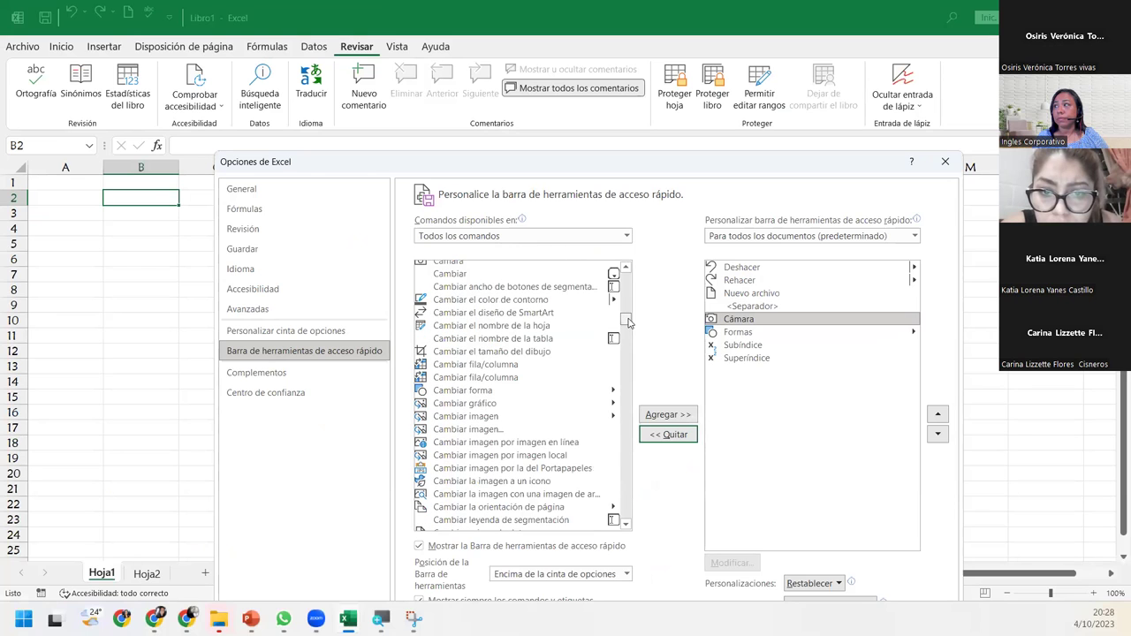
left_click(455, 290)
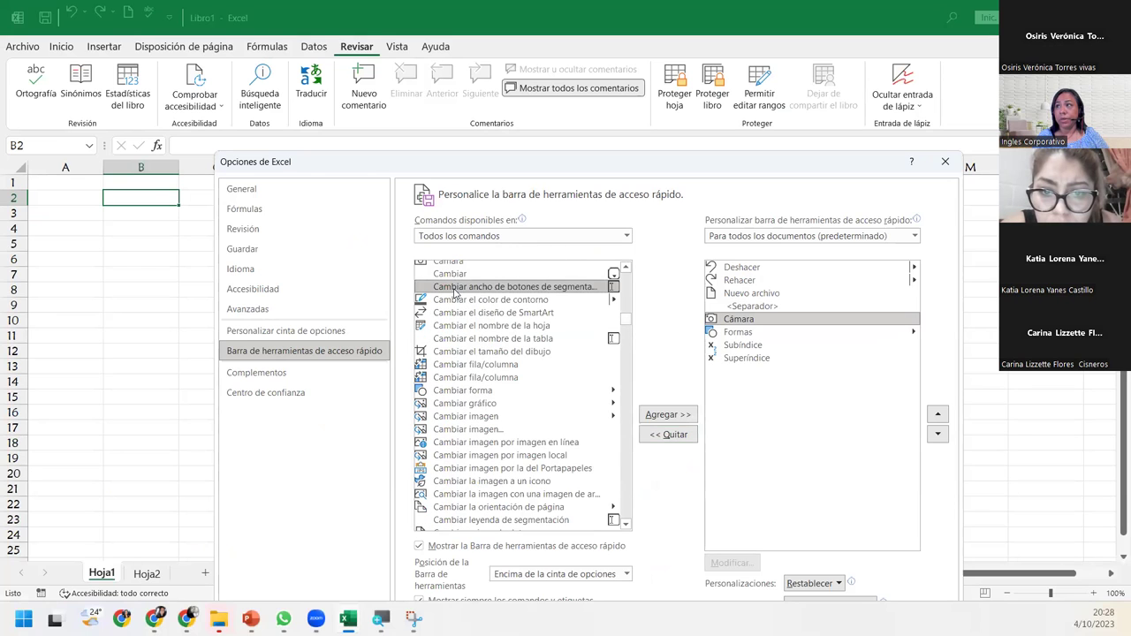
scroll(455, 292, "up", 1)
left_click(453, 296)
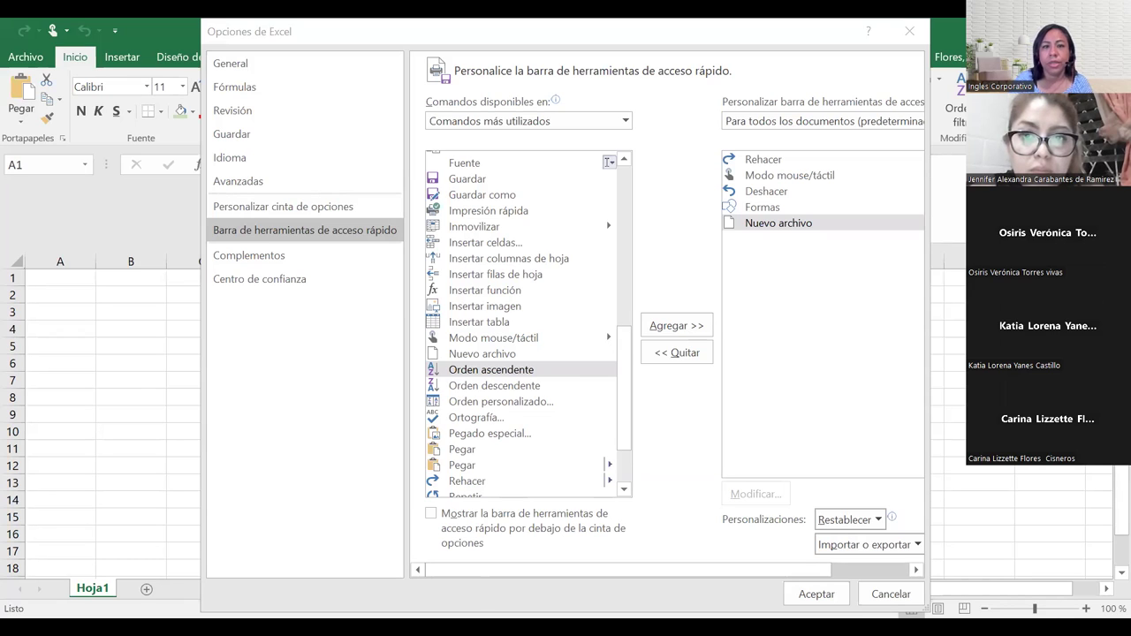
- Refocus the Options window and set Comandos disponibles en to Todos los comandos
left_click(212, 382)
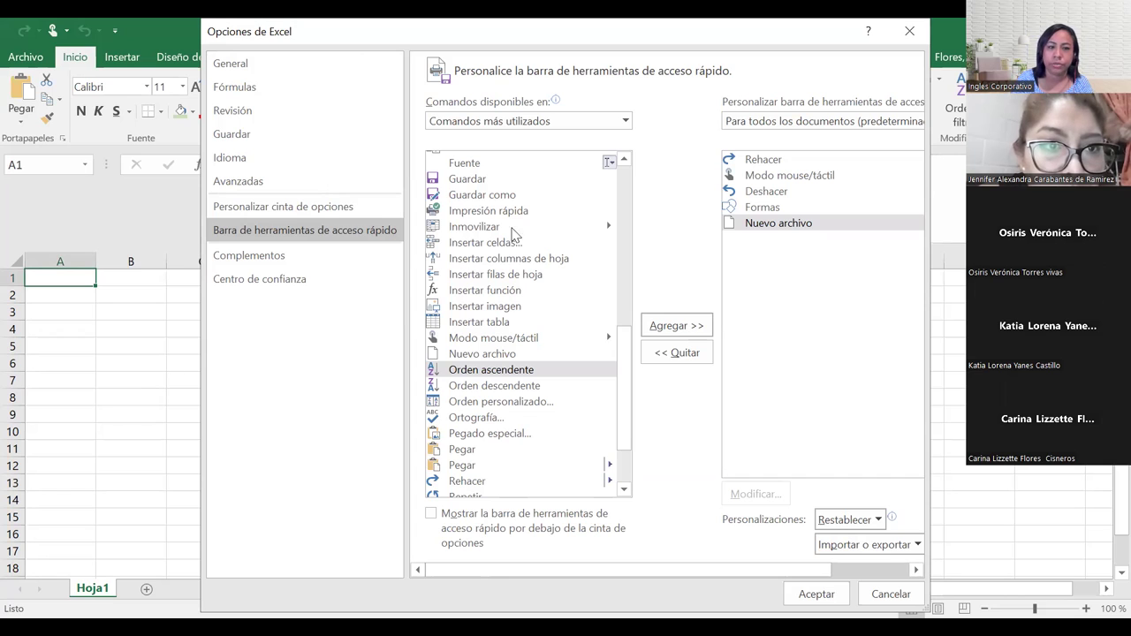
left_click(626, 122)
key("Down")
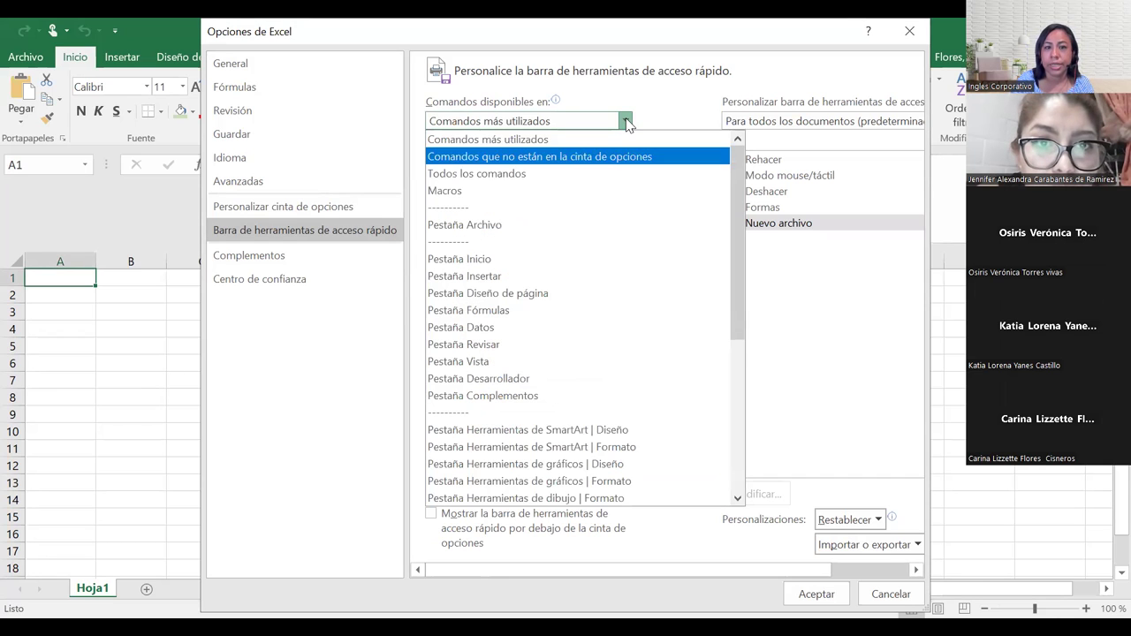
key("Down")
key("Return")
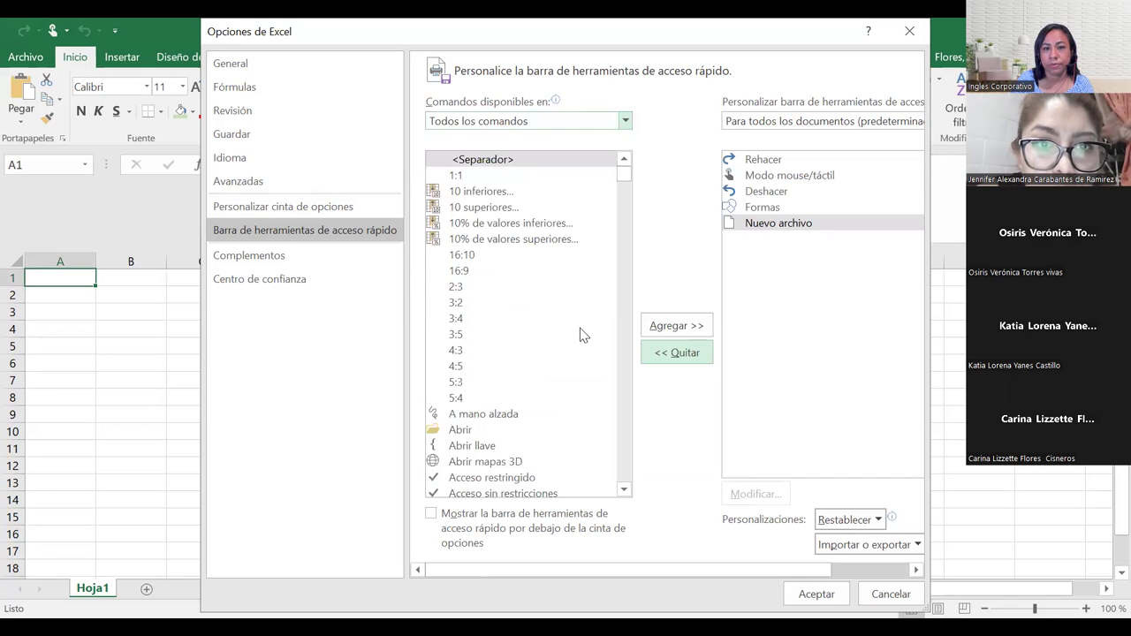
- Scroll down to Cámara and add it to the toolbar list after Nuevo archivo
scroll(581, 335, "down", 1)
scroll(579, 332, "down", 1)
scroll(579, 331, "down", 2)
scroll(582, 341, "down", 1)
scroll(584, 347, "down", 2)
scroll(583, 347, "down", 2)
scroll(584, 347, "down", 2)
scroll(583, 347, "down", 3)
scroll(583, 347, "down", 5)
scroll(584, 347, "down", 2)
scroll(584, 347, "down", 4)
scroll(583, 347, "down", 2)
scroll(583, 348, "down", 3)
scroll(583, 347, "down", 3)
scroll(587, 362, "down", 7)
scroll(588, 353, "down", 7)
scroll(589, 309, "down", 10)
scroll(590, 310, "down", 5)
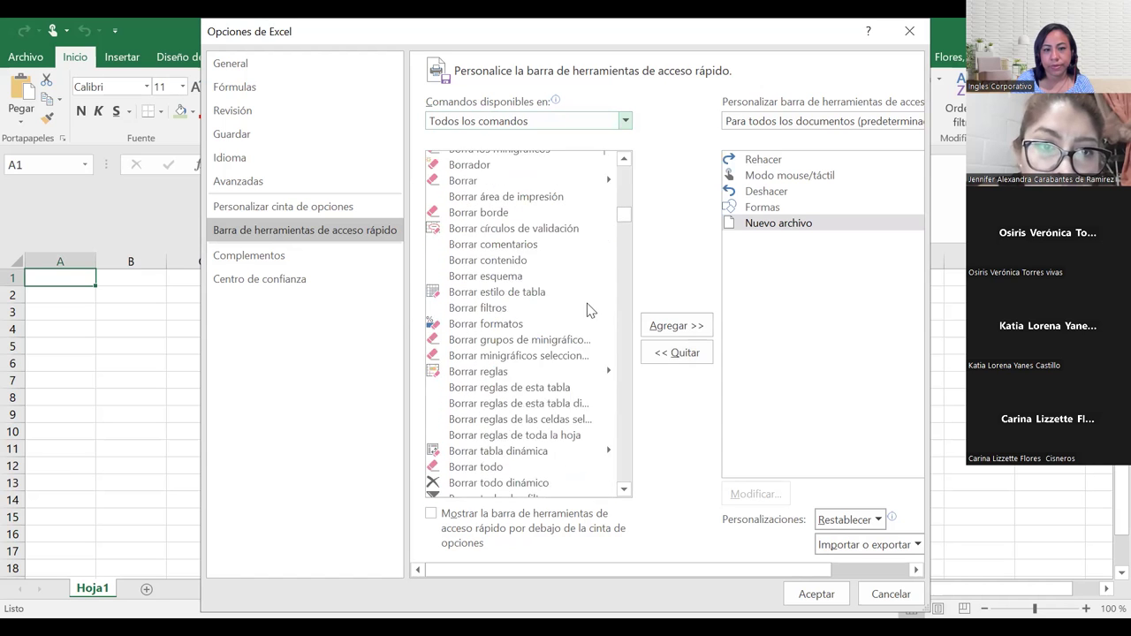
scroll(591, 310, "down", 10)
left_click(466, 382)
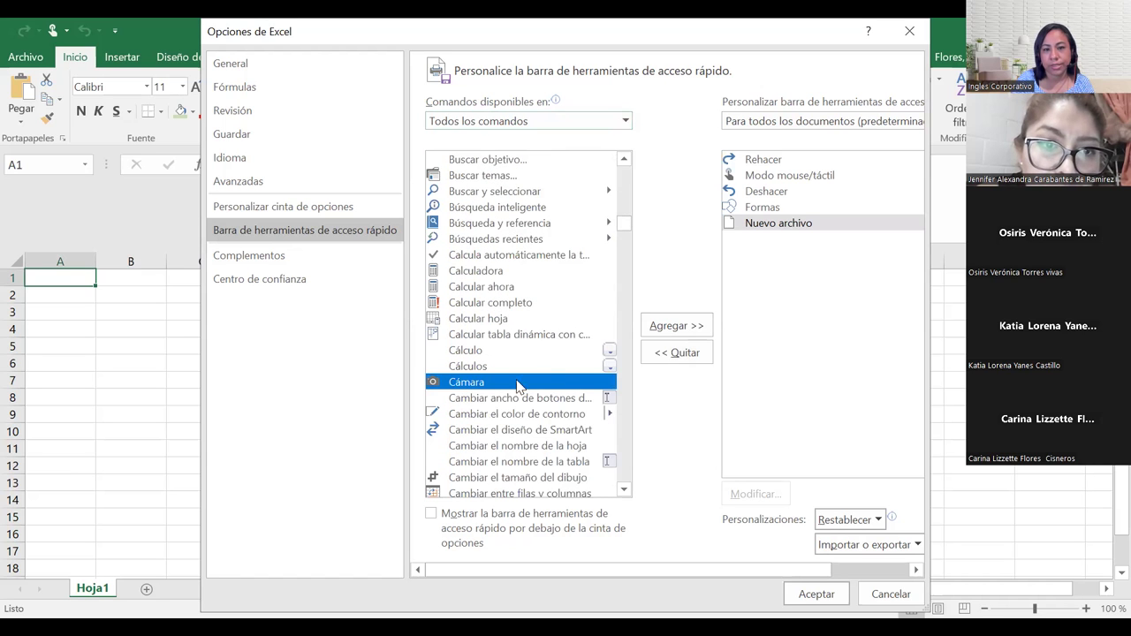
left_click(665, 327)
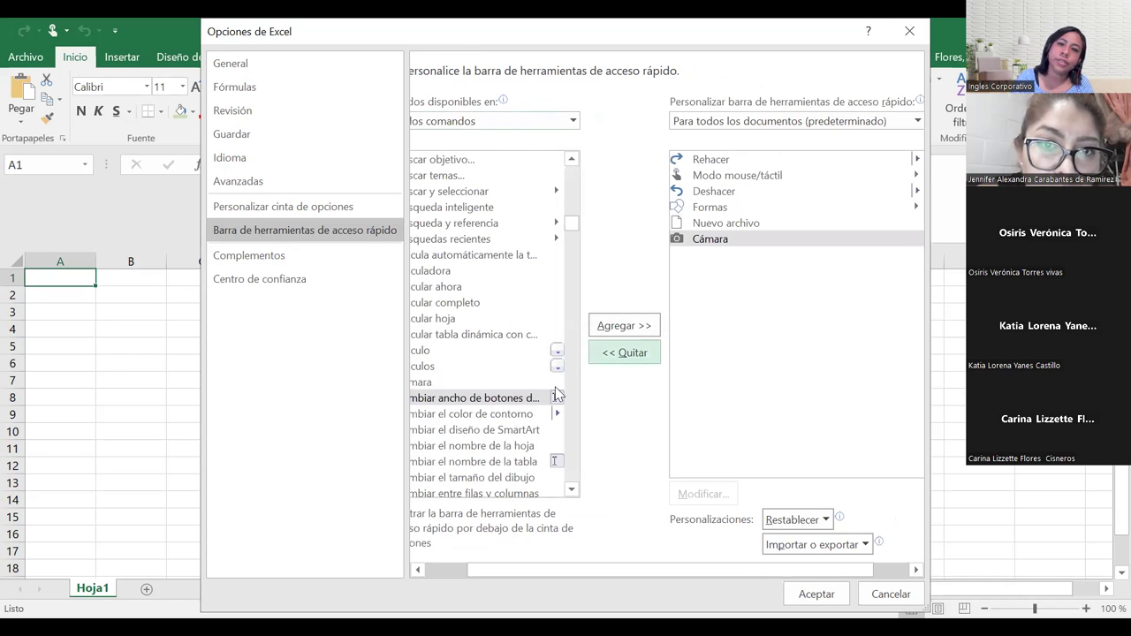
scroll(648, 487, "left", 3)
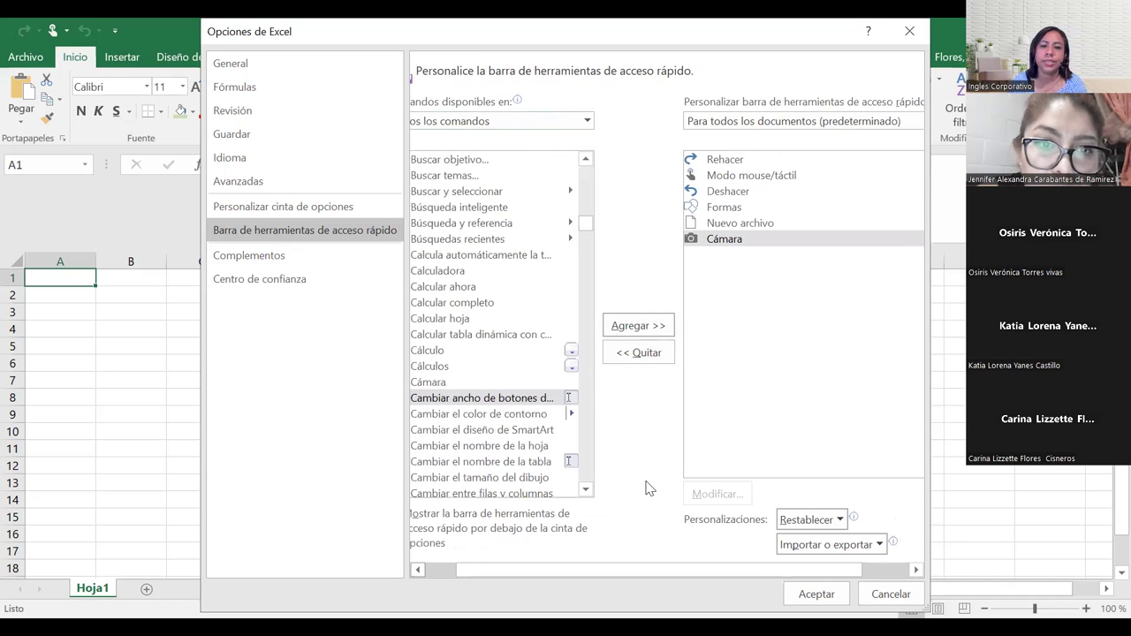
scroll(648, 487, "left", 1)
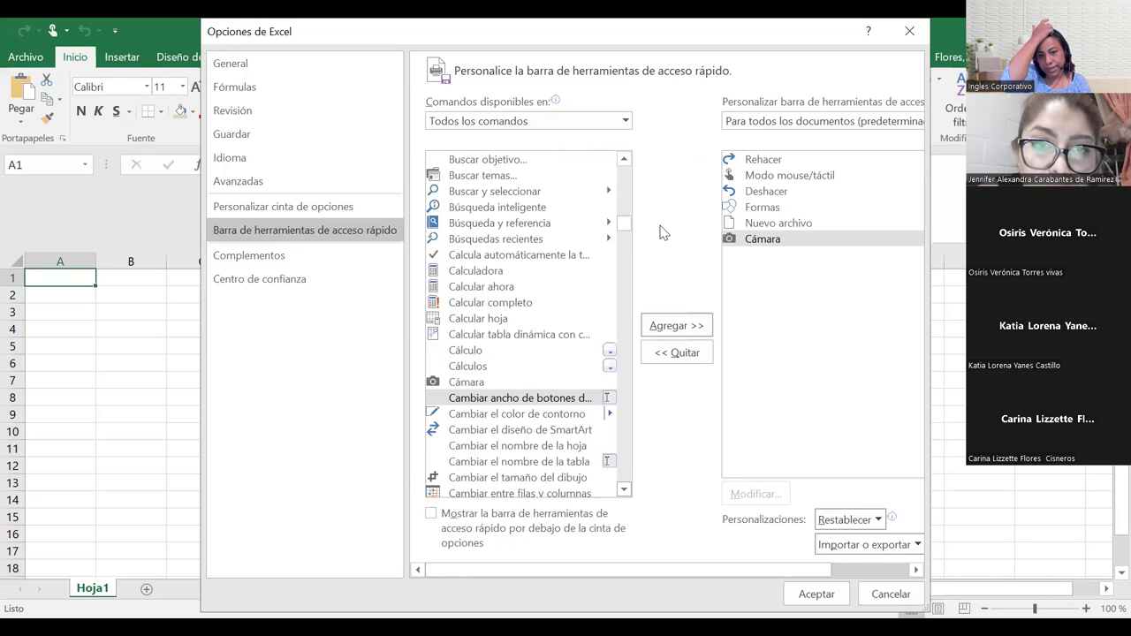
scroll(630, 242, "down", 2)
scroll(623, 256, "down", 1)
scroll(619, 273, "down", 4)
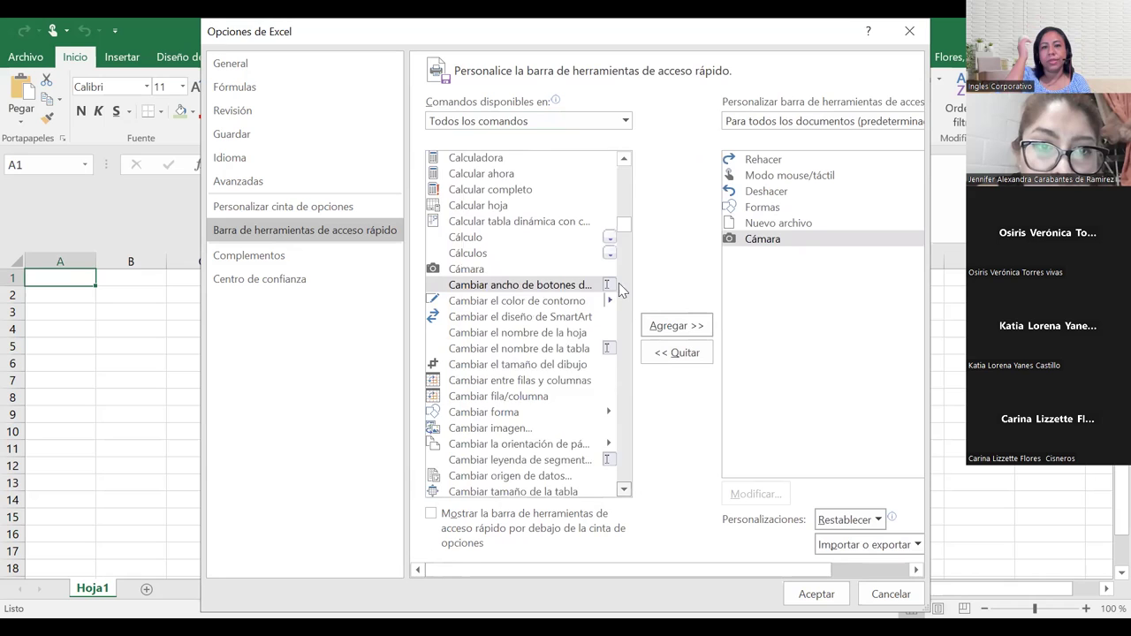
scroll(619, 297, "down", 4)
scroll(619, 351, "down", 1)
scroll(619, 356, "down", 1)
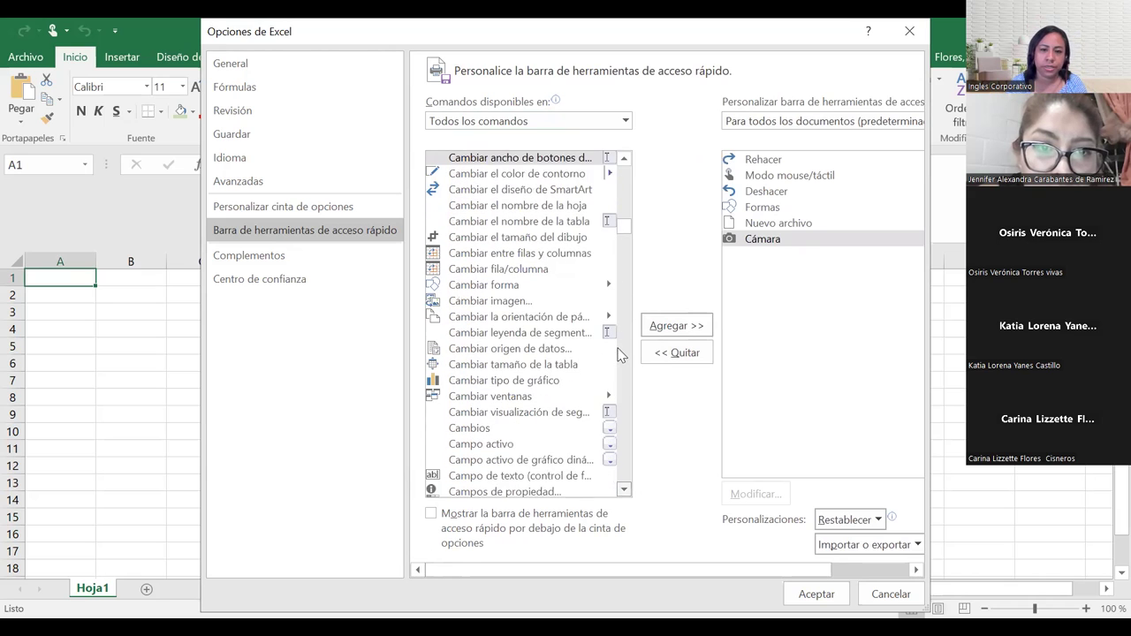
scroll(618, 369, "down", 2)
scroll(619, 384, "down", 4)
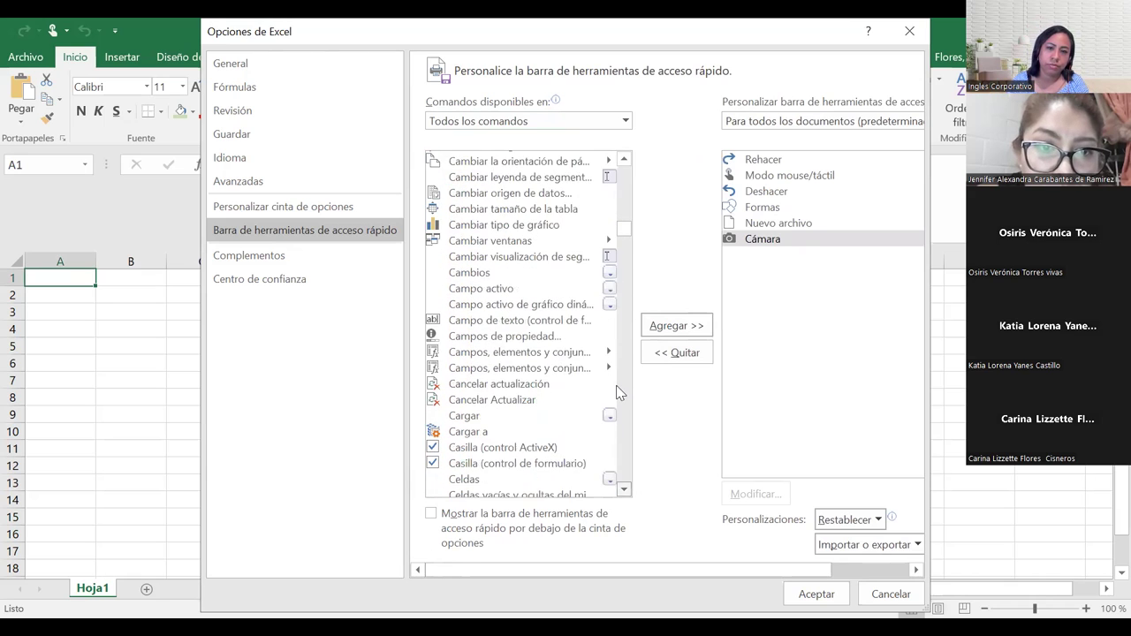
scroll(618, 396, "down", 1)
scroll(619, 403, "down", 2)
scroll(619, 413, "down", 10)
scroll(618, 418, "down", 8)
scroll(619, 422, "down", 8)
scroll(619, 425, "down", 6)
scroll(621, 430, "down", 8)
scroll(619, 428, "down", 2)
scroll(619, 431, "down", 10)
scroll(620, 435, "down", 10)
scroll(620, 439, "down", 10)
scroll(619, 439, "down", 10)
scroll(620, 443, "down", 7)
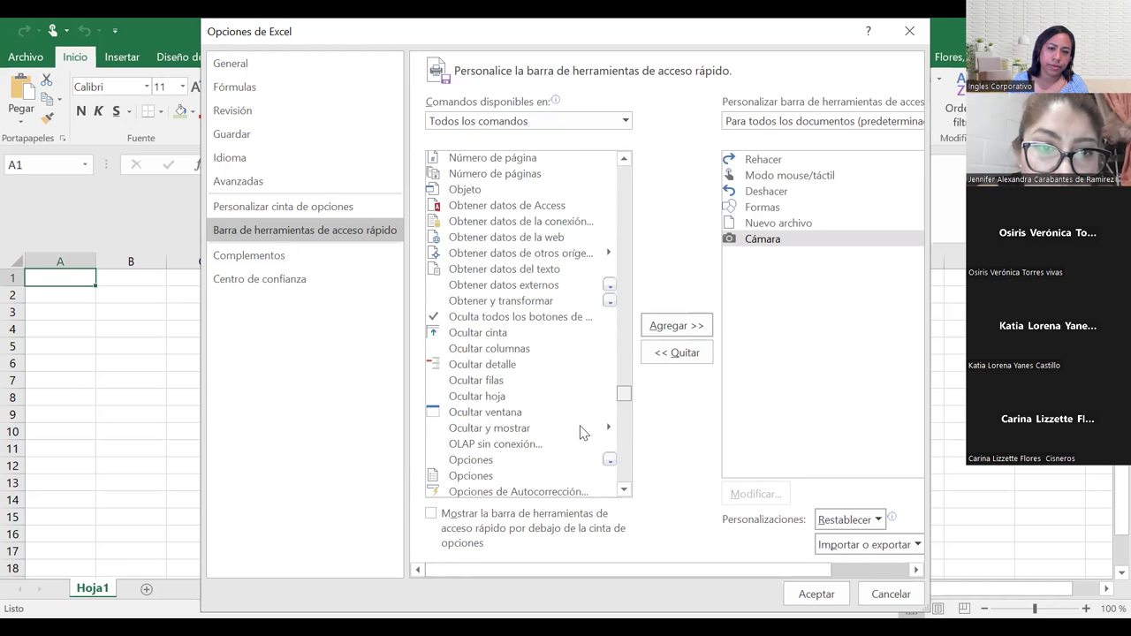
scroll(582, 433, "down", 7)
scroll(540, 431, "down", 10)
scroll(539, 432, "down", 10)
scroll(542, 432, "down", 1)
scroll(542, 431, "down", 4)
scroll(542, 432, "down", 8)
scroll(542, 431, "down", 10)
scroll(542, 431, "down", 12)
scroll(542, 431, "down", 5)
scroll(541, 431, "down", 4)
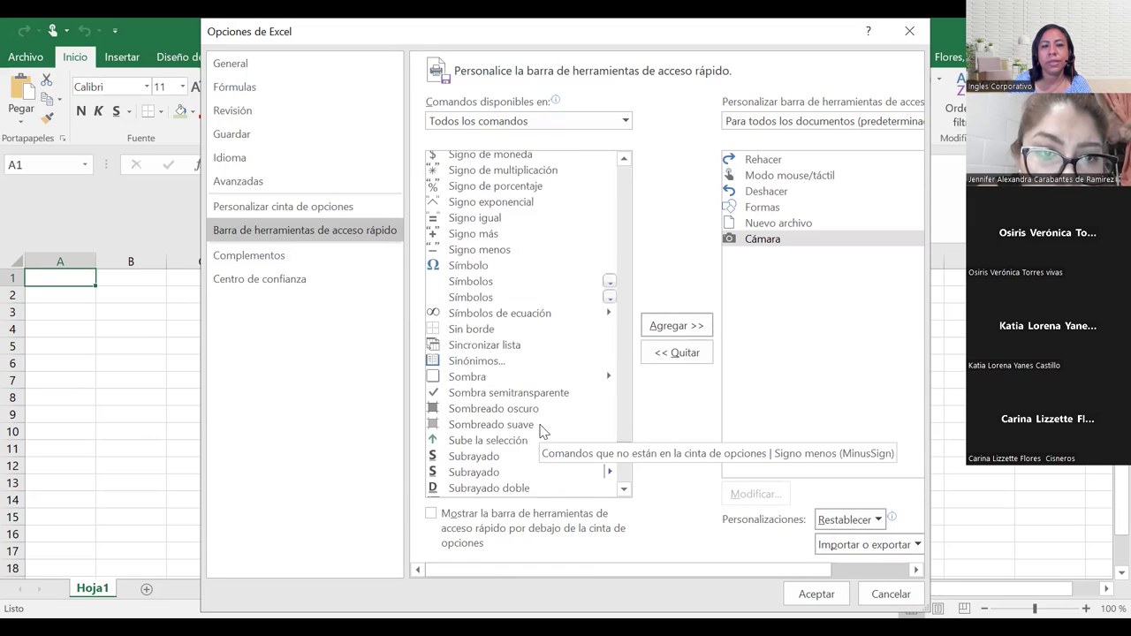
scroll(542, 432, "down", 2)
scroll(542, 432, "down", 1)
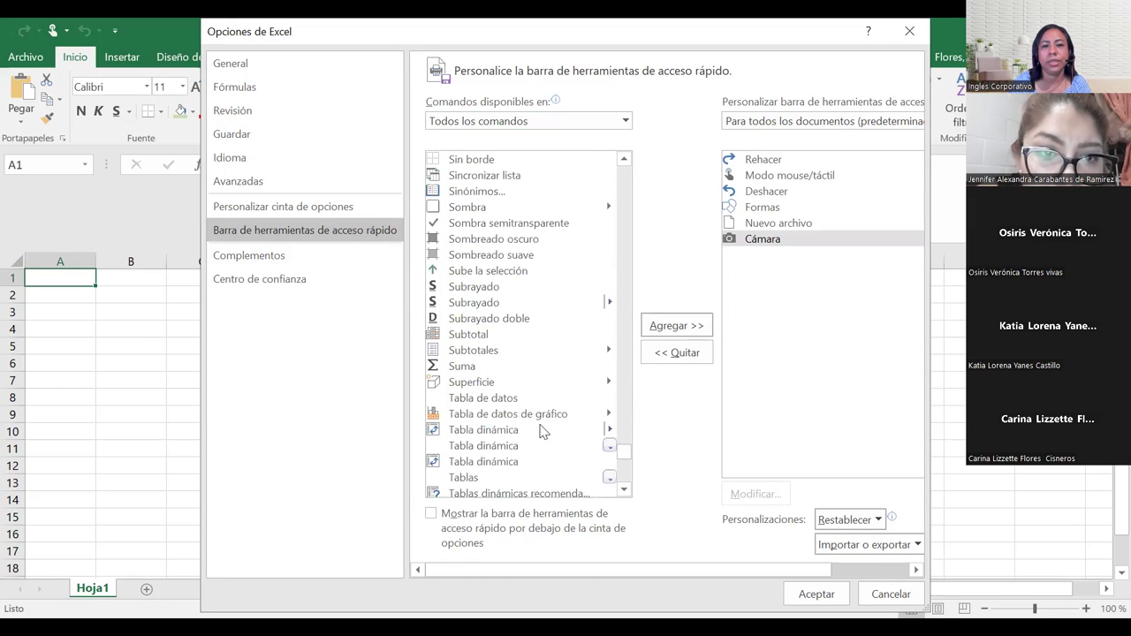
scroll(542, 432, "down", 1)
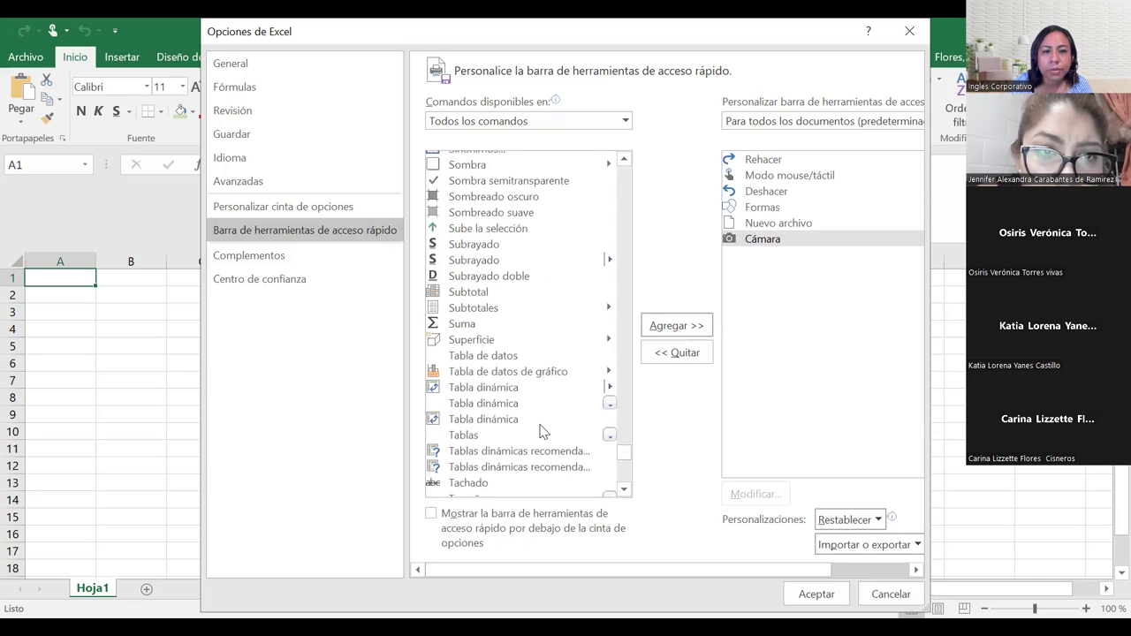
scroll(542, 431, "up", 2)
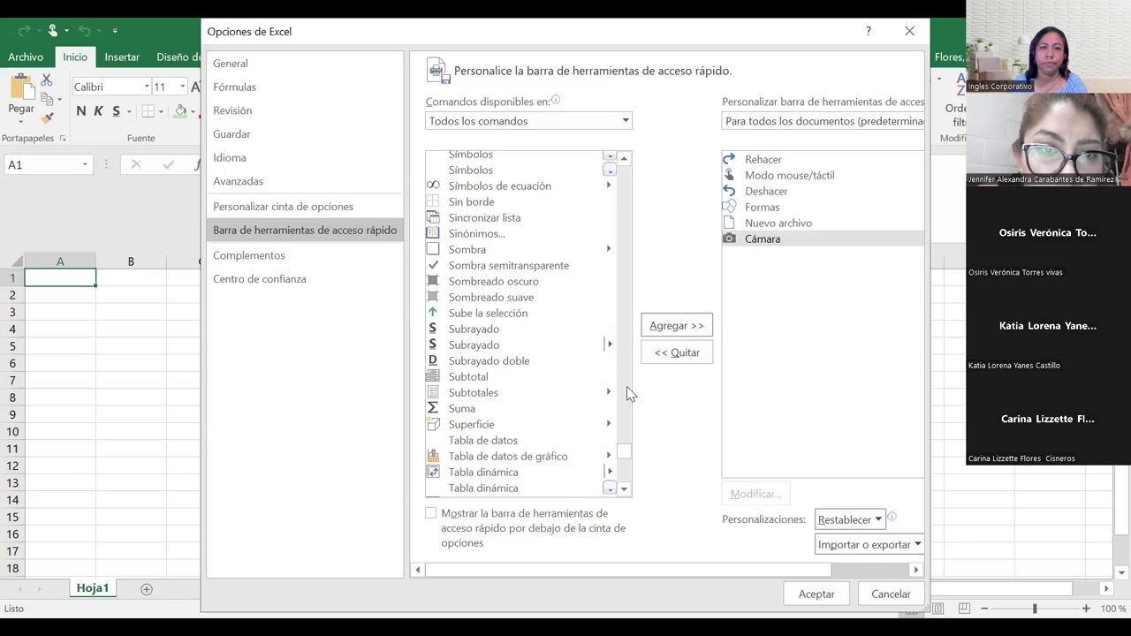
left_click(625, 159)
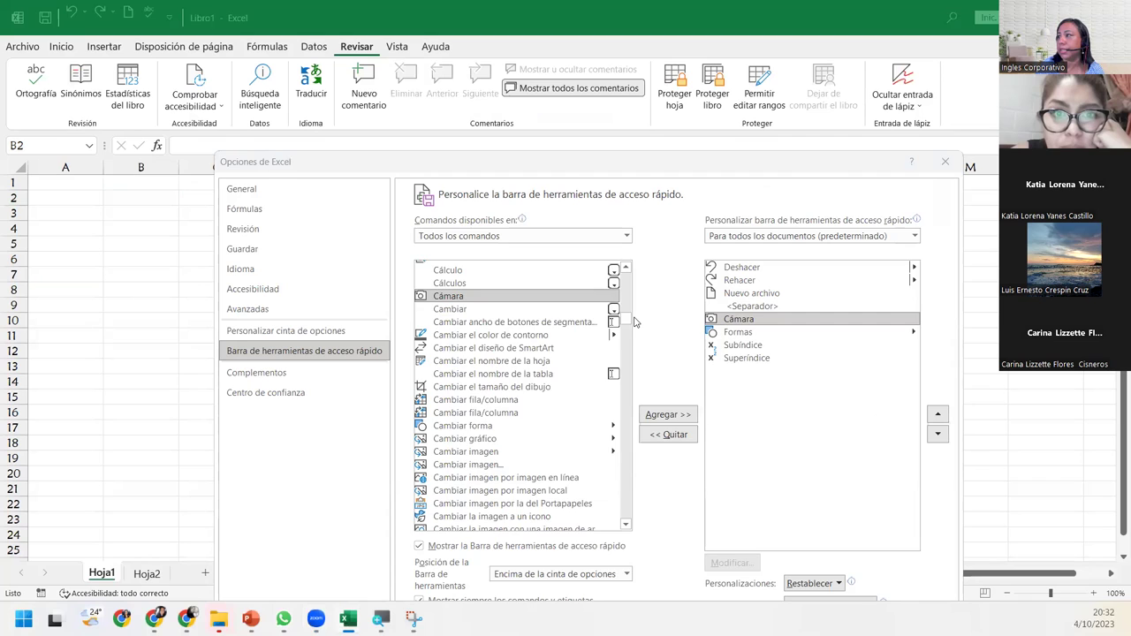
- Scroll the command list and select the <Separador> entry
left_click_drag(627, 322, 631, 237)
left_click(509, 268)
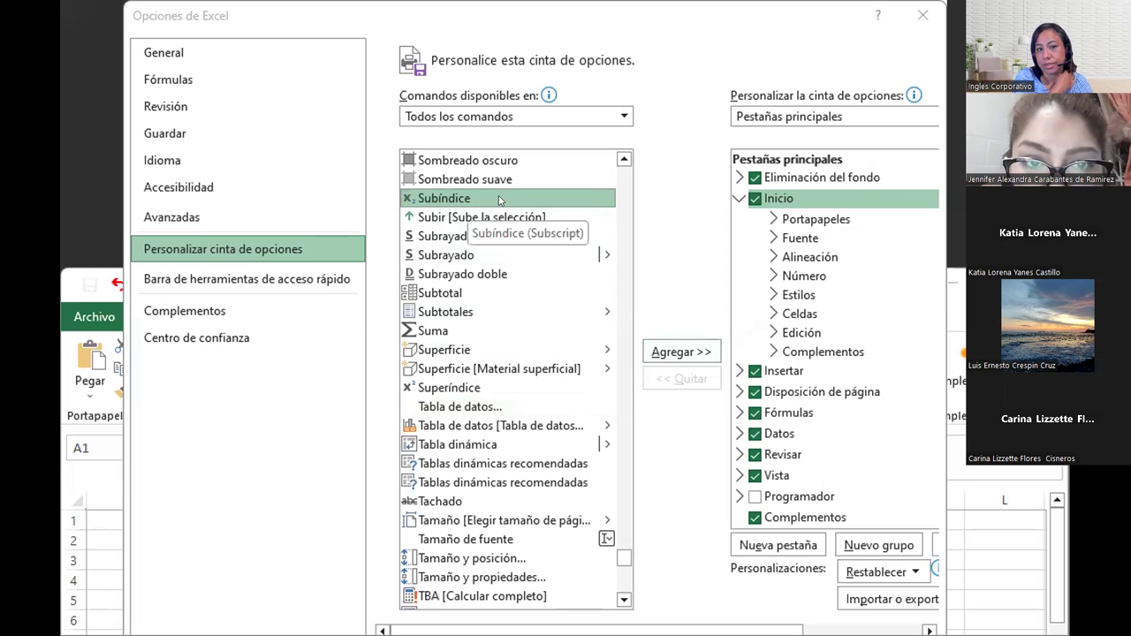
- Check the ribbon tab-set dropdown without changing it, then return to the Quick Access Toolbar page
left_click(623, 157)
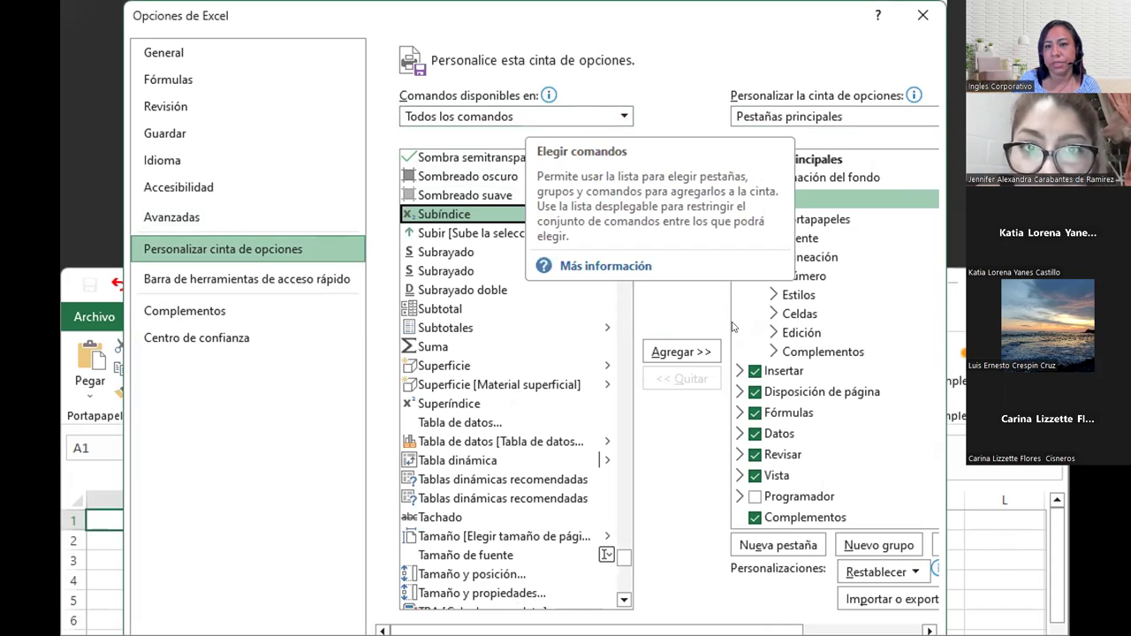
scroll(782, 117, "right", 3)
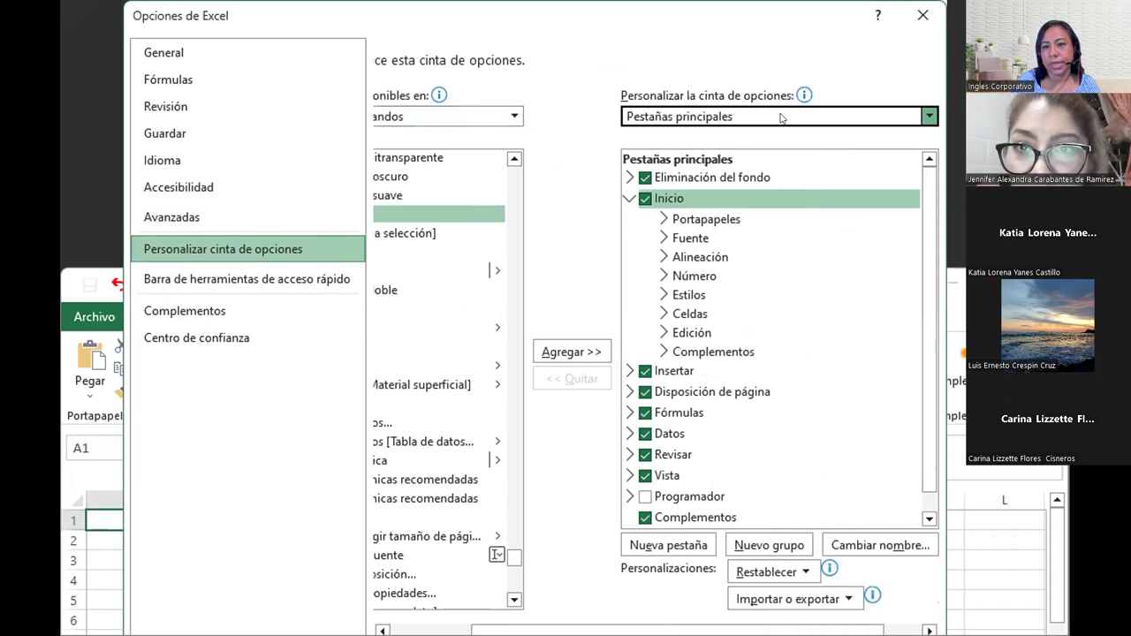
left_click(780, 118)
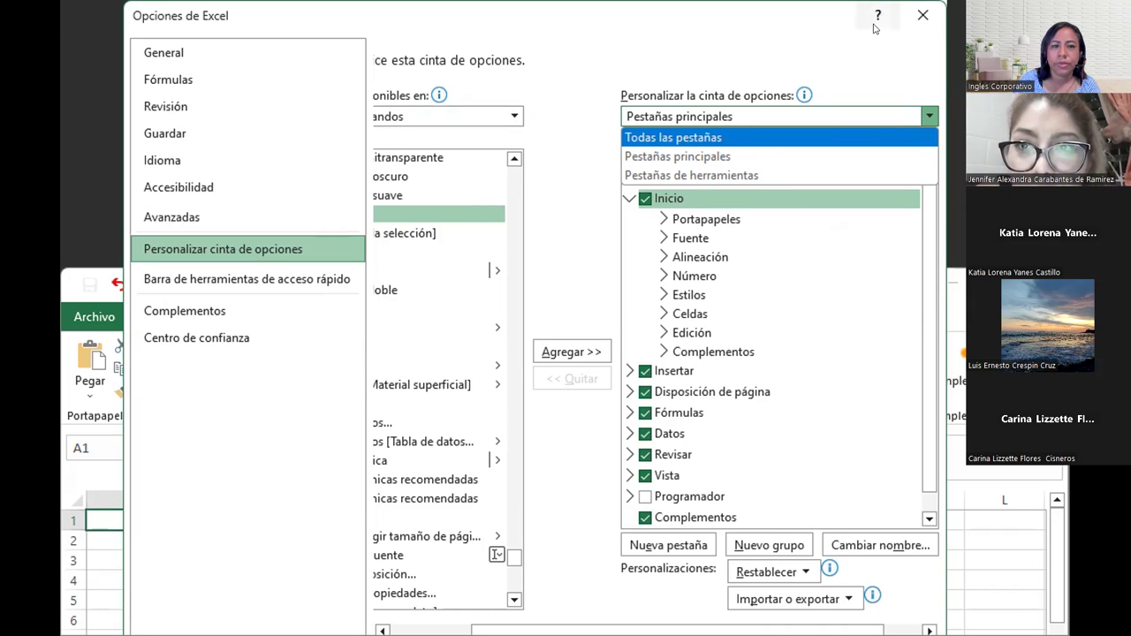
left_click(910, 21)
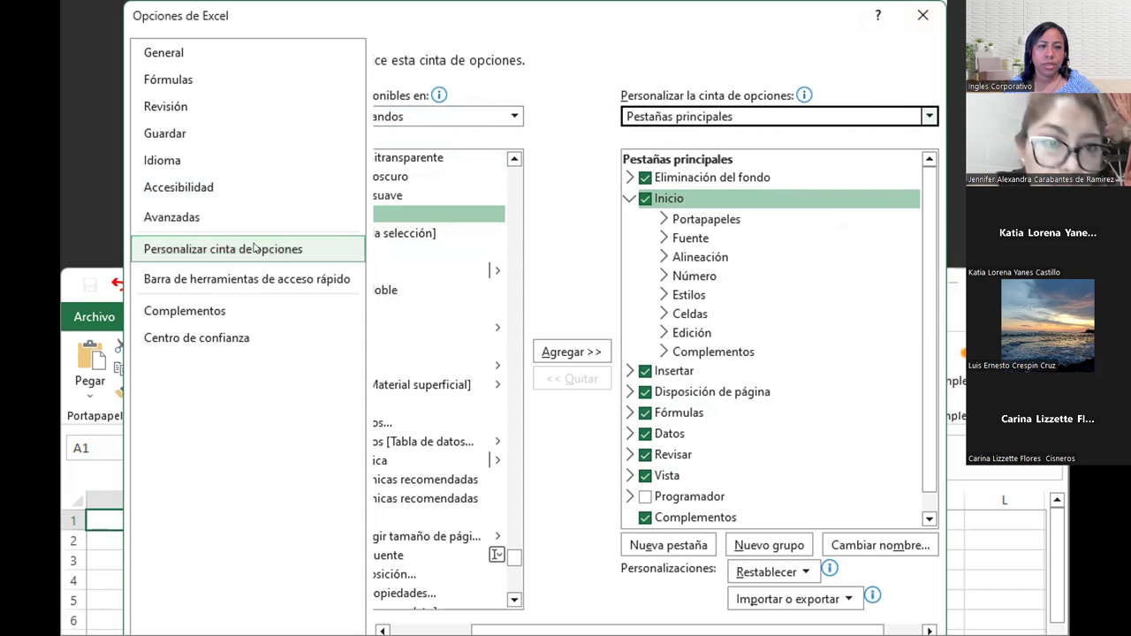
left_click(257, 280)
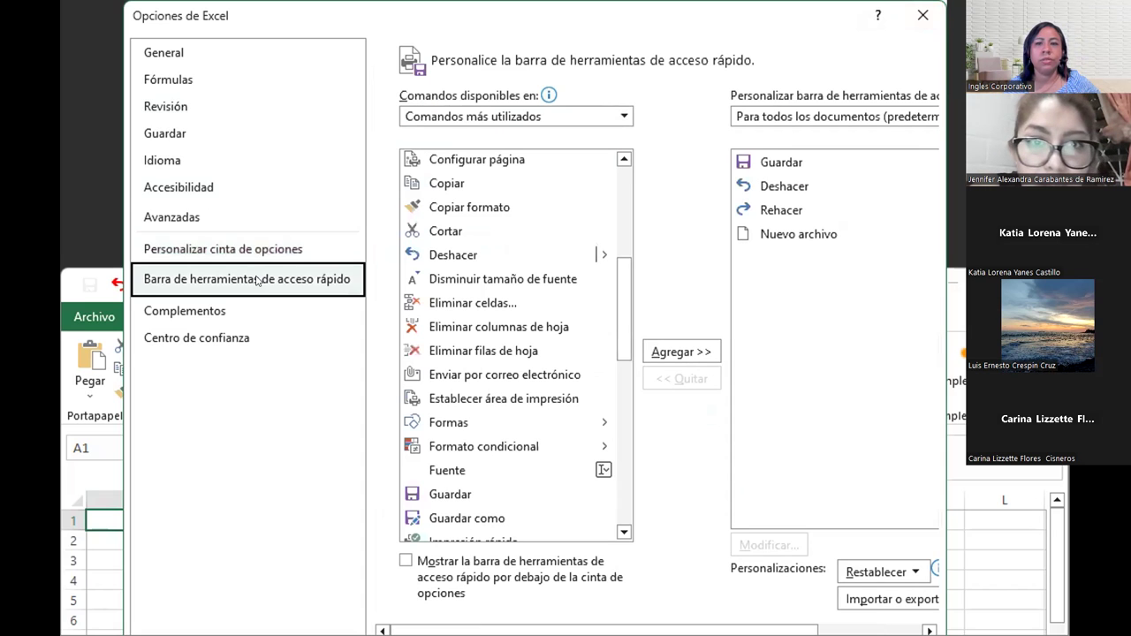
left_click(624, 115)
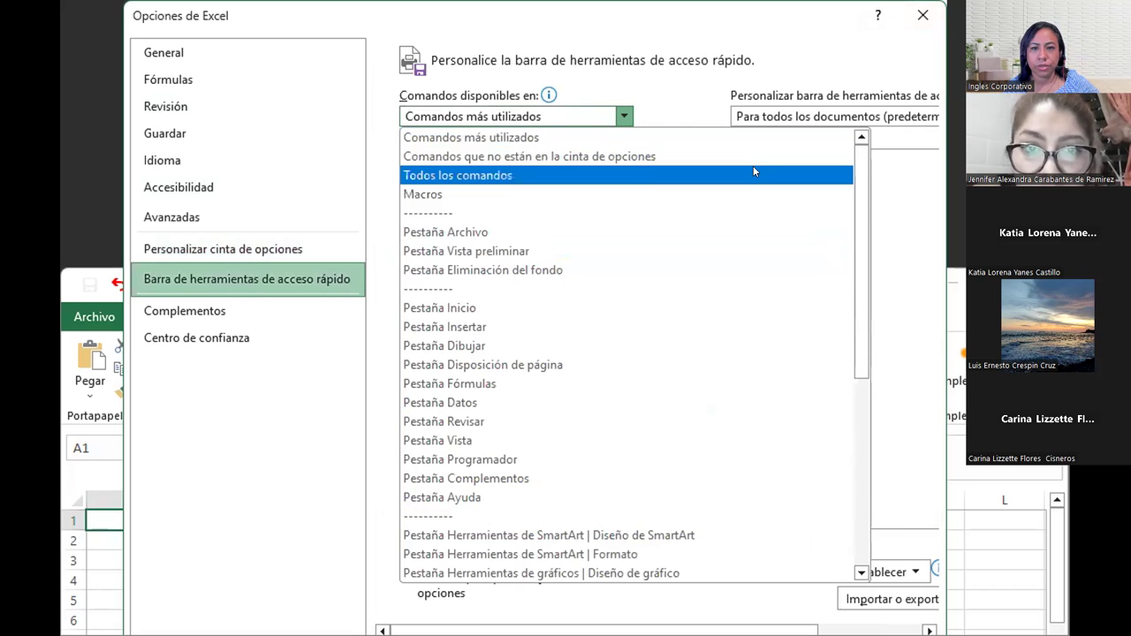
key("Escape")
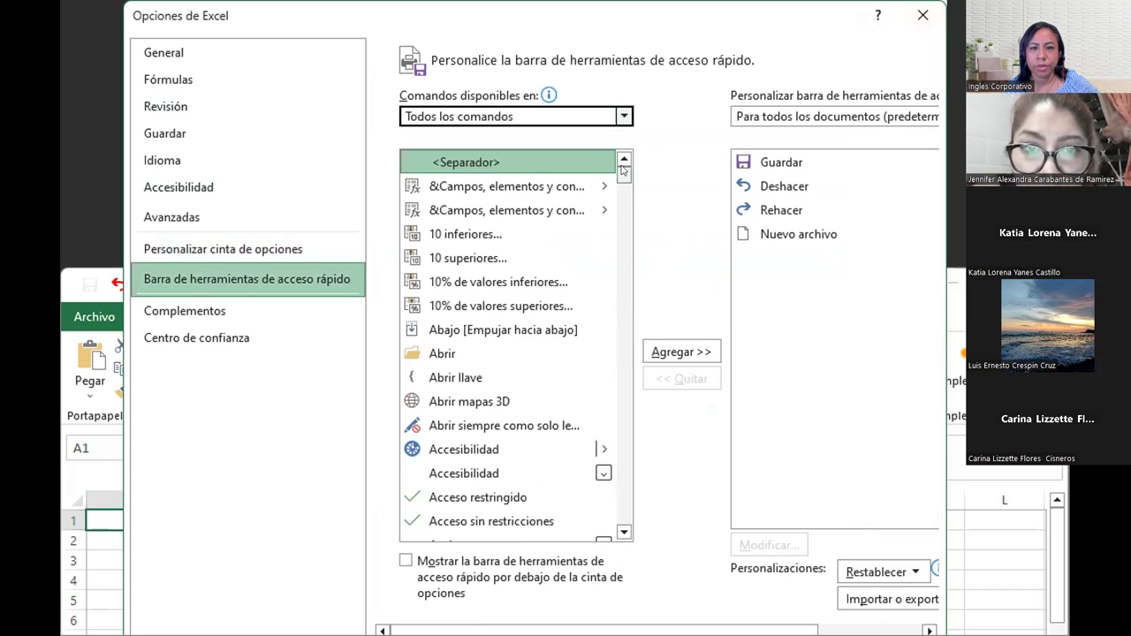
left_click(572, 164)
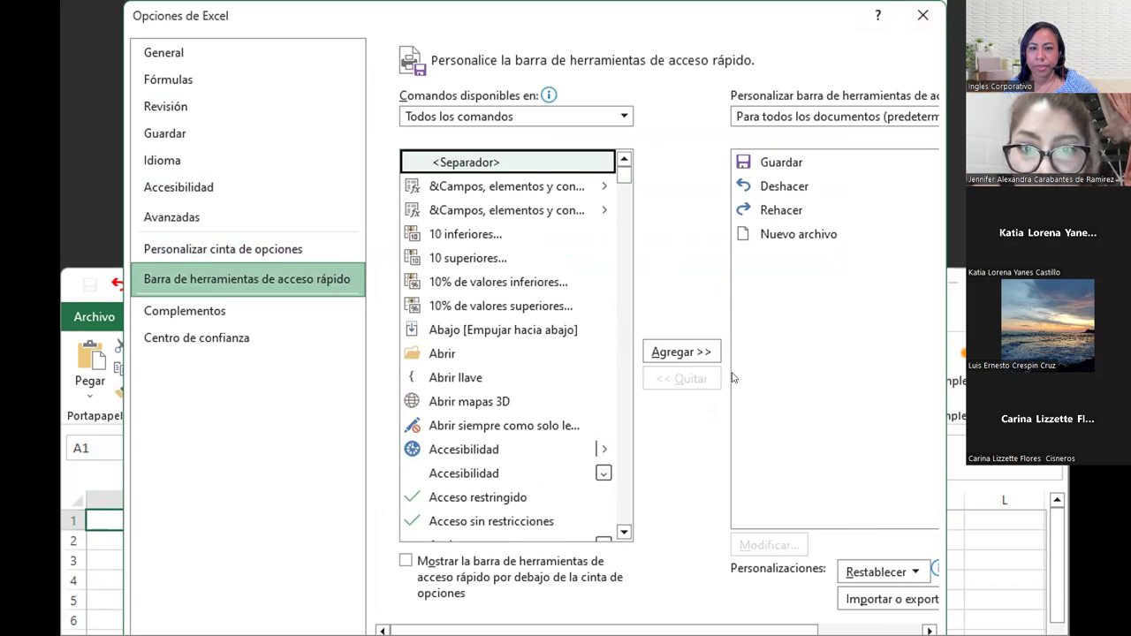
left_click(682, 352)
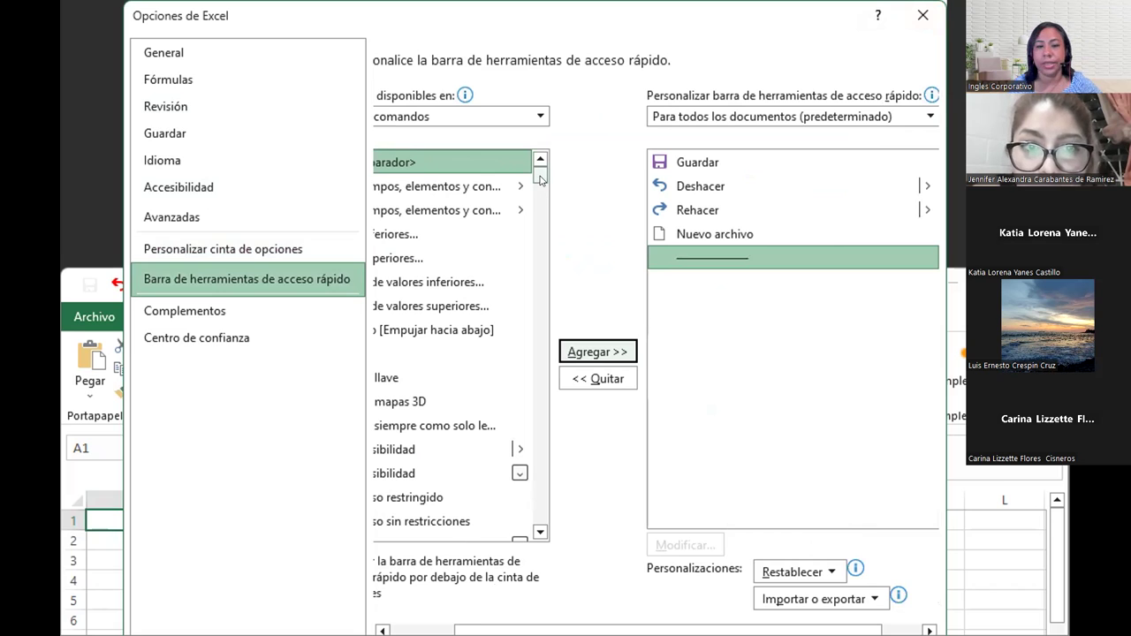
left_click_drag(541, 179, 553, 225)
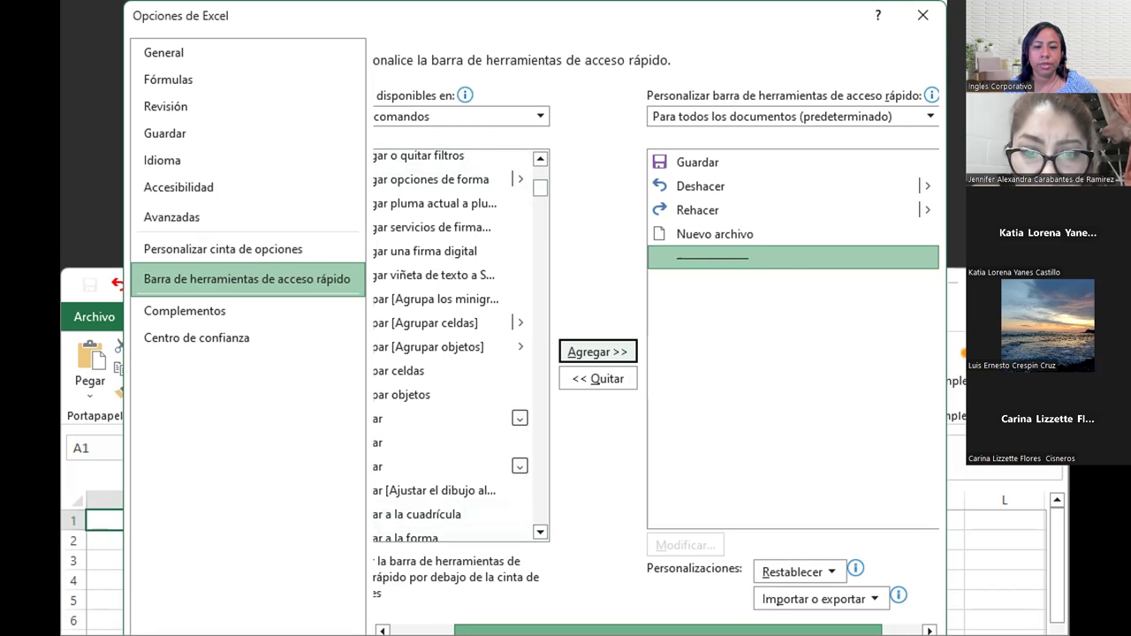
left_click_drag(531, 630, 468, 630)
mouse_move(623, 188)
left_mouse_down()
mouse_move(610, 265)
mouse_move(608, 243)
left_mouse_up()
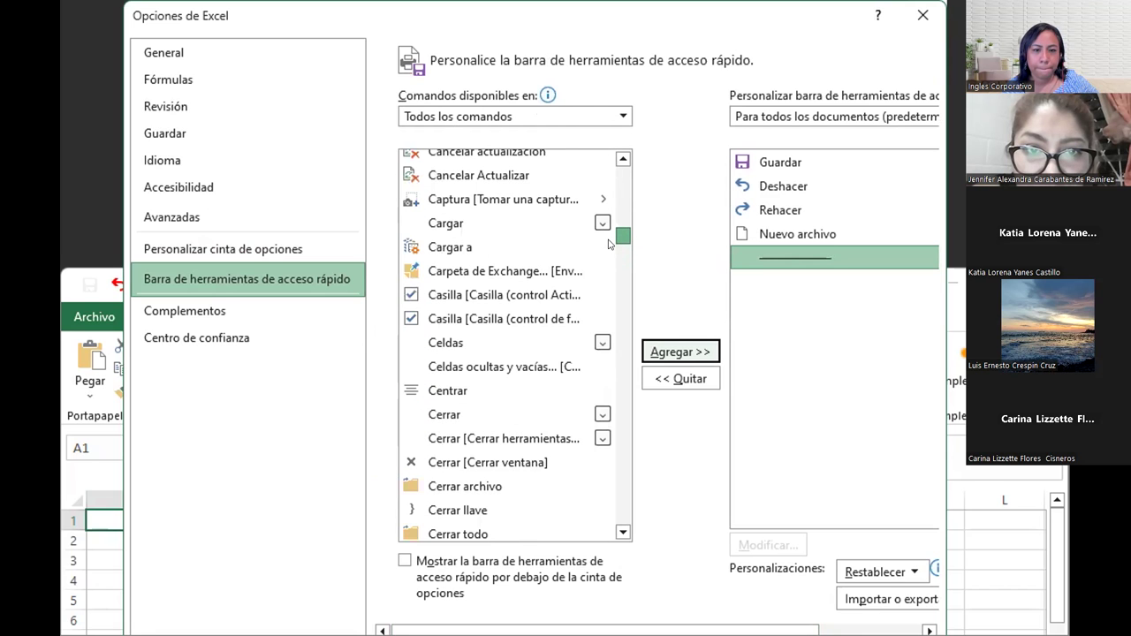
left_click_drag(608, 244, 609, 233)
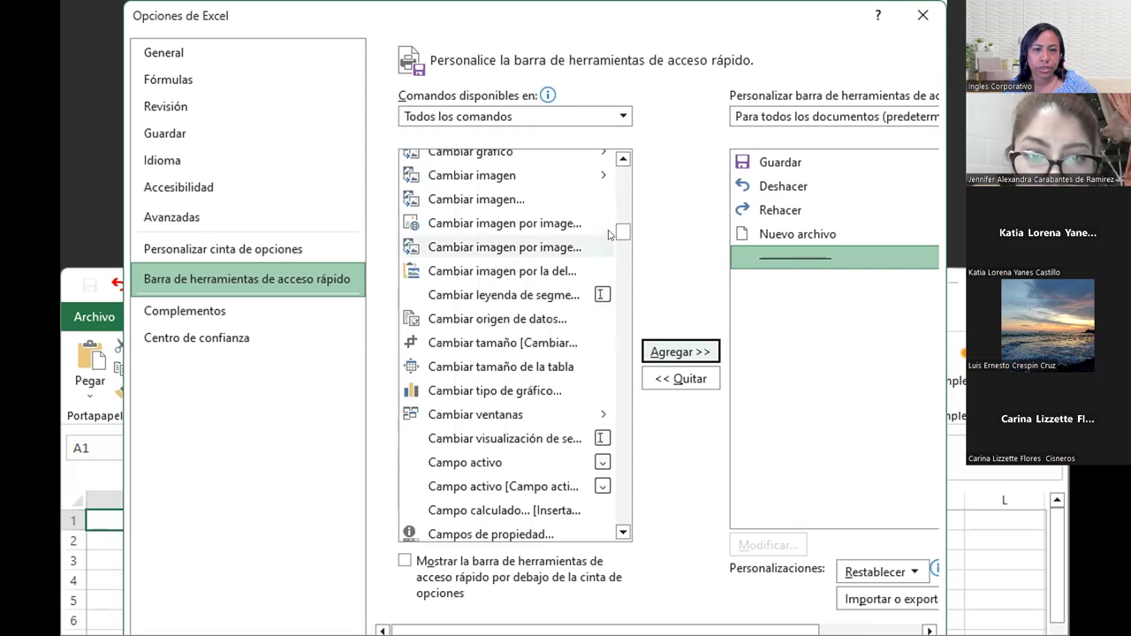
left_click(623, 159)
left_click_drag(624, 162, 623, 162)
- Add Cámara to the Quick Access Toolbar list right after the separator
left_click(497, 156)
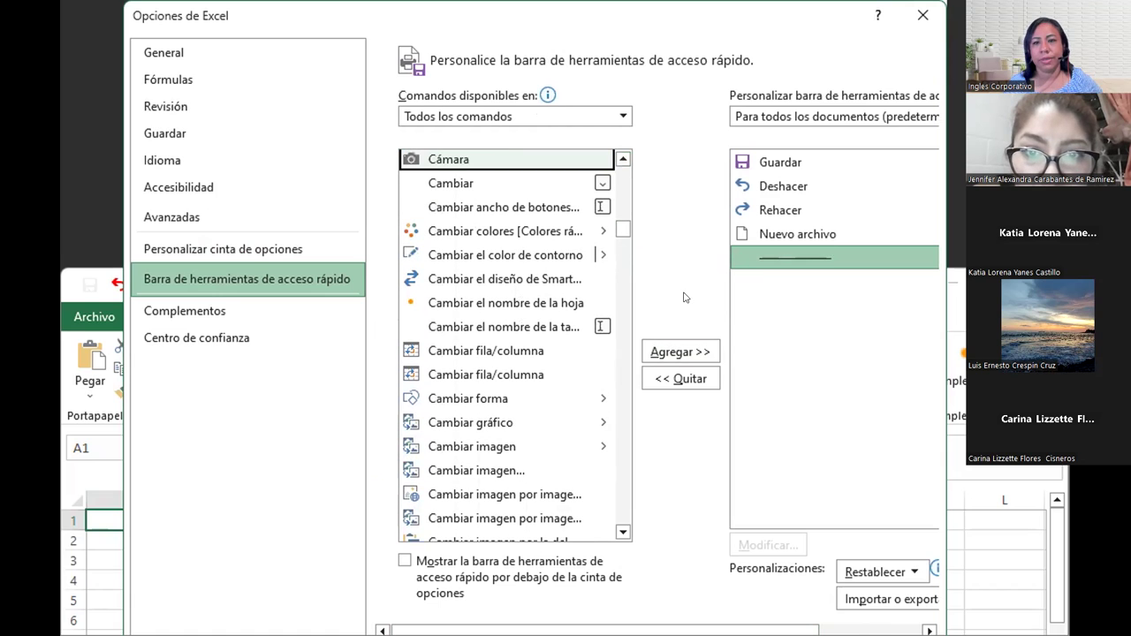
left_click(687, 350)
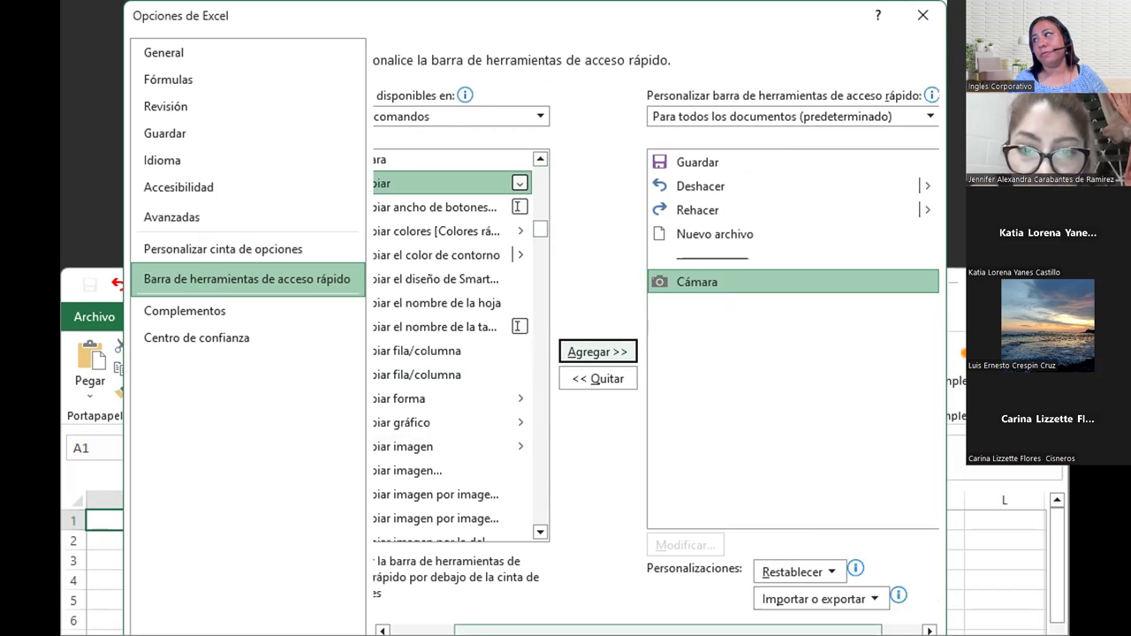
scroll(654, 442, "left", 2)
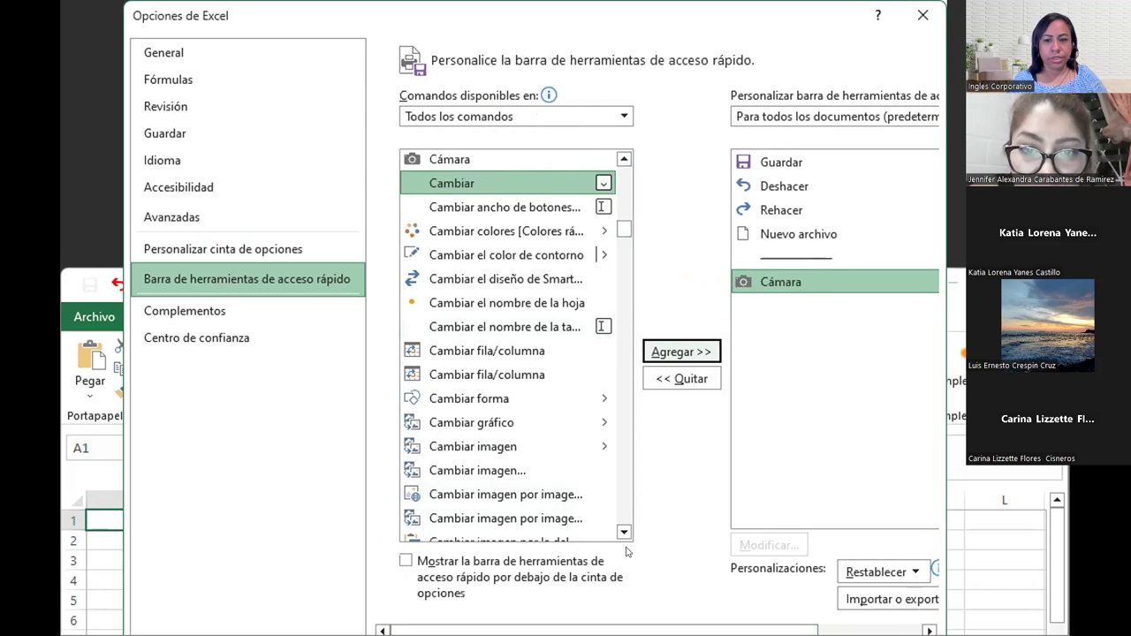
scroll(624, 228, "down", 6)
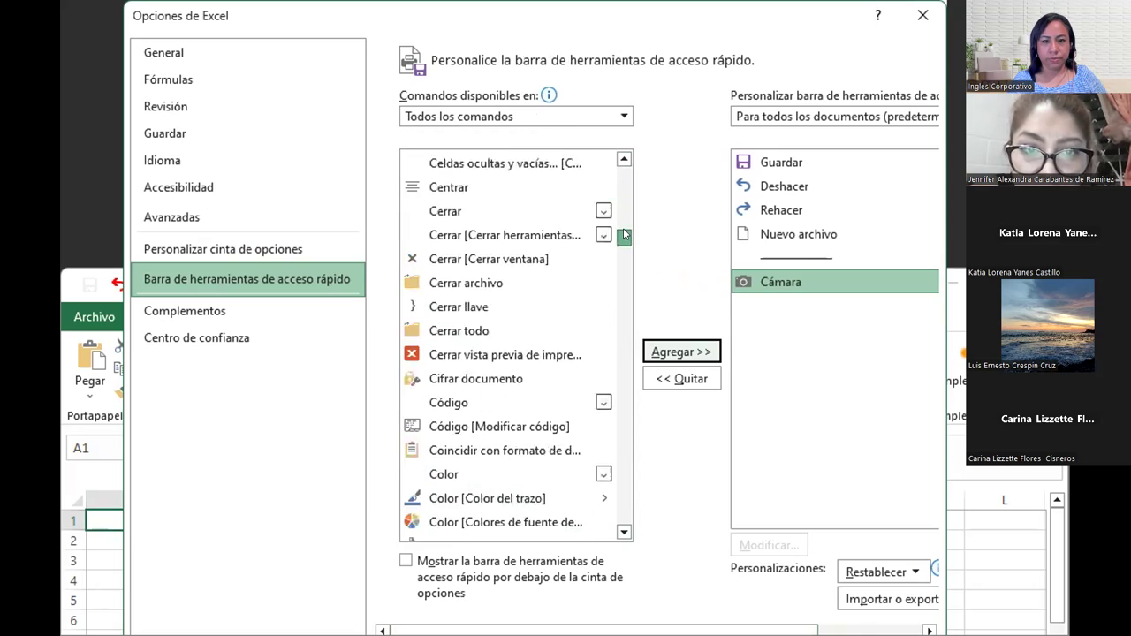
scroll(623, 232, "down", 3)
left_click_drag(623, 229, 623, 331)
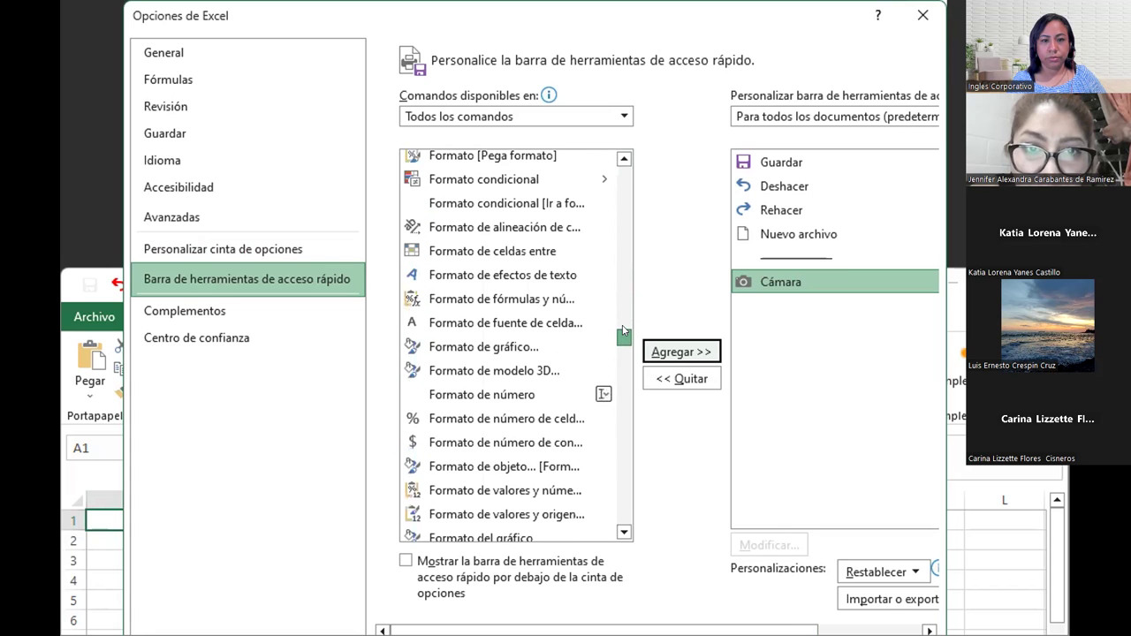
- Find Formas in the command list and add it after Cámara
left_click(623, 157)
left_click(623, 157)
left_click(623, 157)
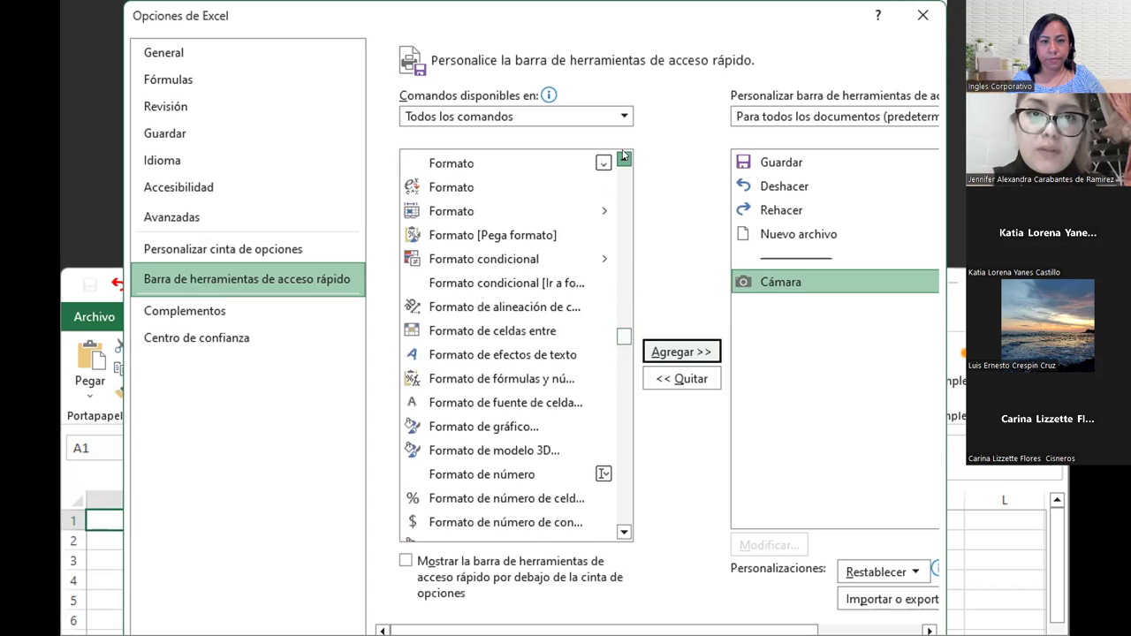
left_click(624, 157)
left_click(623, 157)
left_click(509, 186)
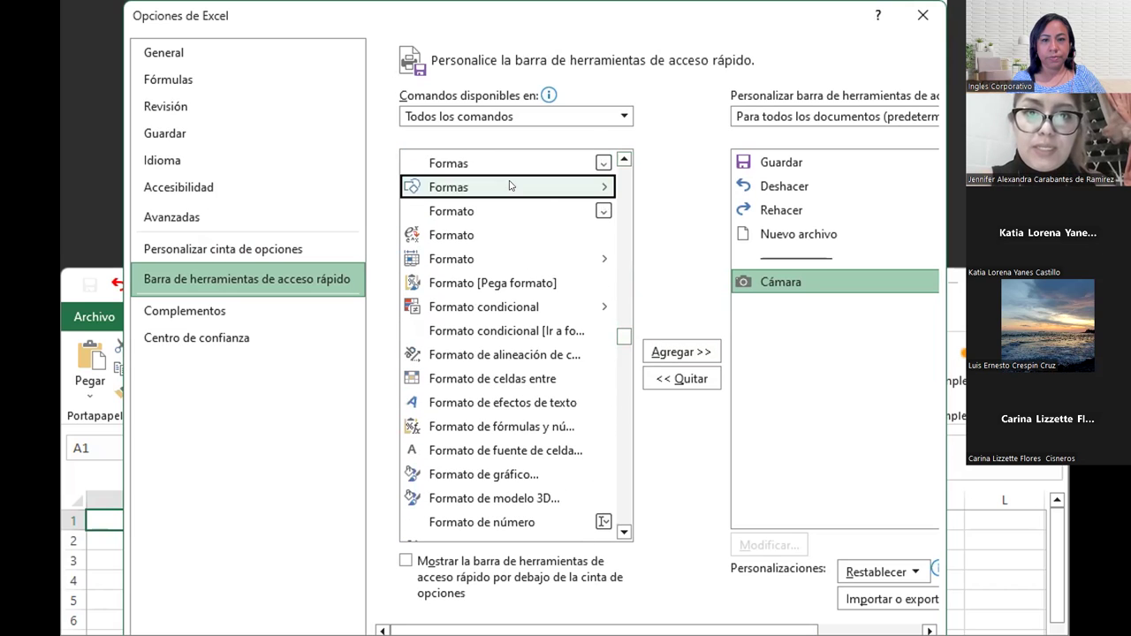
left_click(683, 352)
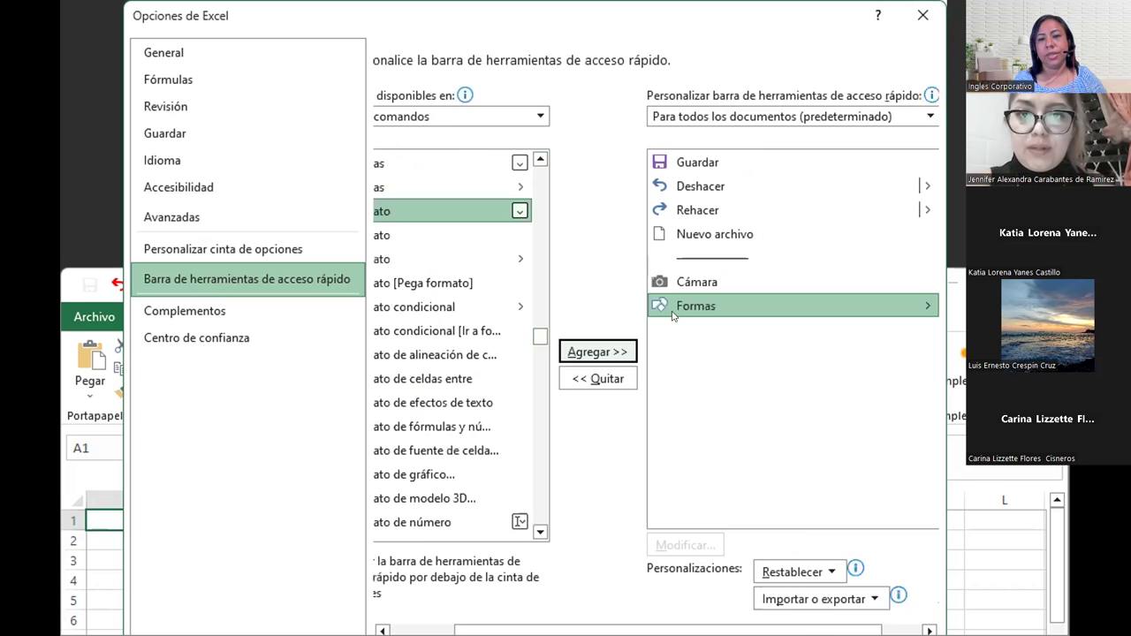
left_click_drag(608, 630, 547, 616)
left_click_drag(624, 336, 622, 470)
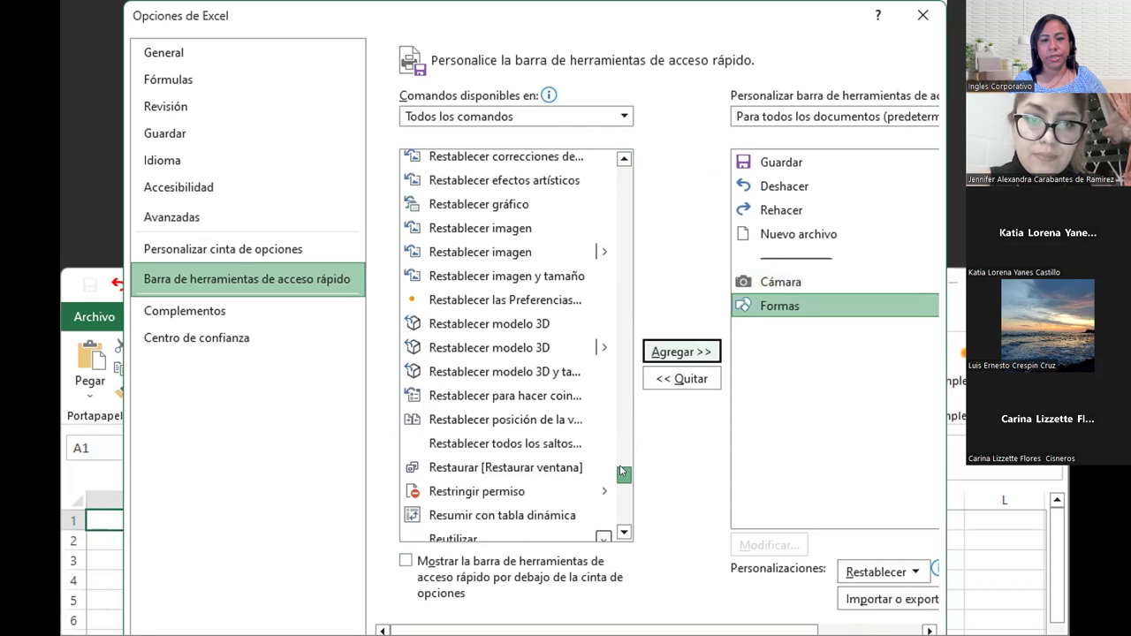
left_click_drag(619, 469, 620, 474)
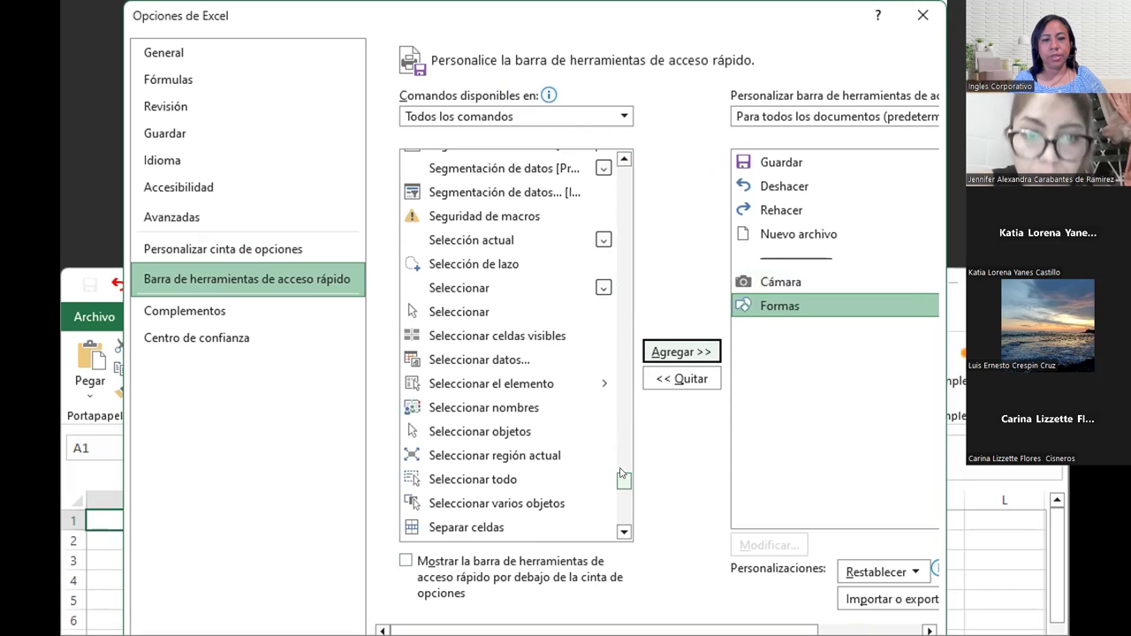
left_click_drag(620, 475, 620, 486)
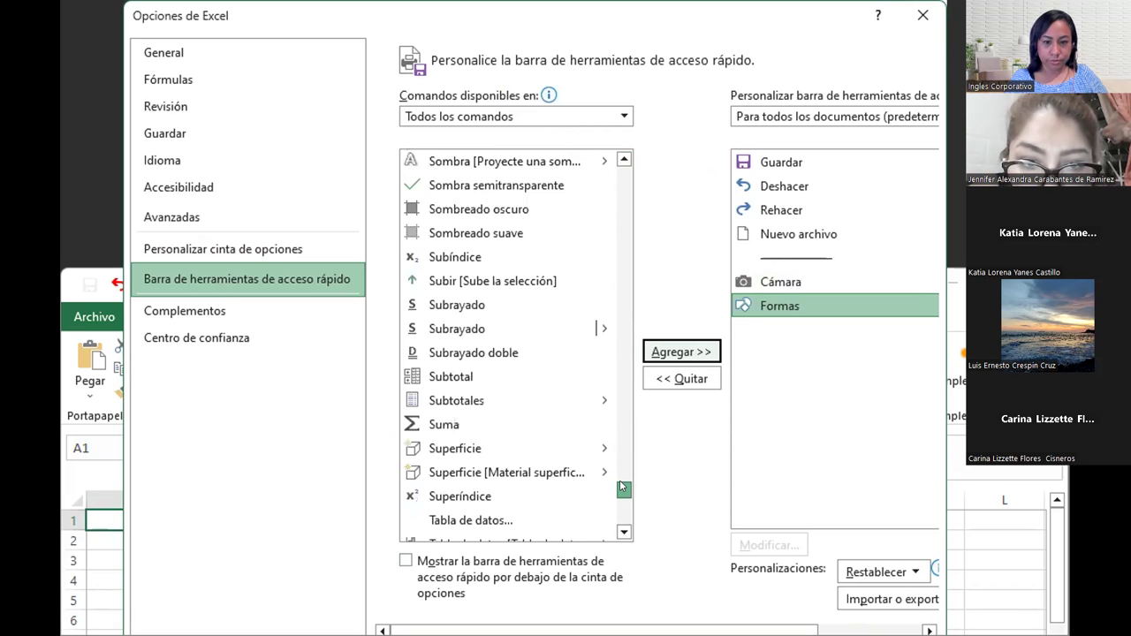
- Add Superíndice and Subíndice to the toolbar list after Formas
left_click(480, 495)
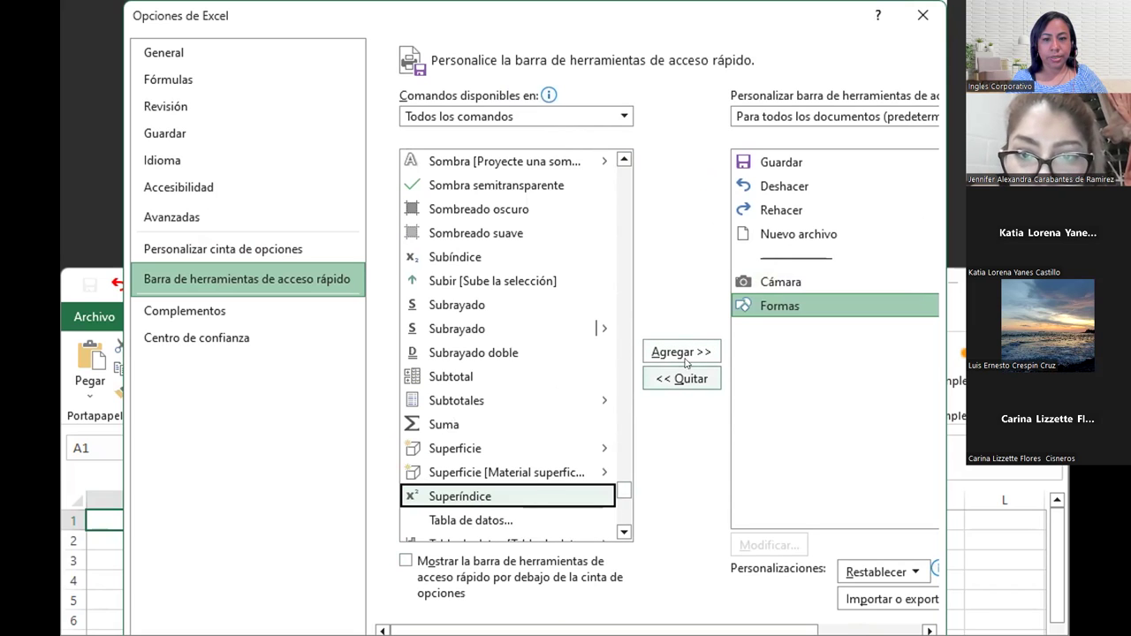
left_click(686, 354)
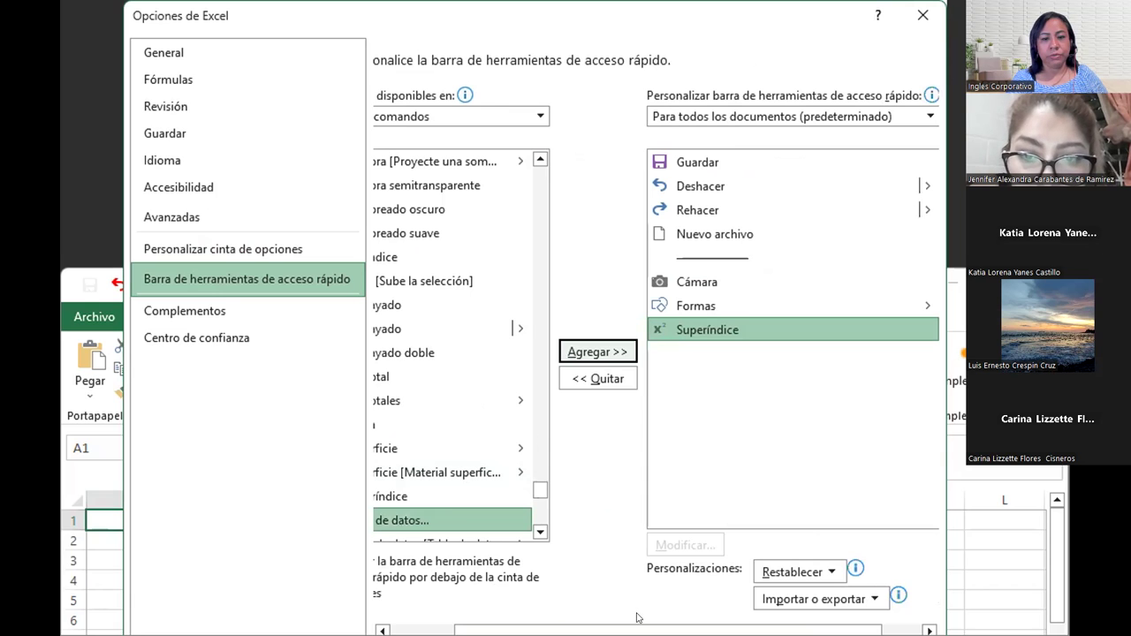
scroll(636, 617, "left", 3)
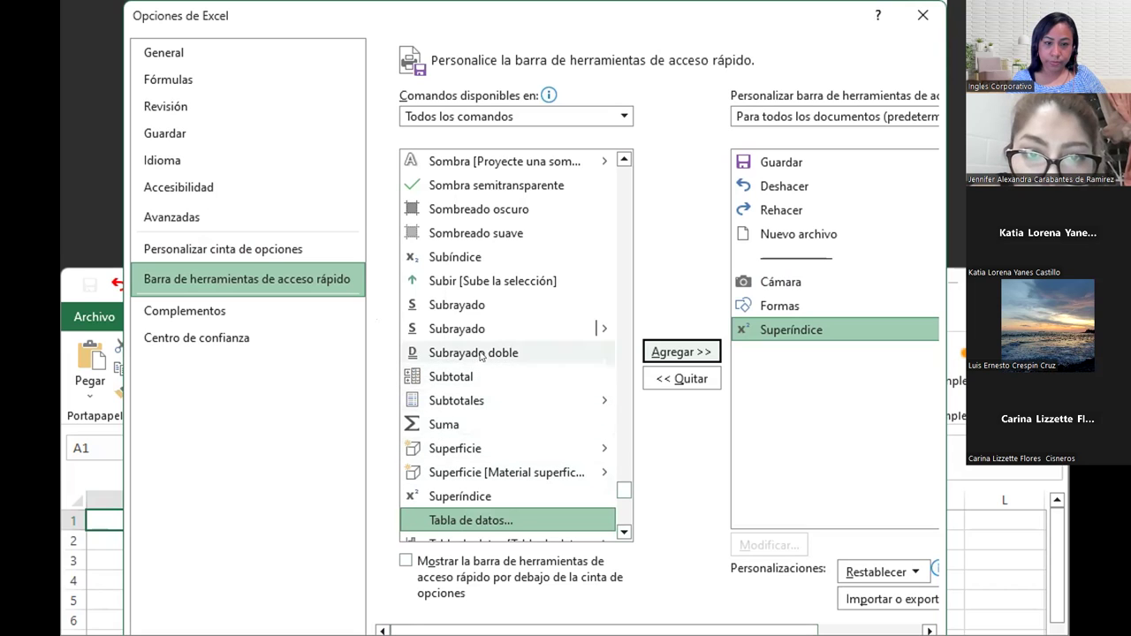
left_click(508, 259)
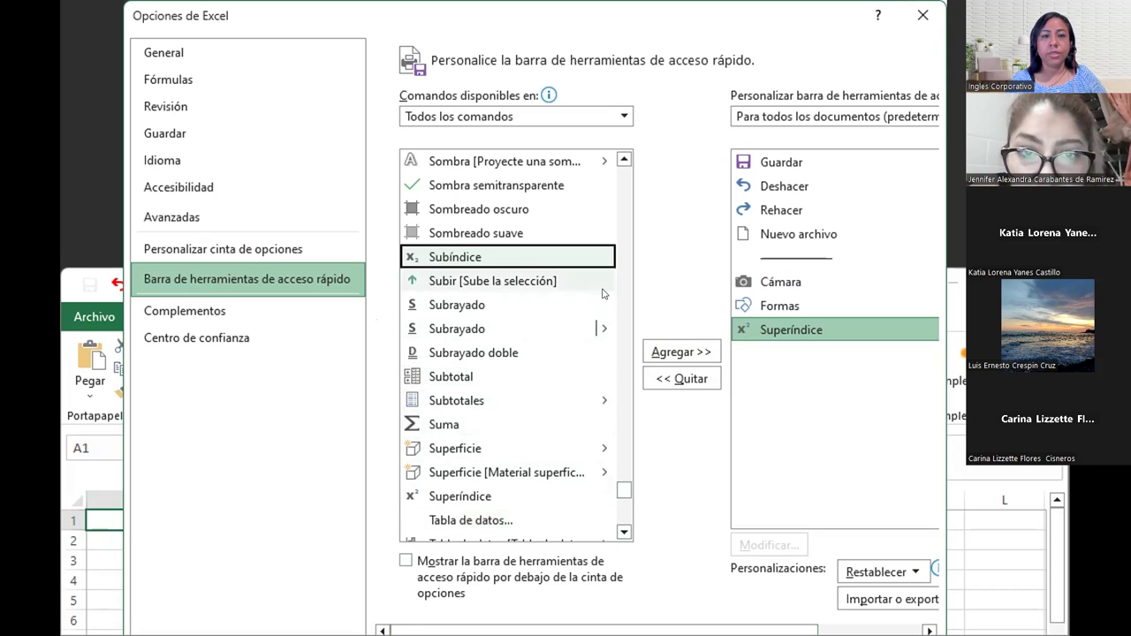
left_click(672, 352)
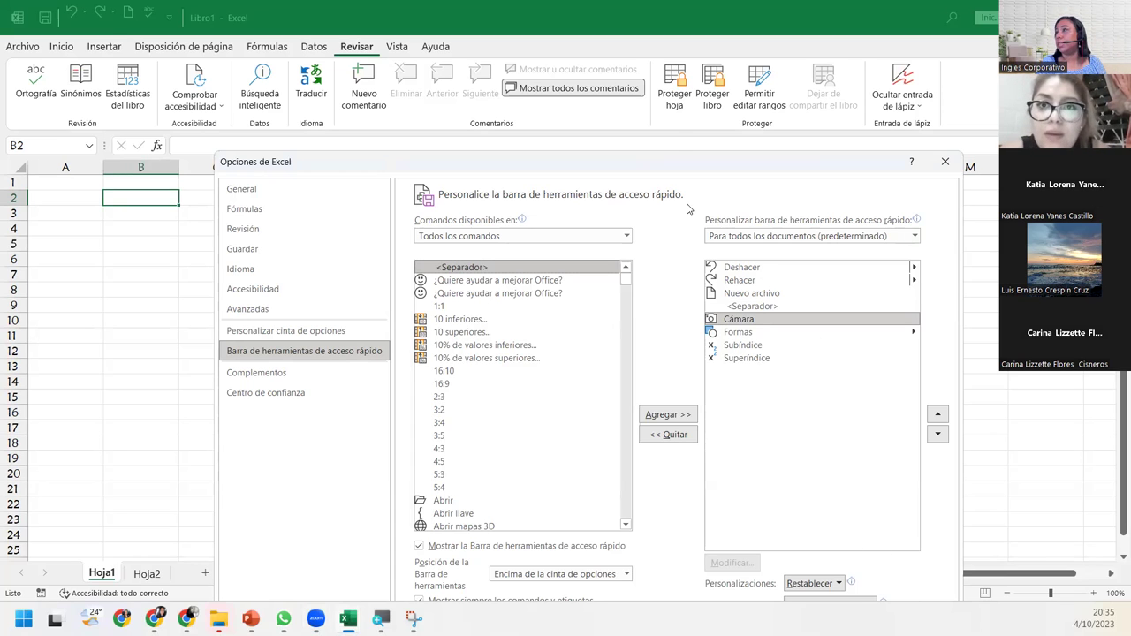
- Accept the Opciones de Excel dialog to apply the new toolbar commands
left_click_drag(675, 142, 677, 111)
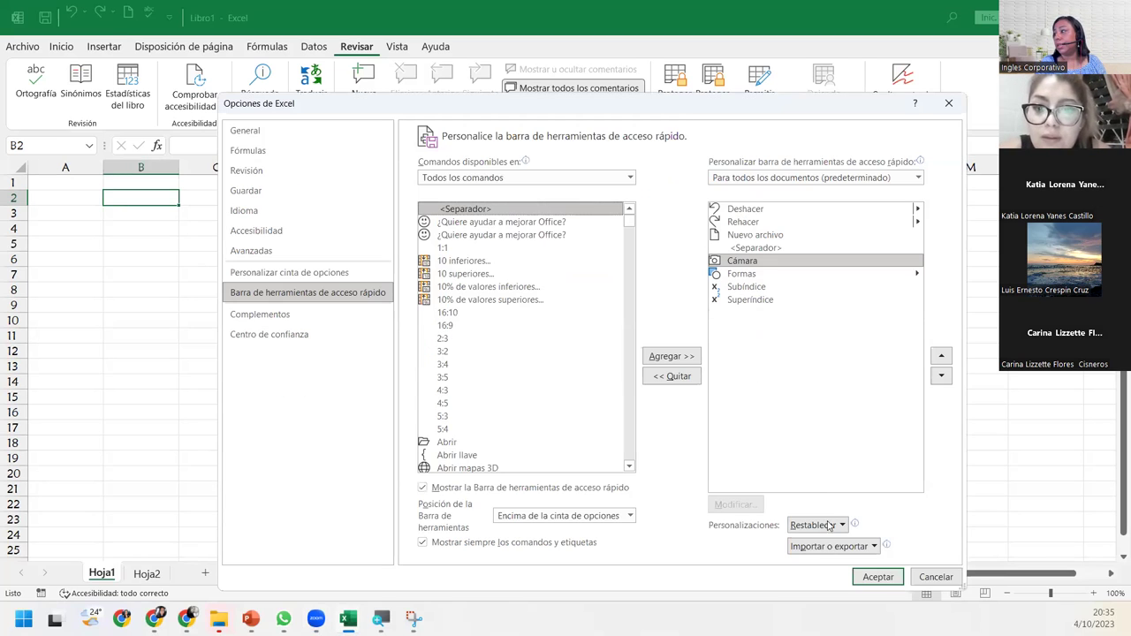
left_click(872, 580)
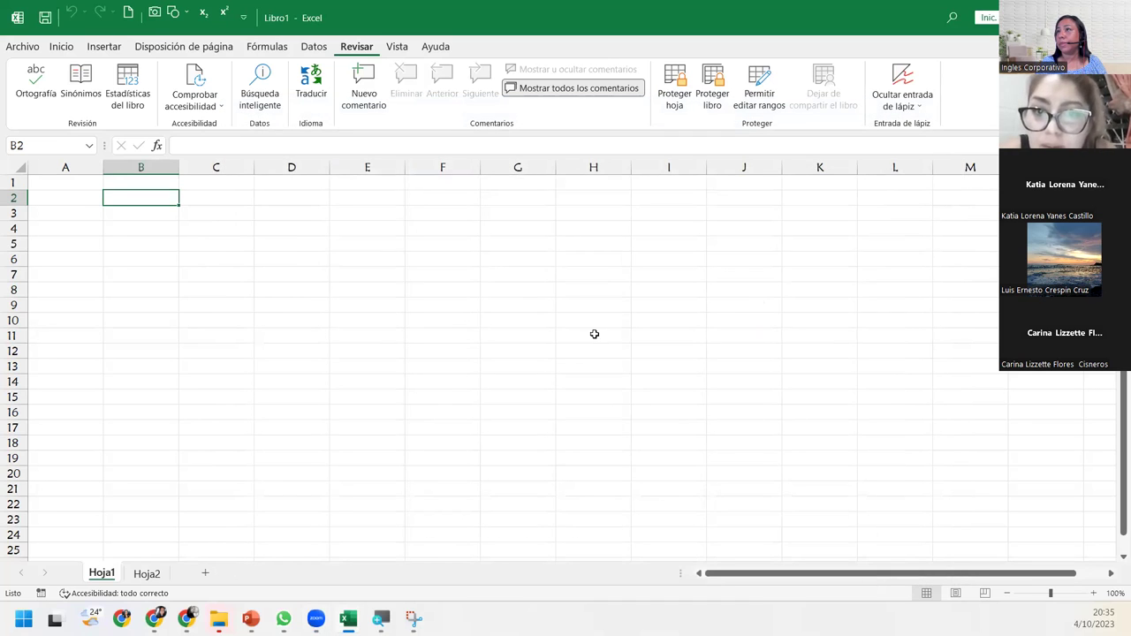
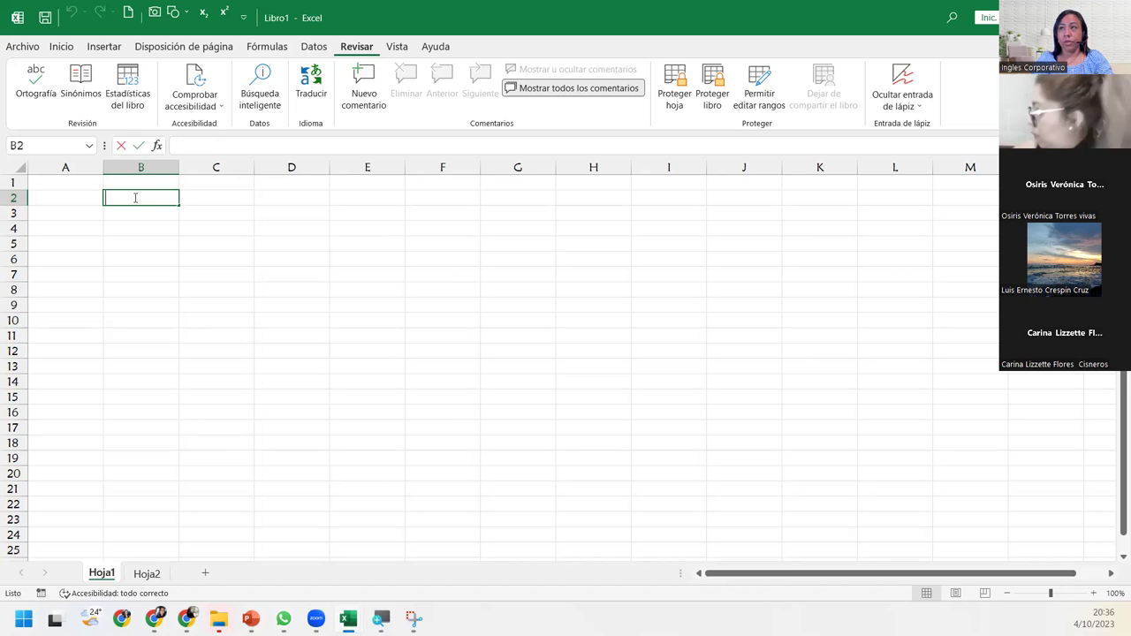
- Type 'Composición química del agua' into cell B2, then move down to B3
type("Com")
type("posició")
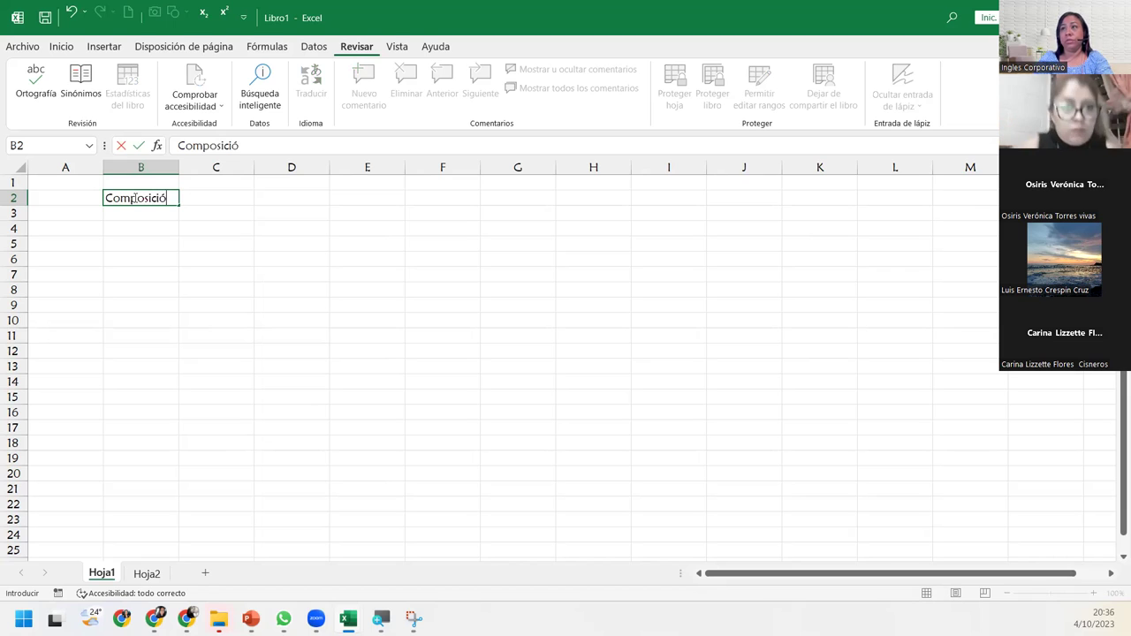
type("n química del agua")
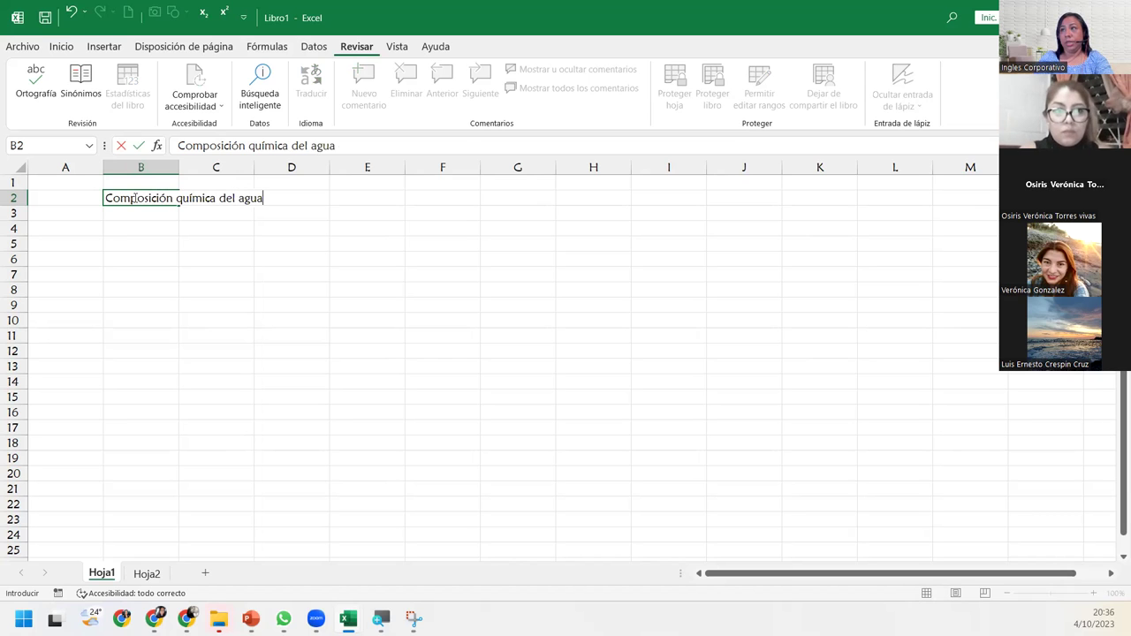
key("Return")
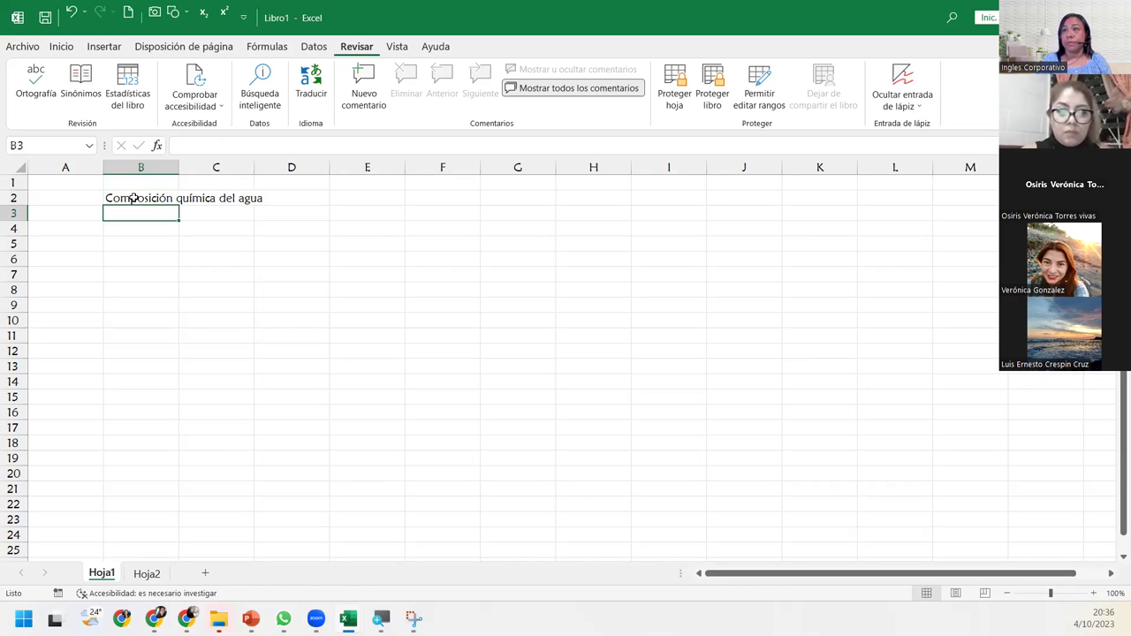
left_click(133, 199)
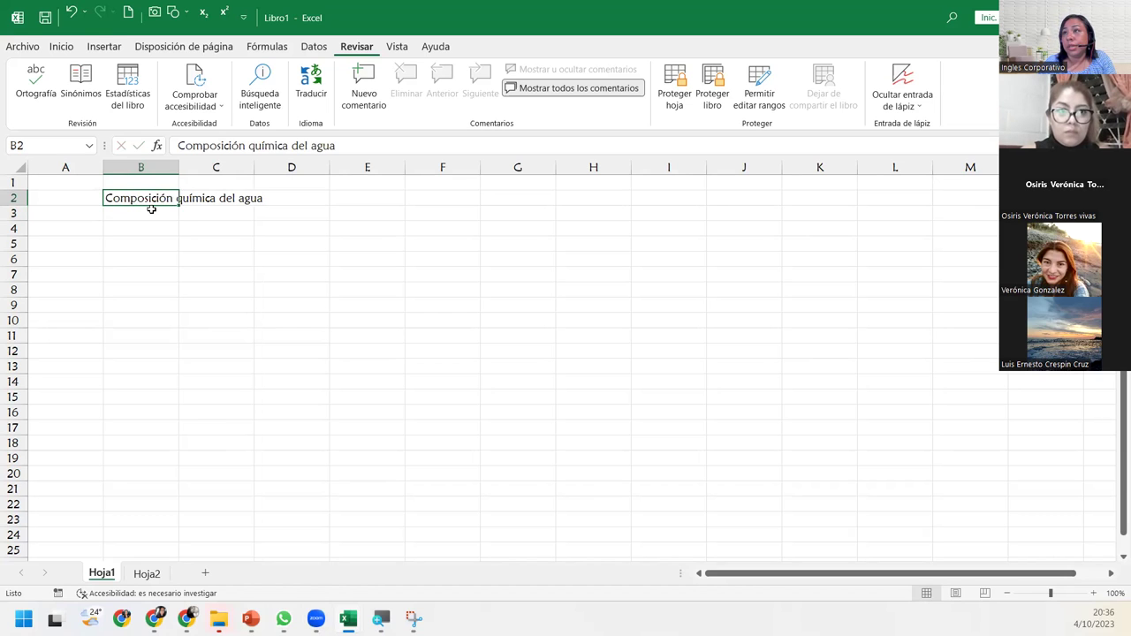
left_click(153, 216)
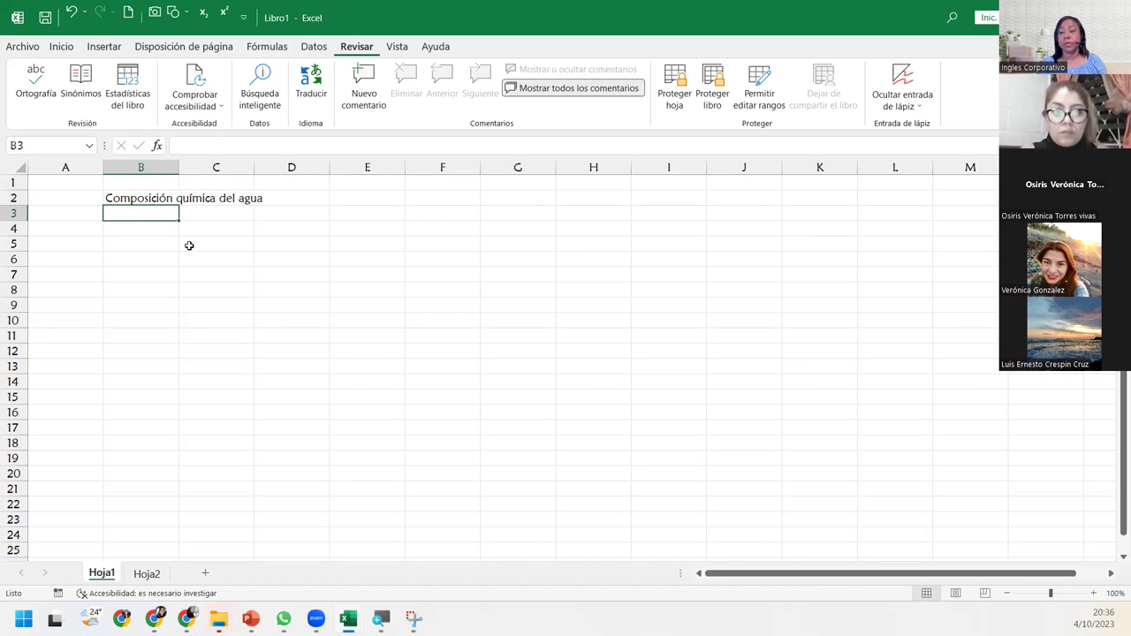
- Enter H2O in cell B3
type("H")
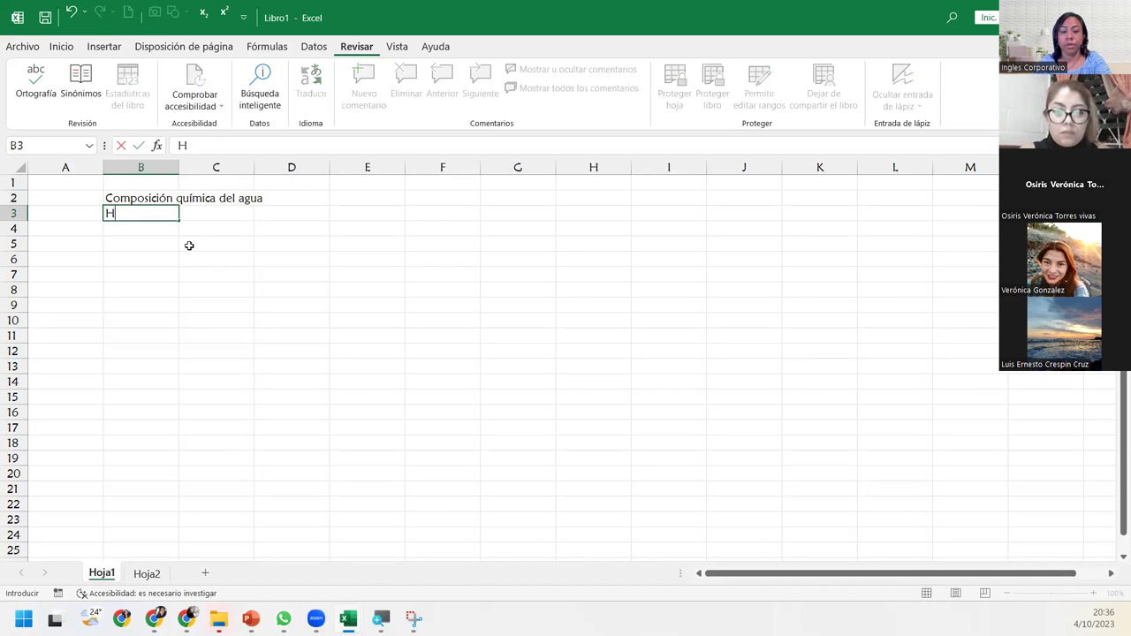
type("2O")
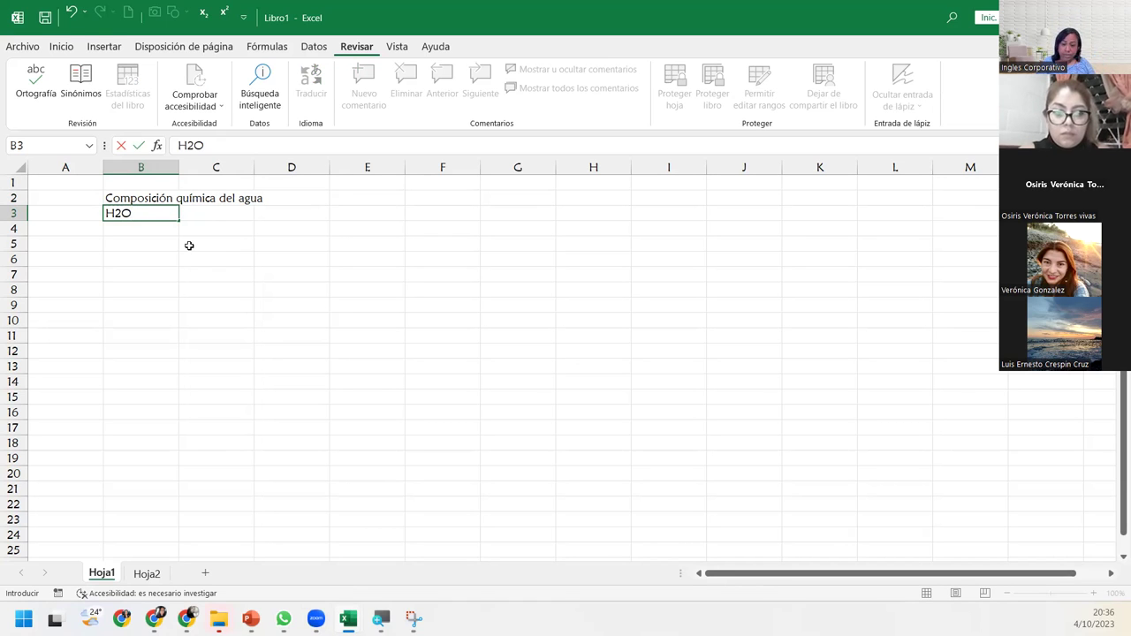
key("Return")
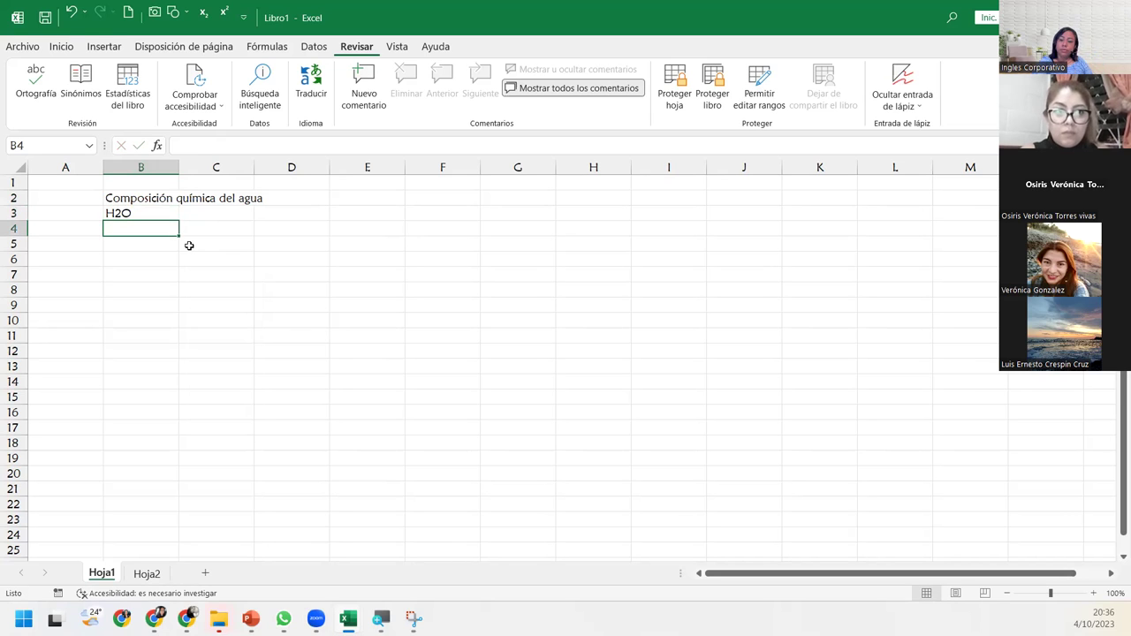
key("Up")
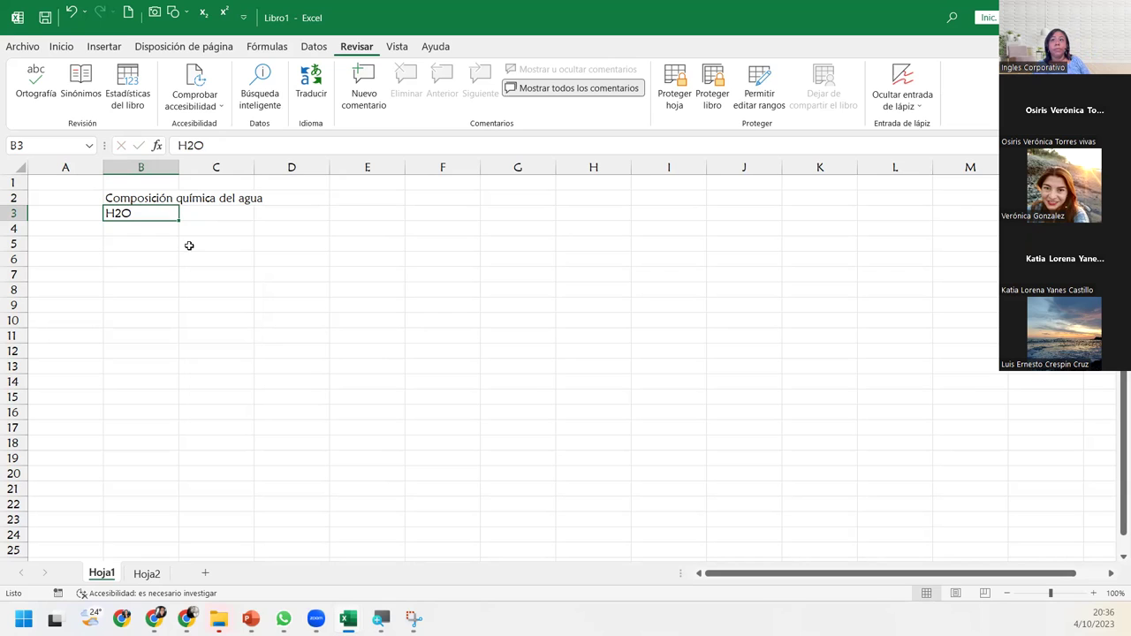
- Make the 2 in B3's H2O a subscript with the Subíndice button
double_click(121, 213)
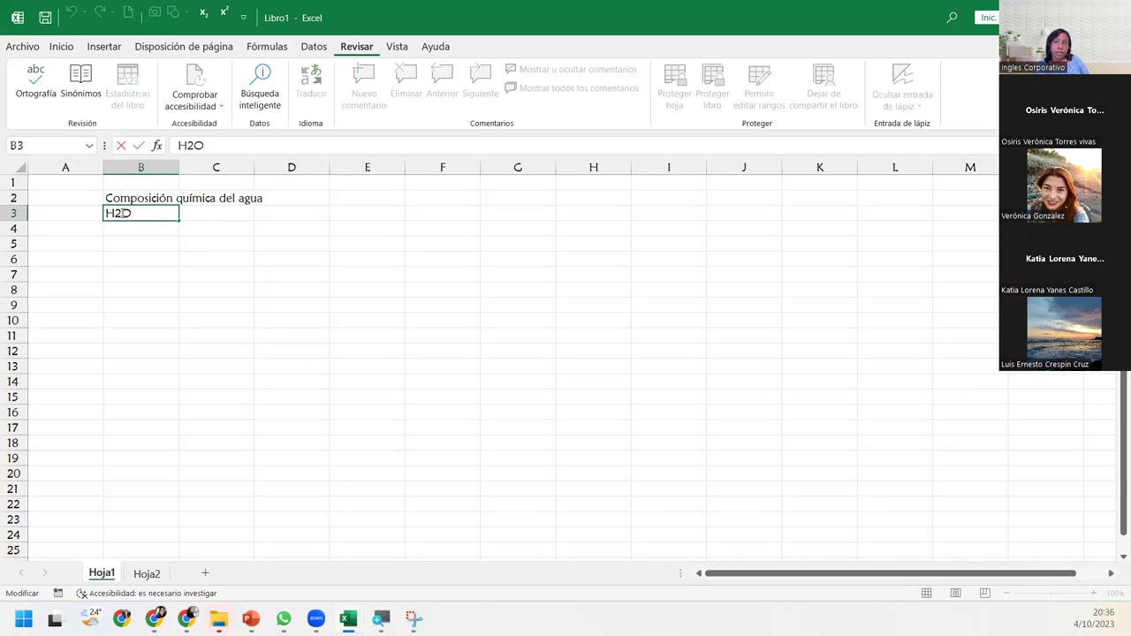
left_click_drag(112, 213, 122, 213)
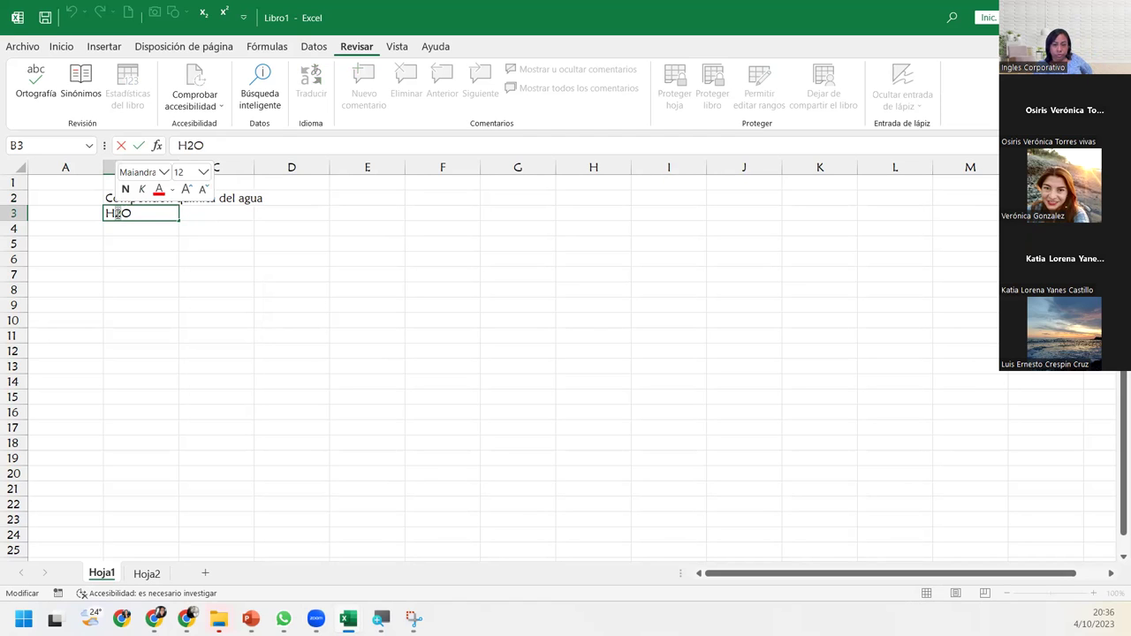
left_click_drag(115, 213, 121, 213)
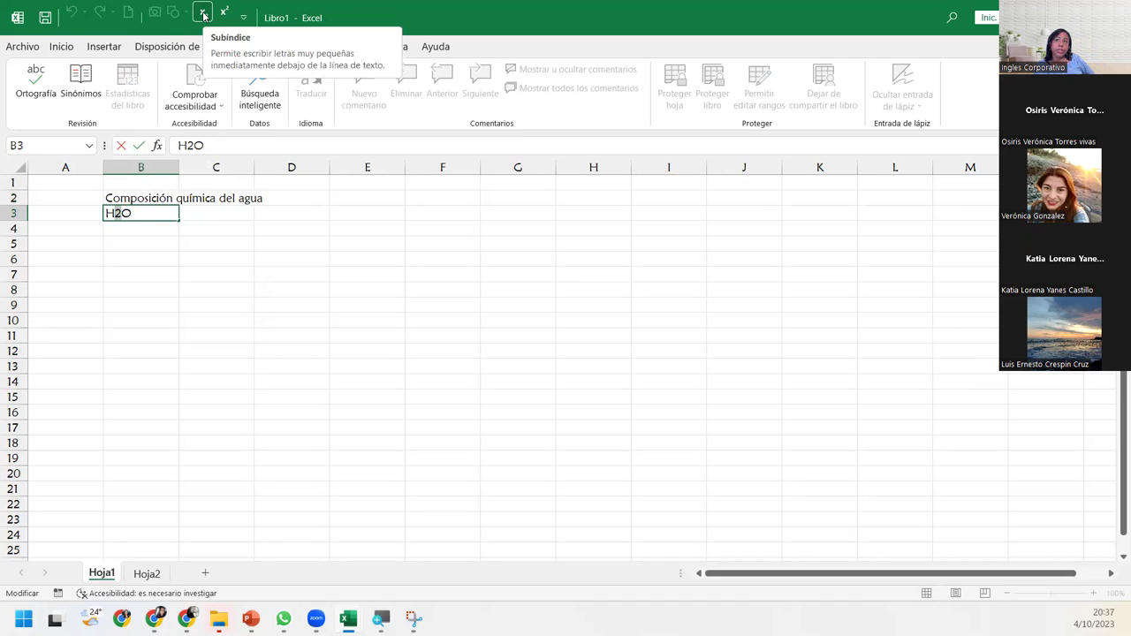
left_click(204, 15)
key("Return")
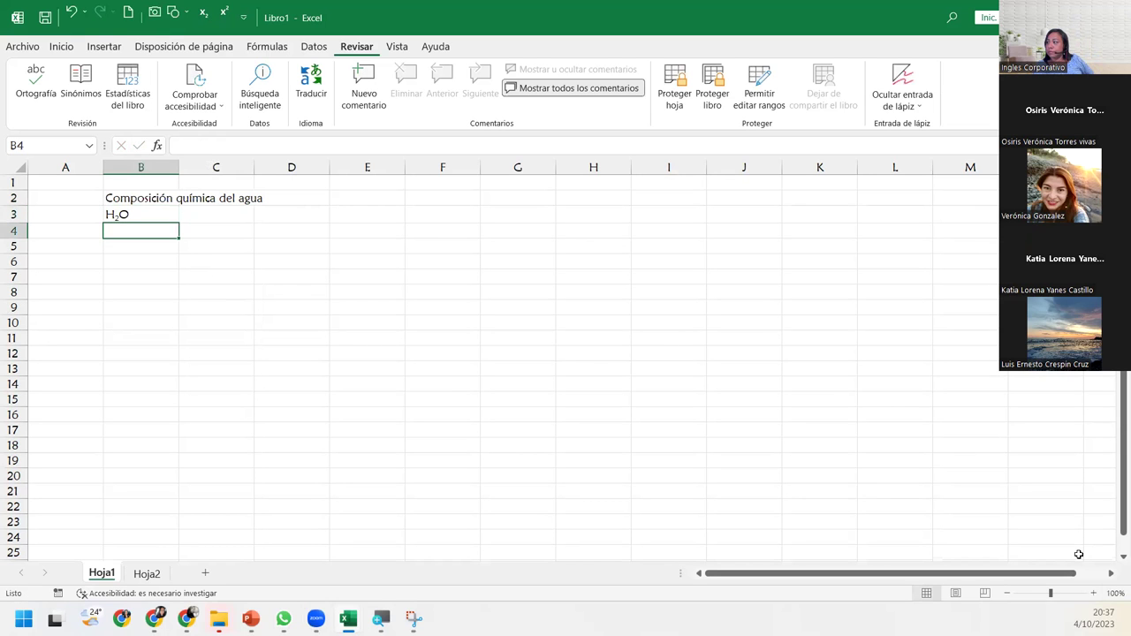
- Zoom the sheet in to 180% with the status-bar zoom button
left_click(1092, 594)
double_click(1093, 594)
double_click(1092, 594)
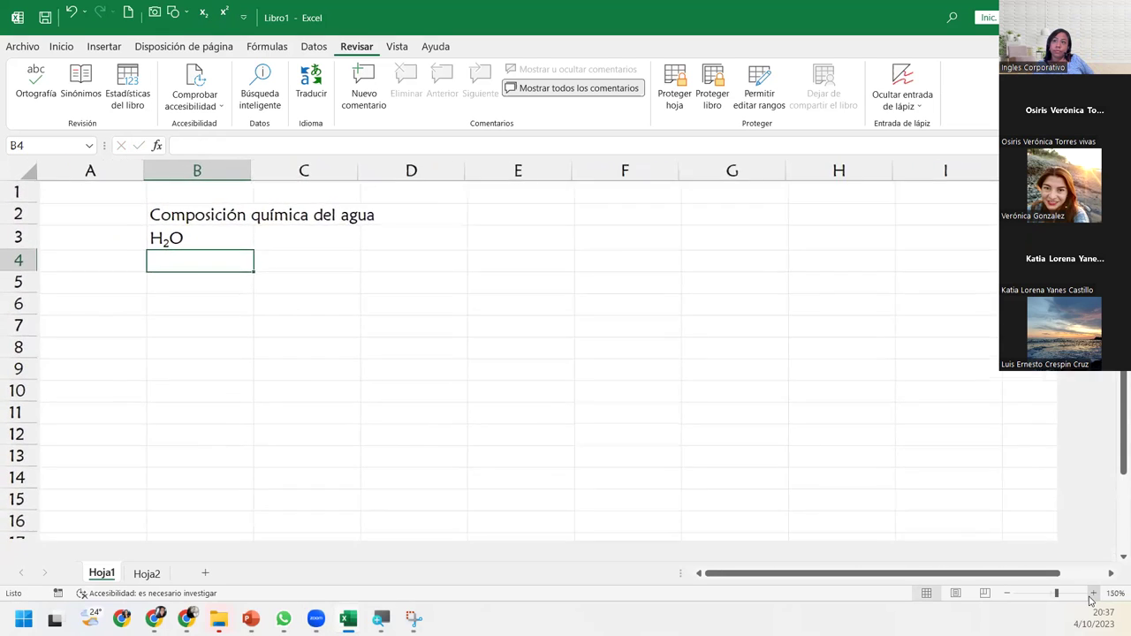
double_click(1092, 594)
left_click(1093, 594)
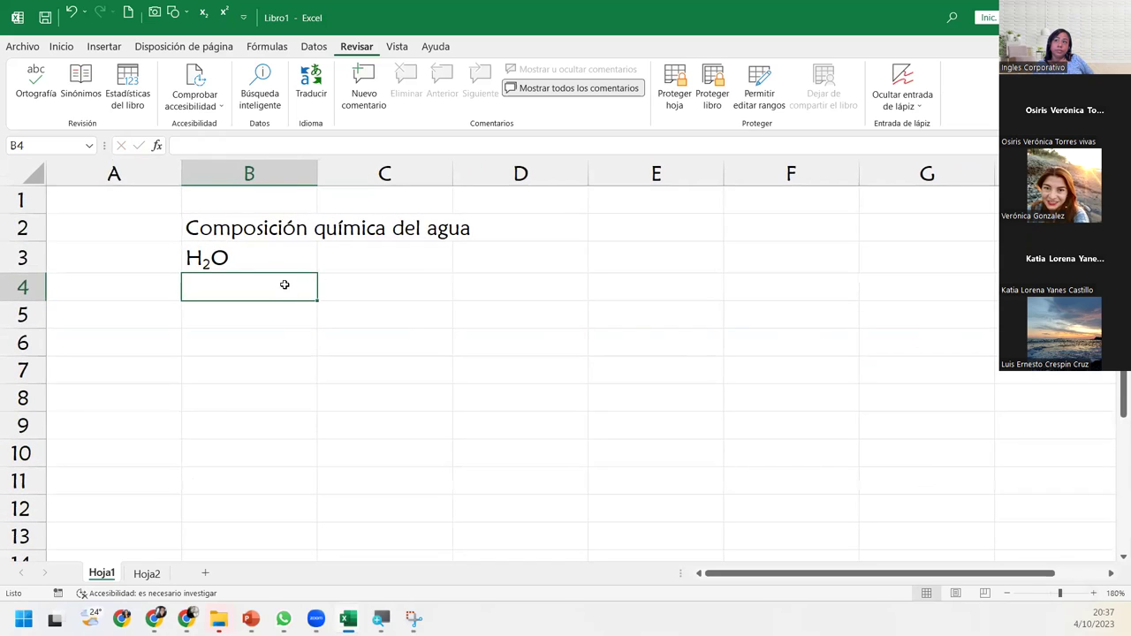
- Select cell C3 and show the Inicio font commands
left_click(268, 259)
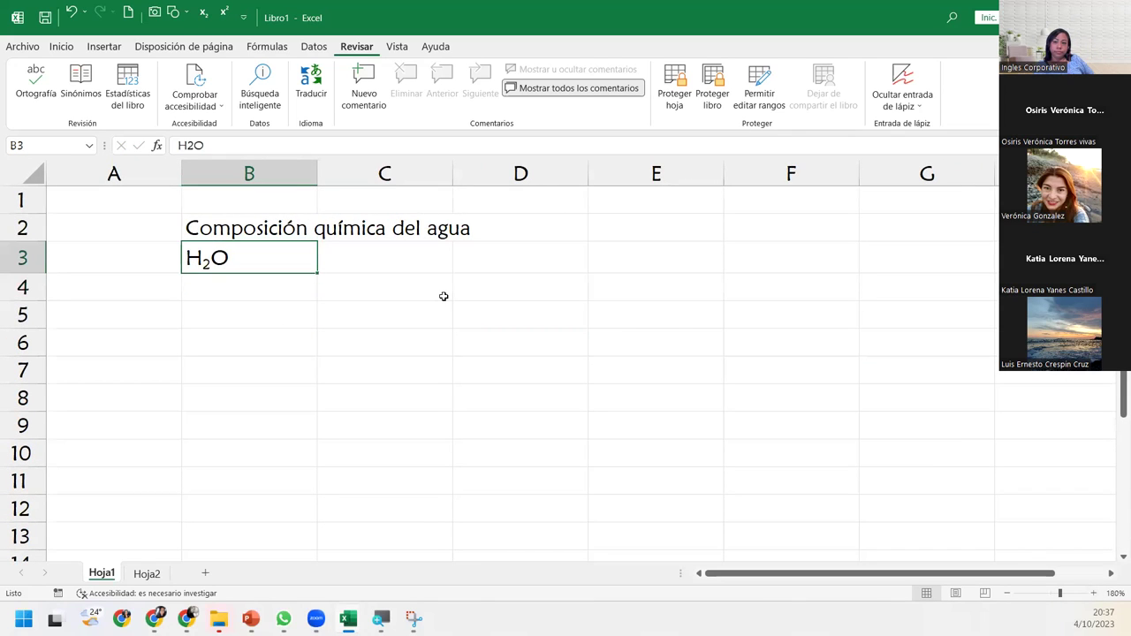
left_click(327, 262)
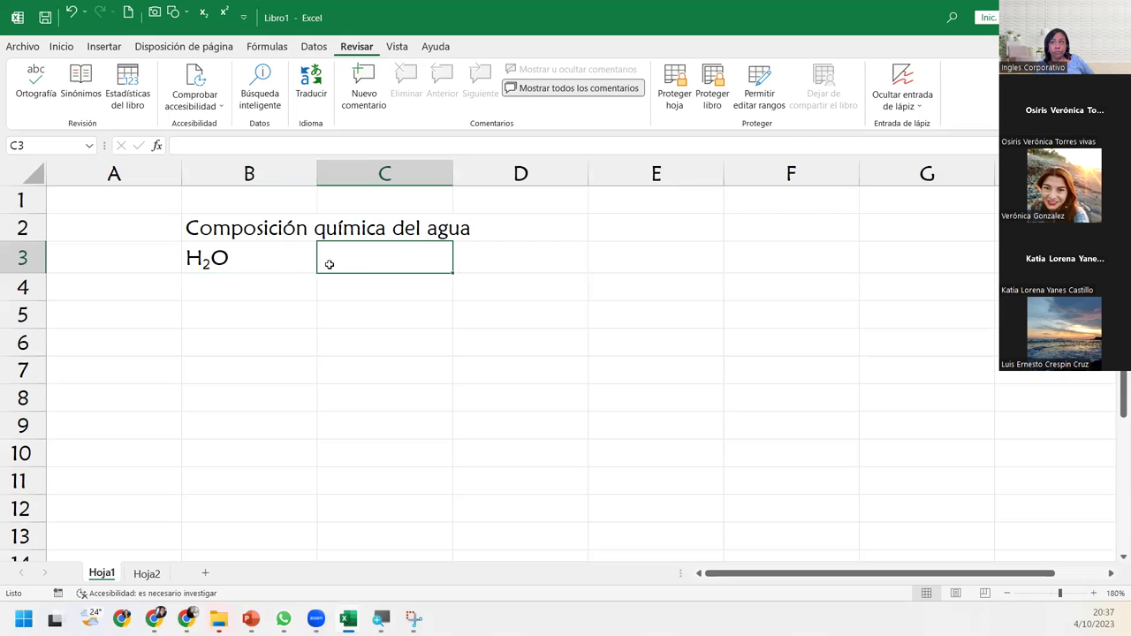
left_click(59, 46)
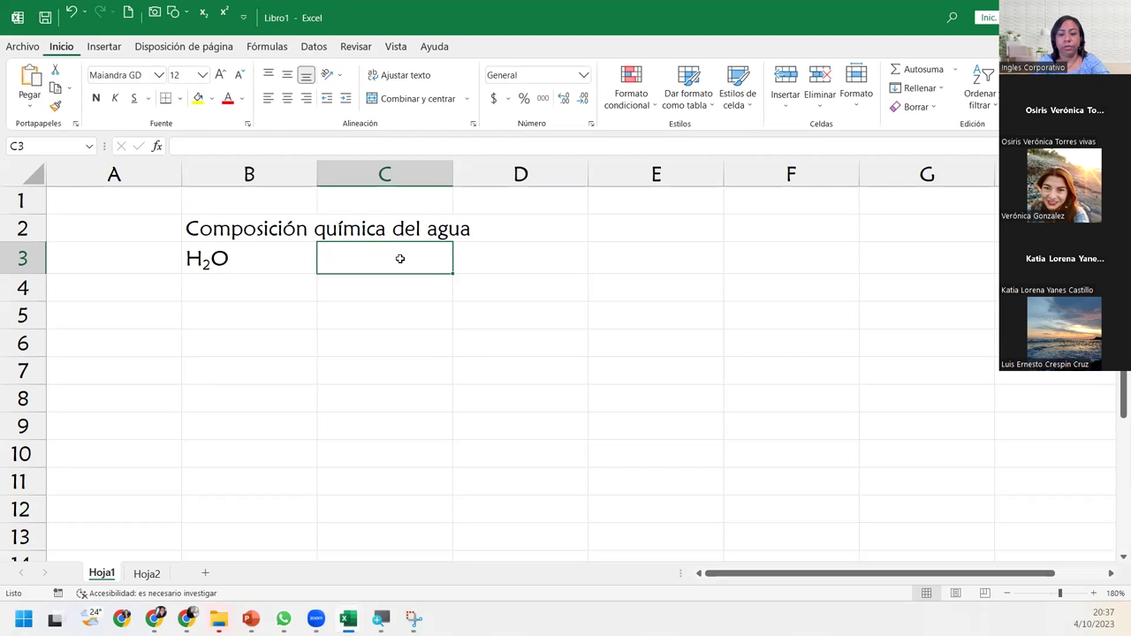
- Enter a plain H2O in C3, fixing the typos, and select its 2
type("H")
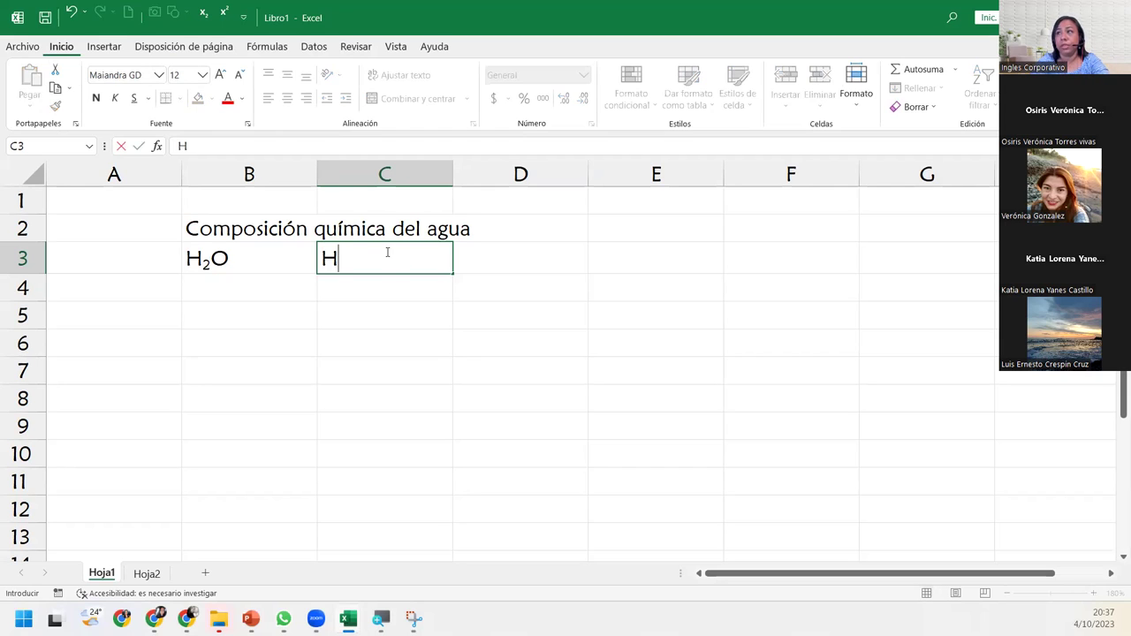
type("2=")
key("Return")
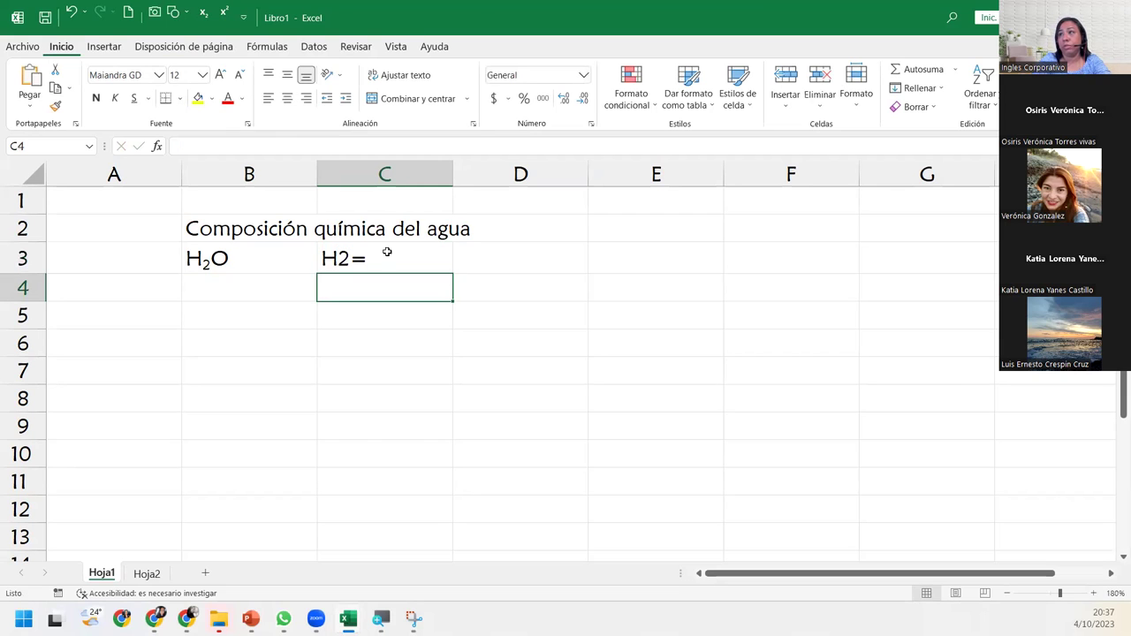
left_click(388, 252)
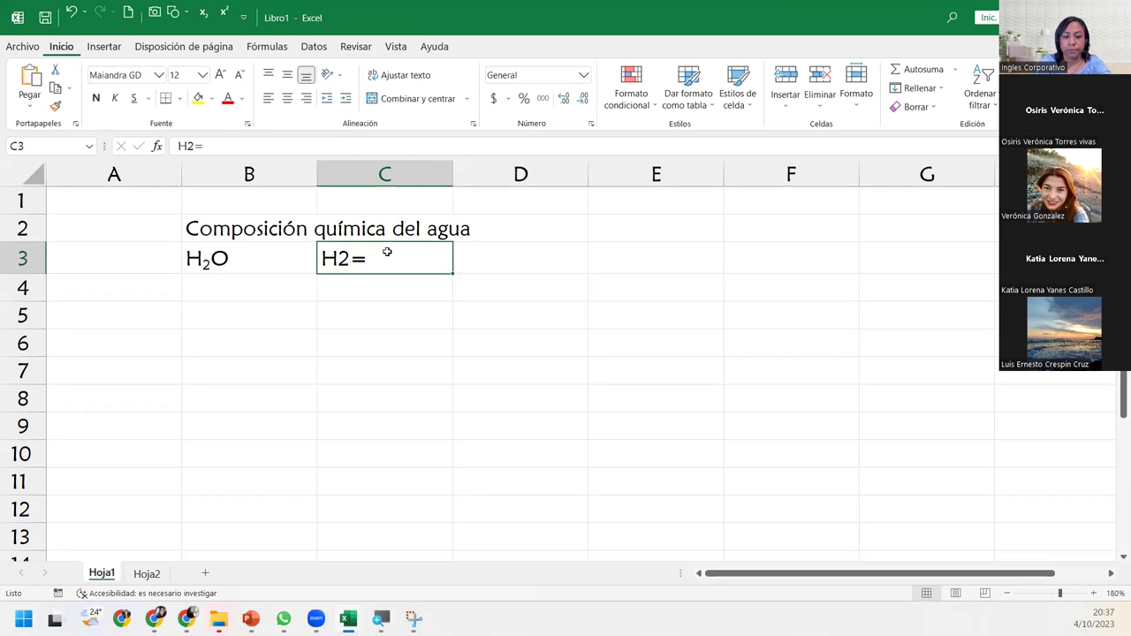
double_click(387, 252)
key("BackSpace")
type("o")
key("BackSpace")
type("O")
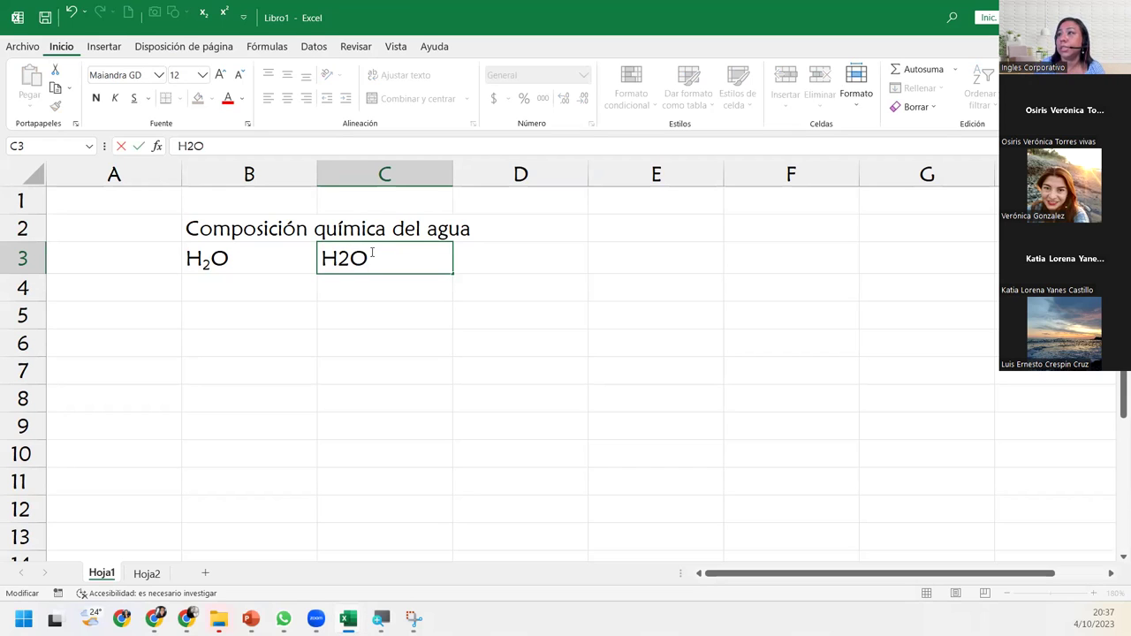
left_click_drag(338, 256, 351, 256)
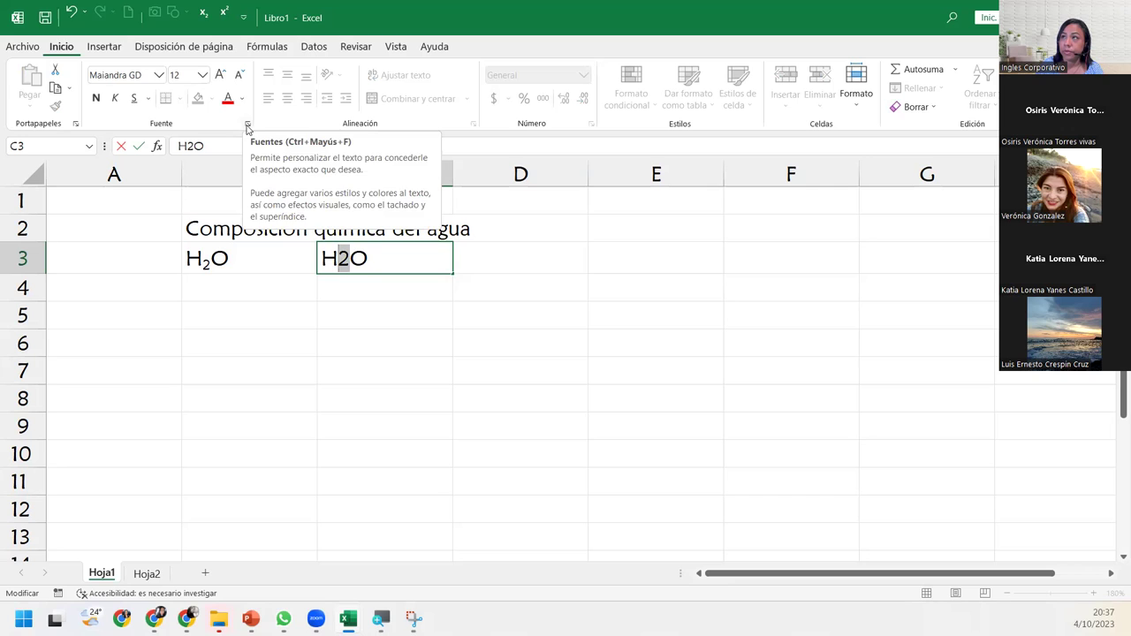
- Tick Subíndice in the Fuente dialog for C3's selected 2 and confirm with Aceptar
left_click(248, 126)
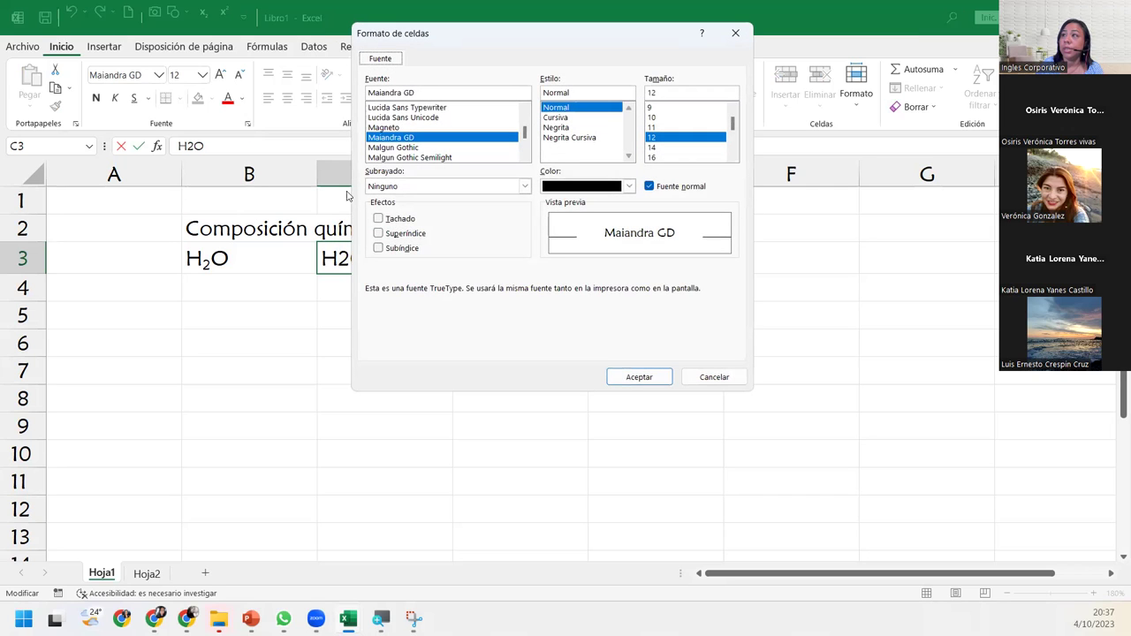
left_click(379, 249)
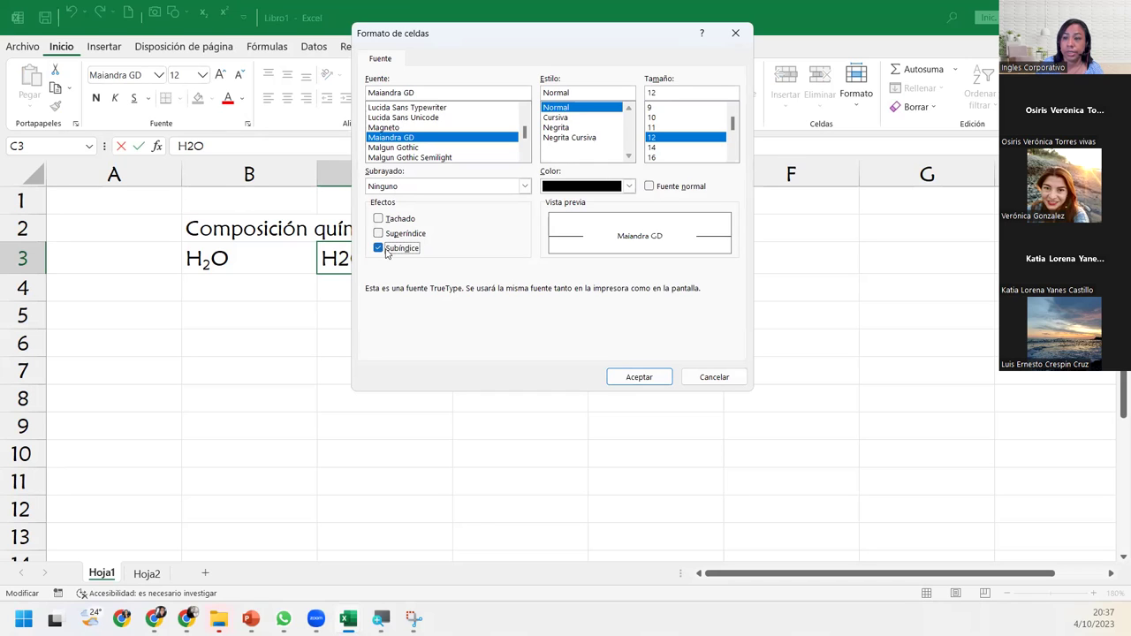
left_click(633, 380)
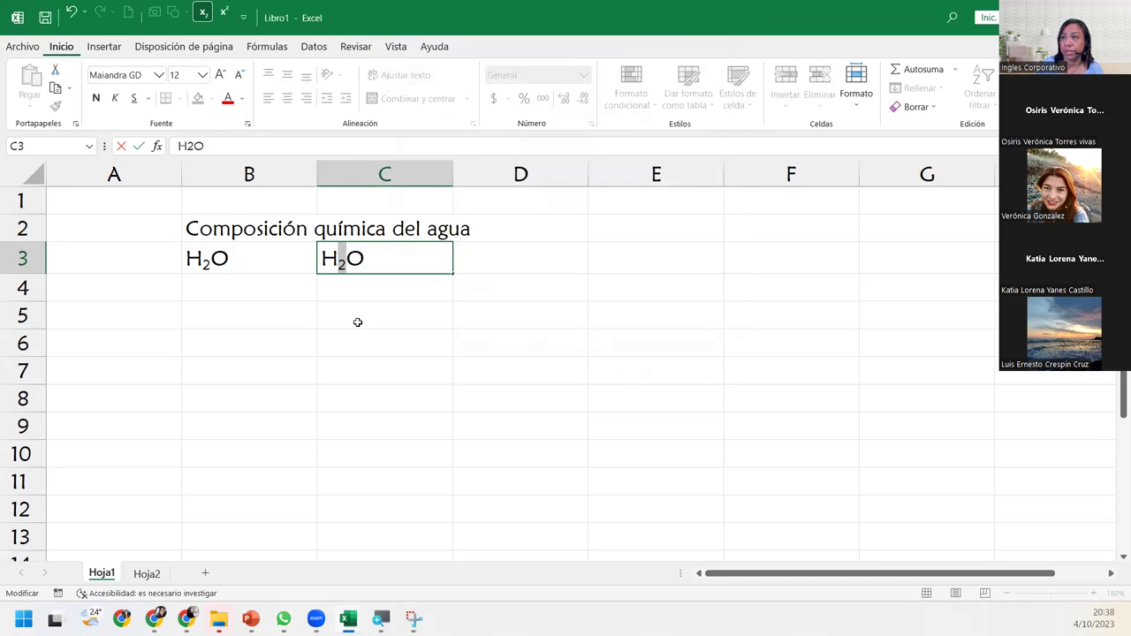
left_click(357, 322)
double_click(361, 258)
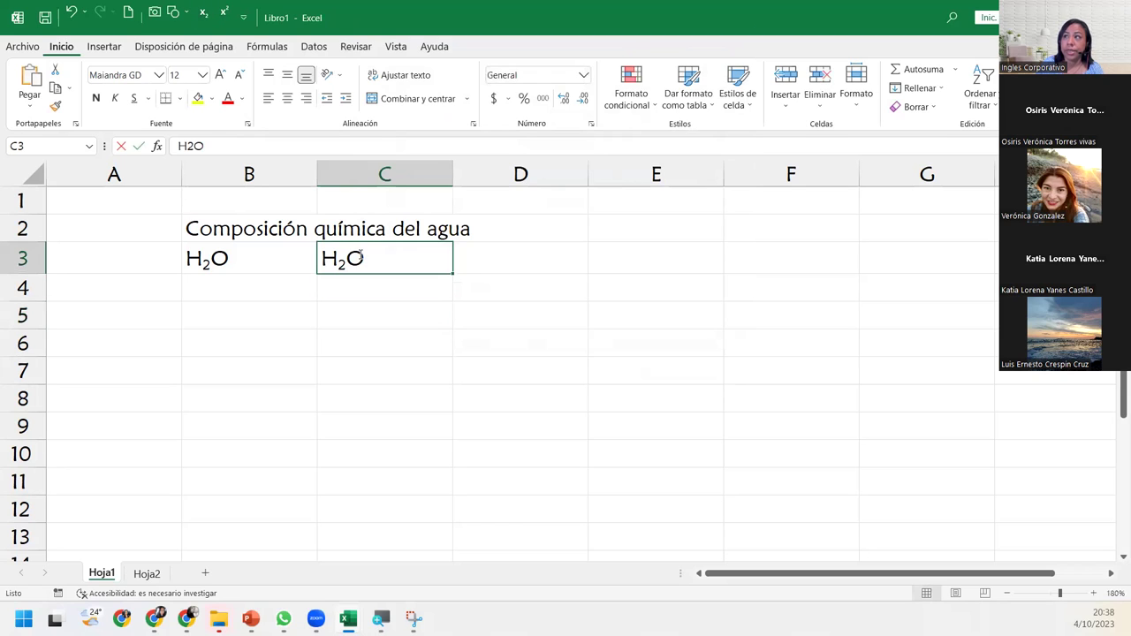
left_click_drag(343, 262, 339, 261)
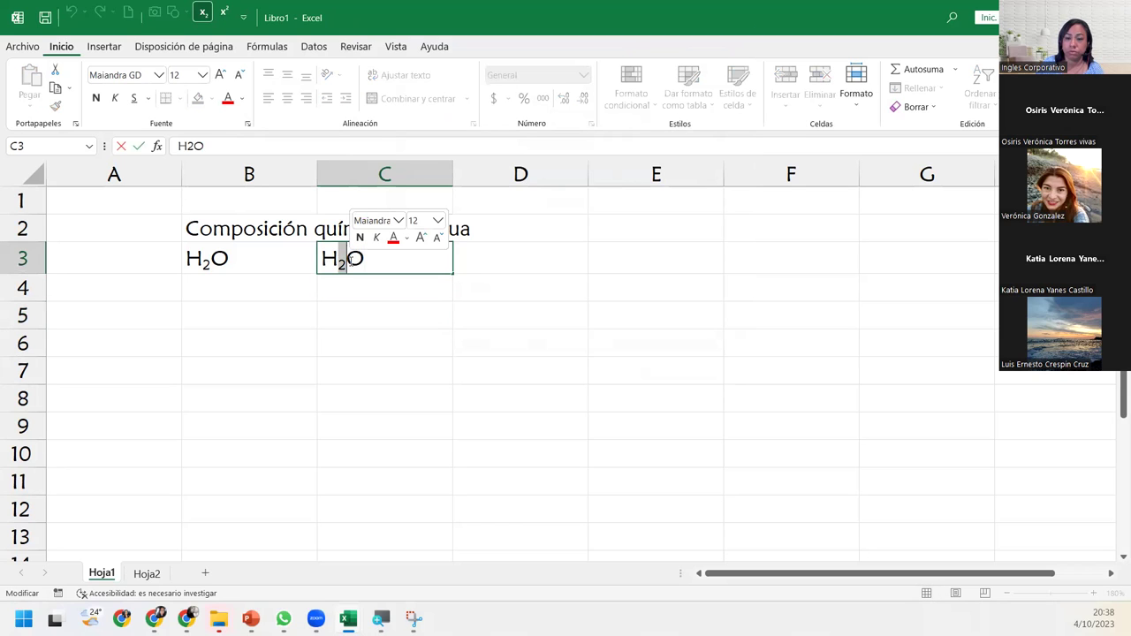
key("Return")
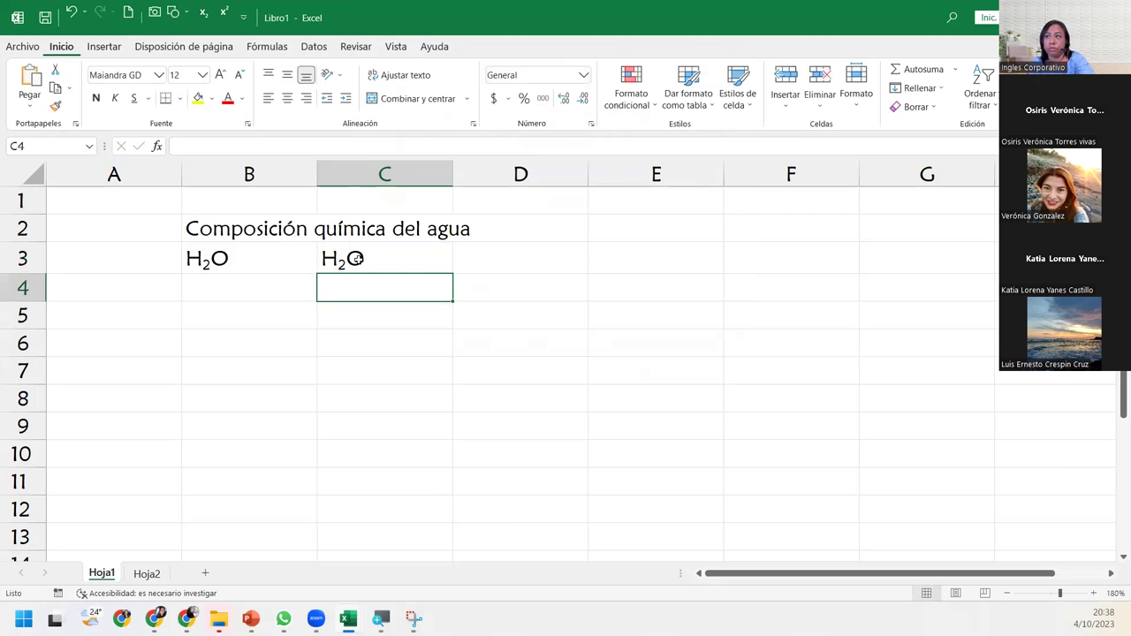
left_click(357, 259)
key("ctrl+z")
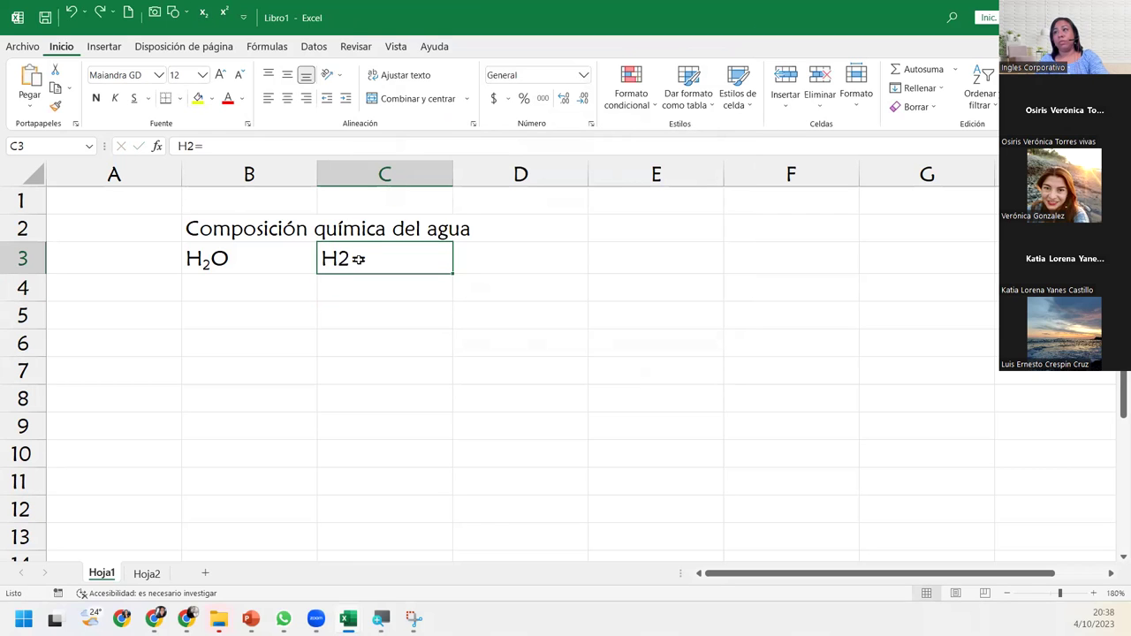
double_click(369, 258)
key("BackSpace")
type("O")
key("Return")
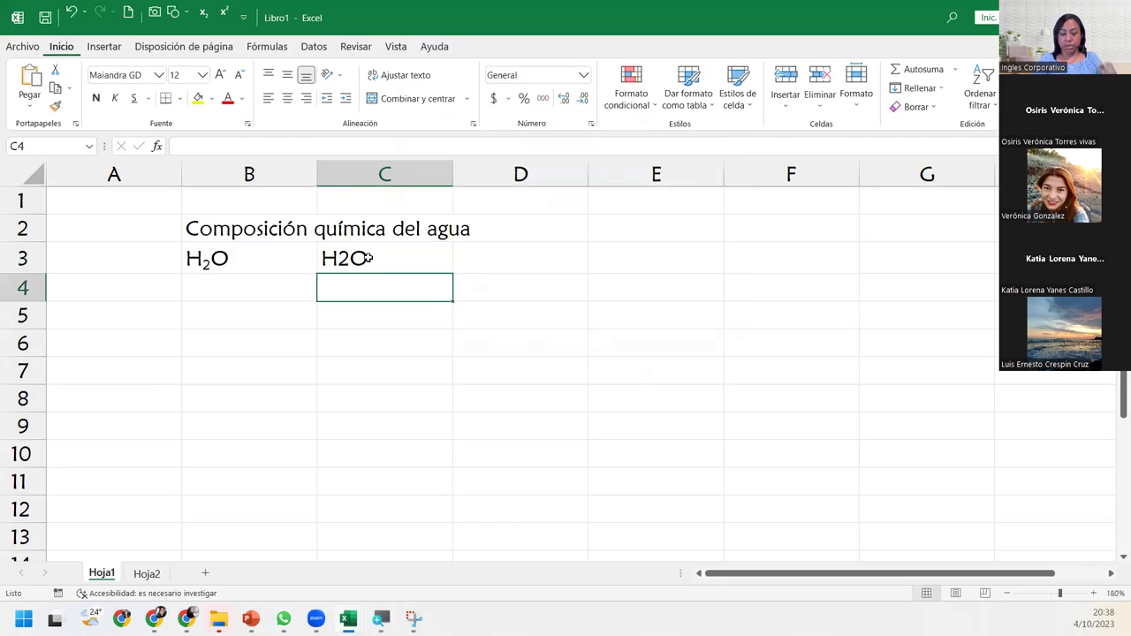
left_click(331, 257)
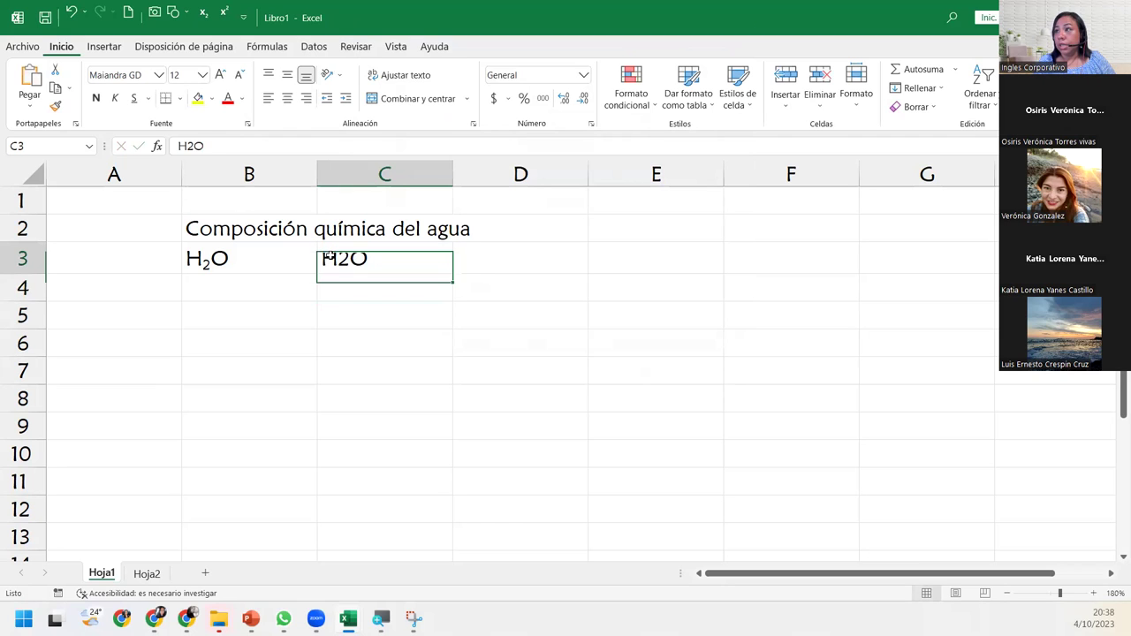
double_click(339, 258)
left_click_drag(339, 258, 351, 258)
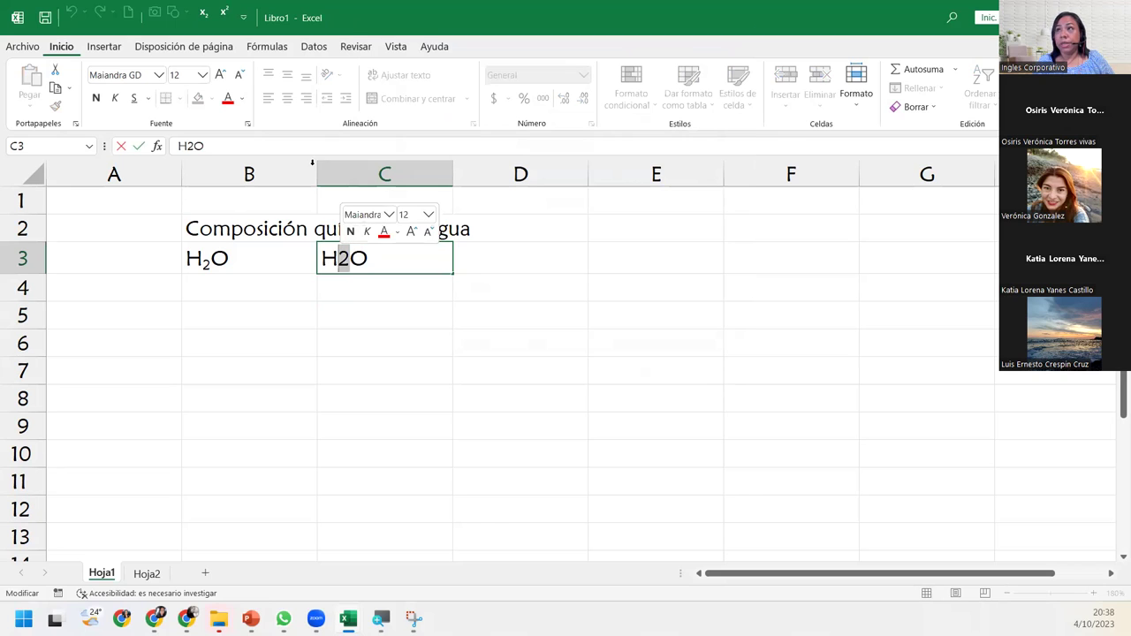
left_click(247, 123)
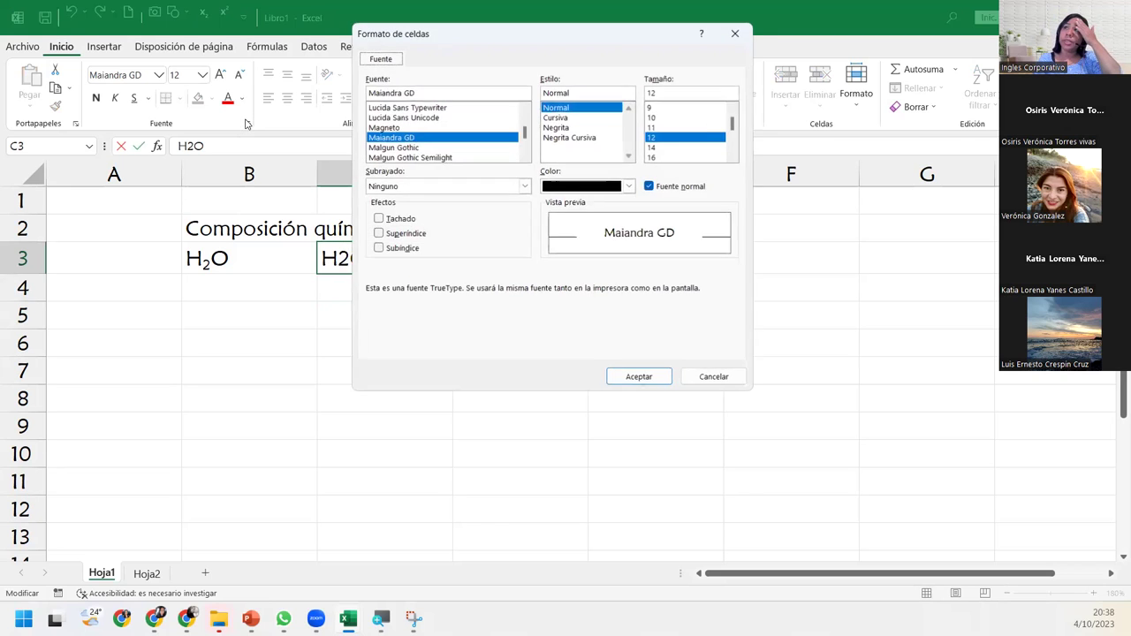
left_click(380, 249)
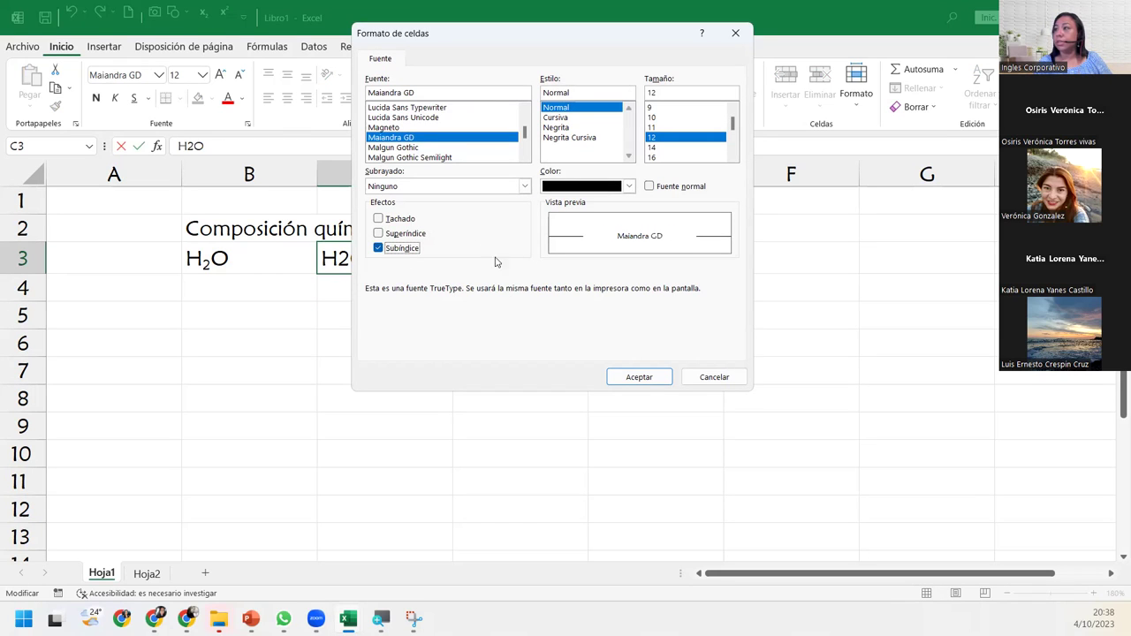
left_click(633, 380)
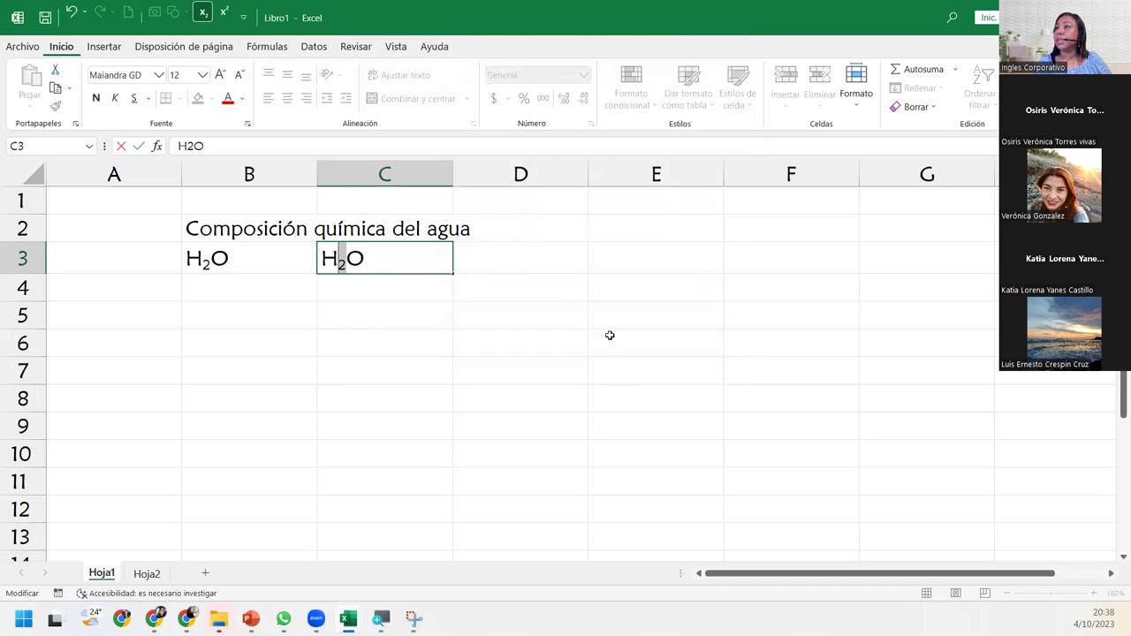
left_click(398, 310)
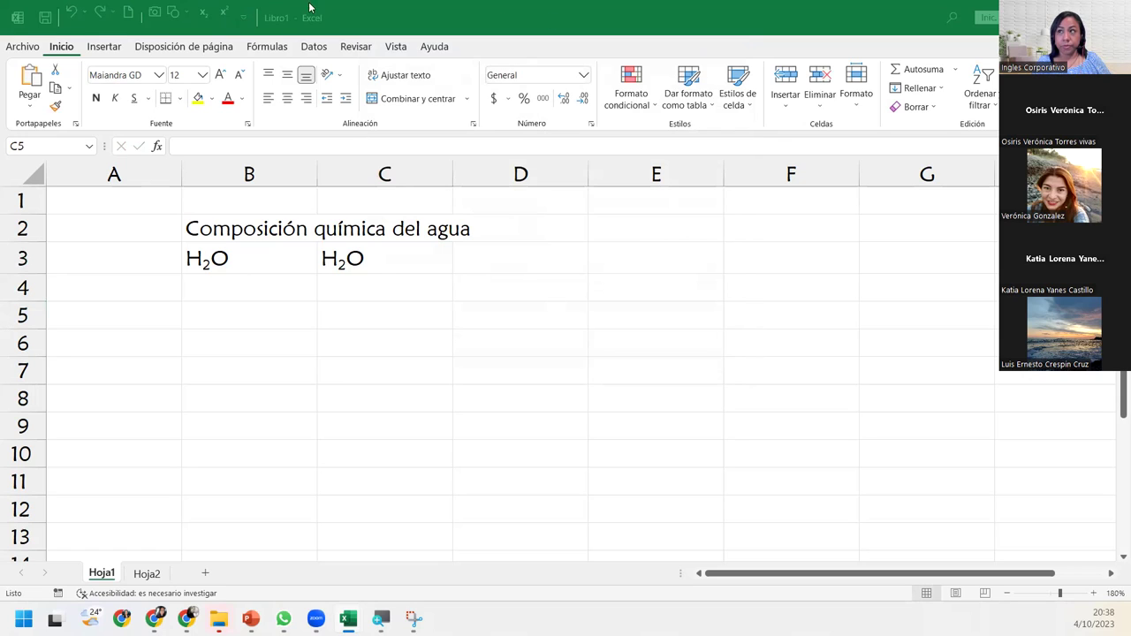
- Type a2+b2=c2 into cell B5
left_click(217, 322)
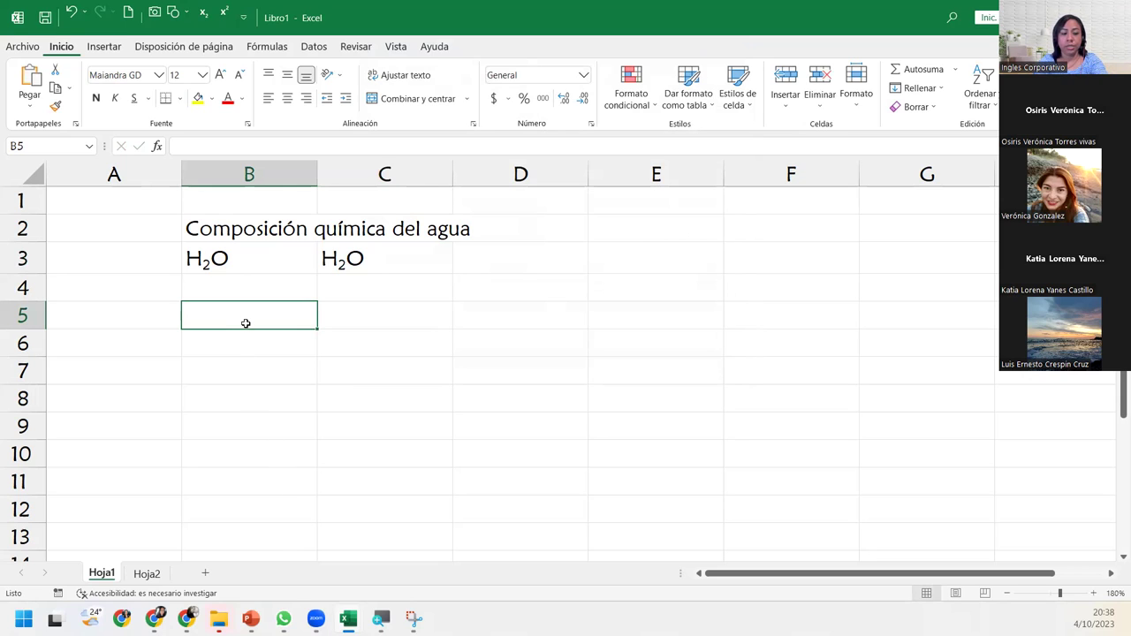
type("a2+b2=")
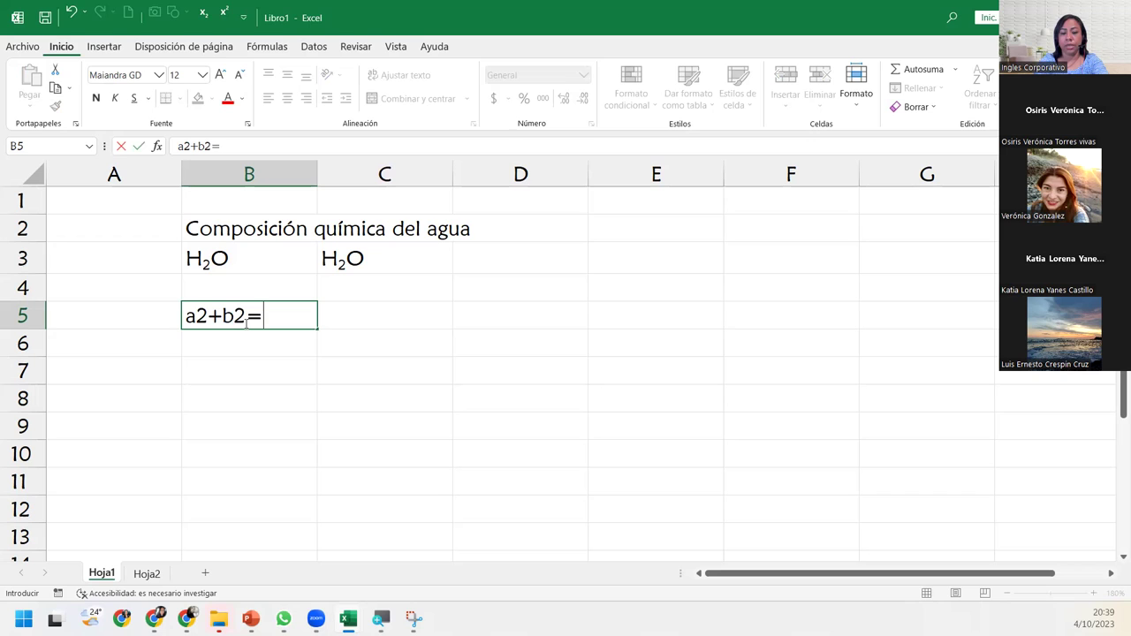
type("c2")
key("Return")
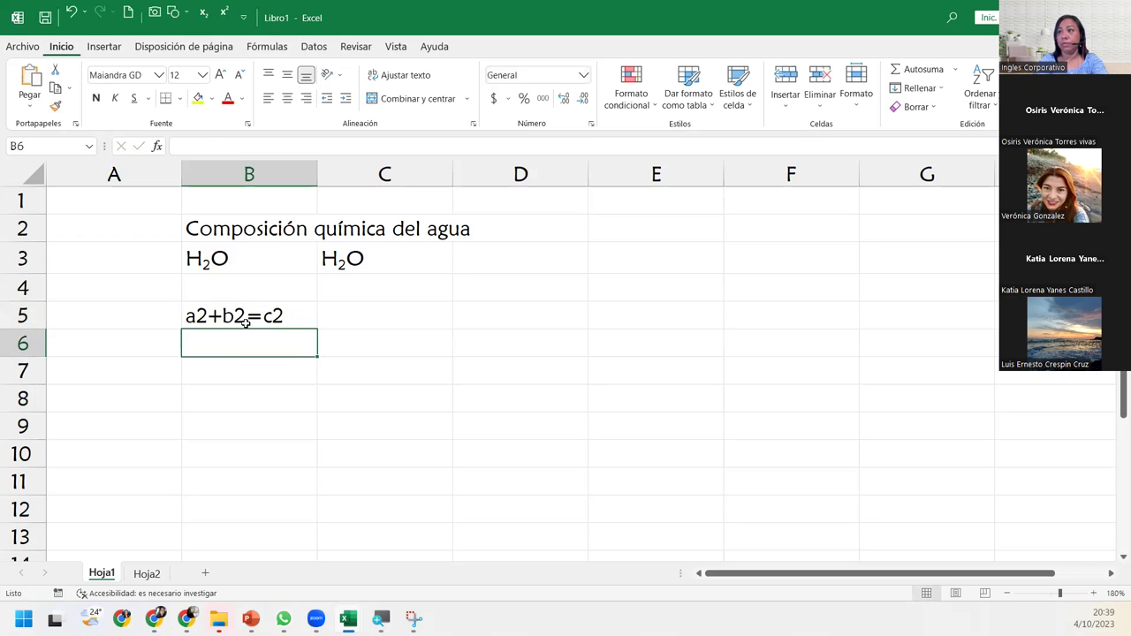
- Raise each 2 in B5 to superscript with the Superíndice button
left_click(246, 321)
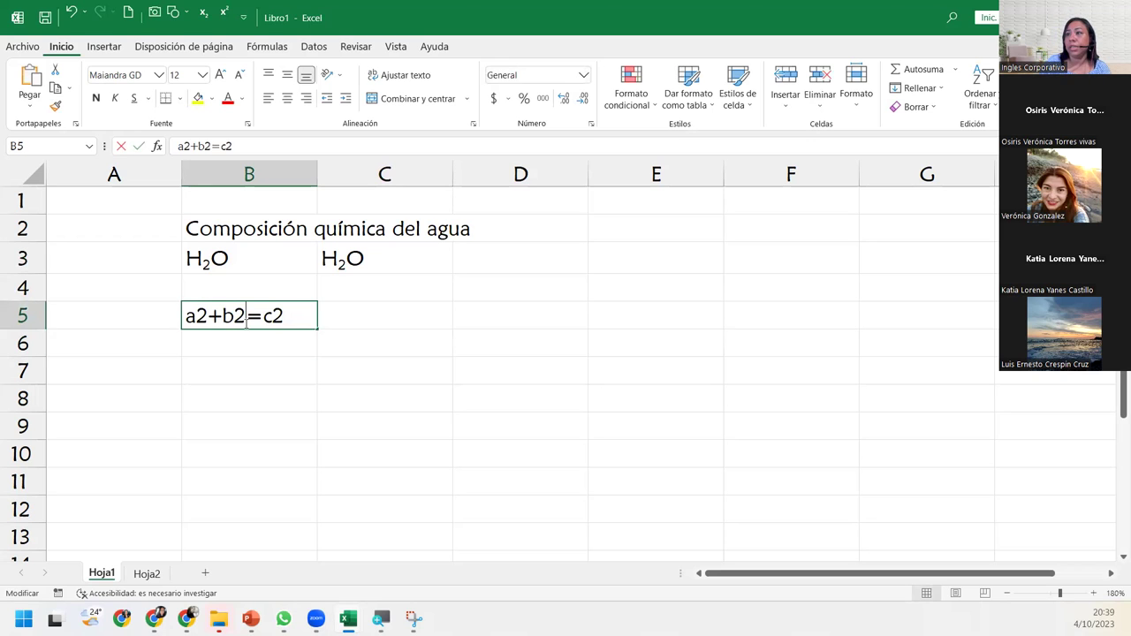
double_click(246, 315)
left_click_drag(196, 316, 284, 316)
left_click(200, 316)
left_click_drag(198, 316, 208, 315)
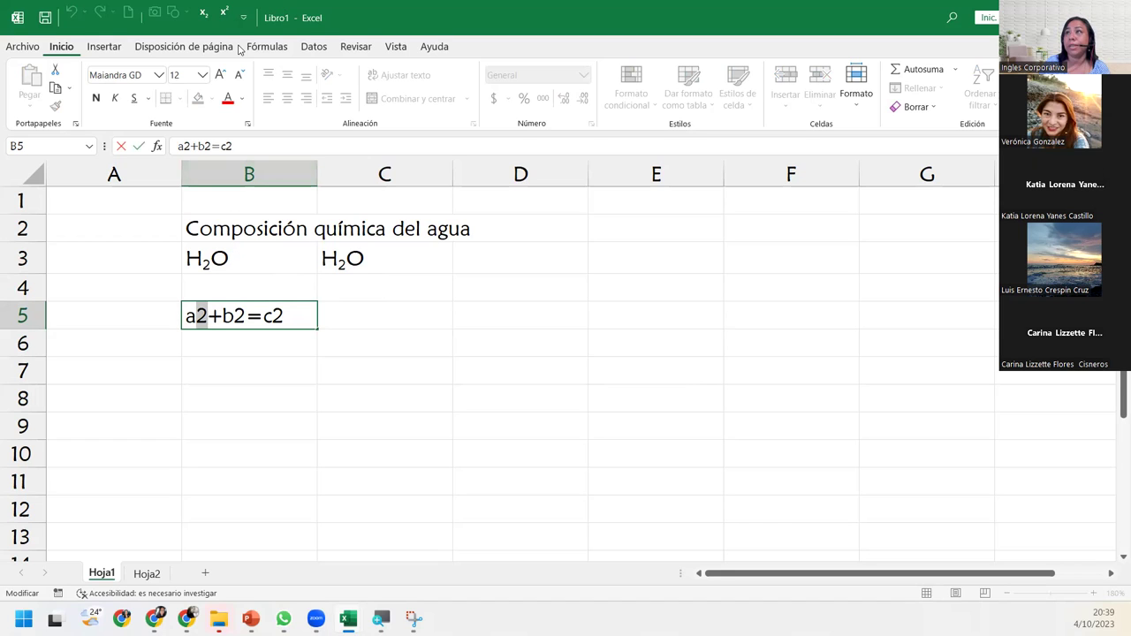
left_click(223, 13)
left_click_drag(232, 317, 242, 316)
left_click(227, 14)
left_click(273, 315)
left_click_drag(266, 315, 278, 315)
left_click(221, 10)
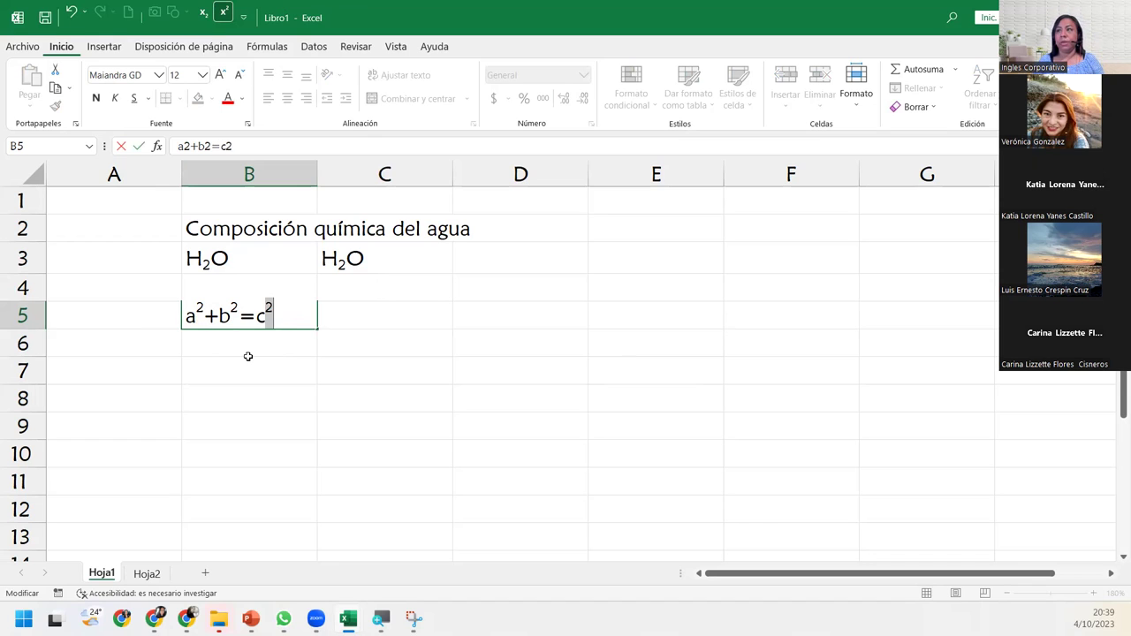
left_click(249, 356)
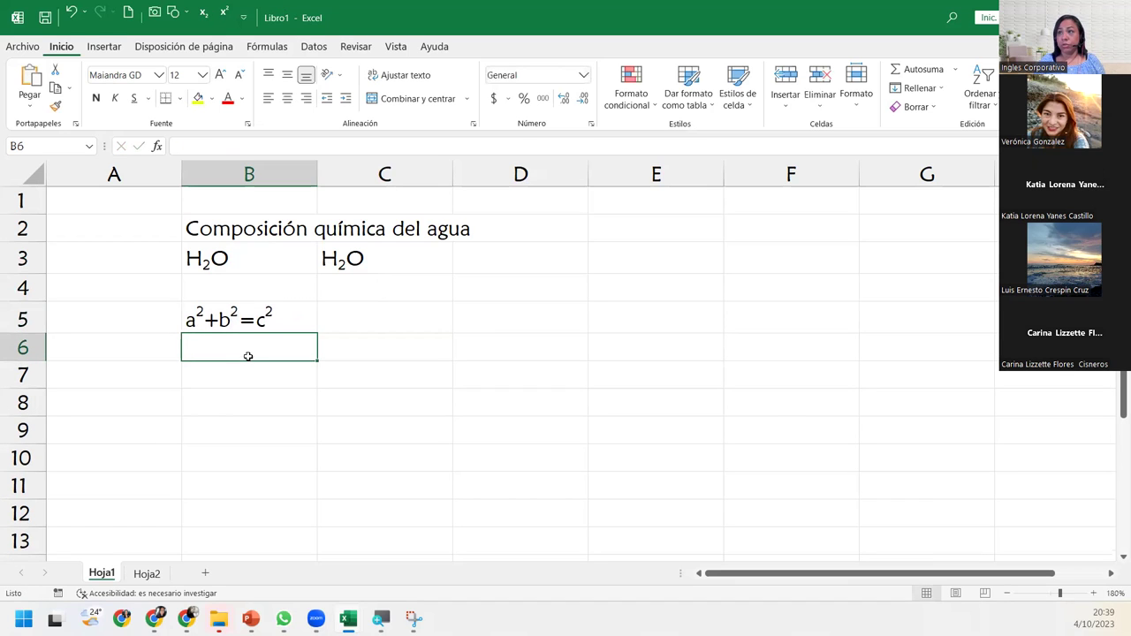
- Type a2+b2=c2 in C5 and superscript the 2 after a via the Font dialog
left_click(279, 319)
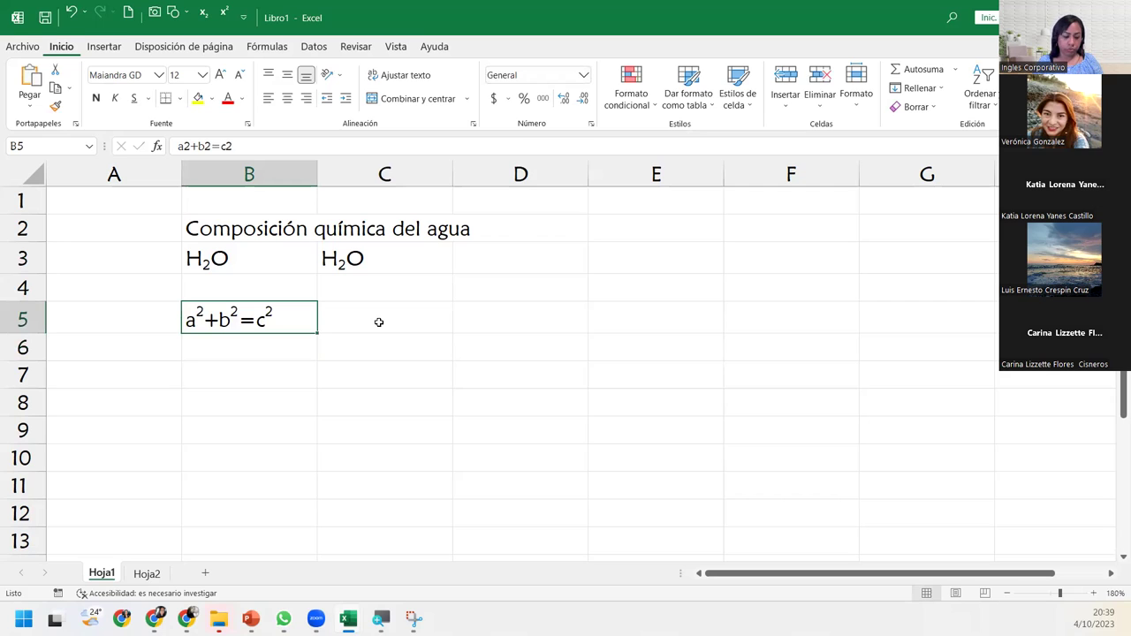
left_click(379, 323)
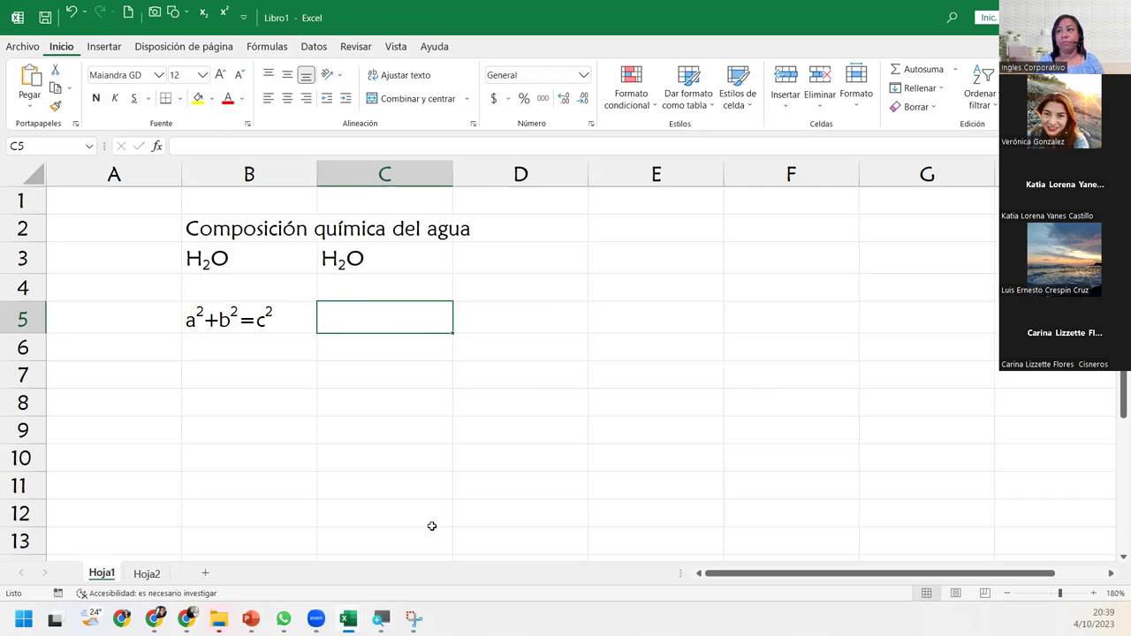
type("a2")
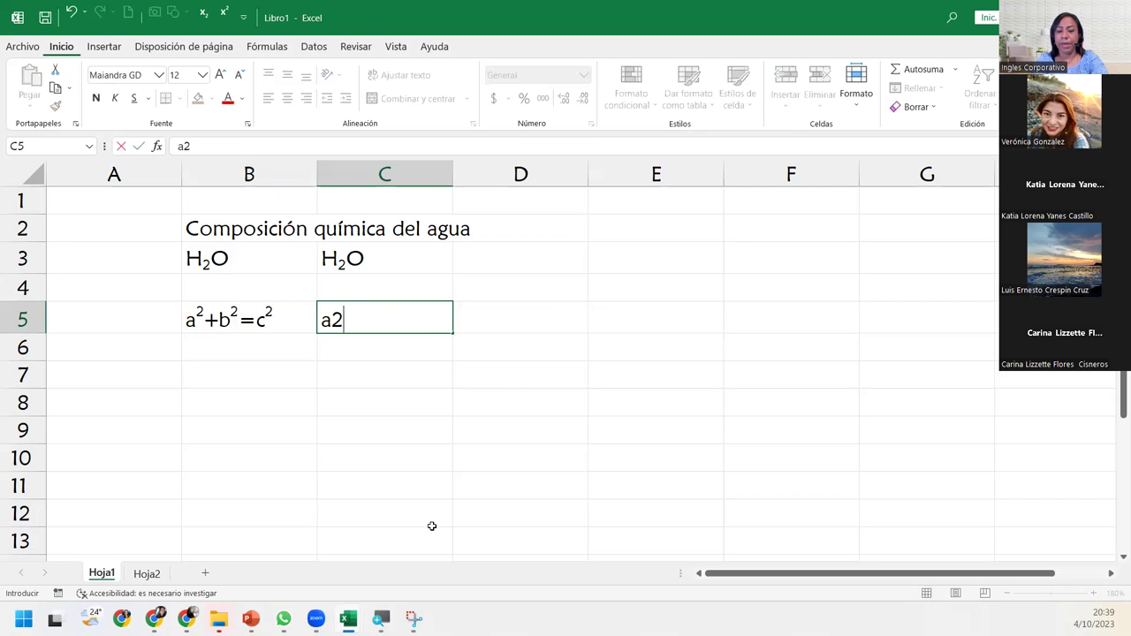
type("+b2")
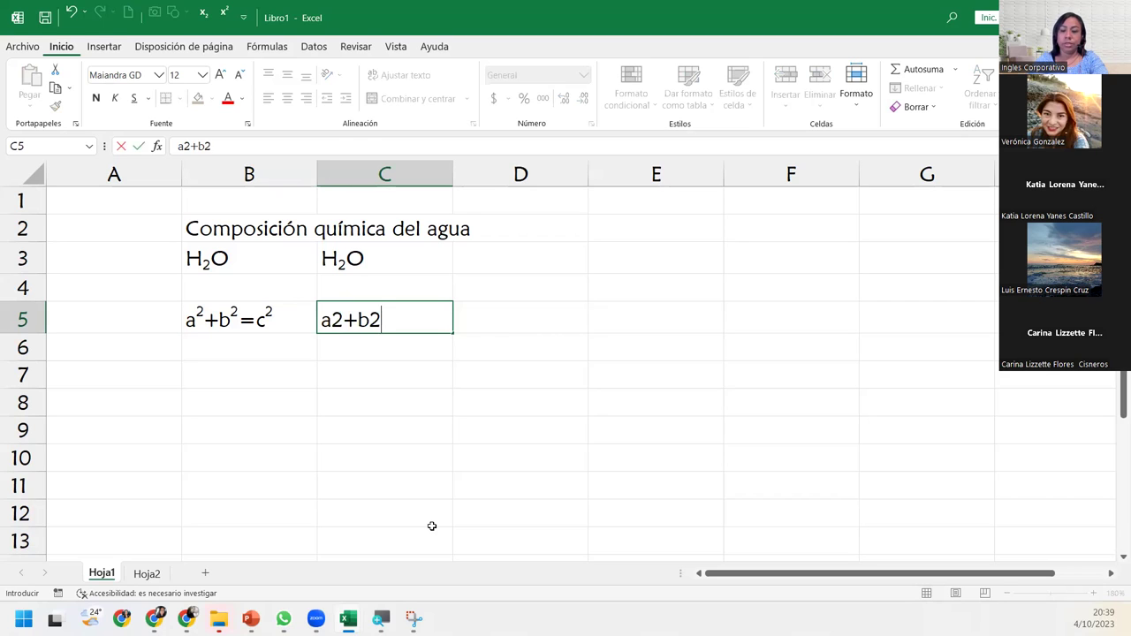
type("=c2")
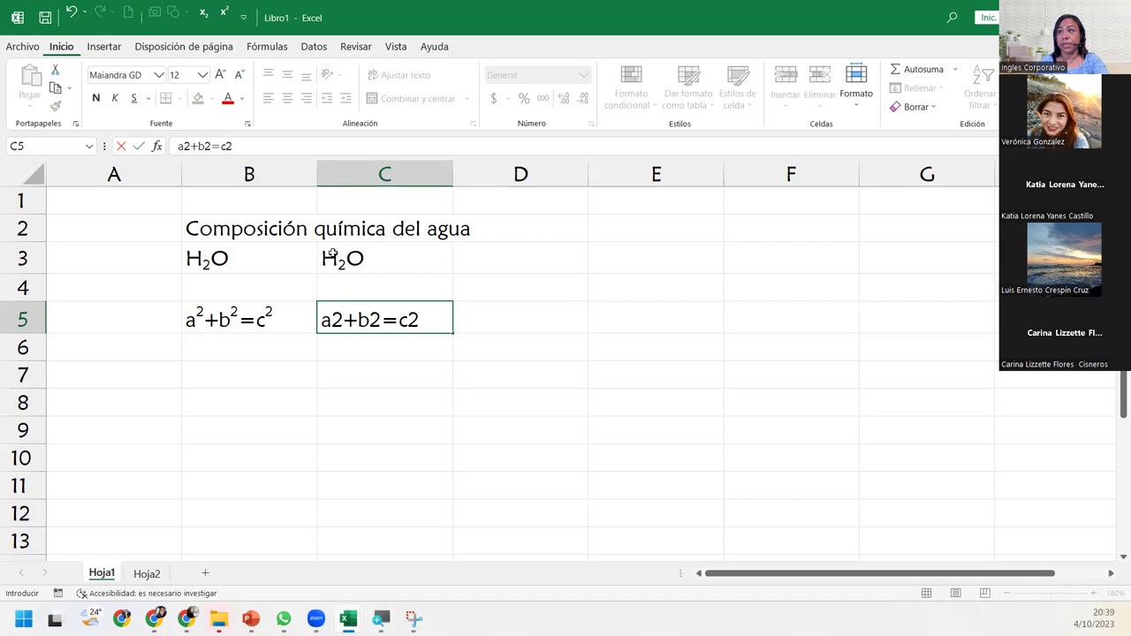
left_click_drag(331, 322, 344, 322)
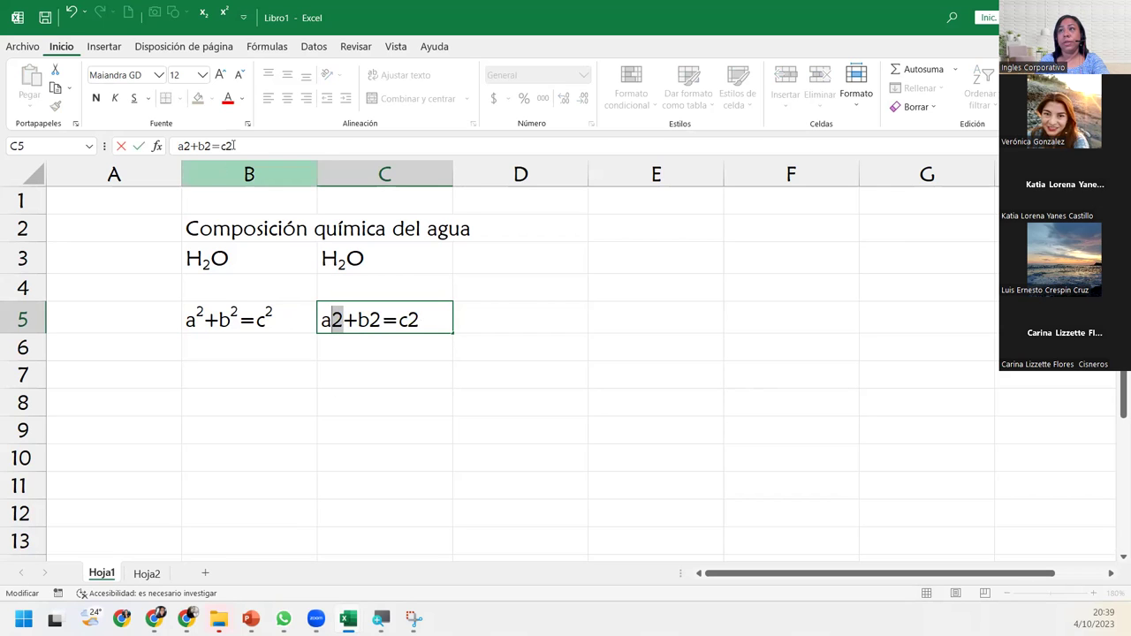
left_click(249, 123)
left_click(414, 234)
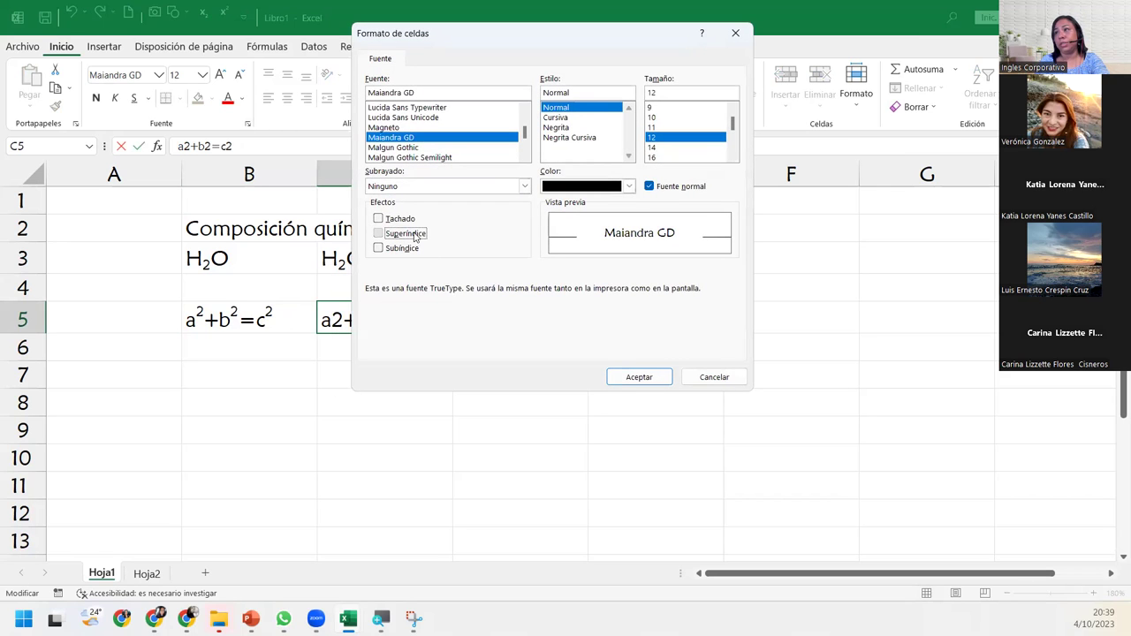
left_click(619, 376)
- Superscript the 2s after b and c the same way, then finish editing C5
left_click_drag(366, 320, 379, 320)
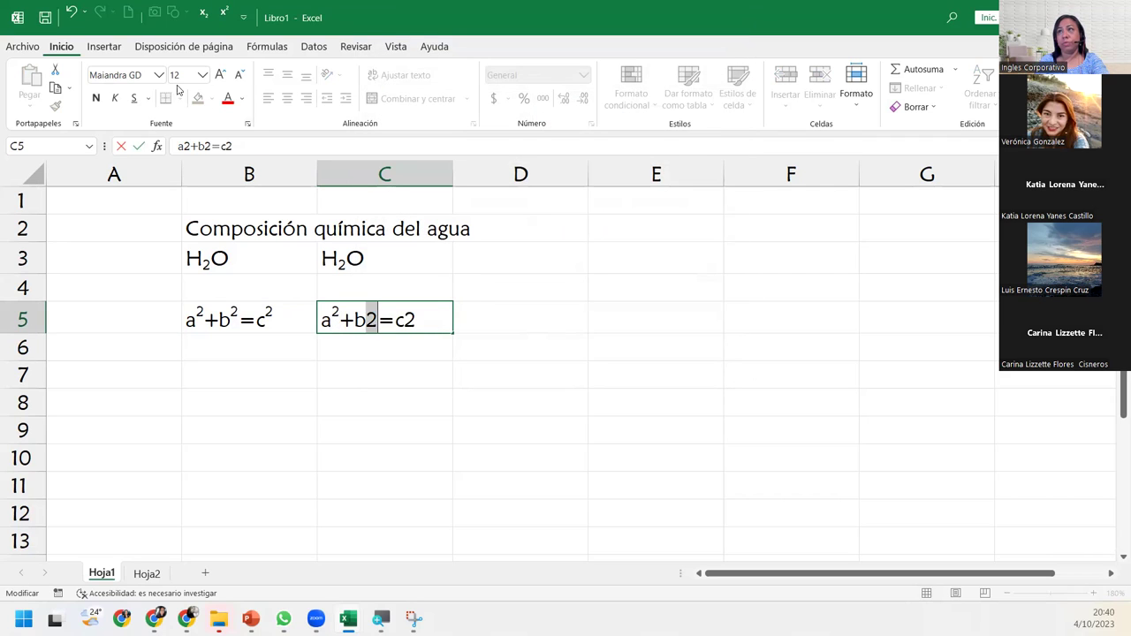
left_click(248, 123)
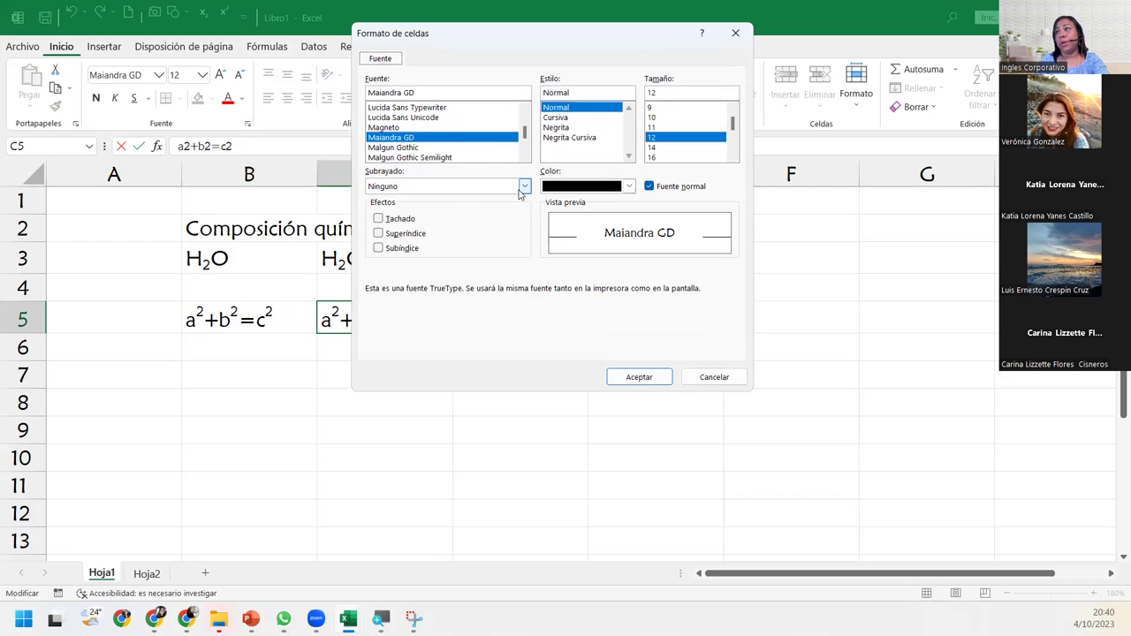
left_click(397, 233)
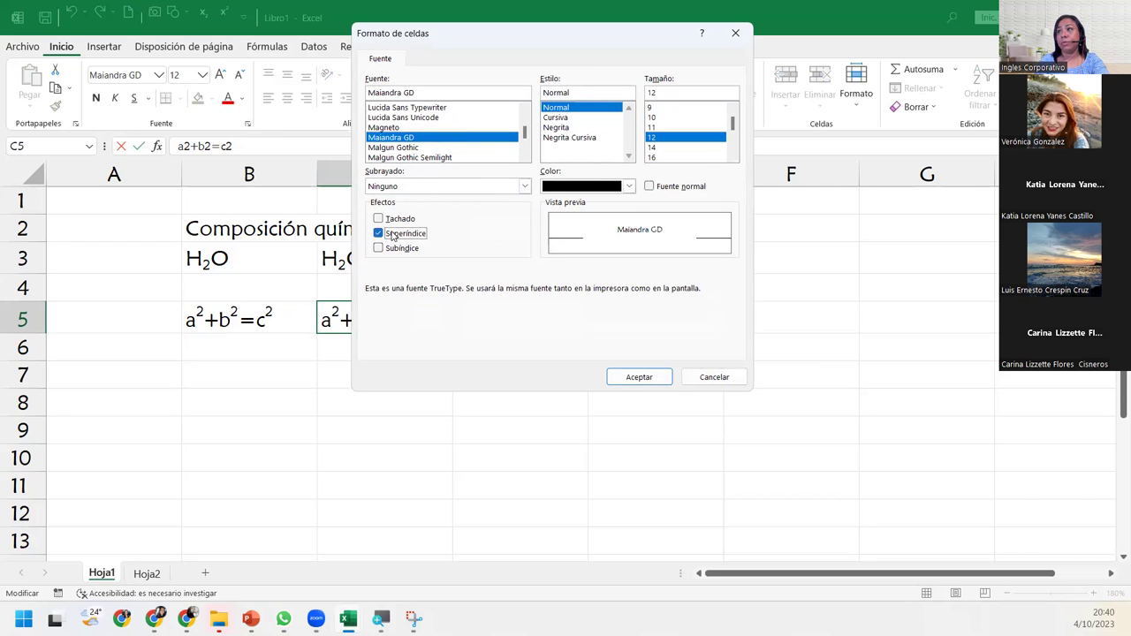
left_click(640, 377)
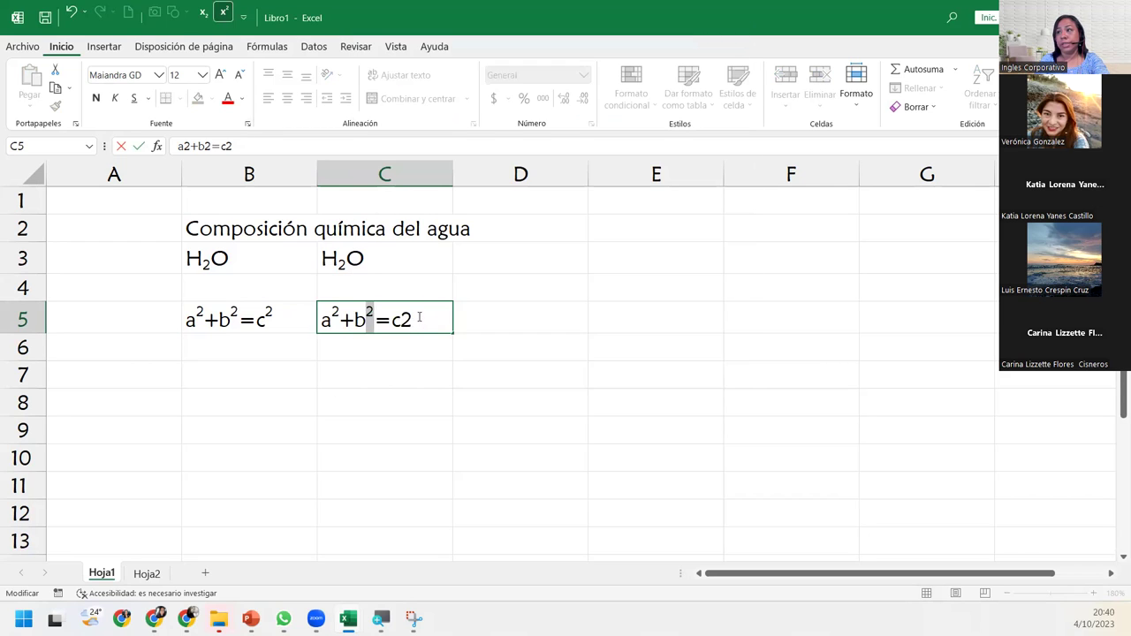
left_click_drag(402, 320, 413, 320)
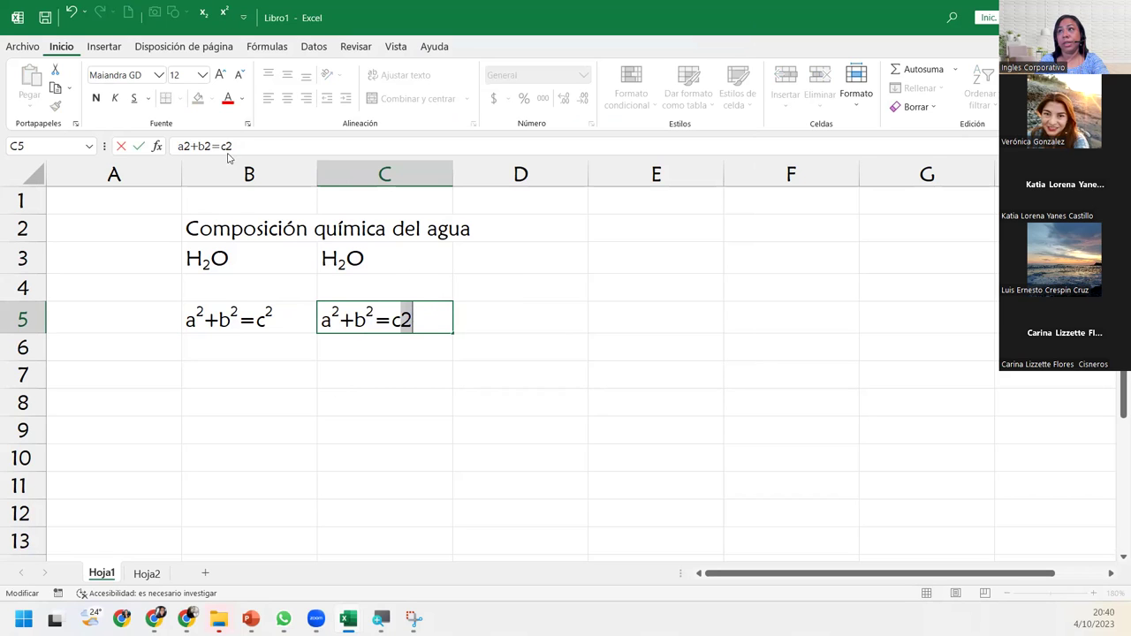
left_click(247, 123)
left_click(398, 233)
left_click(653, 384)
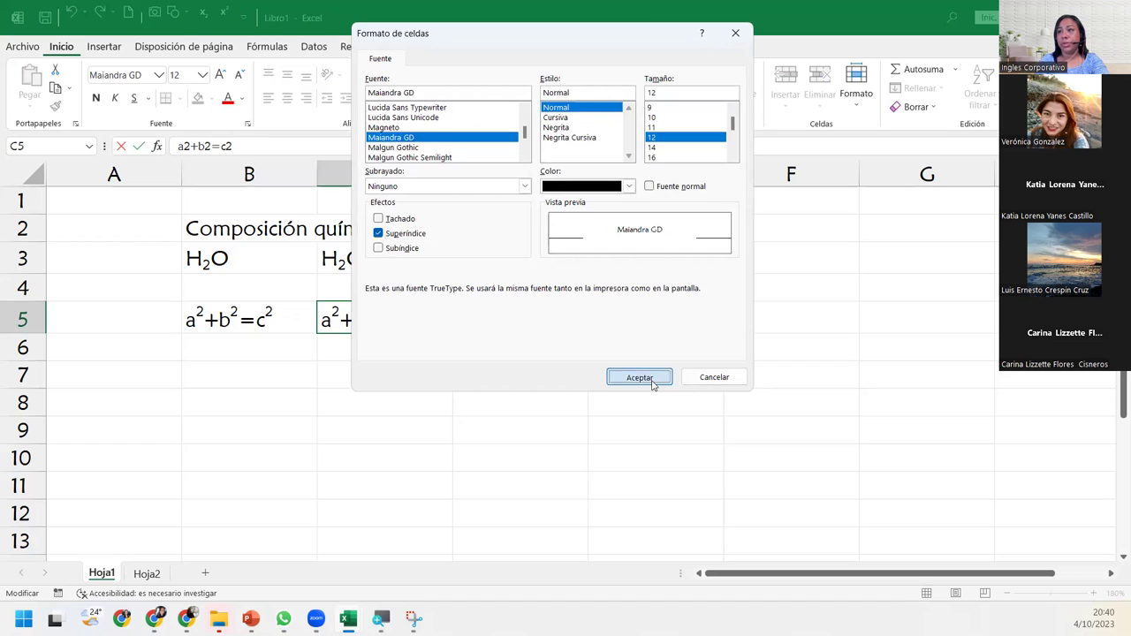
left_click(280, 371)
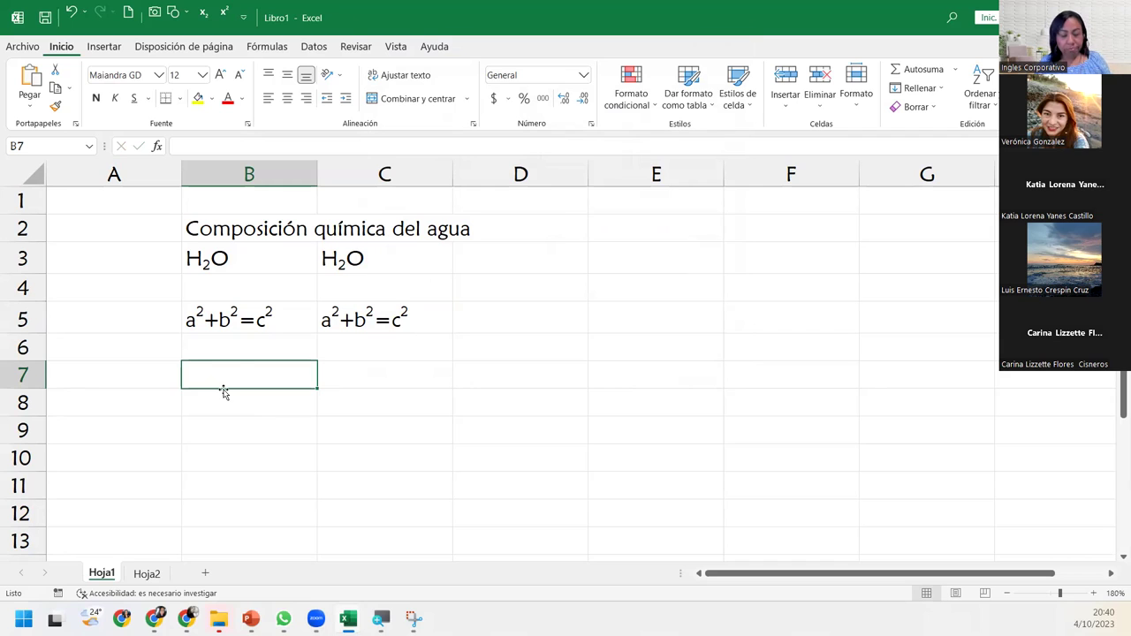
left_click(350, 292)
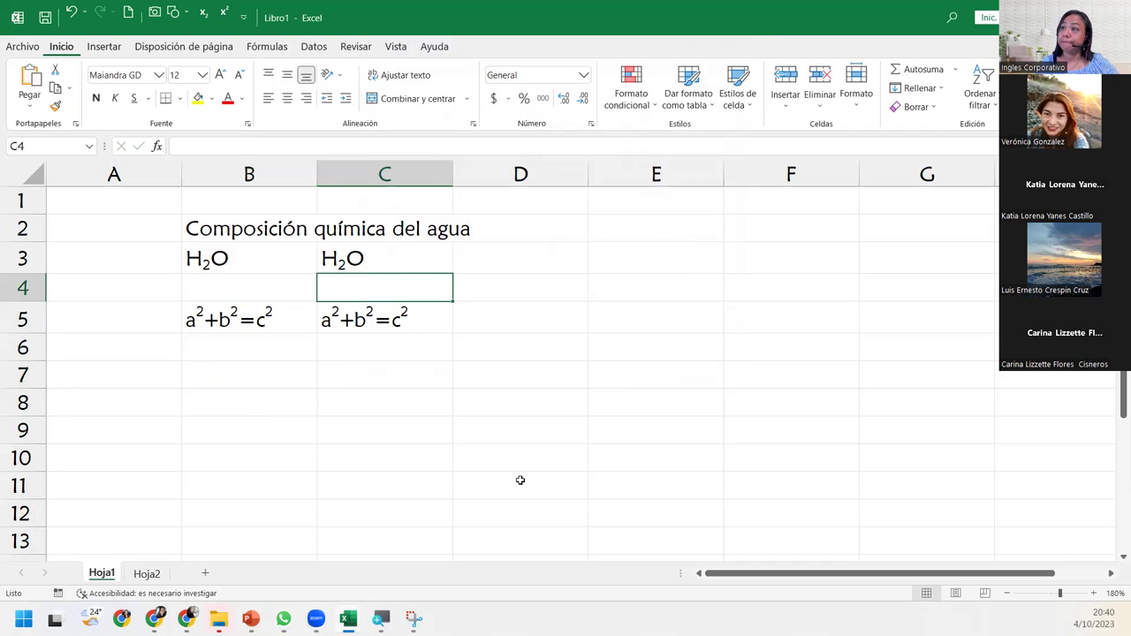
left_click(291, 358)
left_click(279, 426)
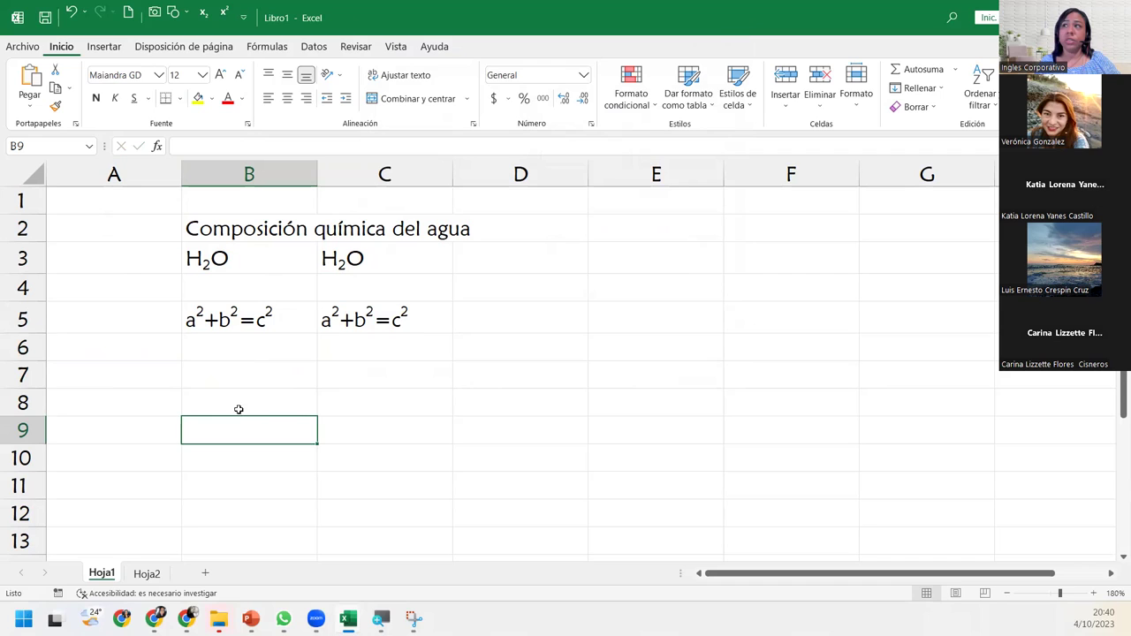
left_click(154, 13)
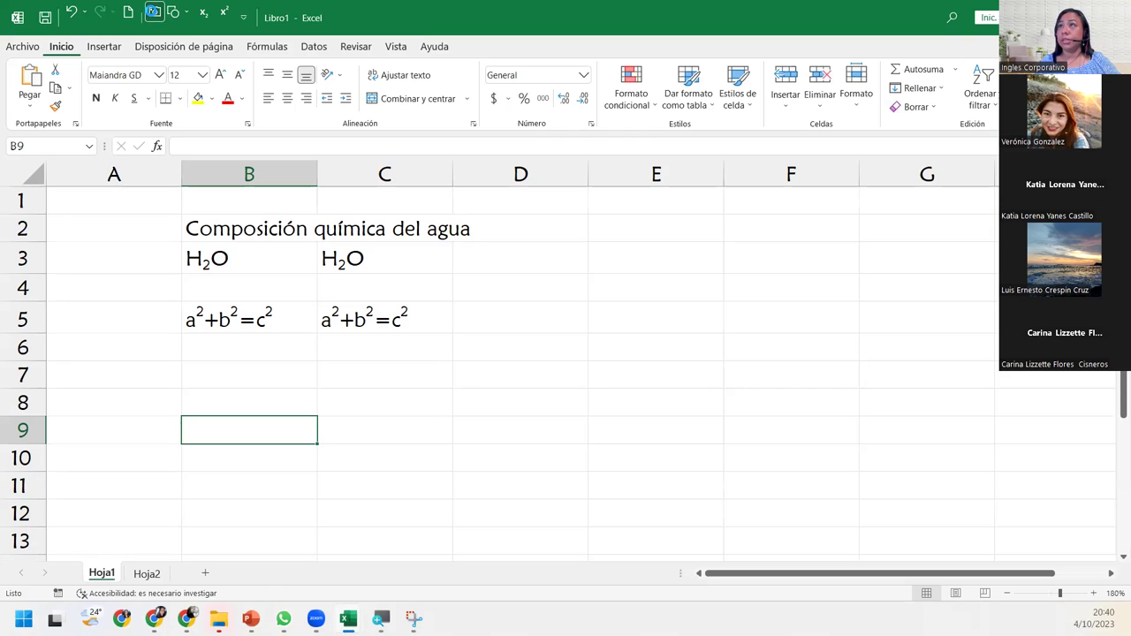
mouse_move(165, 199)
left_mouse_down()
mouse_move(452, 325)
mouse_move(471, 319)
left_mouse_up()
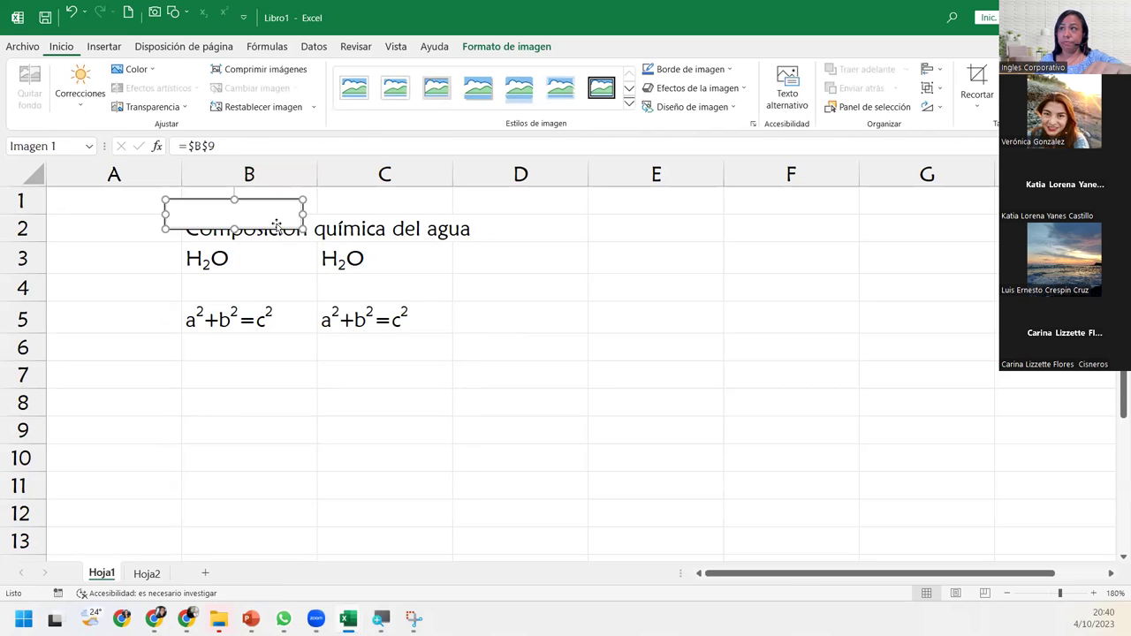
key("Delete")
left_click(265, 226)
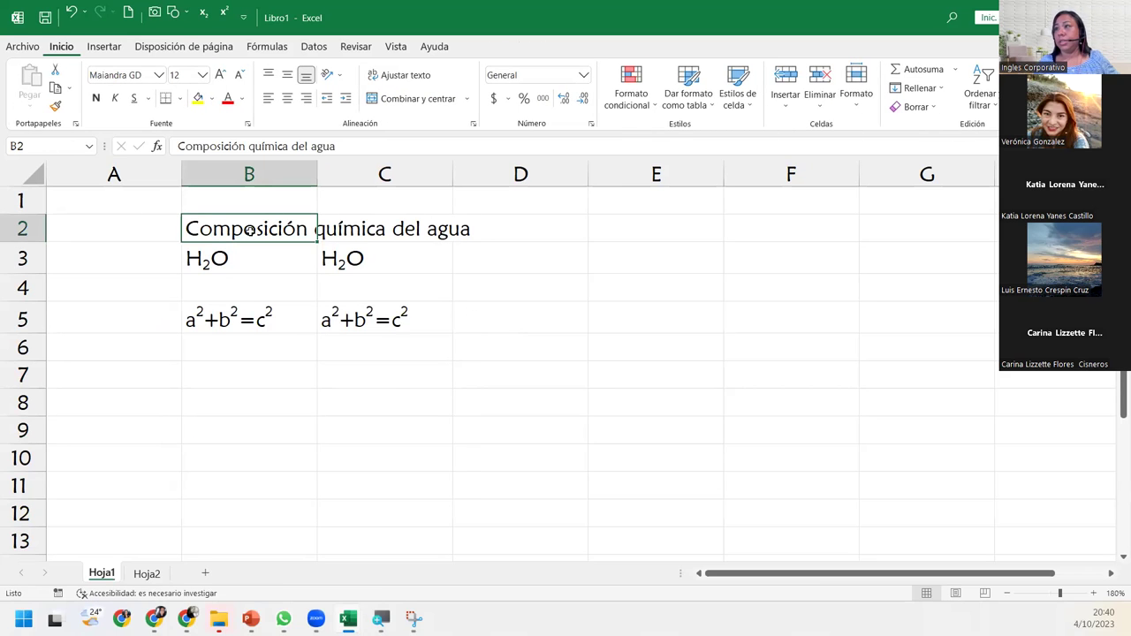
- Create a linked camera picture of cell B3
left_click(230, 267)
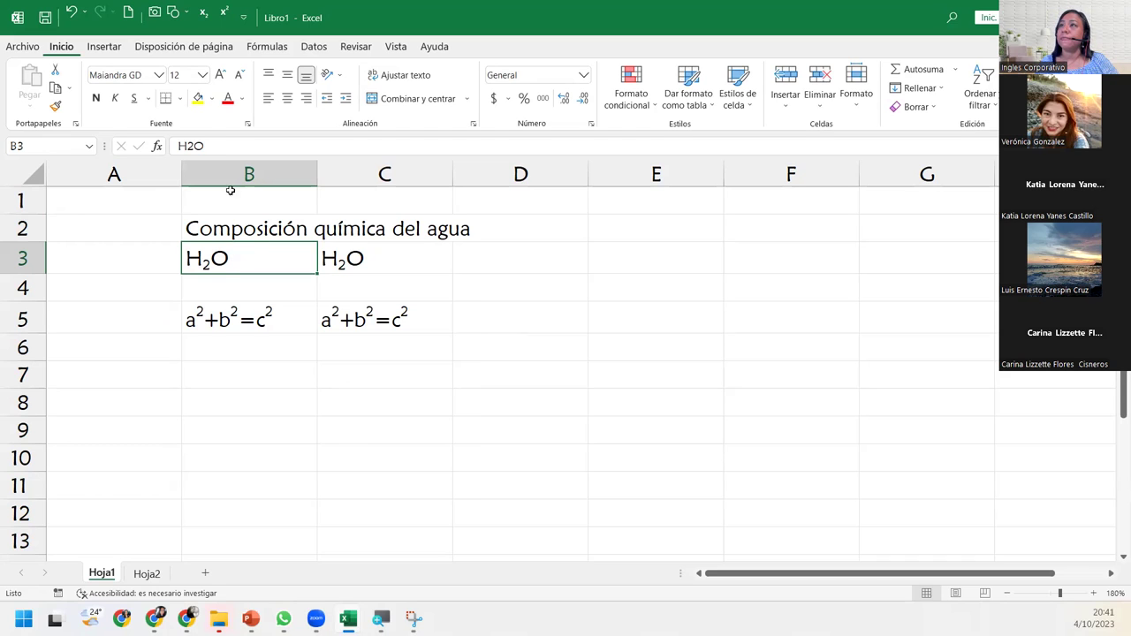
left_click(152, 12)
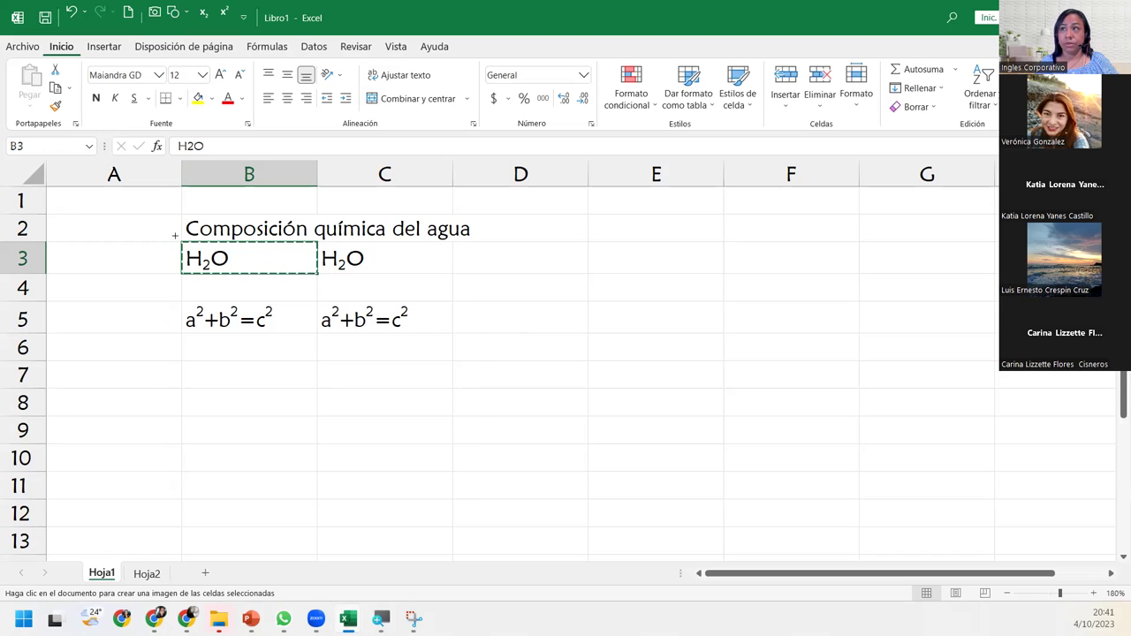
mouse_move(175, 235)
left_mouse_down()
mouse_move(315, 269)
mouse_move(540, 363)
left_mouse_up()
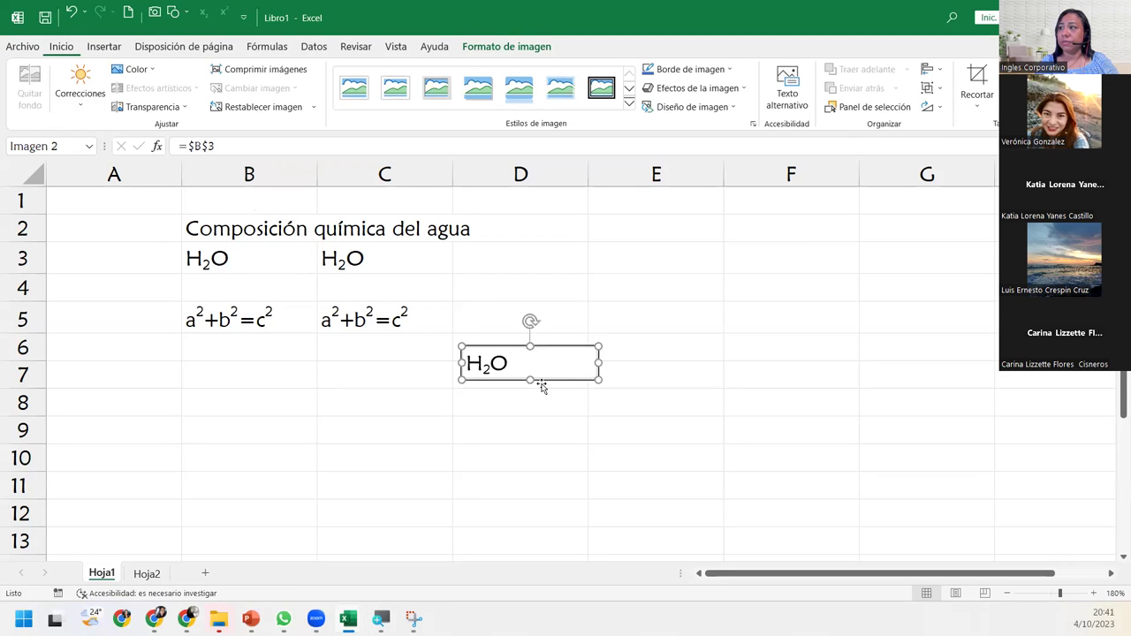
- Drag the H2O picture over cells E3–F4, then reselect B3
left_click_drag(607, 307, 616, 284)
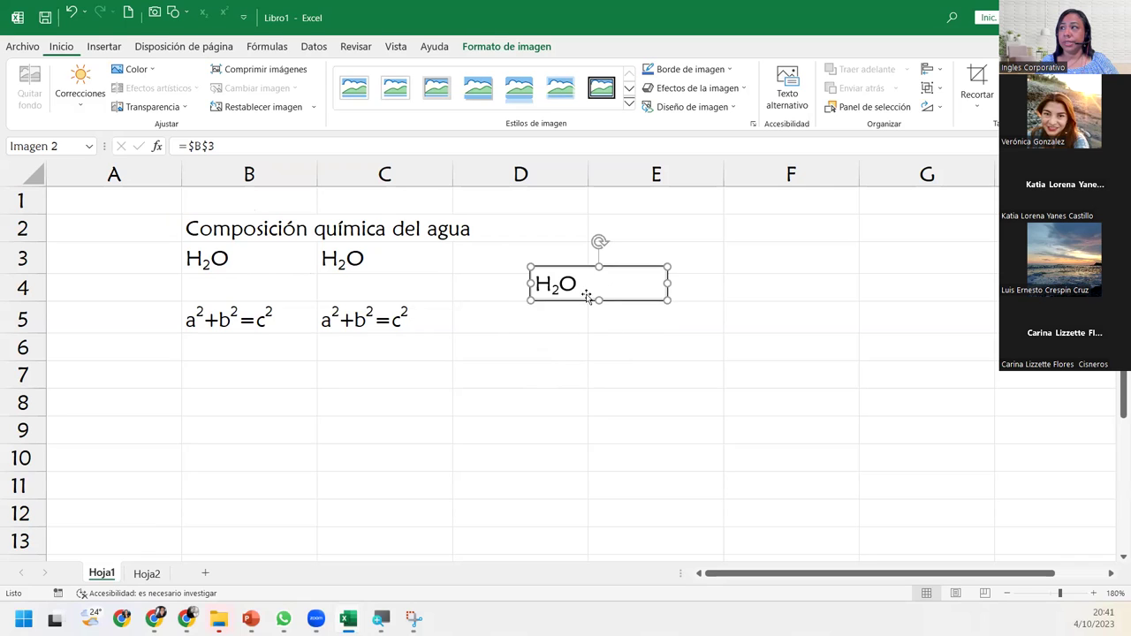
left_click_drag(600, 325, 371, 402)
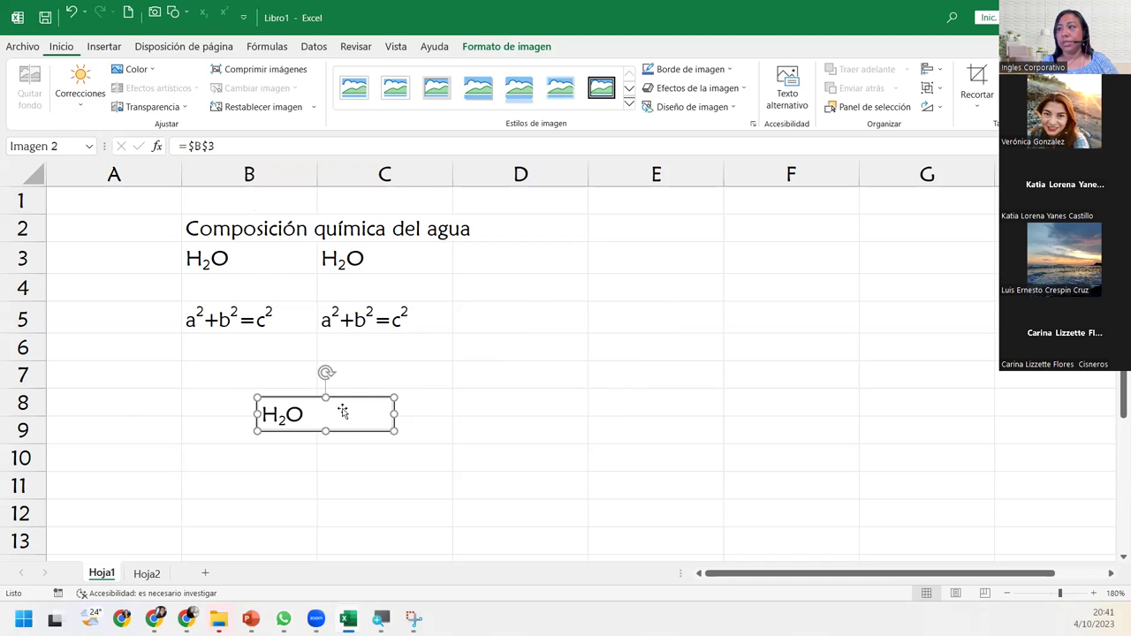
mouse_move(353, 424)
left_mouse_down()
mouse_move(598, 336)
mouse_move(697, 276)
left_mouse_up()
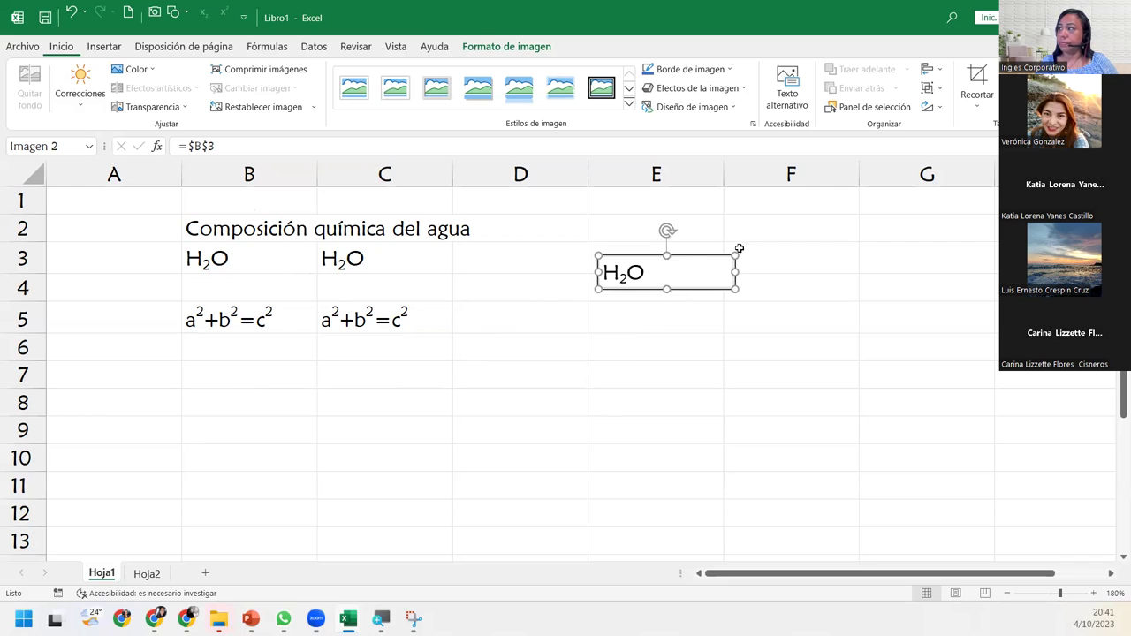
mouse_move(681, 277)
left_mouse_down()
mouse_move(708, 252)
mouse_move(695, 277)
left_mouse_up()
left_click(282, 266)
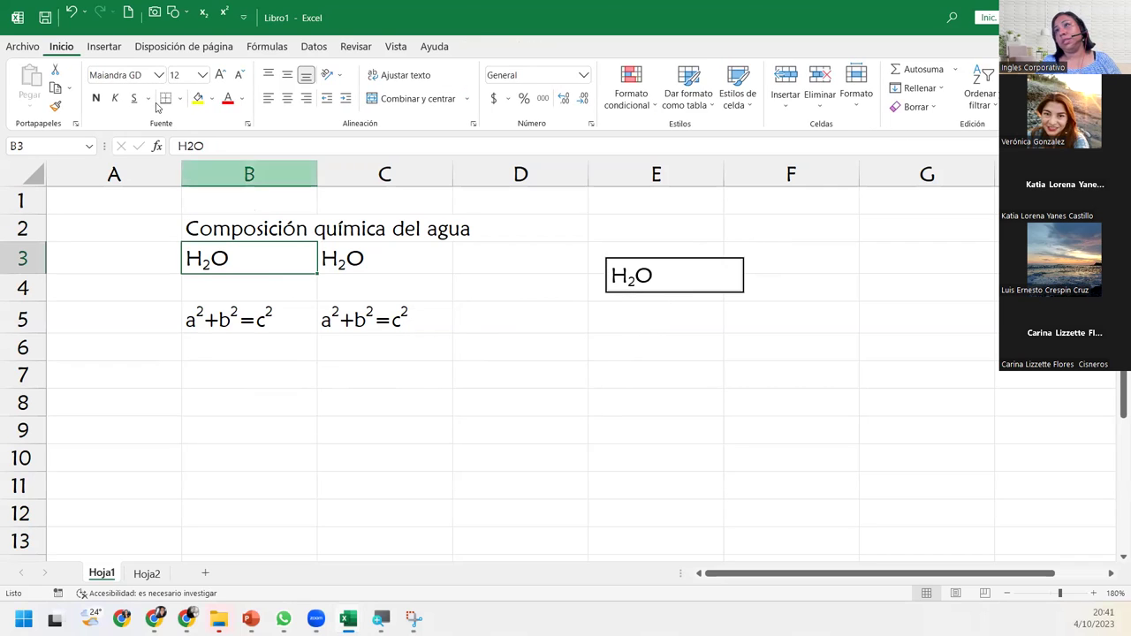
- Try red and dark olive-green font colours on B3's H2O
left_click(232, 101)
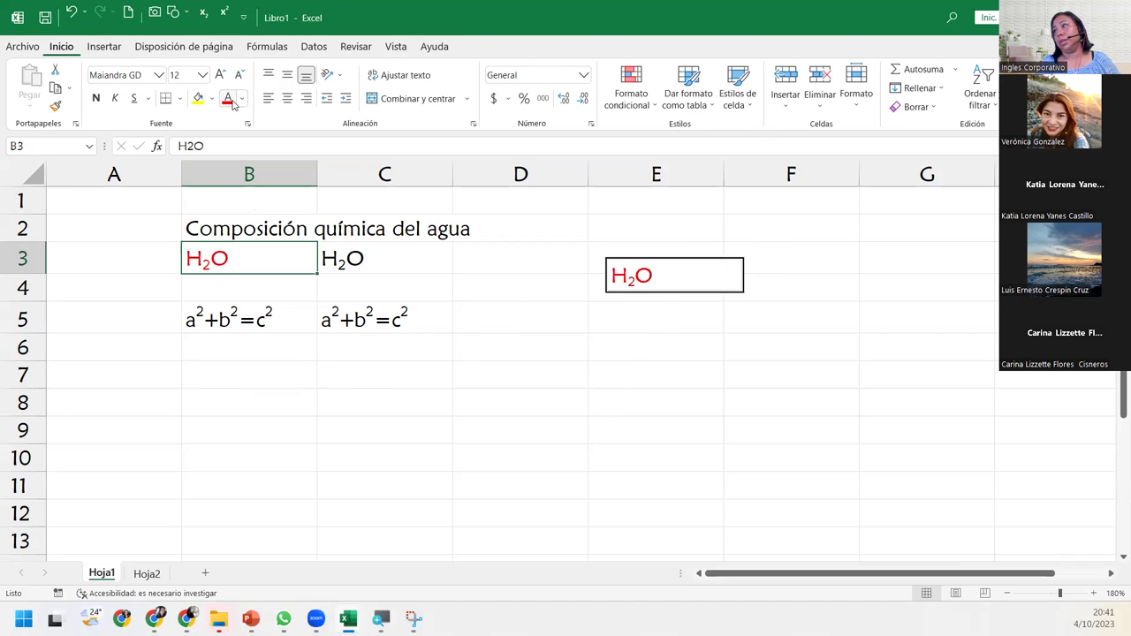
mouse_move(639, 291)
left_mouse_down()
mouse_move(497, 458)
mouse_move(720, 303)
left_mouse_up()
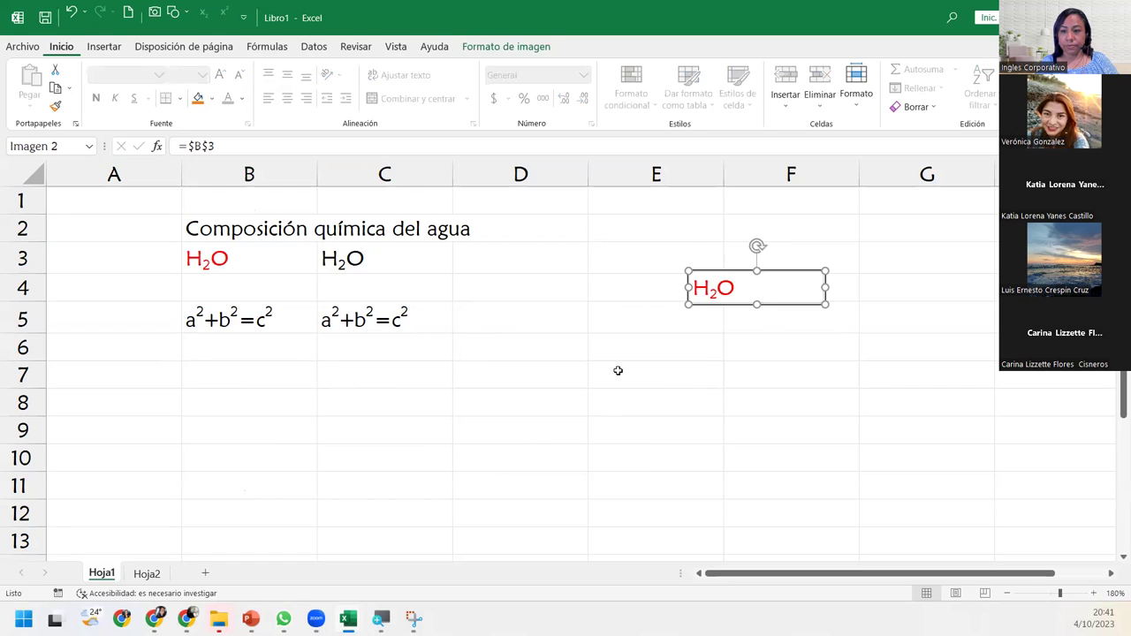
left_click(220, 260)
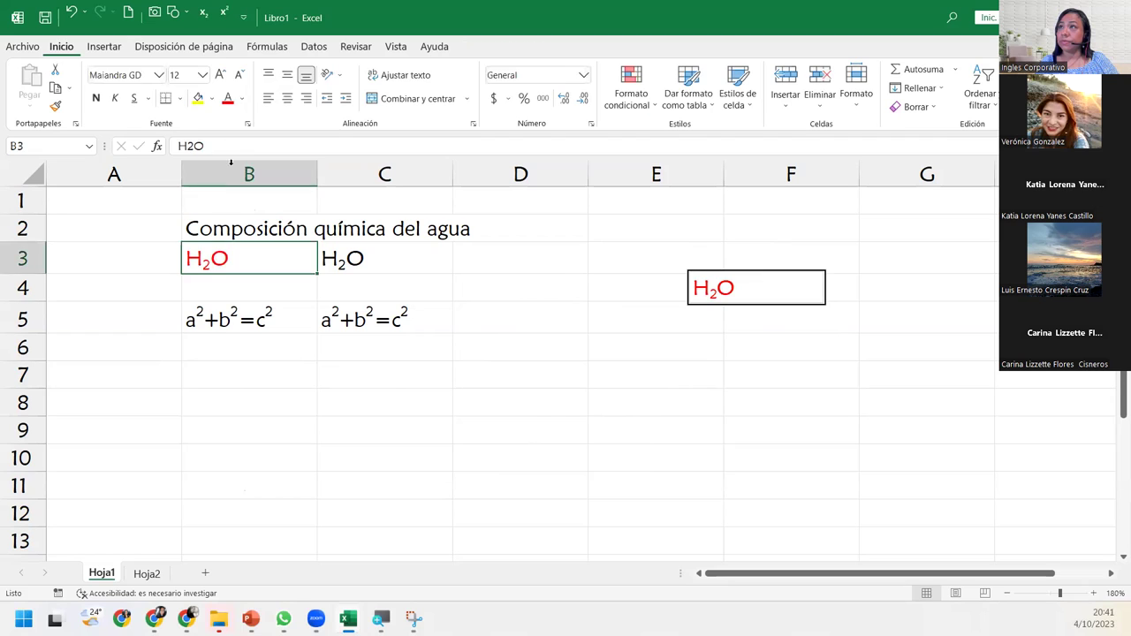
left_click(243, 98)
left_click(331, 195)
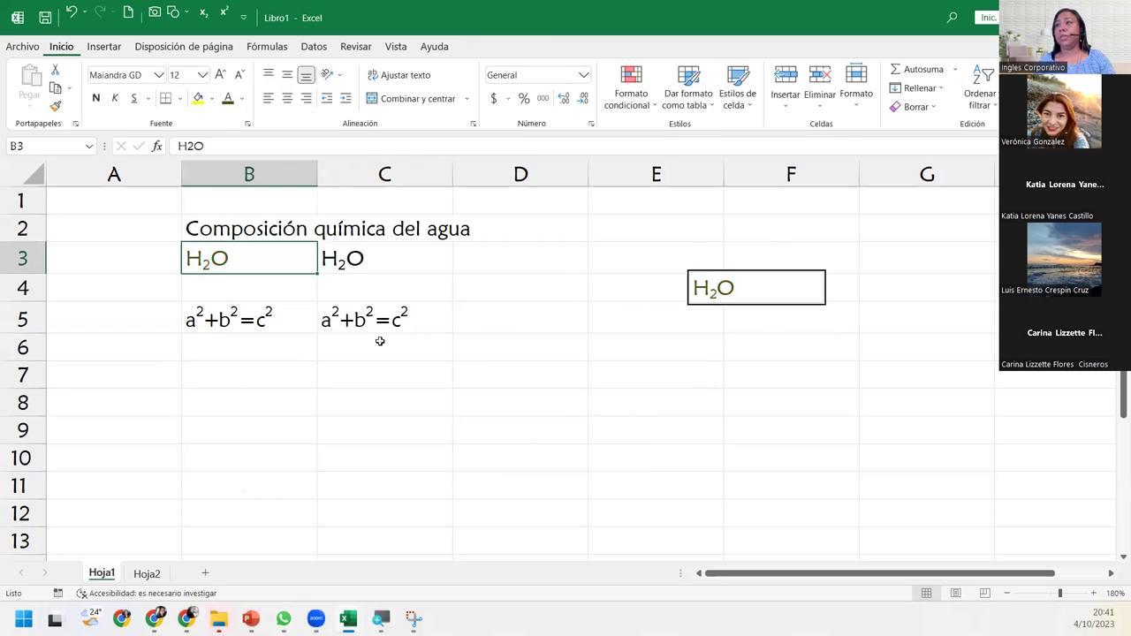
left_click(397, 377)
- Undo the colours back to black and delete the linked H2O picture
key("ctrl+z")
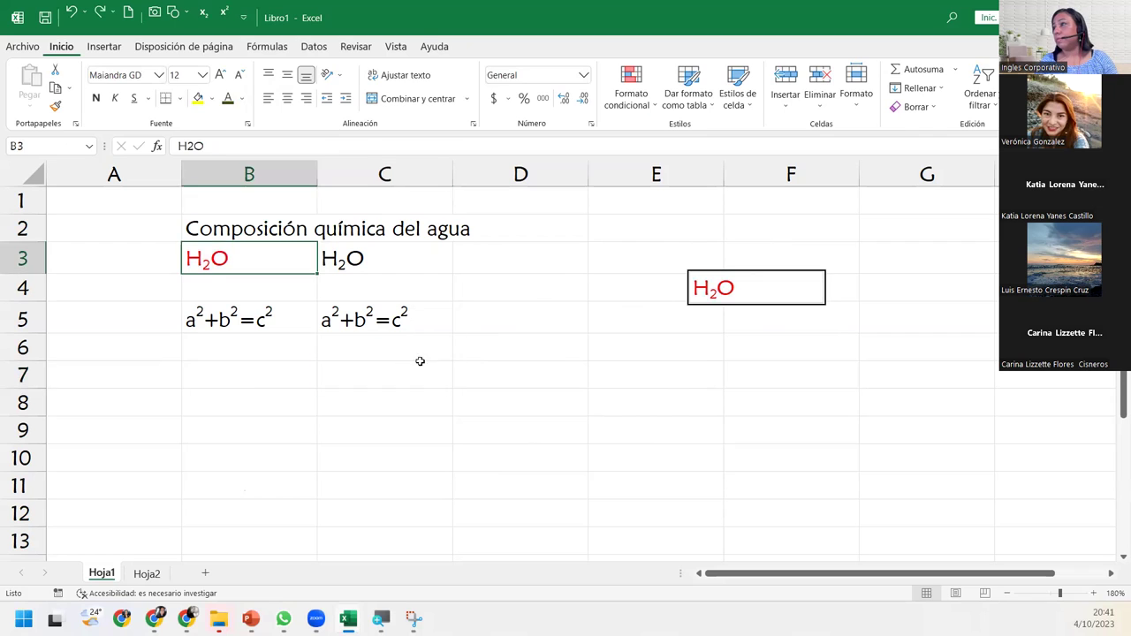
key("ctrl+z")
key("ctrl+z")
left_click(672, 276)
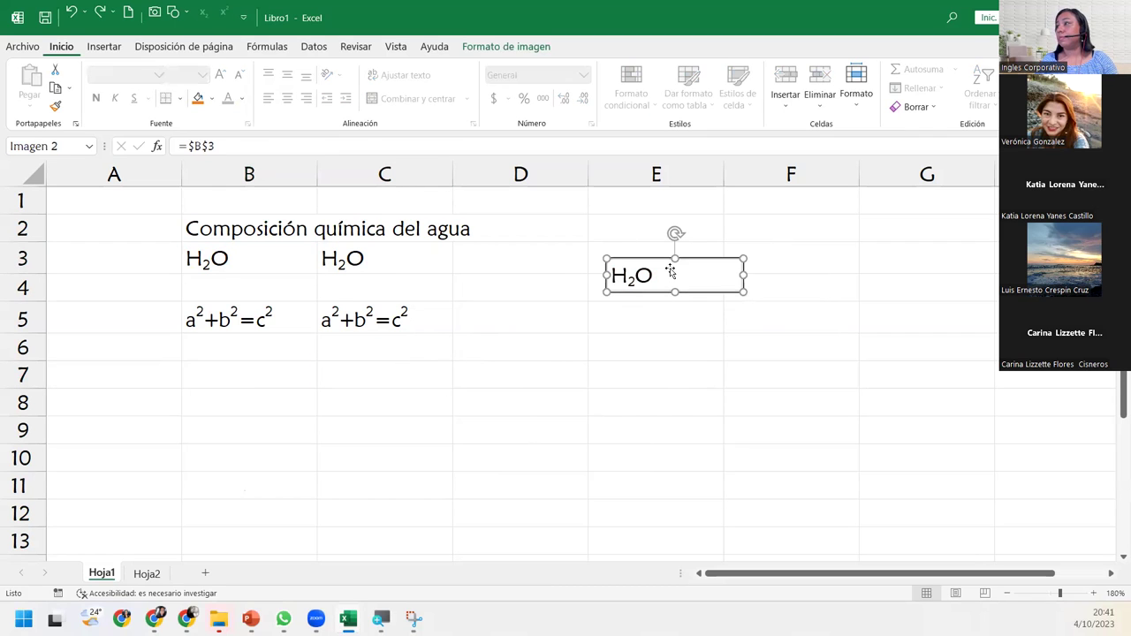
key("Delete")
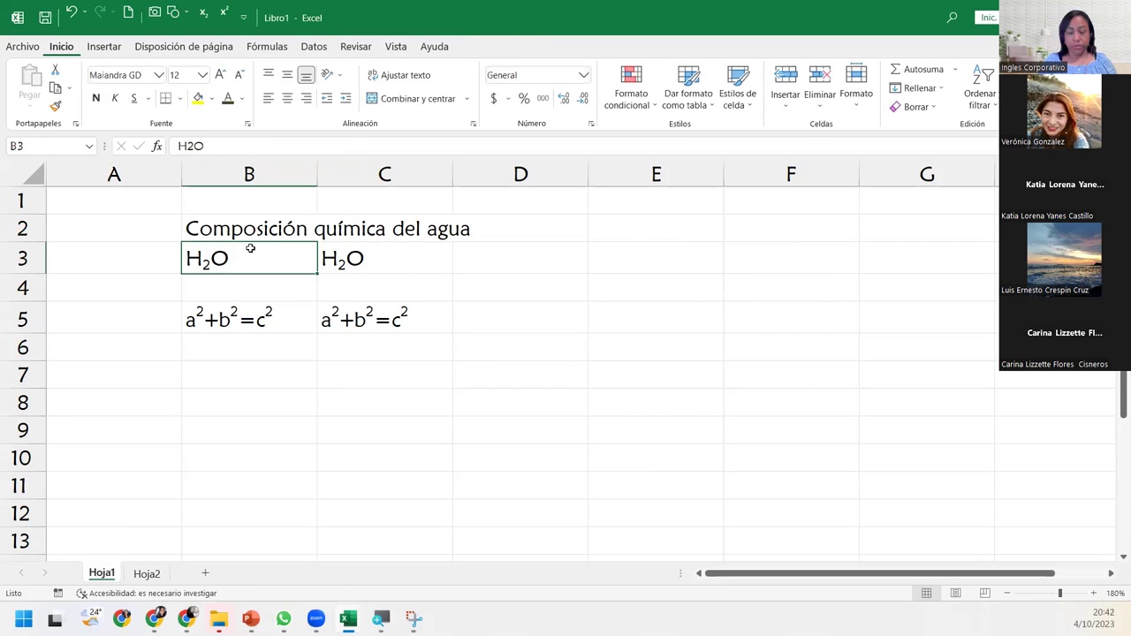
- Capture B3 with the Camera tool and place the new picture over cell E3
left_click(251, 248)
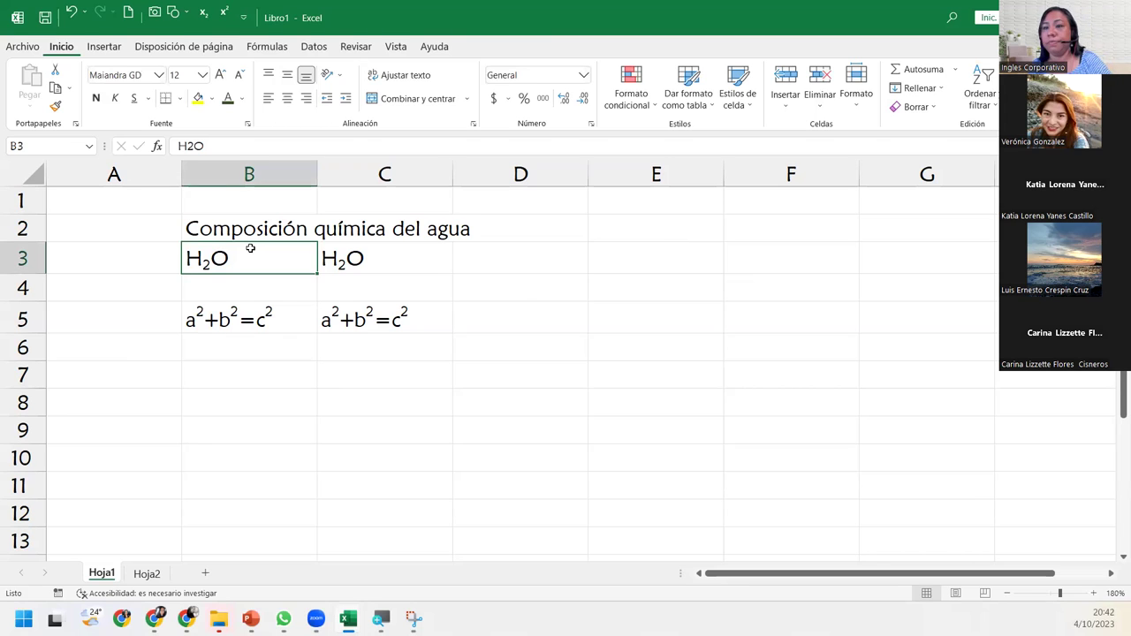
left_click(152, 11)
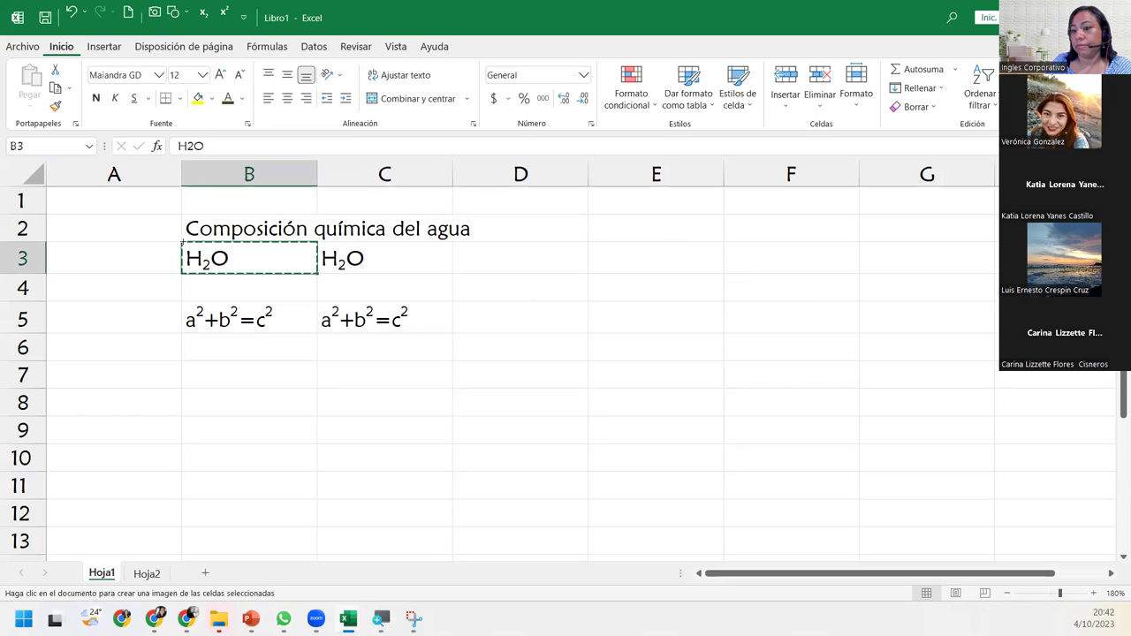
left_click(182, 242)
mouse_move(252, 262)
left_mouse_down()
mouse_move(433, 261)
mouse_move(607, 314)
mouse_move(705, 254)
mouse_move(677, 241)
left_mouse_up()
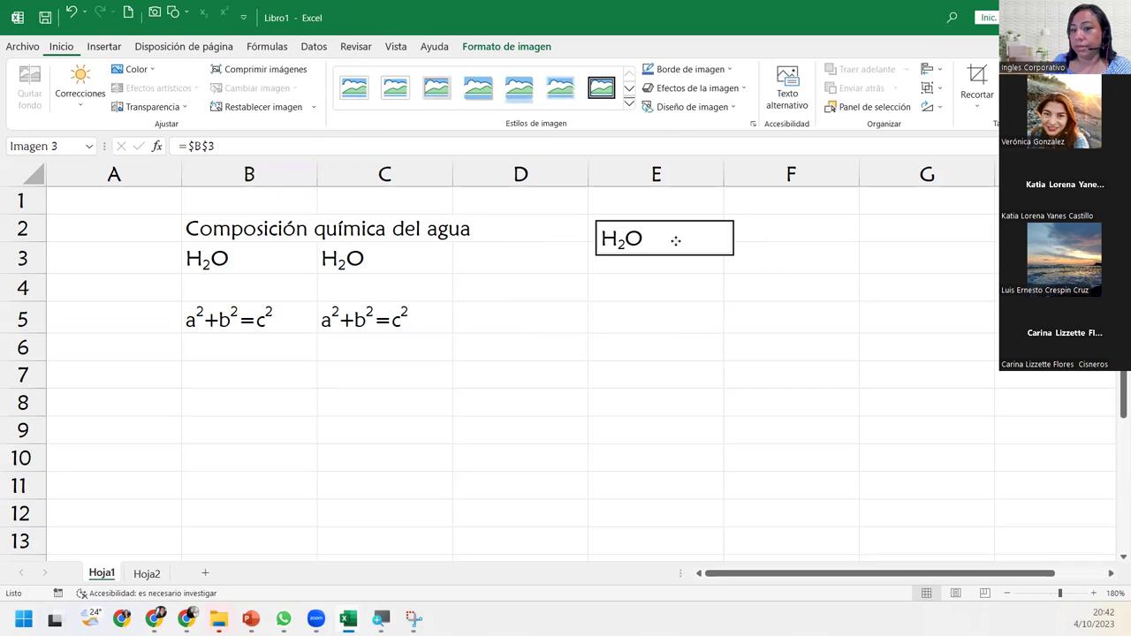
left_click_drag(676, 241, 671, 258)
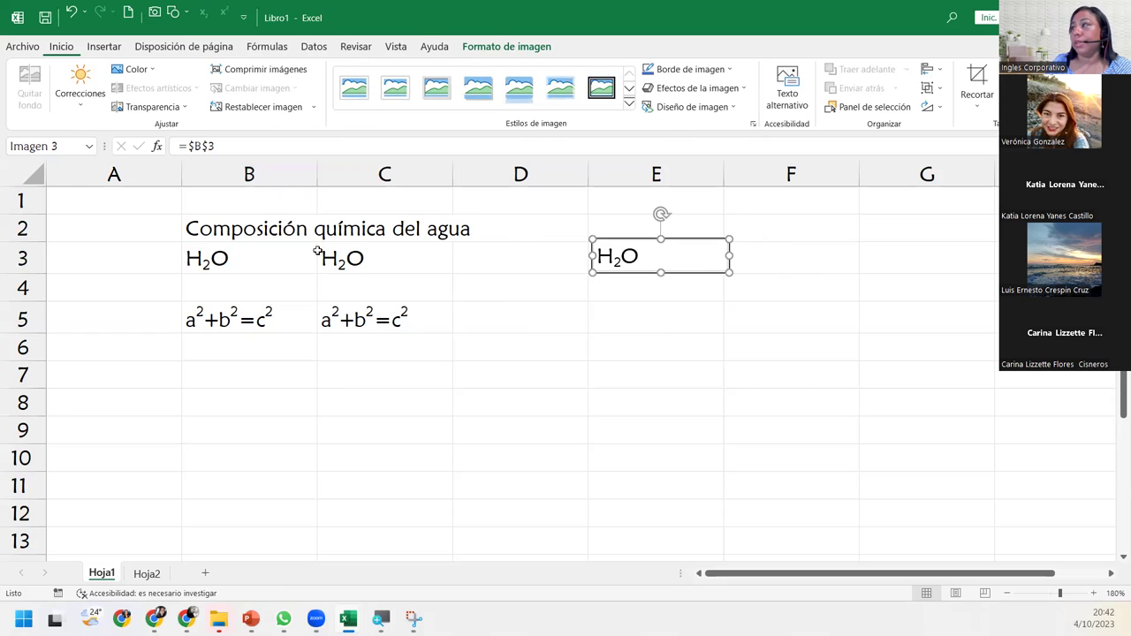
- Color B3's H2O text blue so the linked picture turns blue, and drag the picture toward D4
left_click(270, 258)
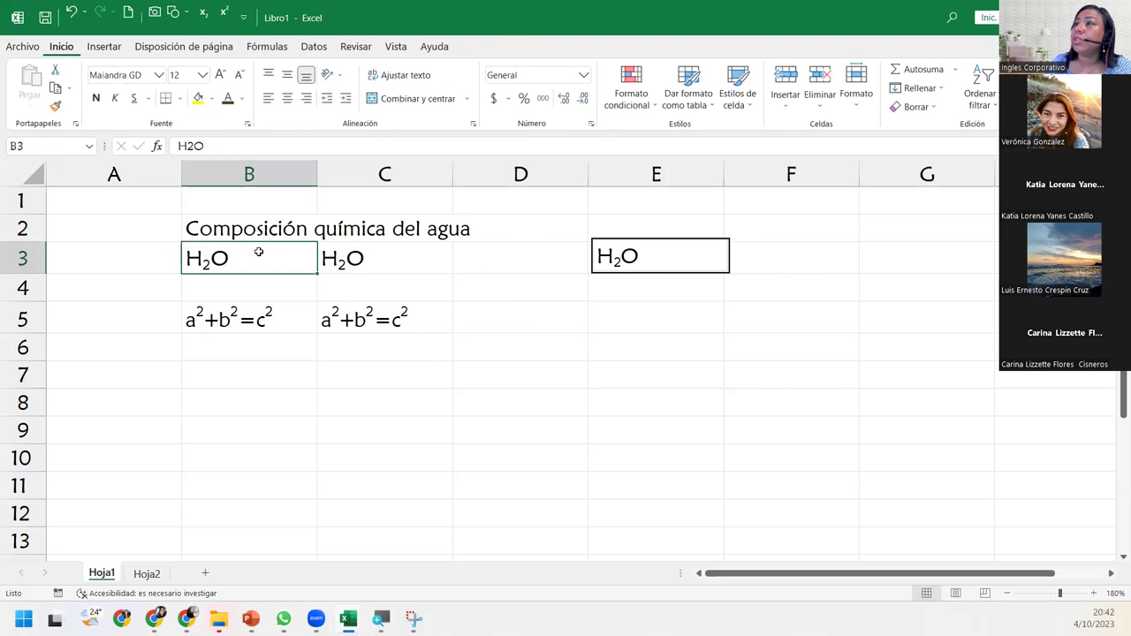
left_click(242, 98)
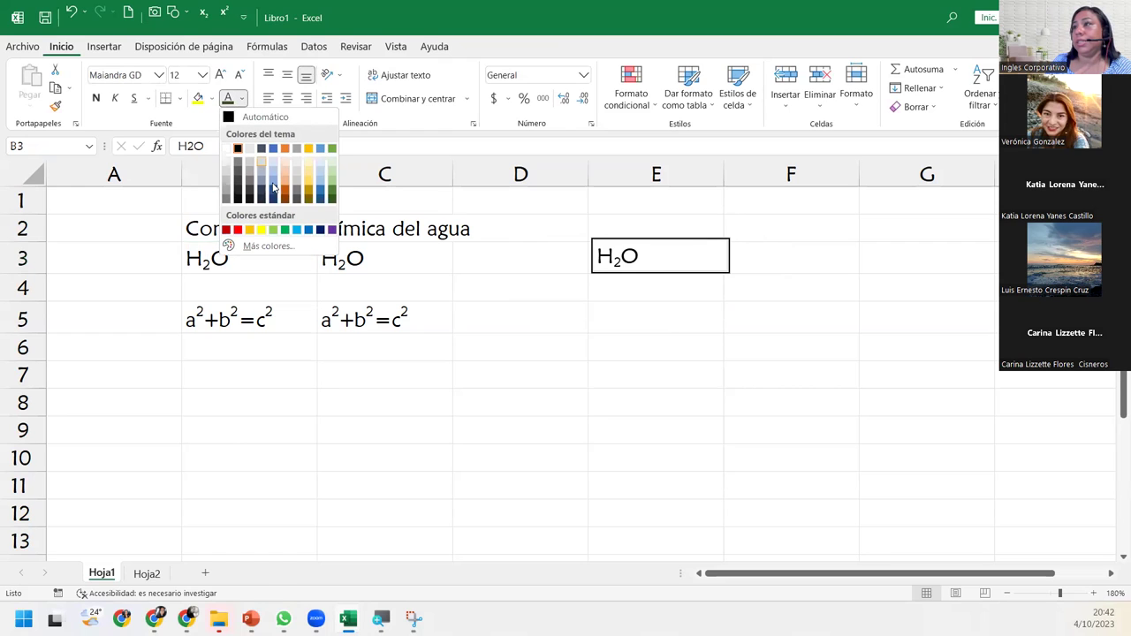
left_click(309, 230)
left_click(671, 256)
mouse_move(671, 256)
left_mouse_down()
mouse_move(366, 405)
mouse_move(279, 399)
mouse_move(539, 448)
mouse_move(538, 471)
mouse_move(592, 311)
mouse_move(580, 297)
left_mouse_up()
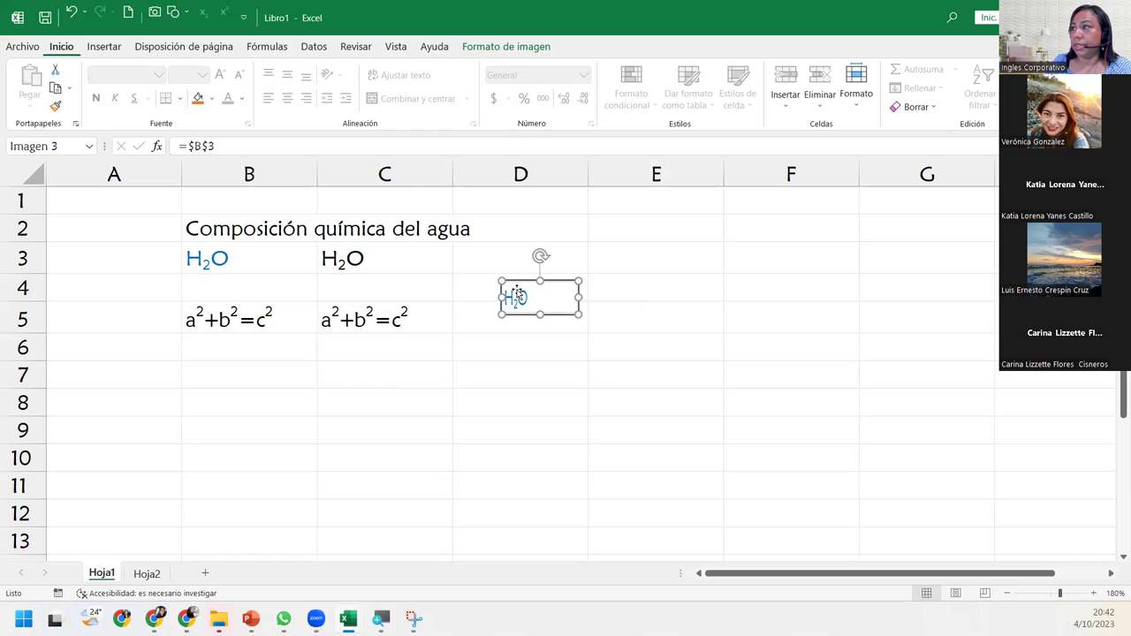
- Undo the picture resize and move the blue H2O picture down below the formulas to around D6
left_click(71, 13)
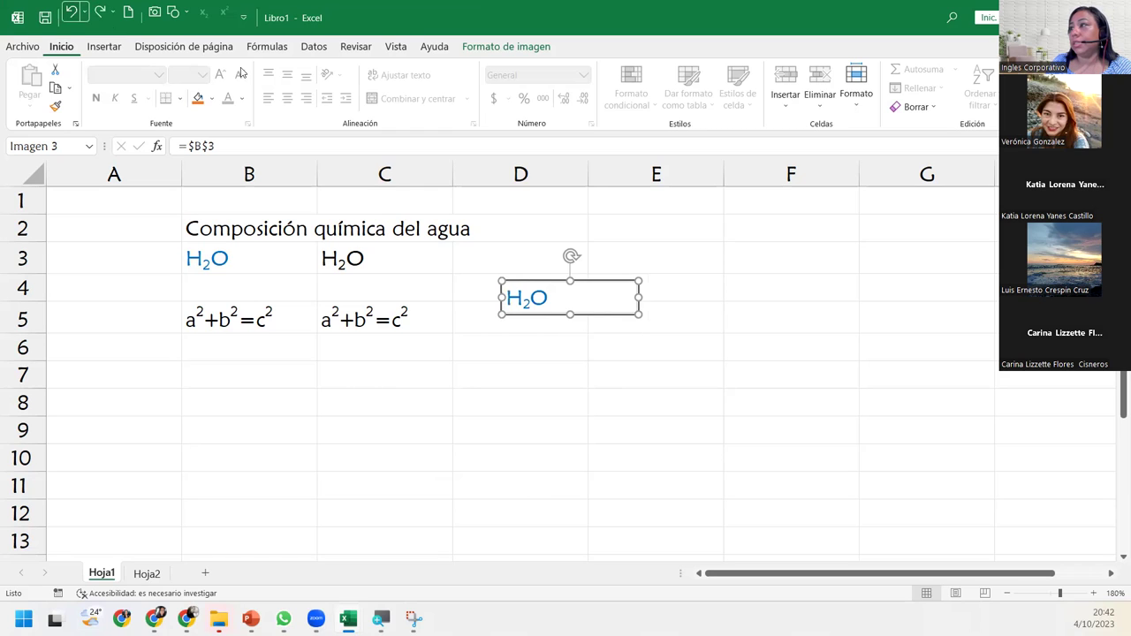
left_click_drag(557, 290, 663, 299)
mouse_move(654, 352)
left_mouse_down()
mouse_move(454, 401)
mouse_move(429, 456)
mouse_move(604, 374)
left_mouse_up()
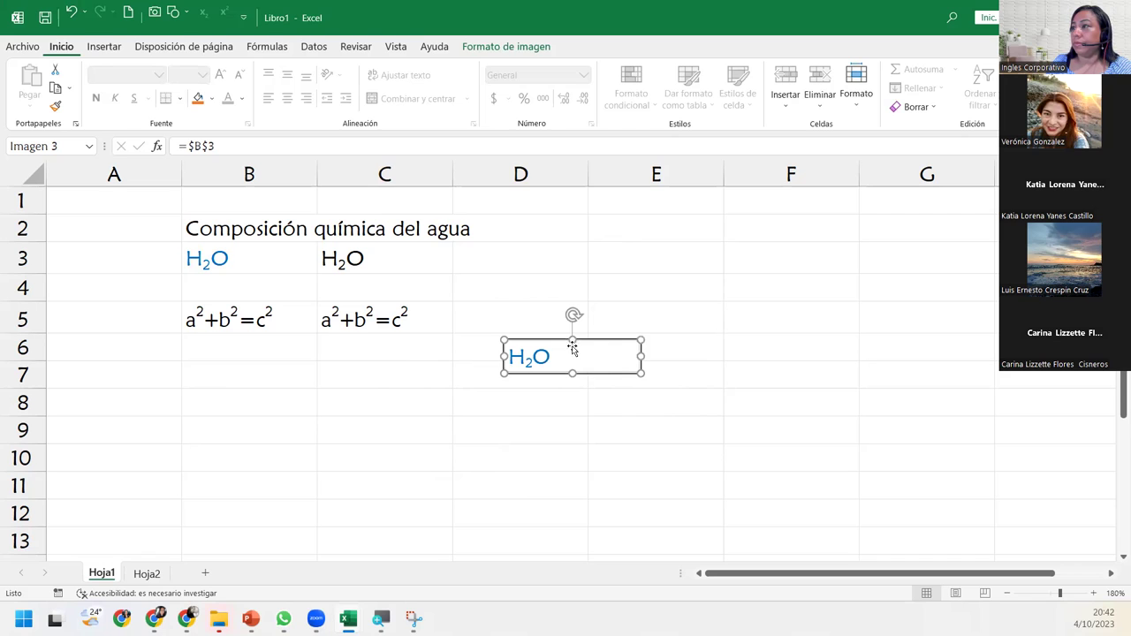
left_click(442, 414)
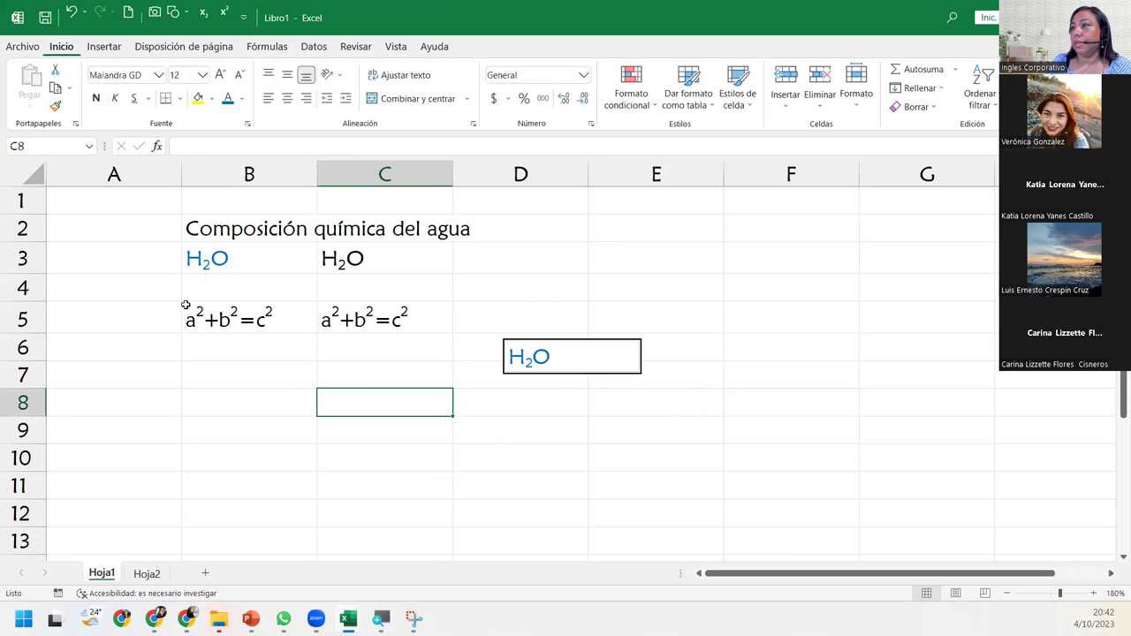
- Capture B5:C5 with the Camera tool, place the linked picture, then delete it
left_click_drag(188, 305, 422, 315)
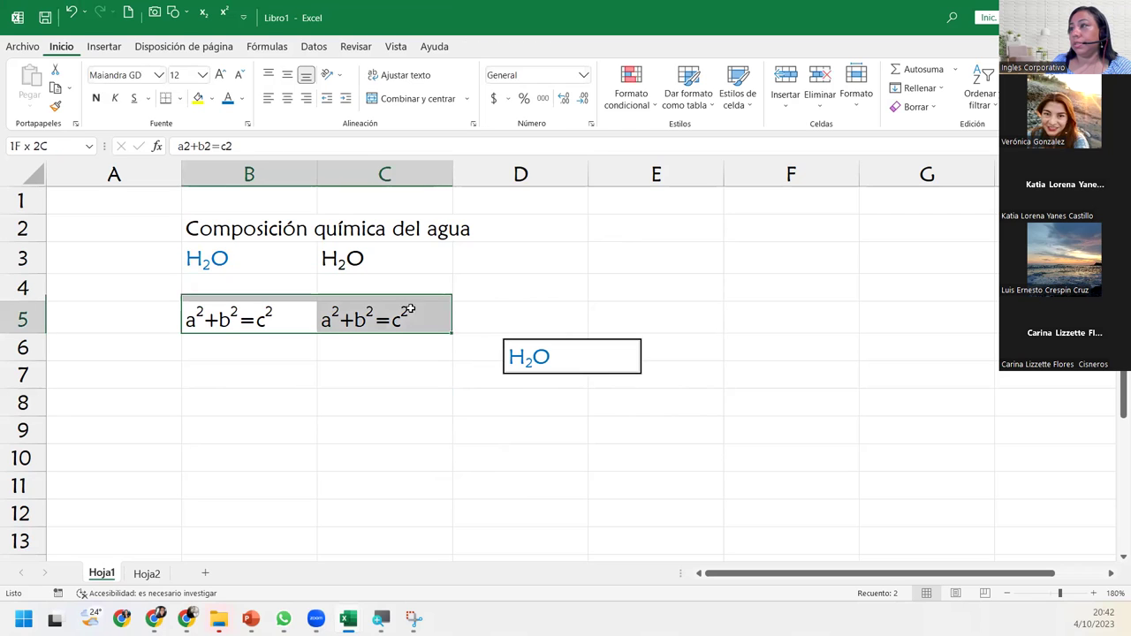
left_click(154, 13)
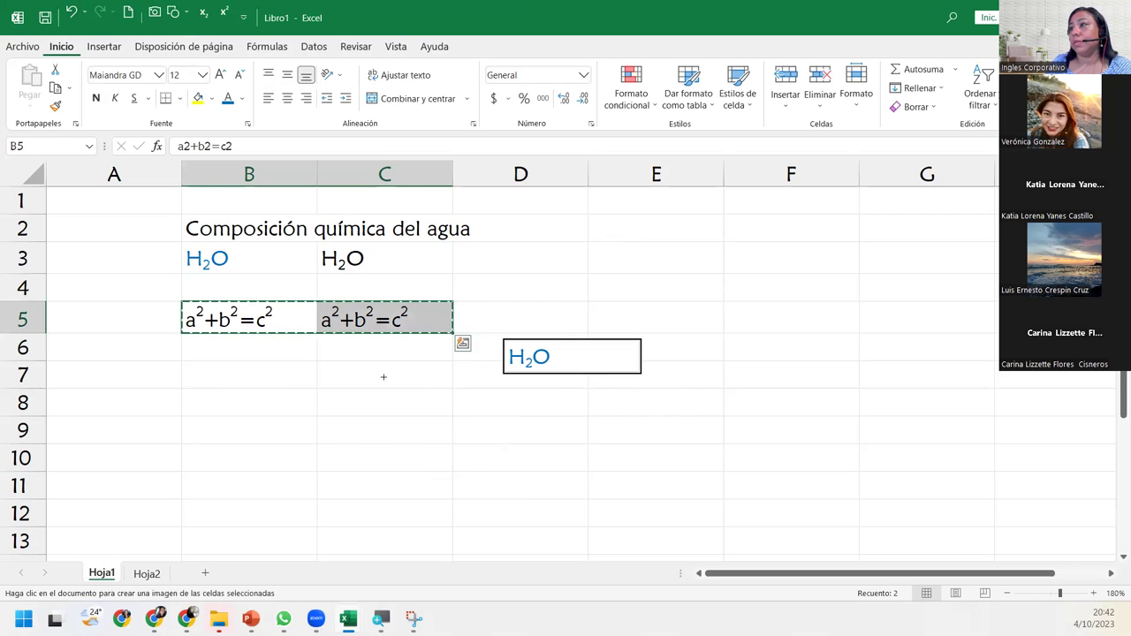
left_click(317, 304)
mouse_move(406, 325)
left_mouse_down()
mouse_move(682, 325)
mouse_move(697, 479)
left_mouse_up()
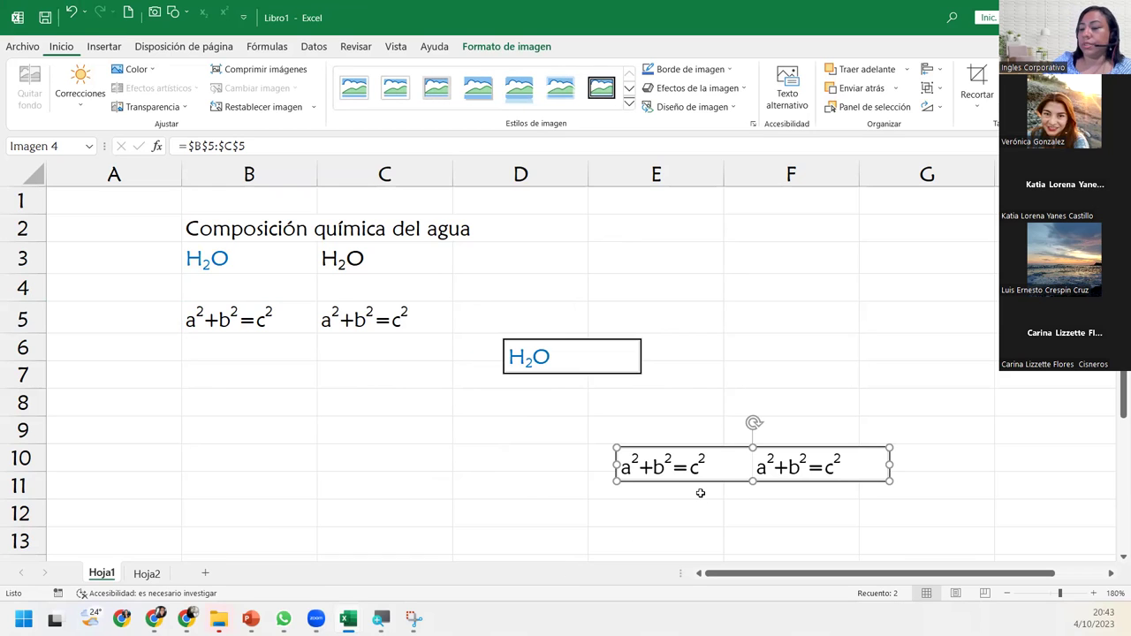
key("Delete")
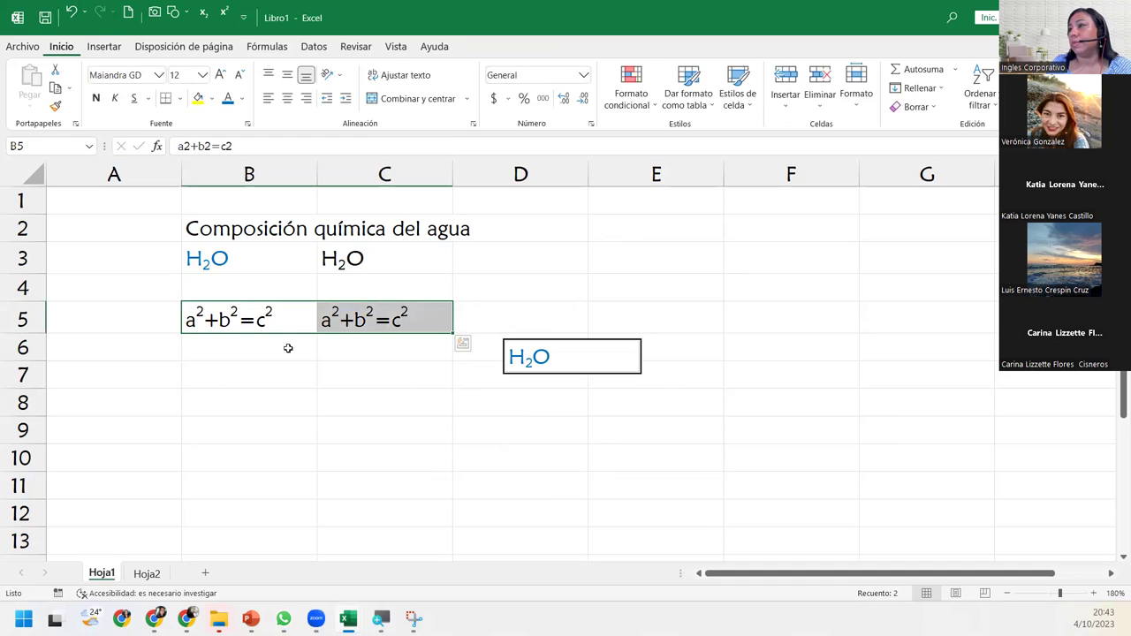
- Reselect B5:C5 and place a new linked equations picture below the H2O box around D8
left_click(288, 346)
left_click(259, 319)
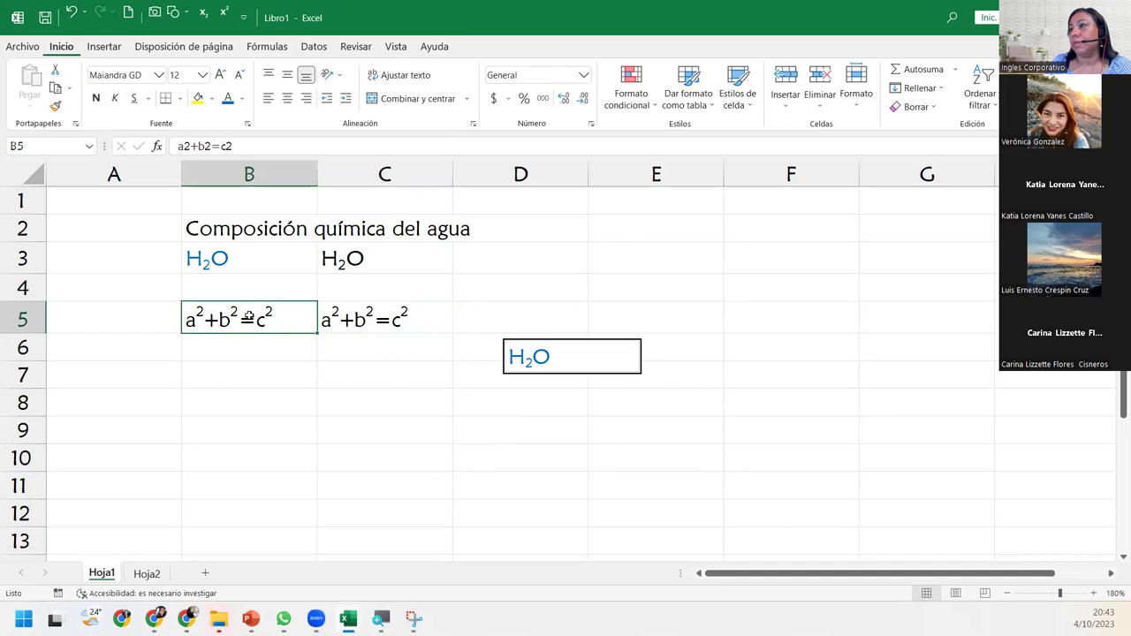
left_click(355, 315, "shift")
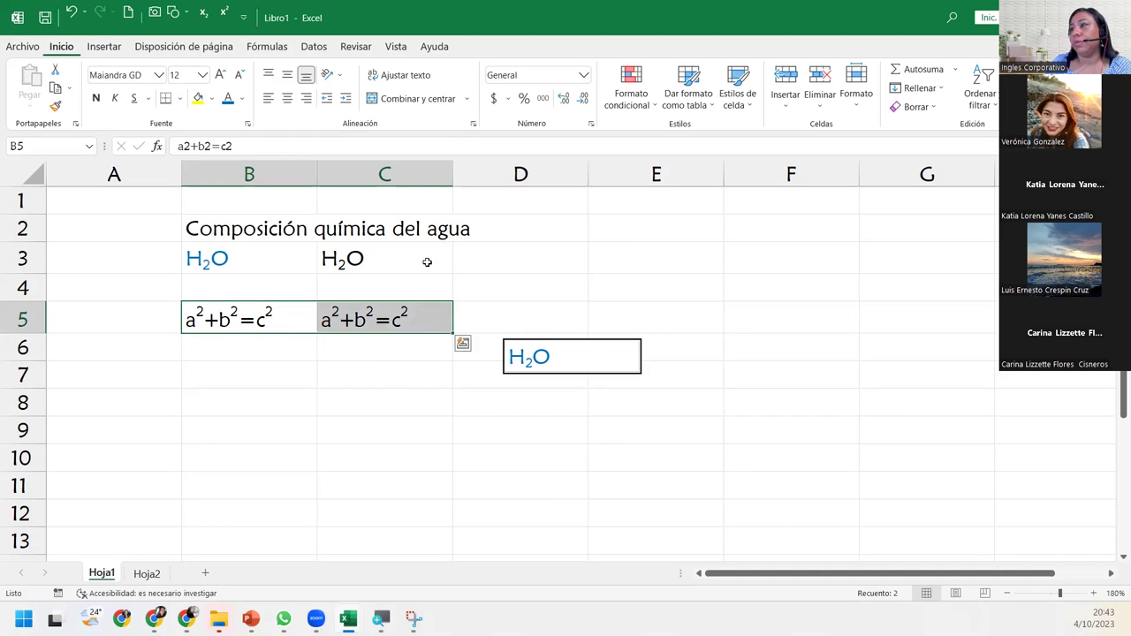
left_click(154, 12)
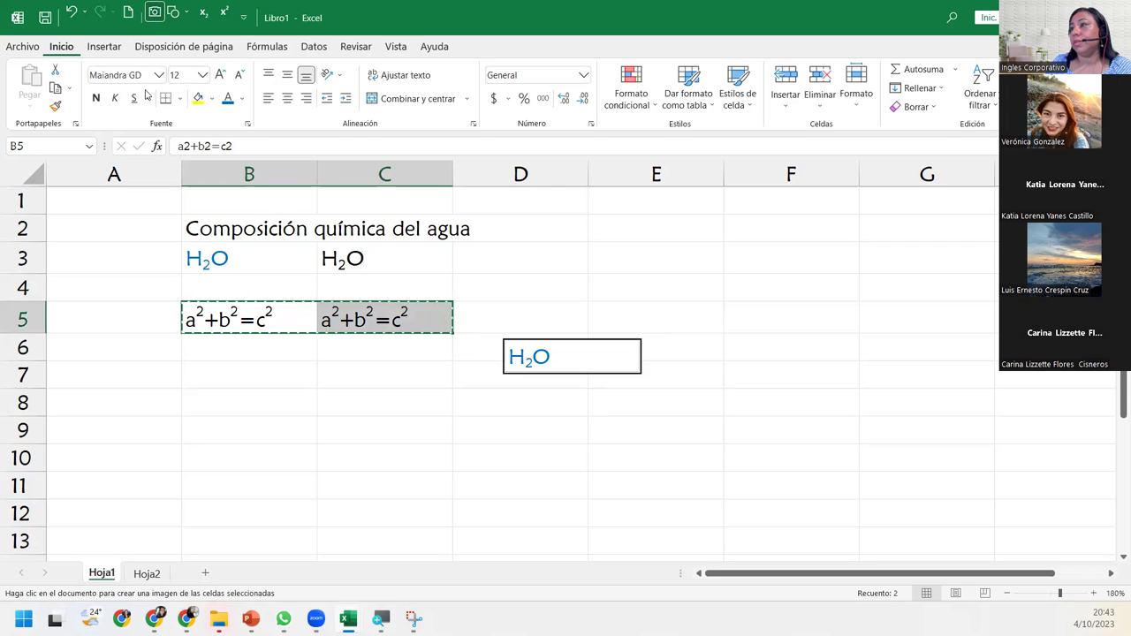
left_click(227, 322)
left_click_drag(364, 350, 693, 408)
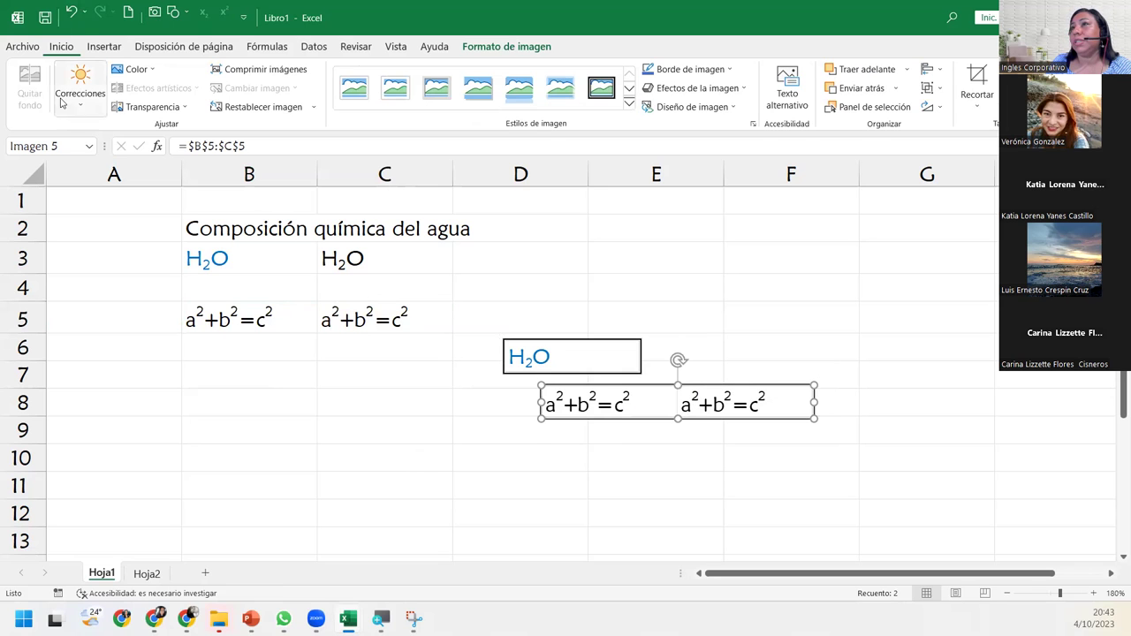
left_click(36, 51)
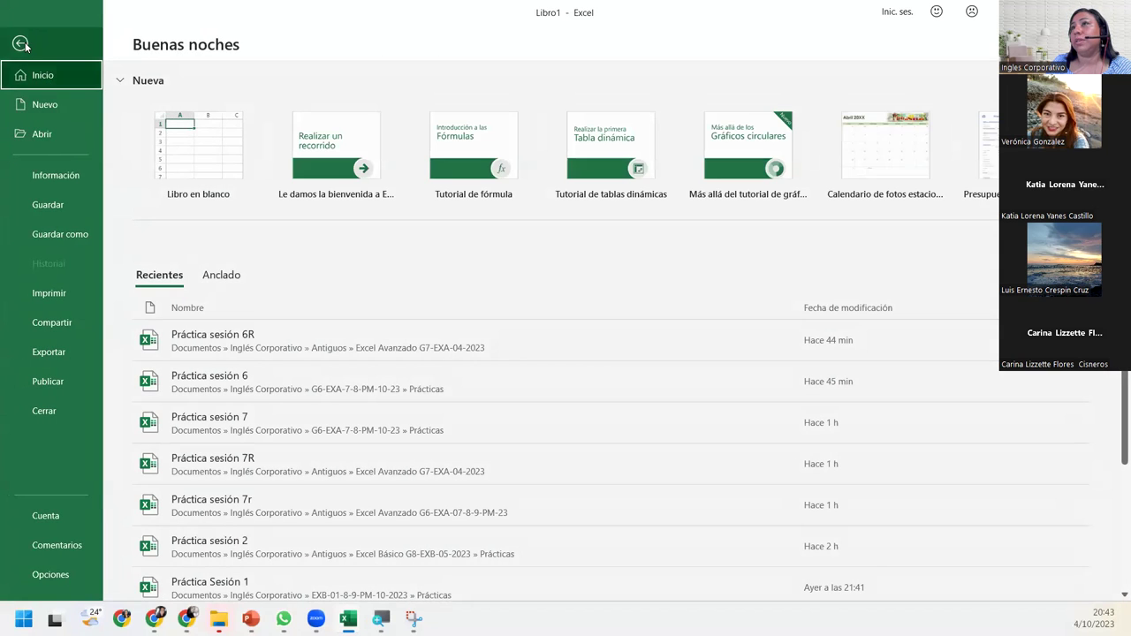
- Return to the sheet and delete the linked equations picture
key("Escape")
left_click(63, 49)
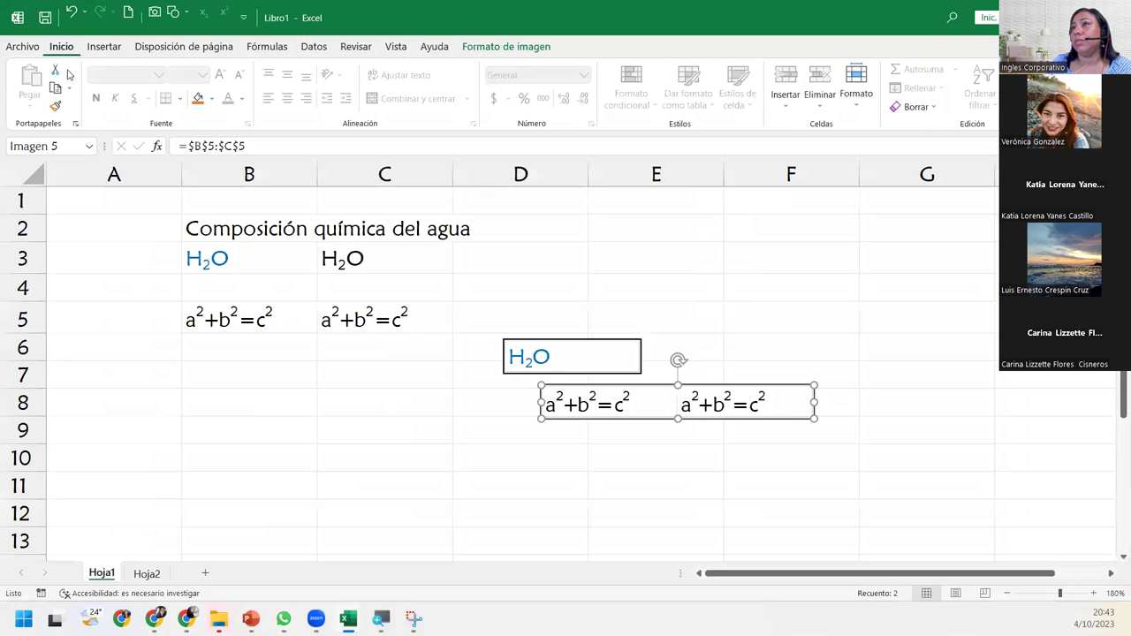
left_click(55, 71)
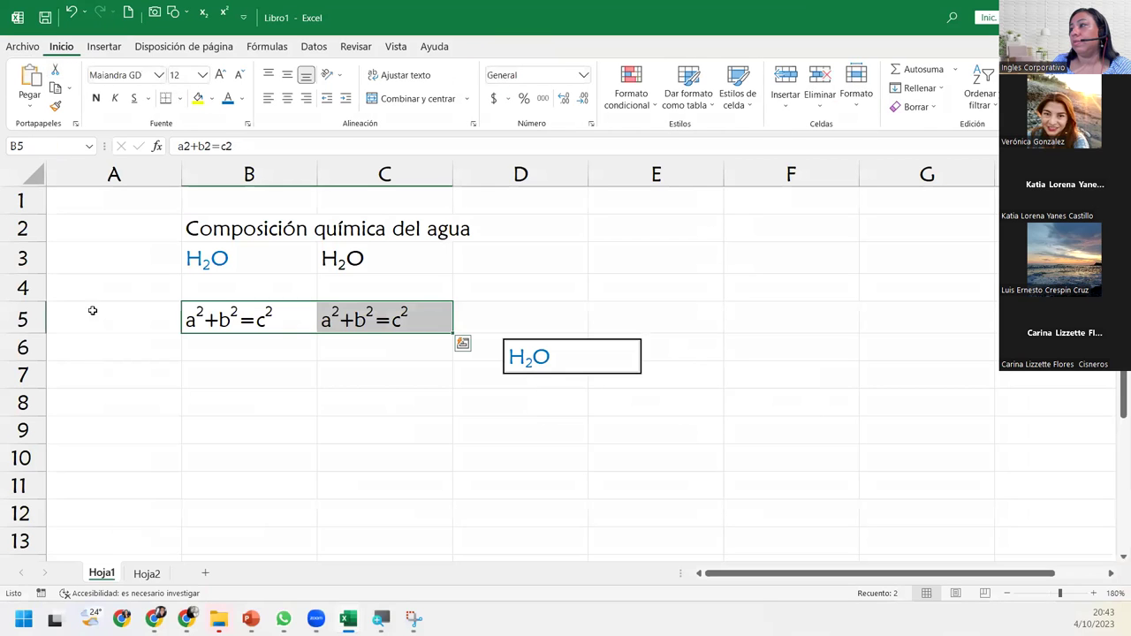
- On Hoja2, copy cell A1, cancel the copy, and return to Hoja1
left_click(147, 574)
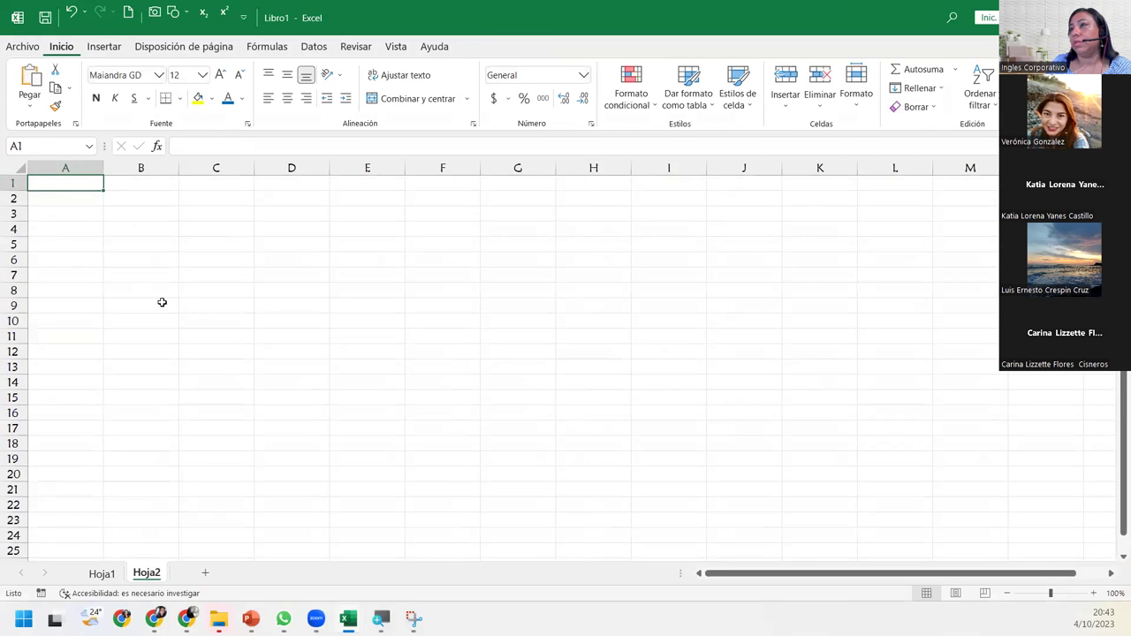
left_click(55, 88)
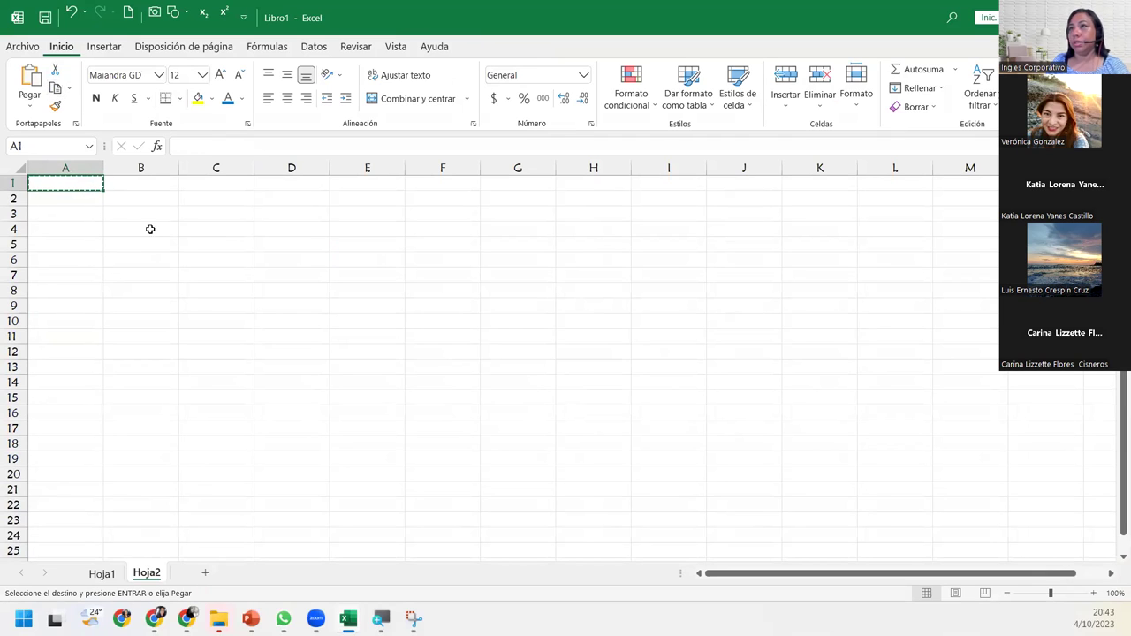
key("Escape")
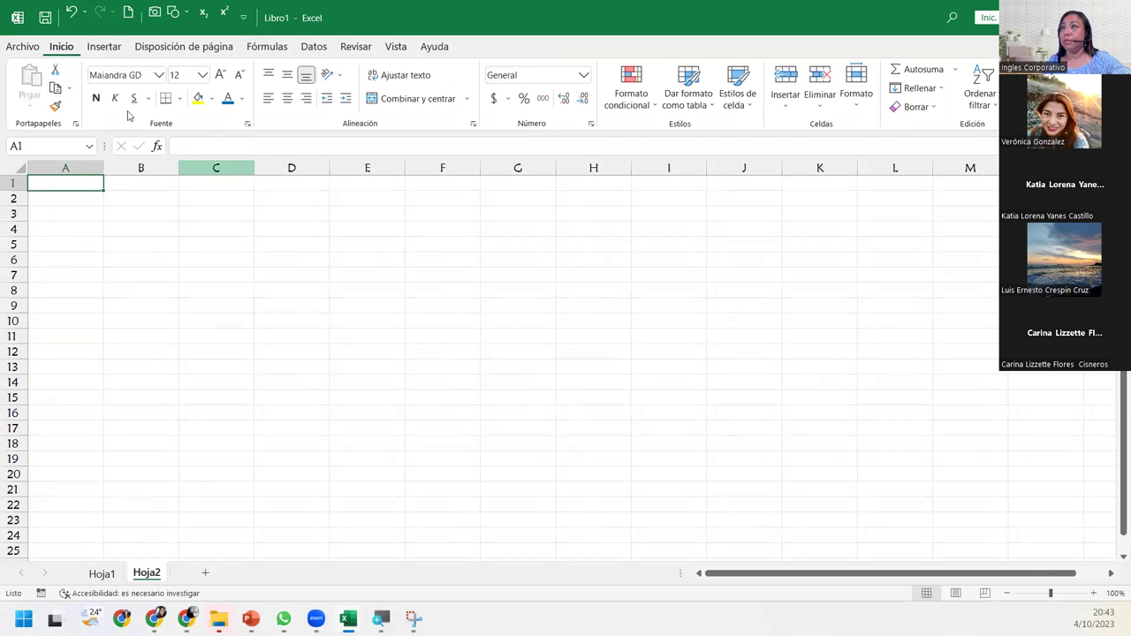
left_click(102, 574)
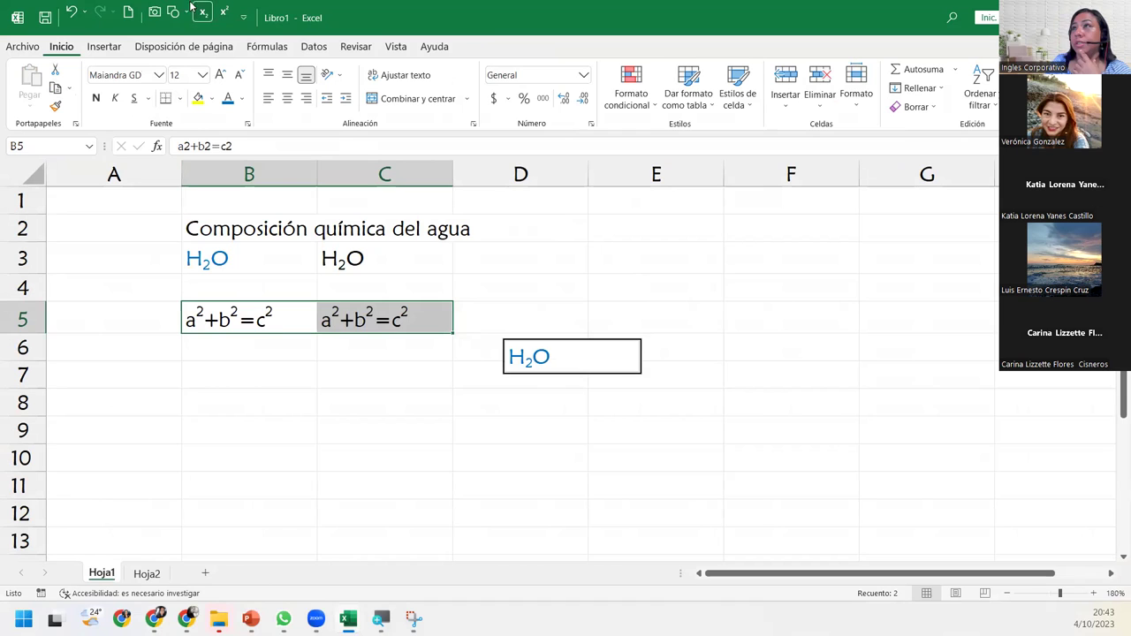
- Capture B5:C5 with the Camera tool, place the picture around rows 8–9, then delete it
left_click(154, 12)
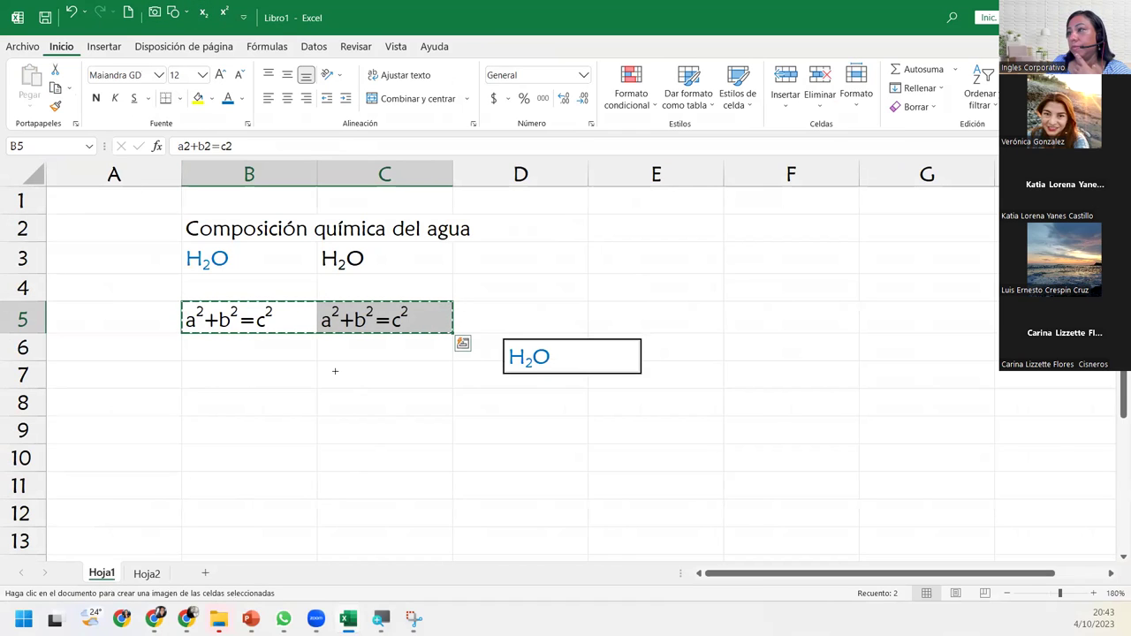
left_click(204, 308)
mouse_move(270, 376)
left_mouse_down()
mouse_move(271, 475)
mouse_move(319, 414)
left_mouse_up()
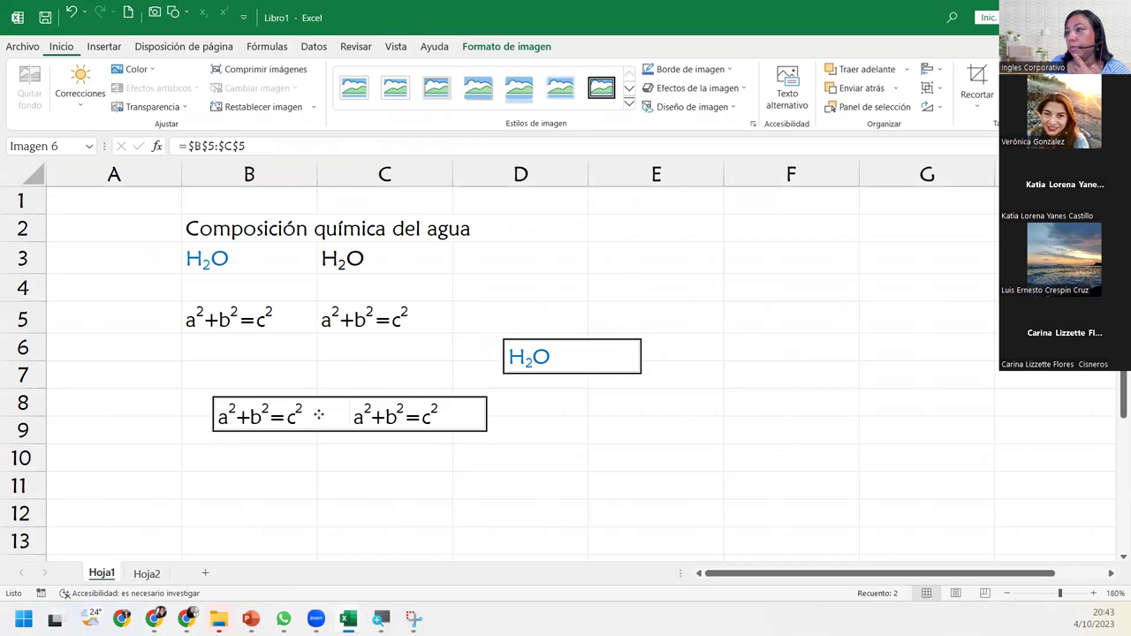
left_click(61, 46)
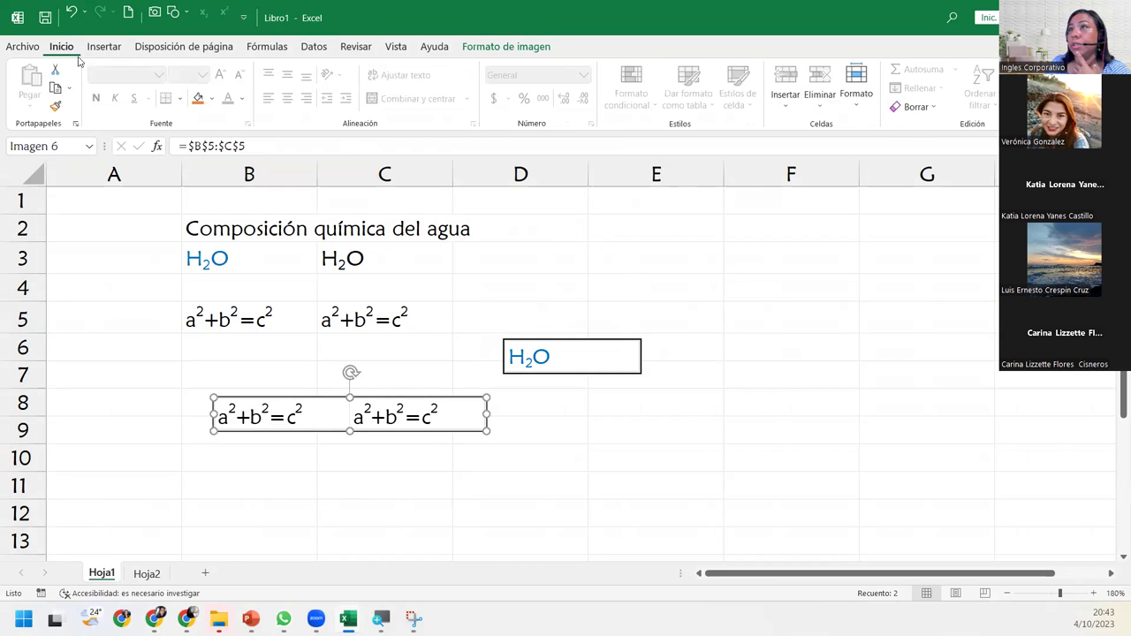
key("Delete")
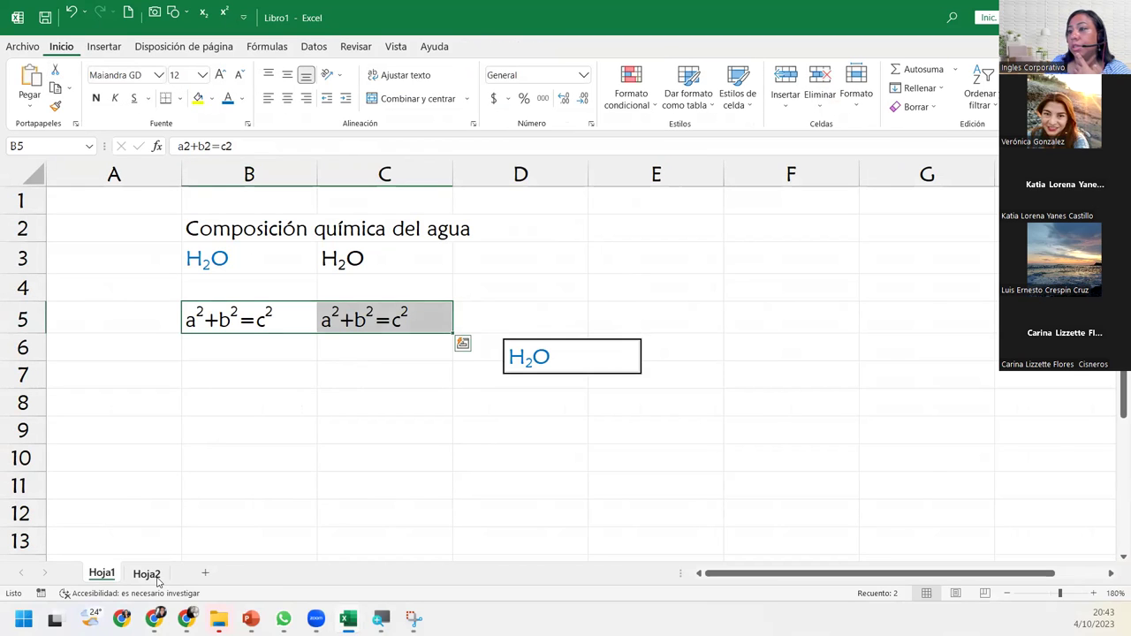
- On Hoja2, paste a linked picture of B5:C5 at cell C9 and nudge its position
left_click(147, 574)
left_click(218, 308)
left_click(30, 78)
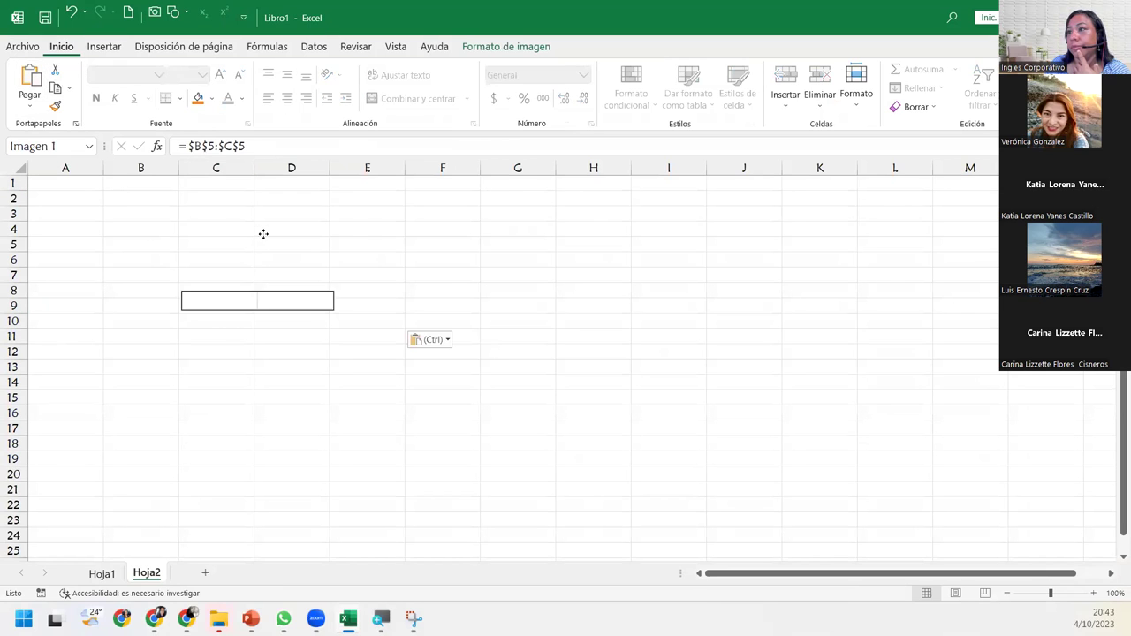
left_click_drag(263, 233, 286, 239)
- Enlarge and reposition the blank linked picture on Hoja2, then delete it
left_click_drag(362, 239, 546, 333)
left_click_drag(587, 283, 406, 292)
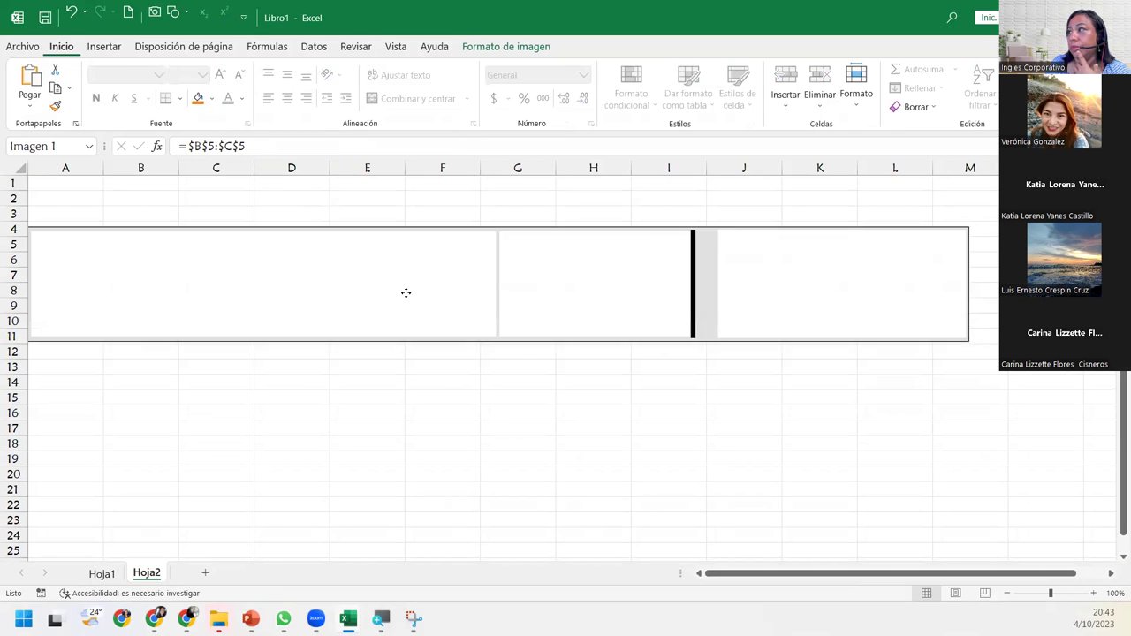
key("Delete")
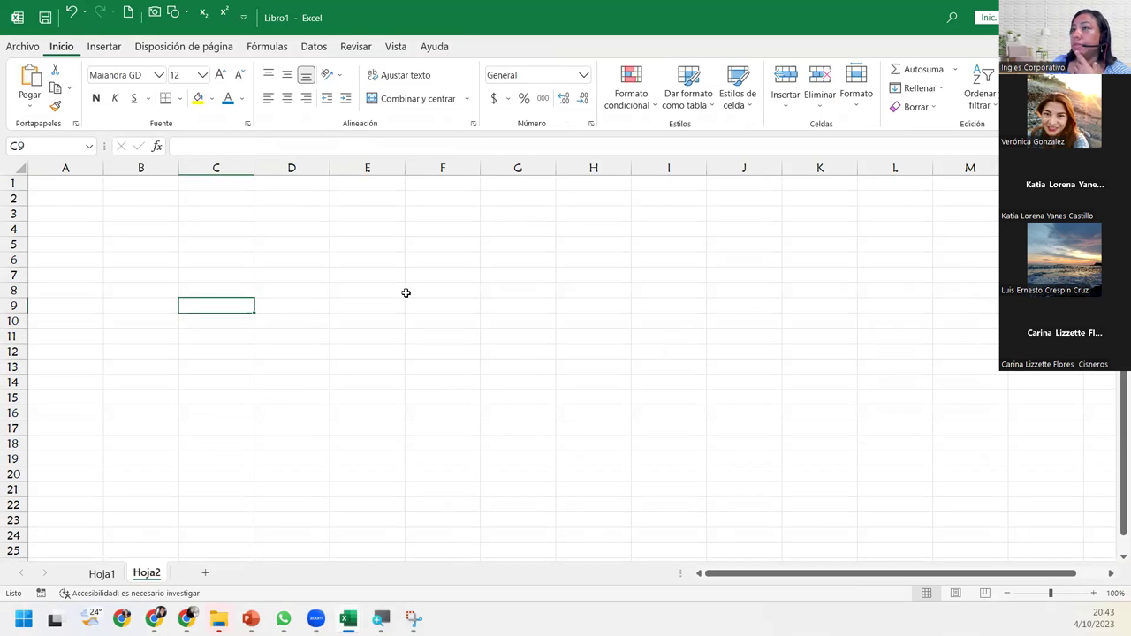
- Paste the equations as a picture on Hoja2 and enlarge it across B5–H8
left_click(32, 105)
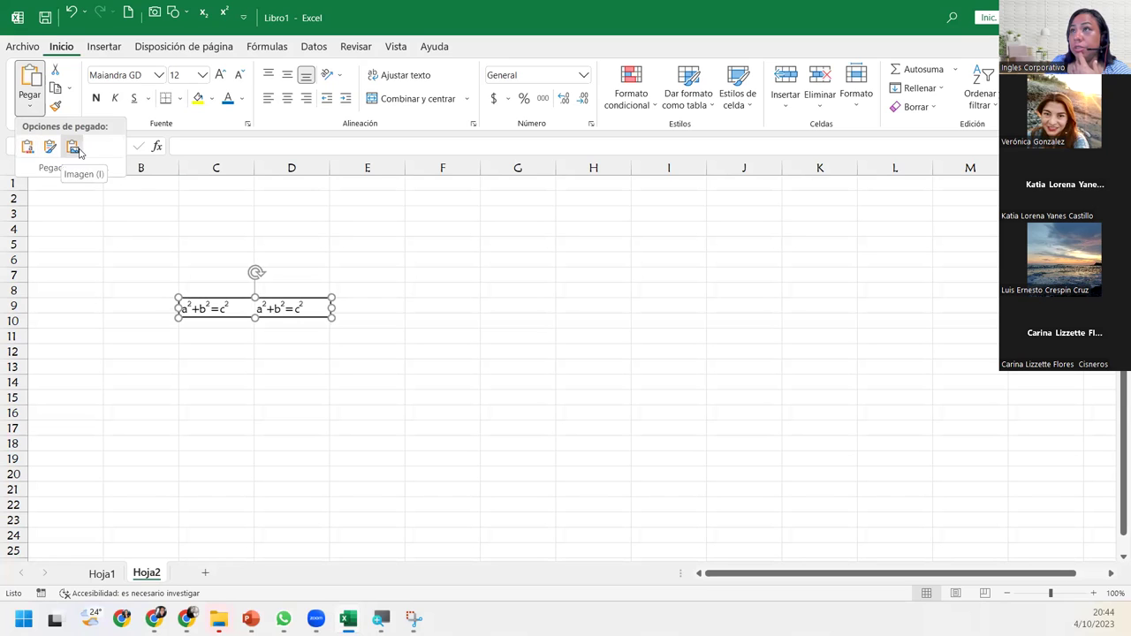
left_click(73, 147)
left_click_drag(237, 305, 217, 244)
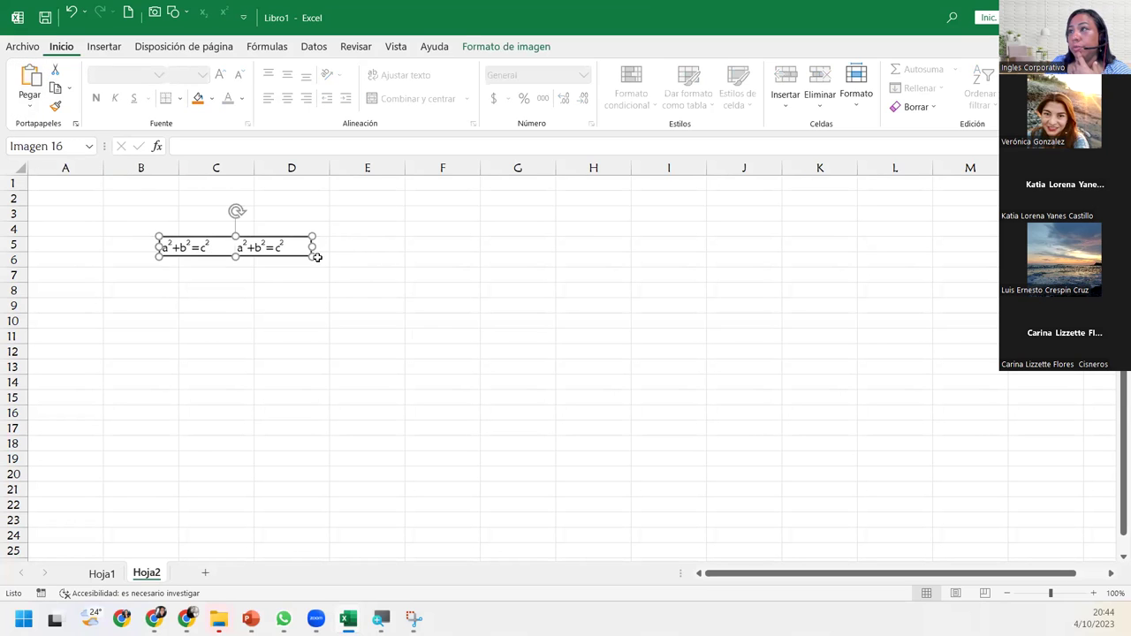
left_click_drag(311, 256, 626, 298)
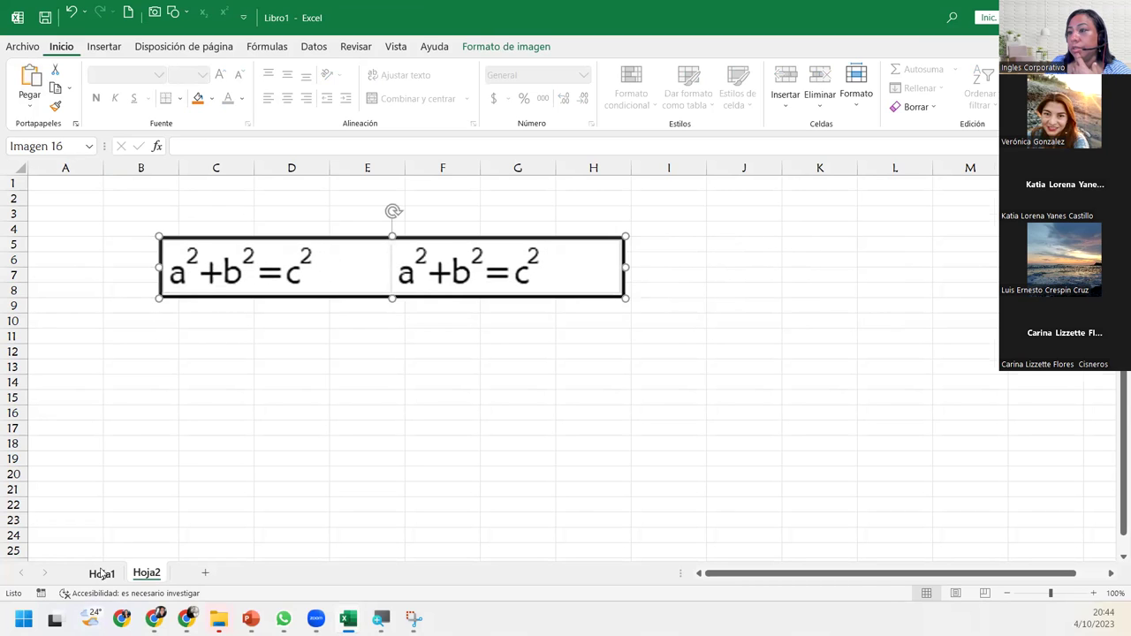
left_click(102, 574)
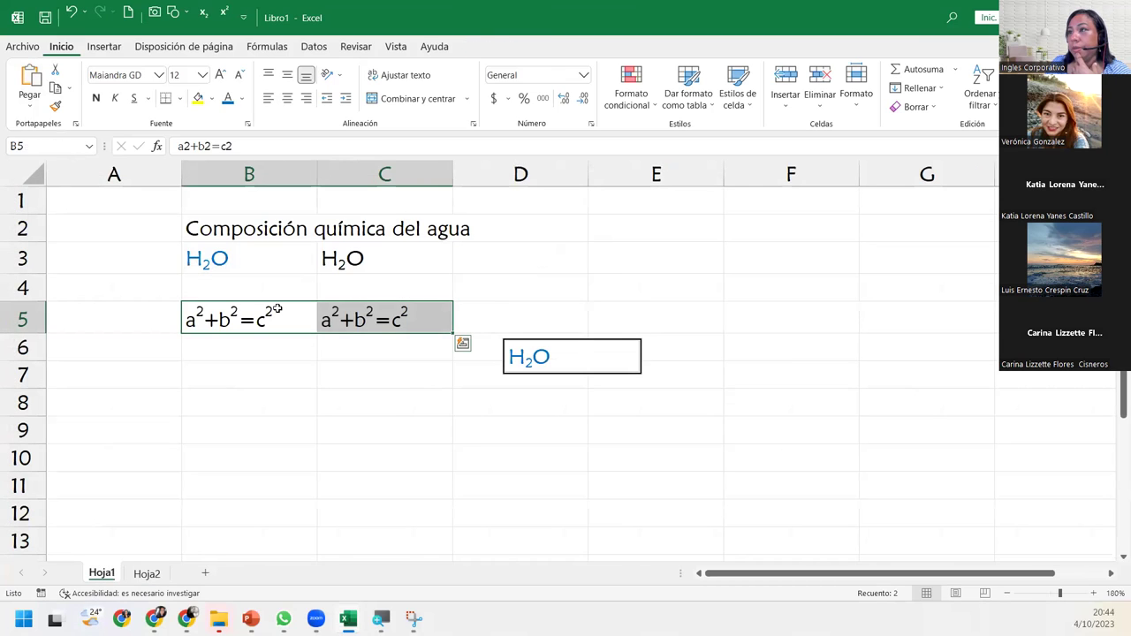
- Color the B5:C5 equation text red and check the equation picture on Hoja2
left_click(242, 99)
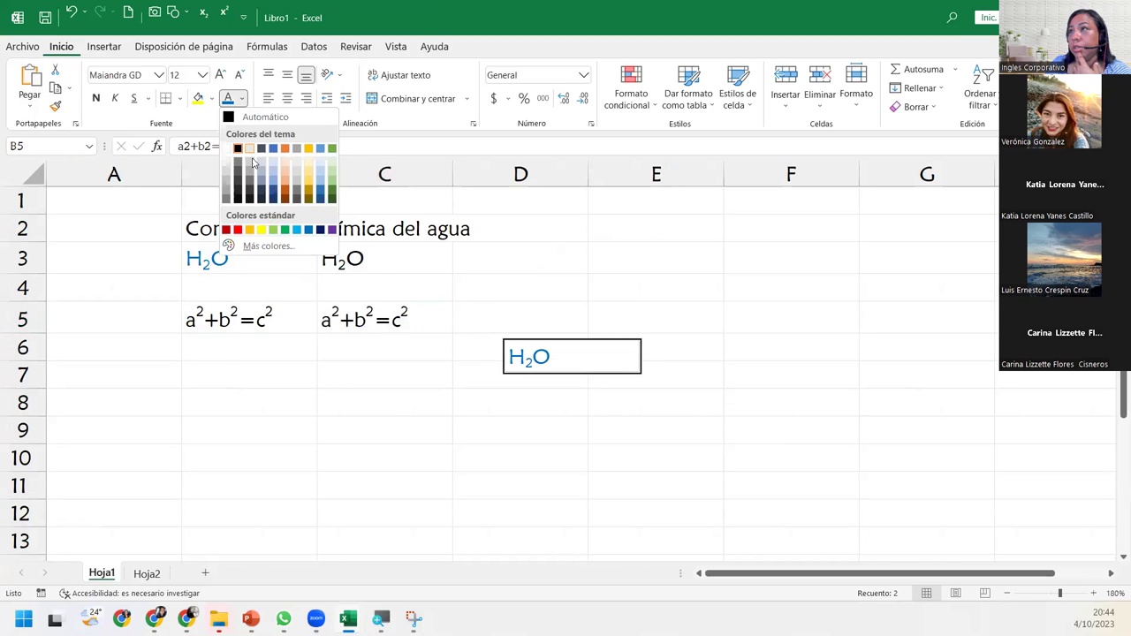
left_click(236, 230)
left_click(147, 573)
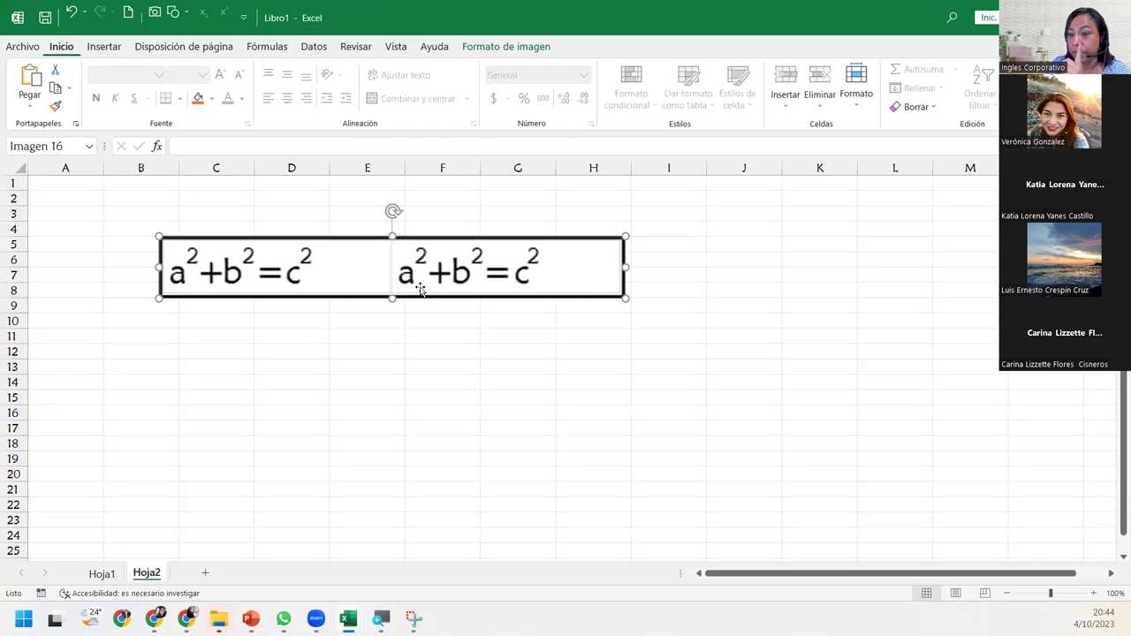
left_click(102, 574)
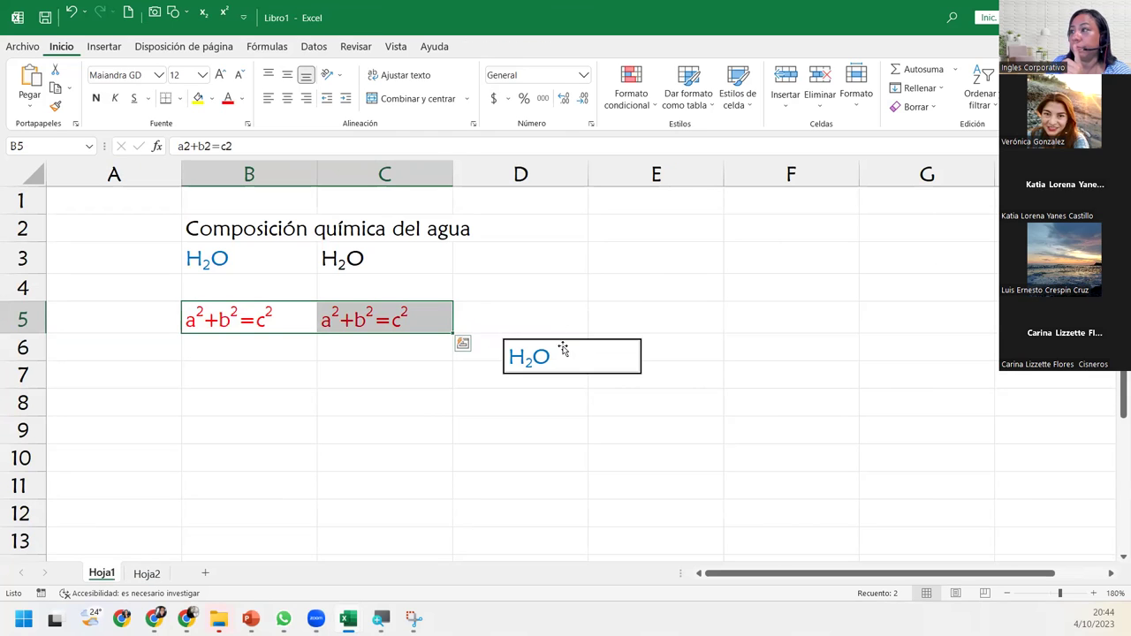
- Move the blue H2O picture on Hoja1 up to D3, level with the other H2O entries
left_click_drag(563, 350, 593, 256)
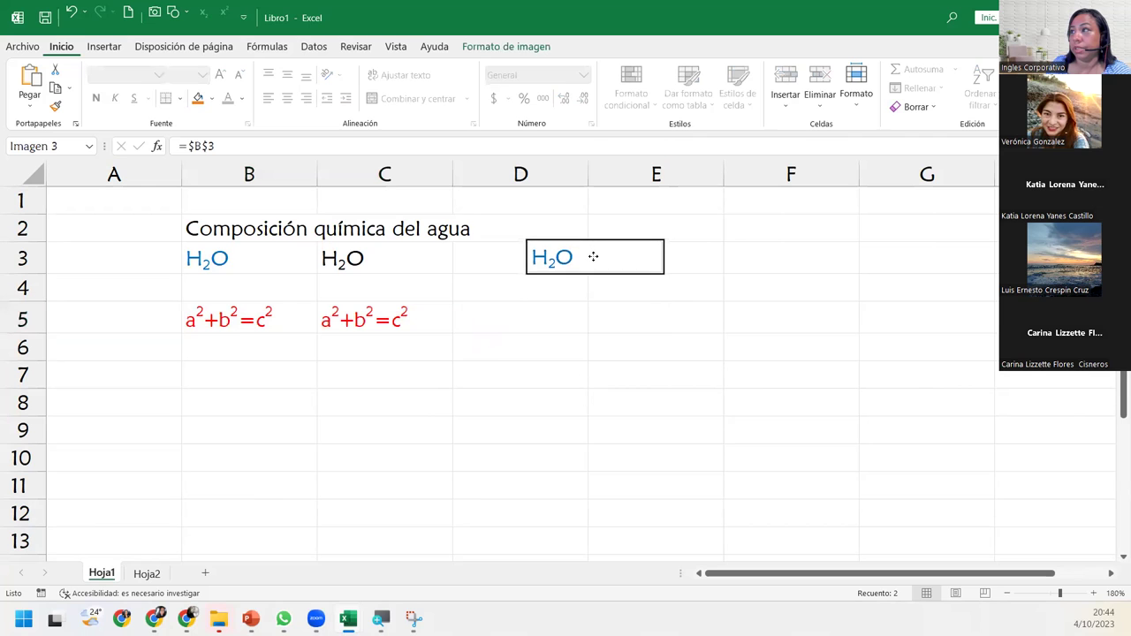
left_click_drag(593, 256, 590, 262)
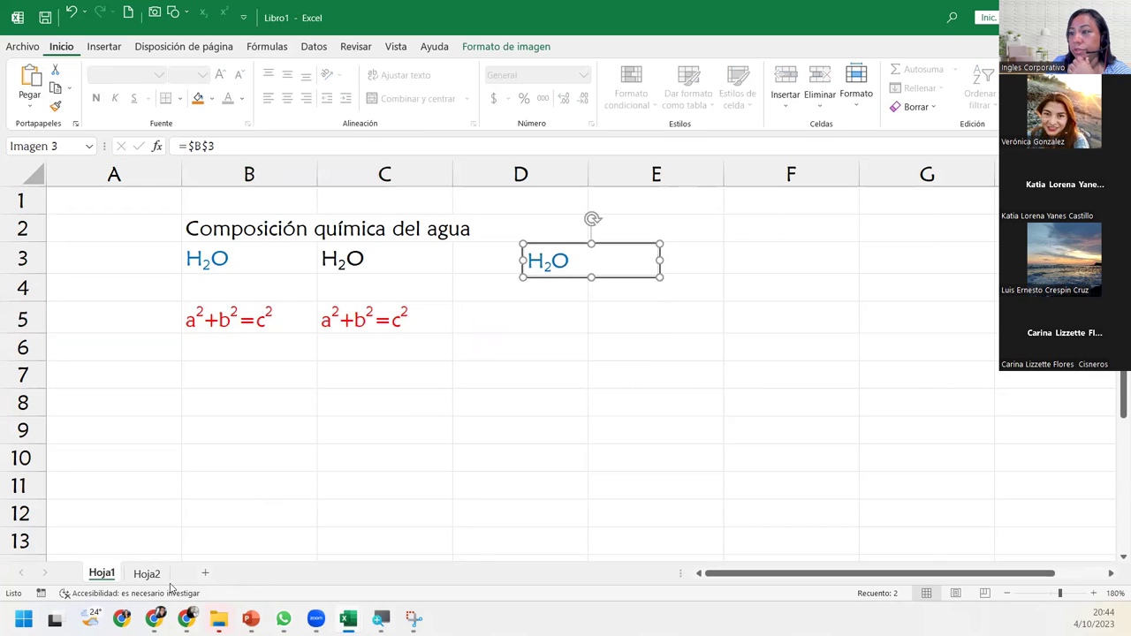
left_click(147, 574)
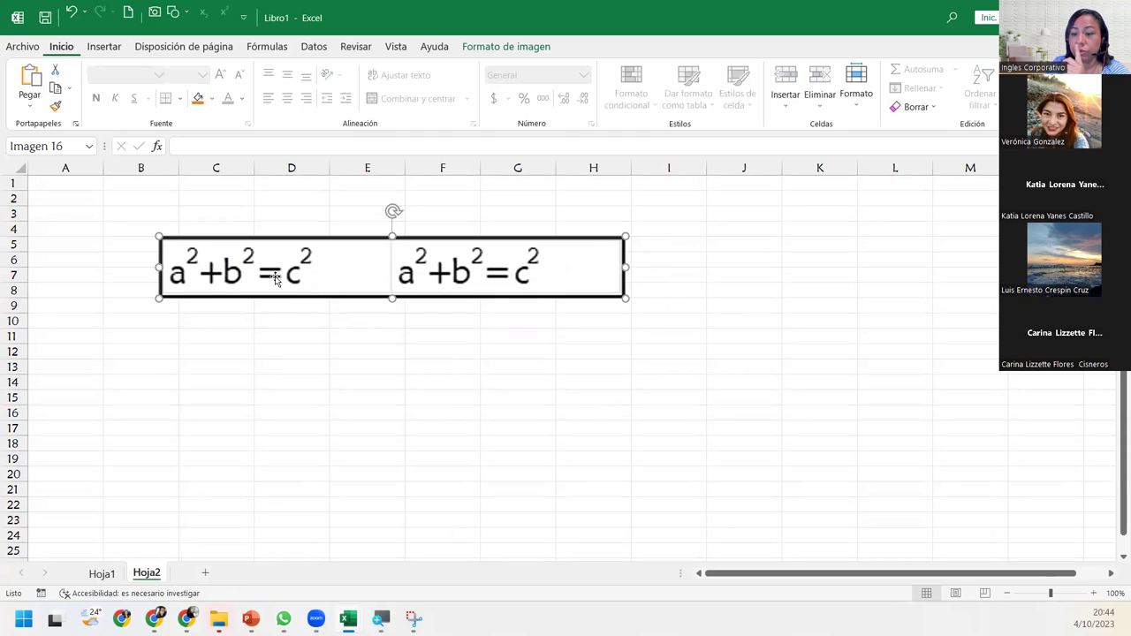
left_click(101, 573)
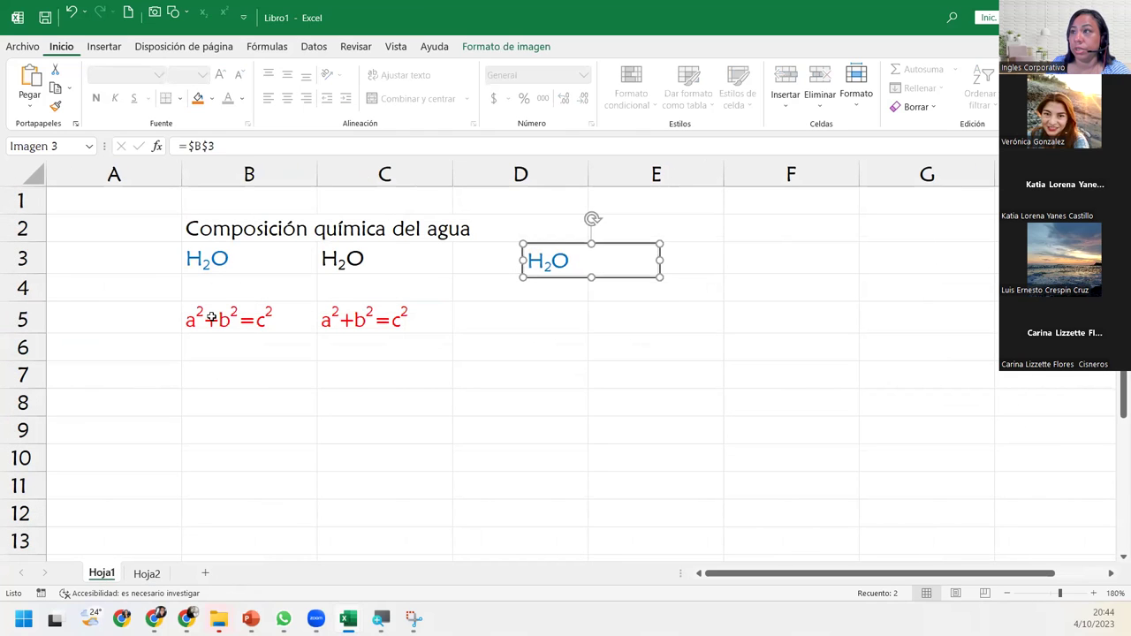
left_click_drag(212, 319, 353, 320)
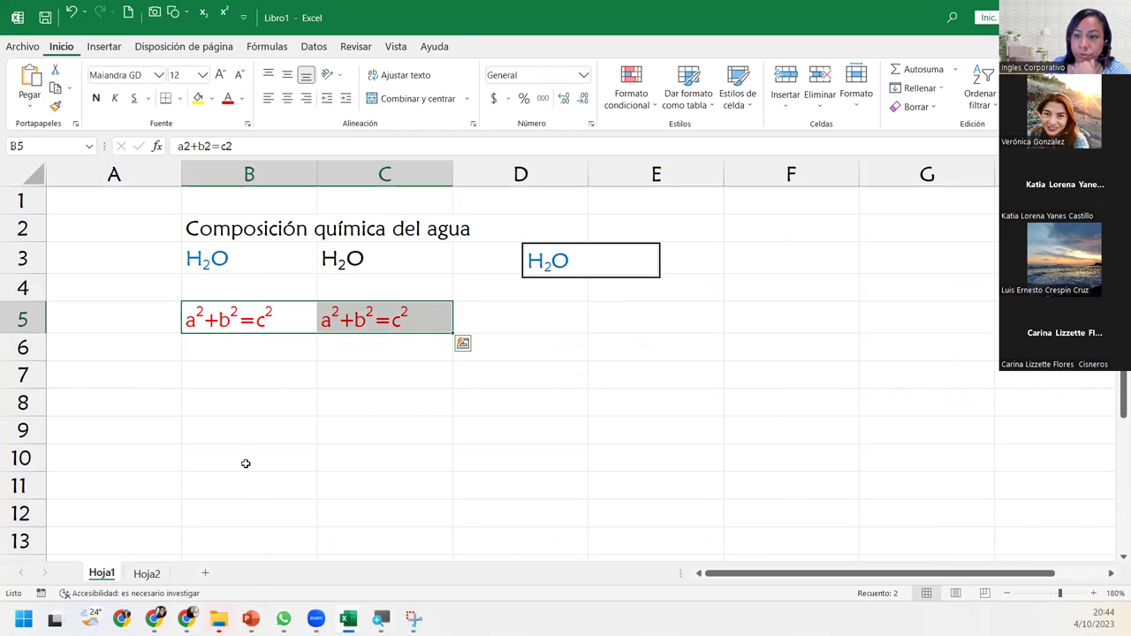
left_click(253, 378)
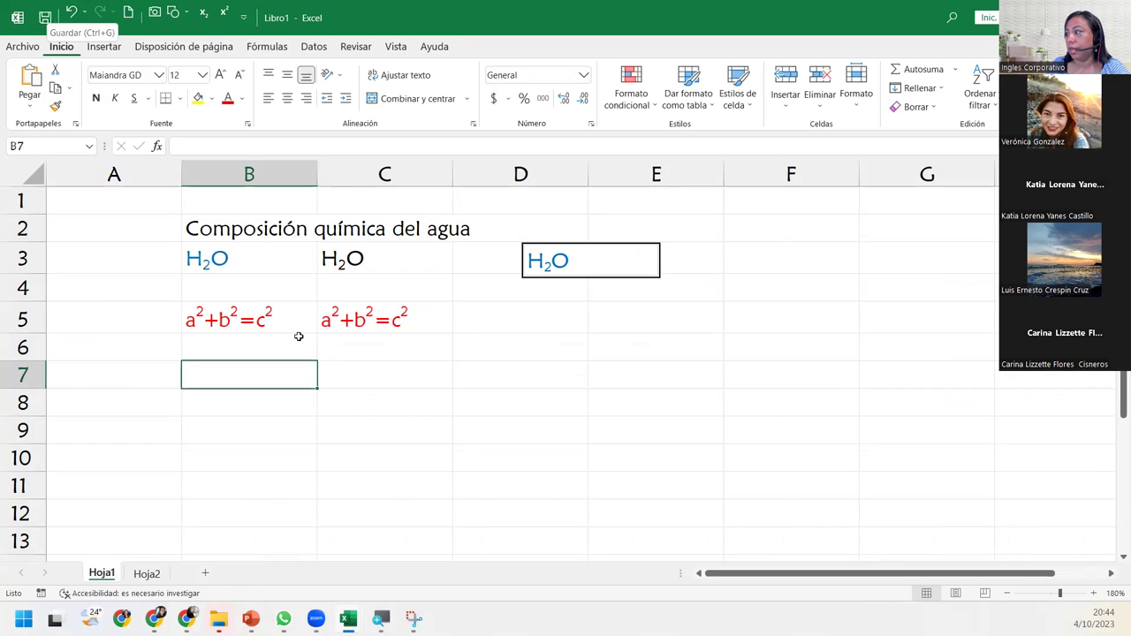
- Draw a blue oval circle in column D, roughly D4–D8, below the H2O picture
left_click(175, 11)
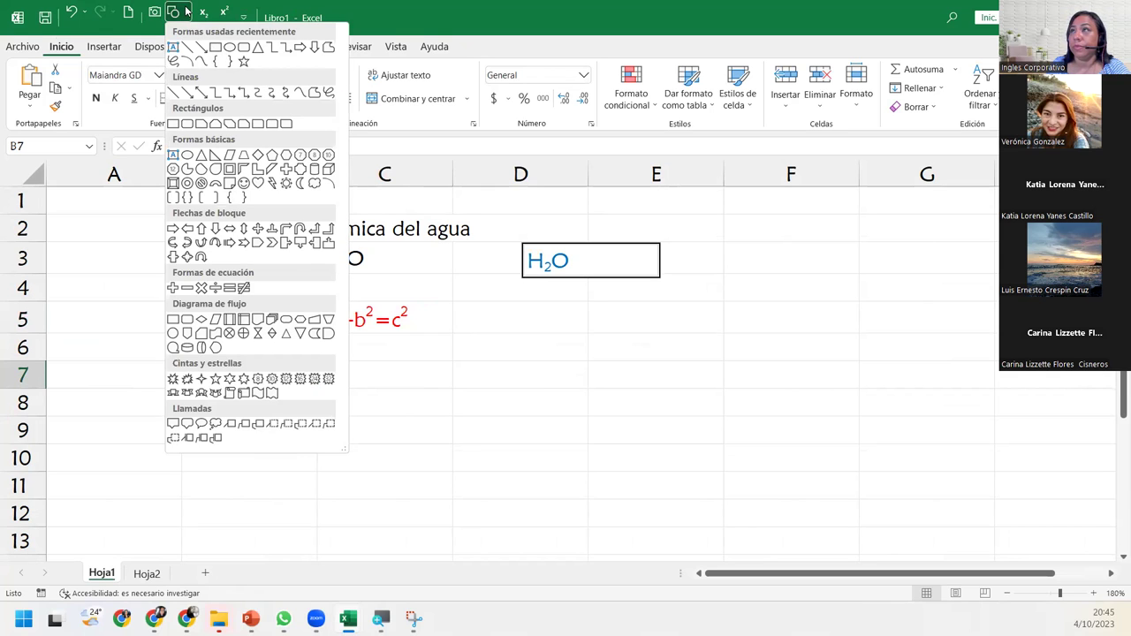
left_click(229, 47)
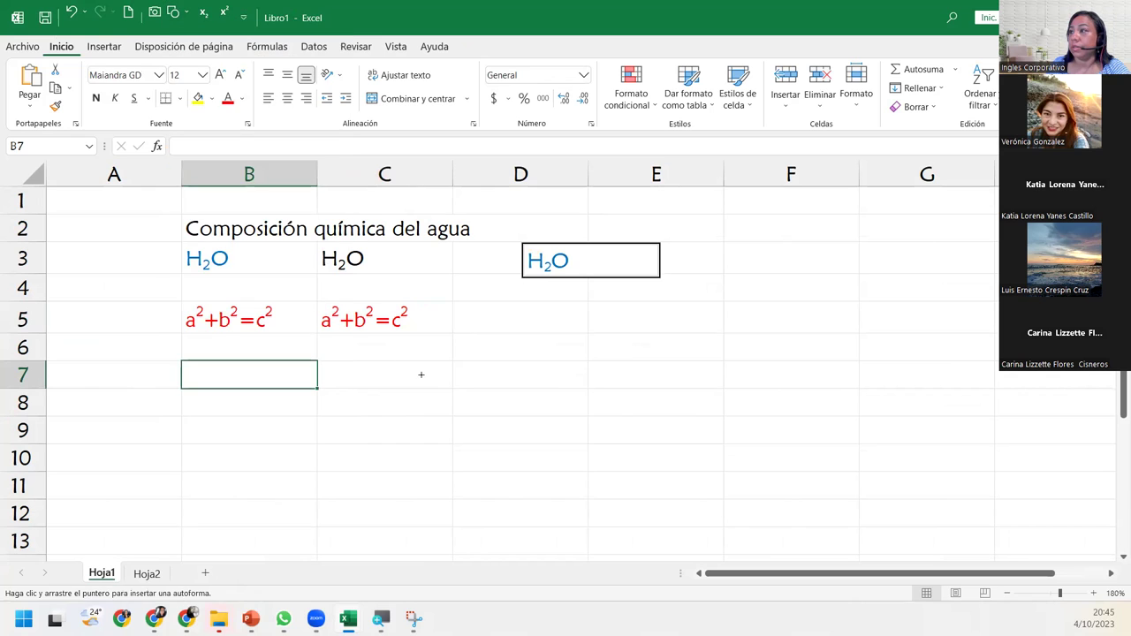
left_click_drag(420, 375, 551, 500)
left_click_drag(486, 426, 524, 344)
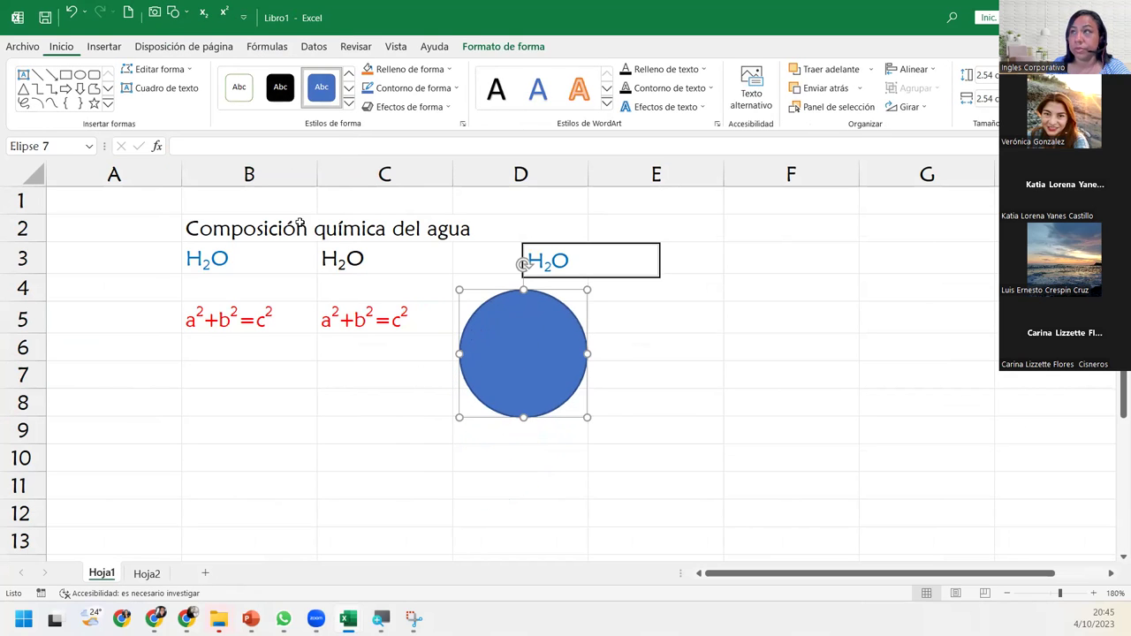
left_click(186, 10)
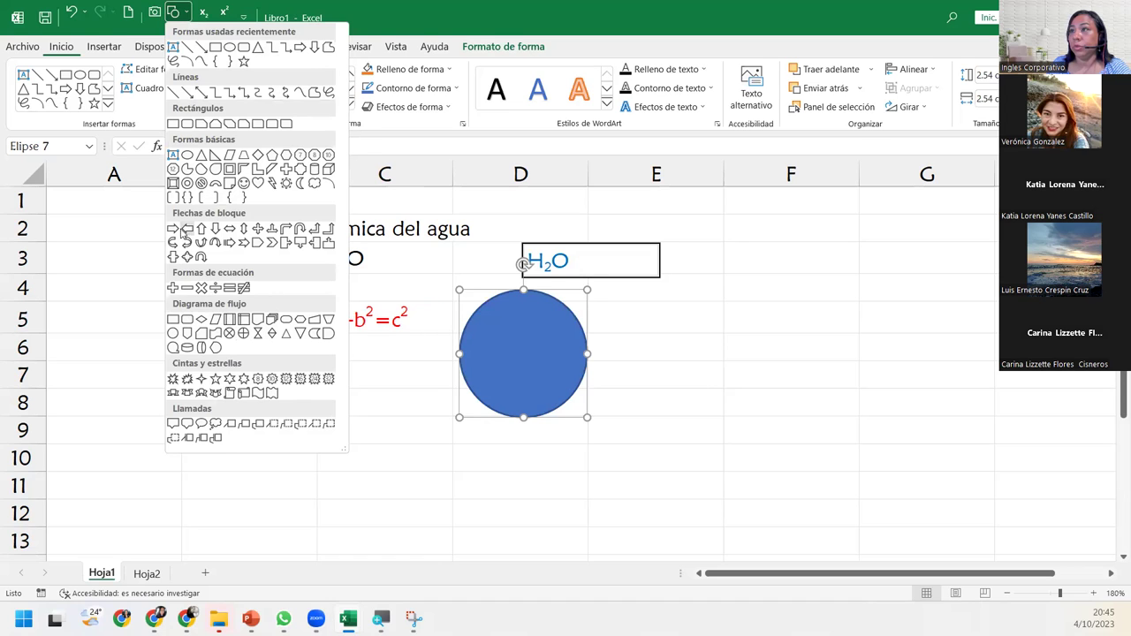
- Draw a blue block arrow, shrink it narrower and flatter, and move it into cell B7
left_click(183, 230)
left_click_drag(221, 363, 362, 434)
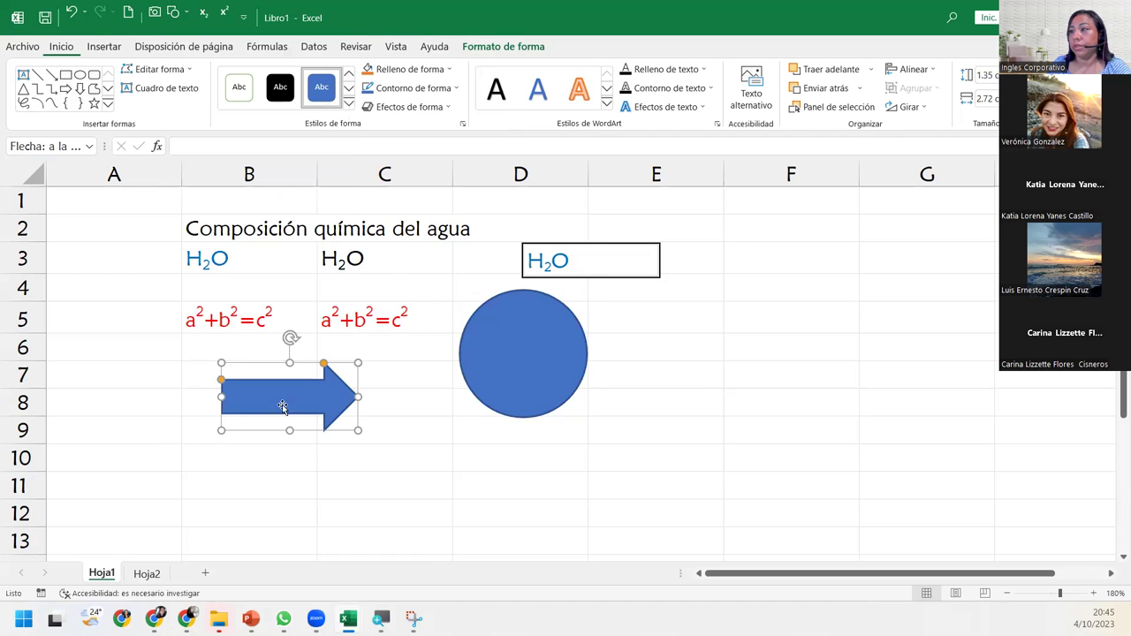
mouse_move(285, 399)
left_mouse_down()
mouse_move(270, 400)
mouse_move(280, 417)
left_mouse_up()
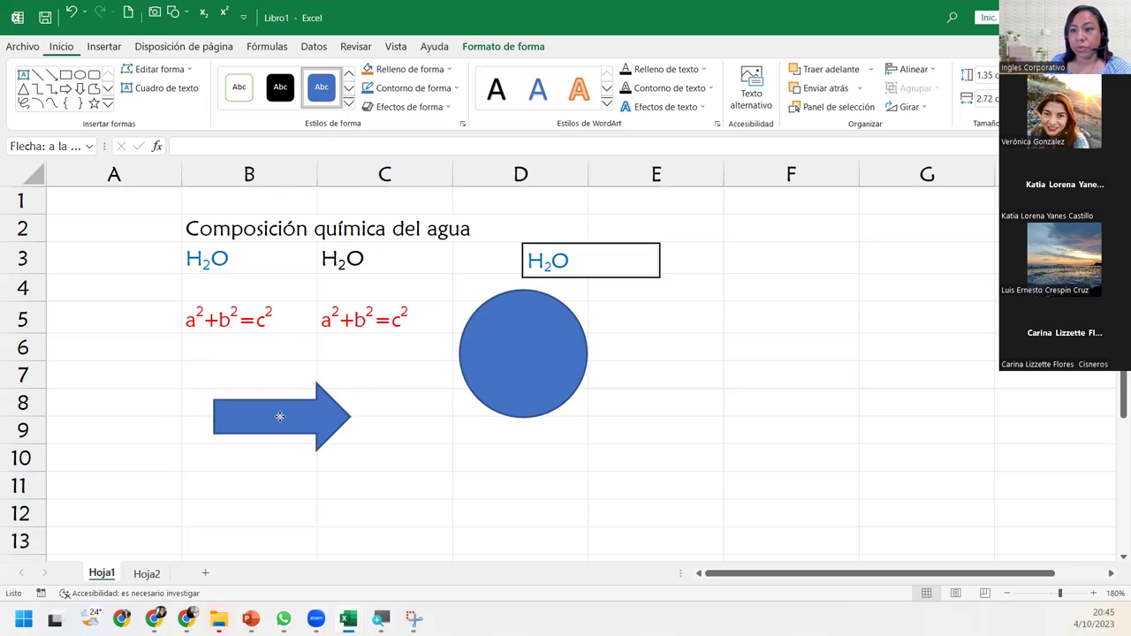
left_click_drag(280, 416, 254, 415)
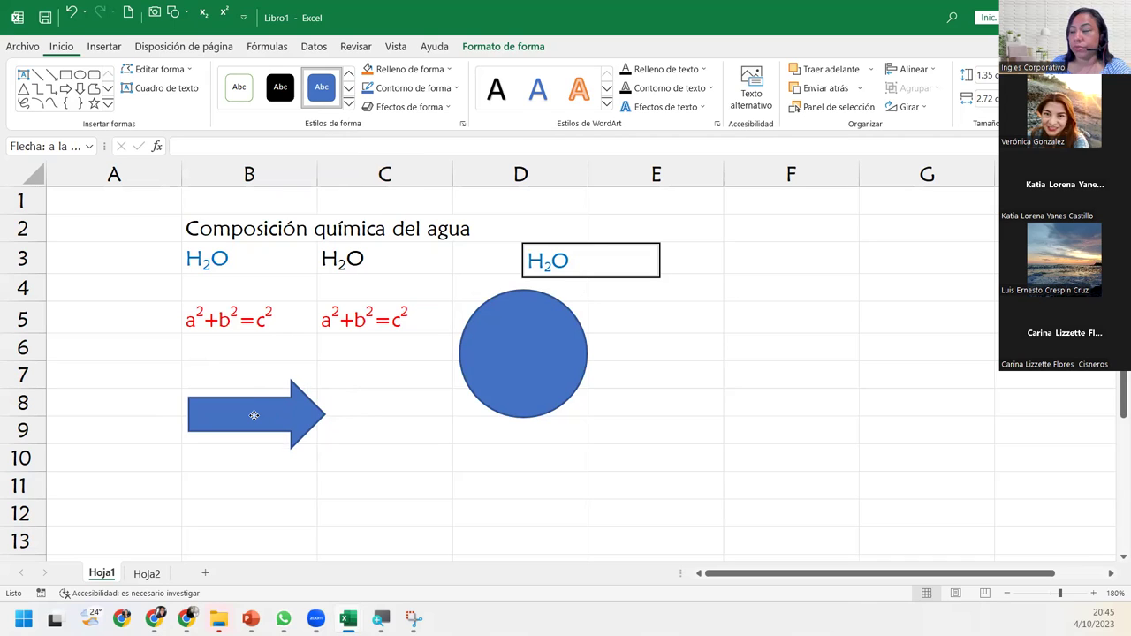
left_click_drag(254, 415, 254, 417)
left_click_drag(326, 413, 281, 413)
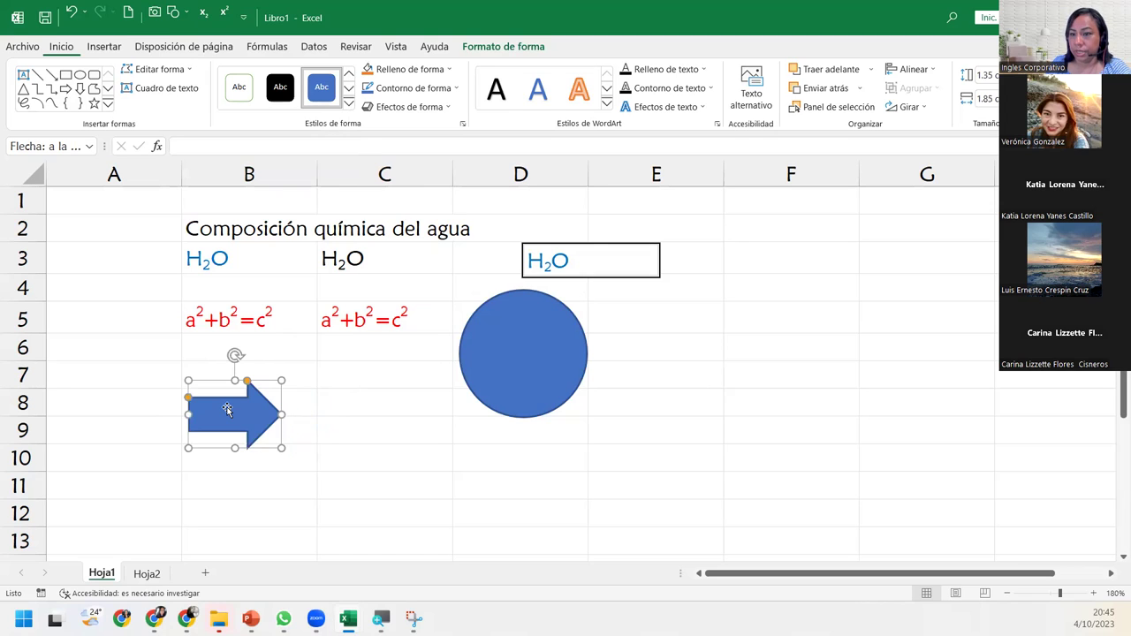
left_click_drag(232, 448, 237, 401)
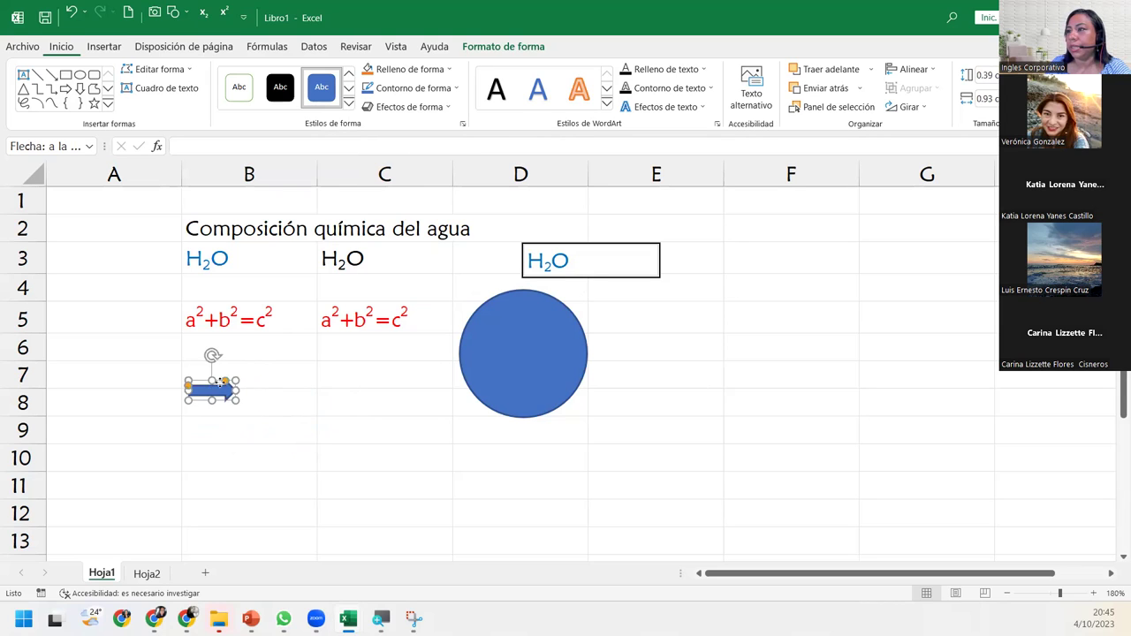
mouse_move(220, 382)
left_mouse_down()
mouse_move(253, 365)
mouse_move(262, 374)
mouse_move(240, 378)
left_mouse_up()
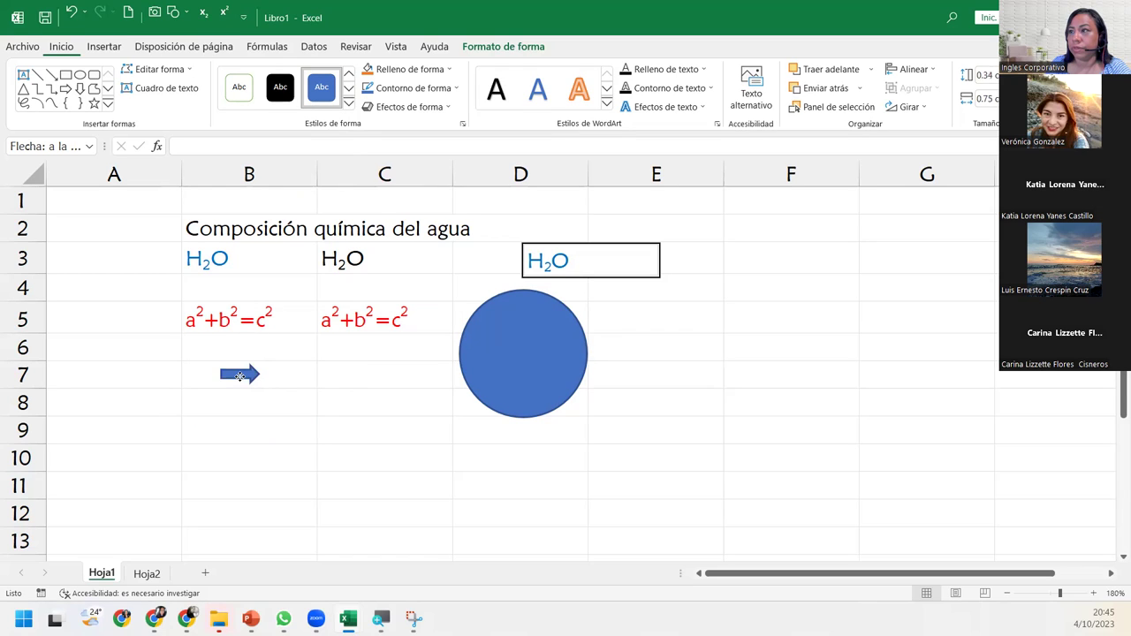
- Type PRUEBA into cell B7, correcting the misspelling
left_click(240, 378)
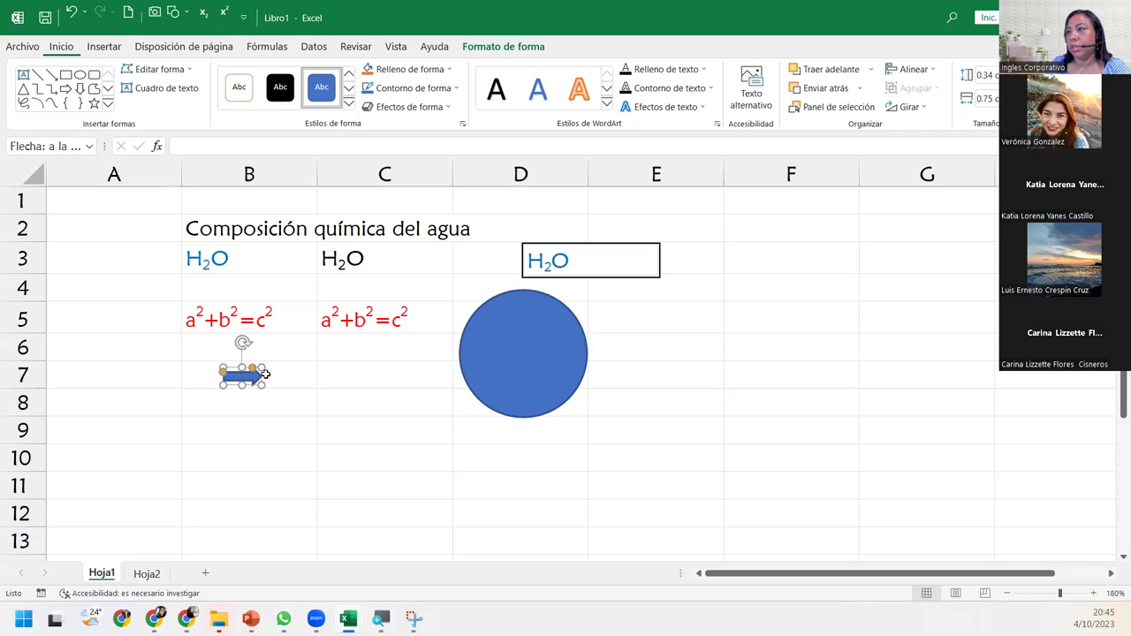
key("Escape")
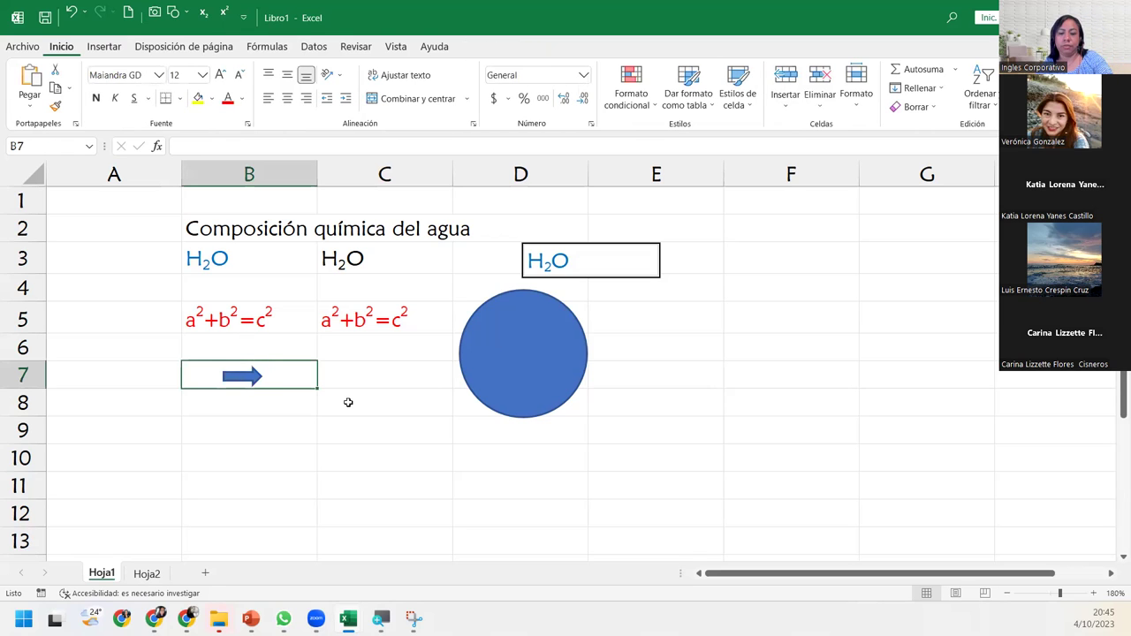
type("PREUBA")
key("BackSpace")
key("BackSpace")
key("BackSpace")
key("BackSpace")
type("UEBA")
key("Return")
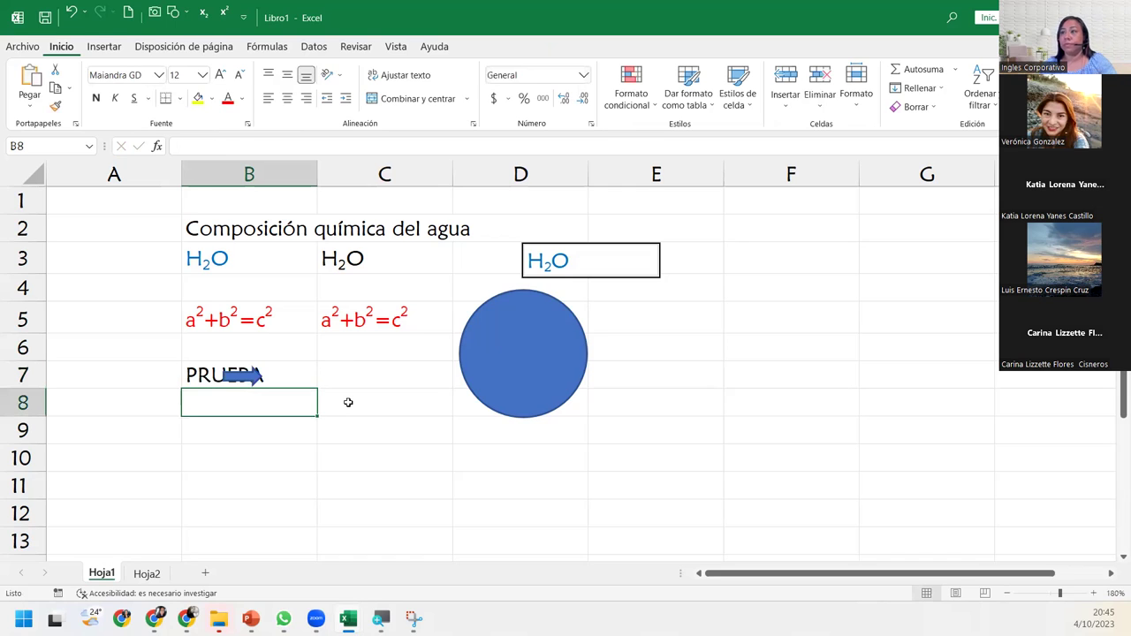
left_click(250, 376)
left_click_drag(251, 377, 288, 377)
left_click_drag(288, 377, 290, 376)
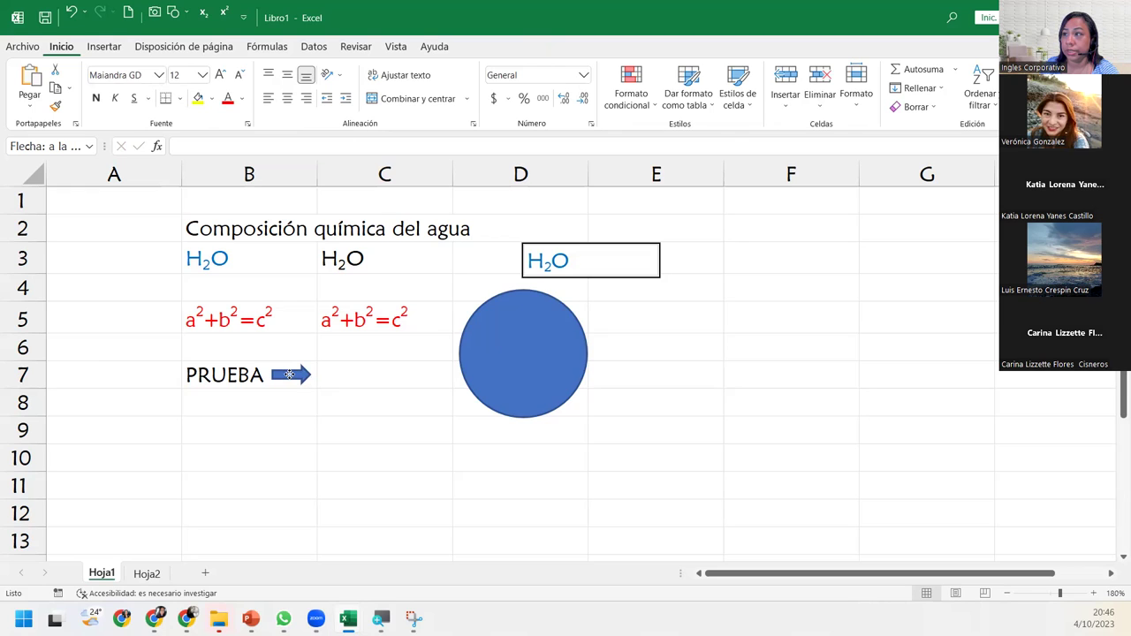
left_click(290, 376)
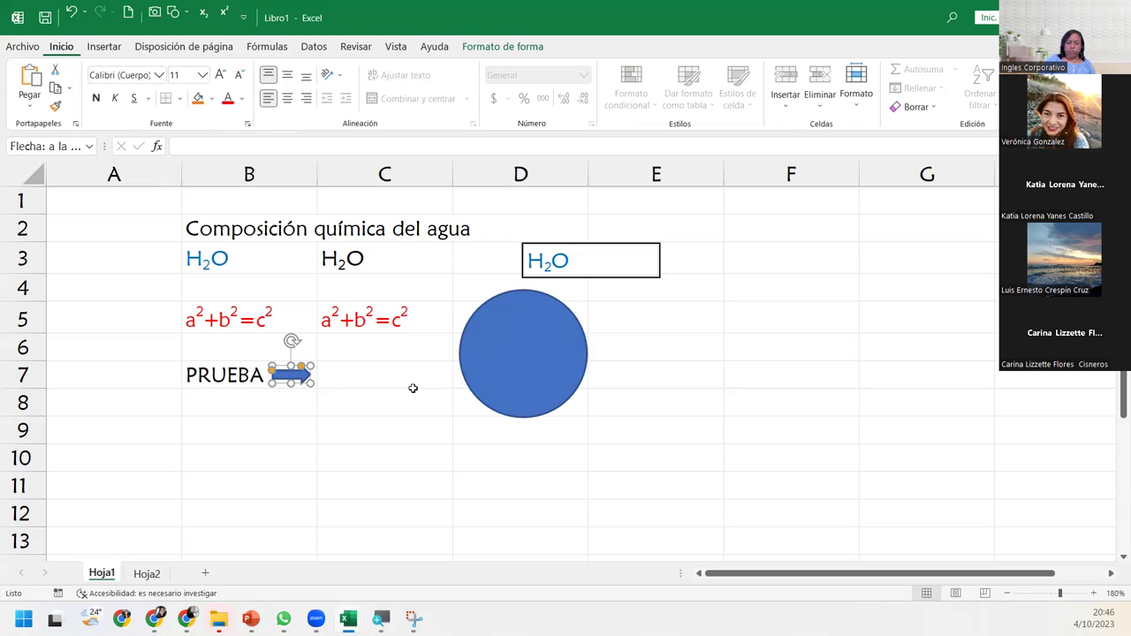
left_click(364, 421)
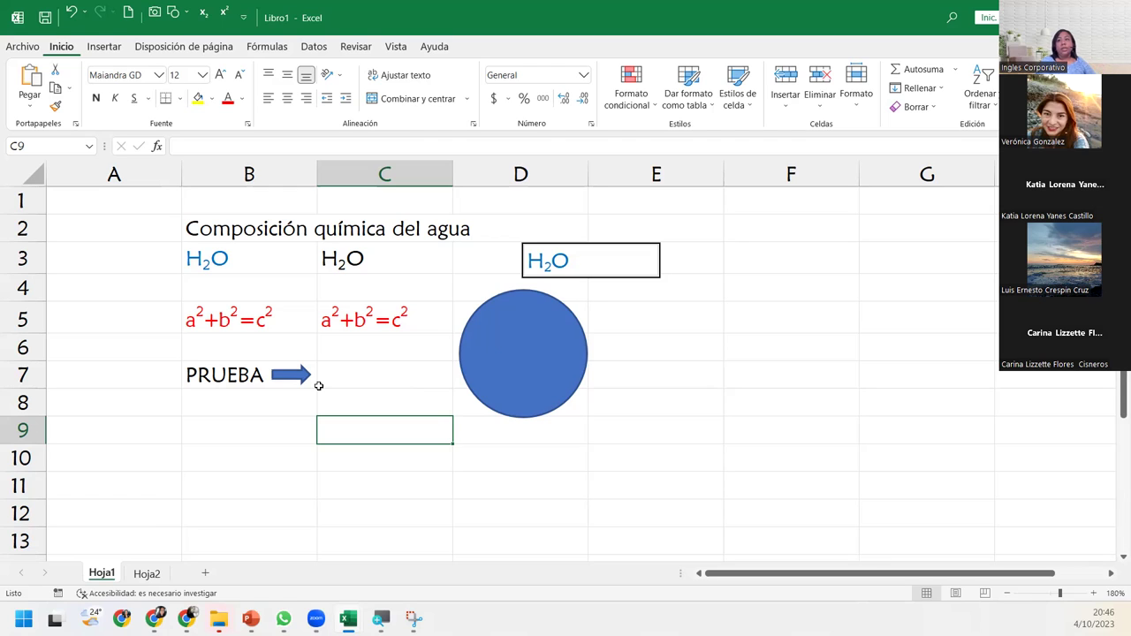
left_click(225, 474)
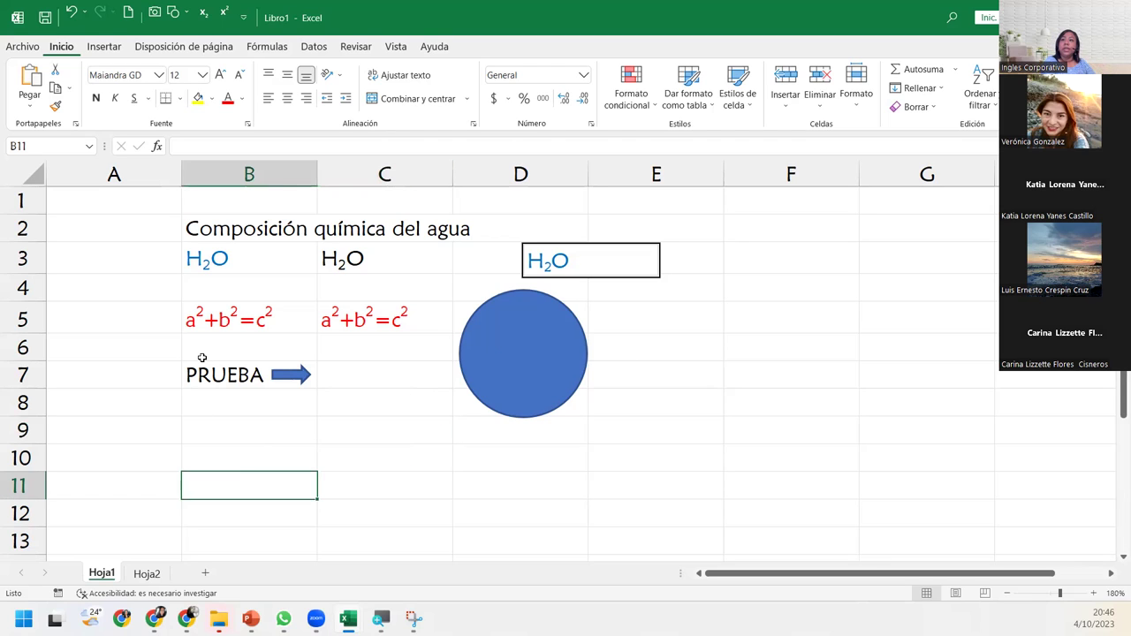
- Browse the Insertar > Ilustraciones > Formas shapes gallery without inserting a shape
left_click(101, 47)
left_click(198, 119)
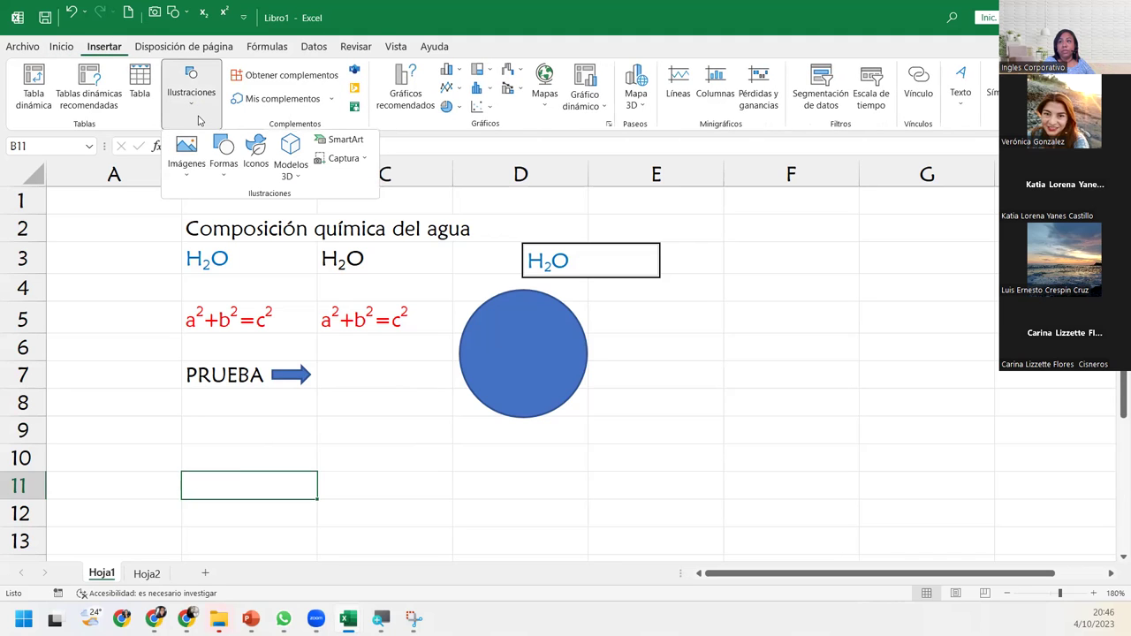
left_click(223, 168)
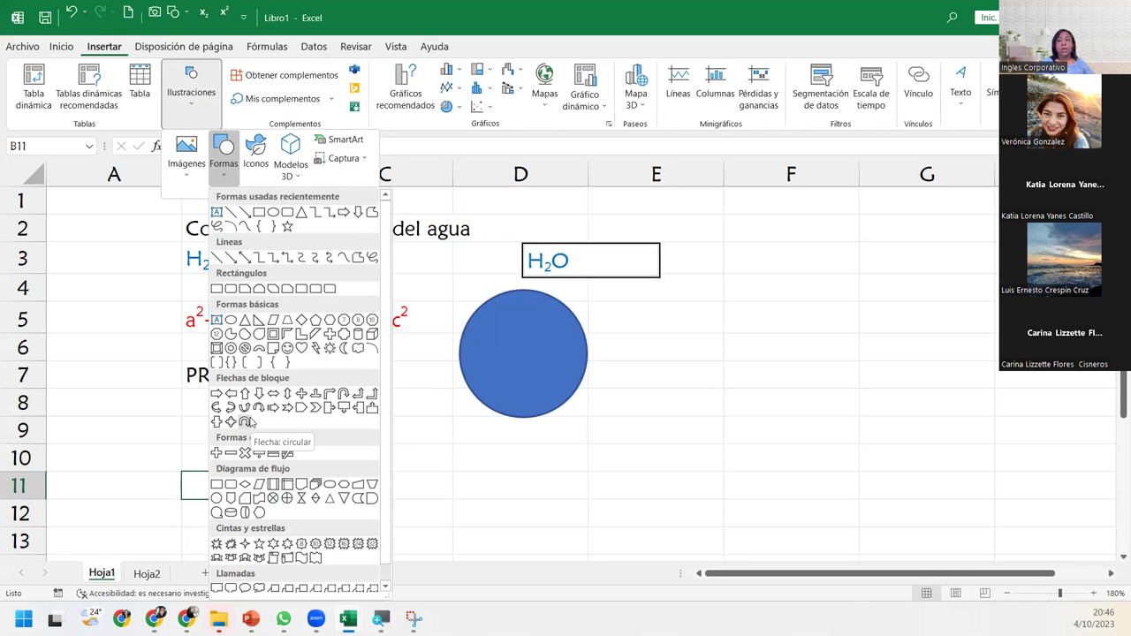
left_click(175, 12)
left_click(175, 13)
left_click(175, 12)
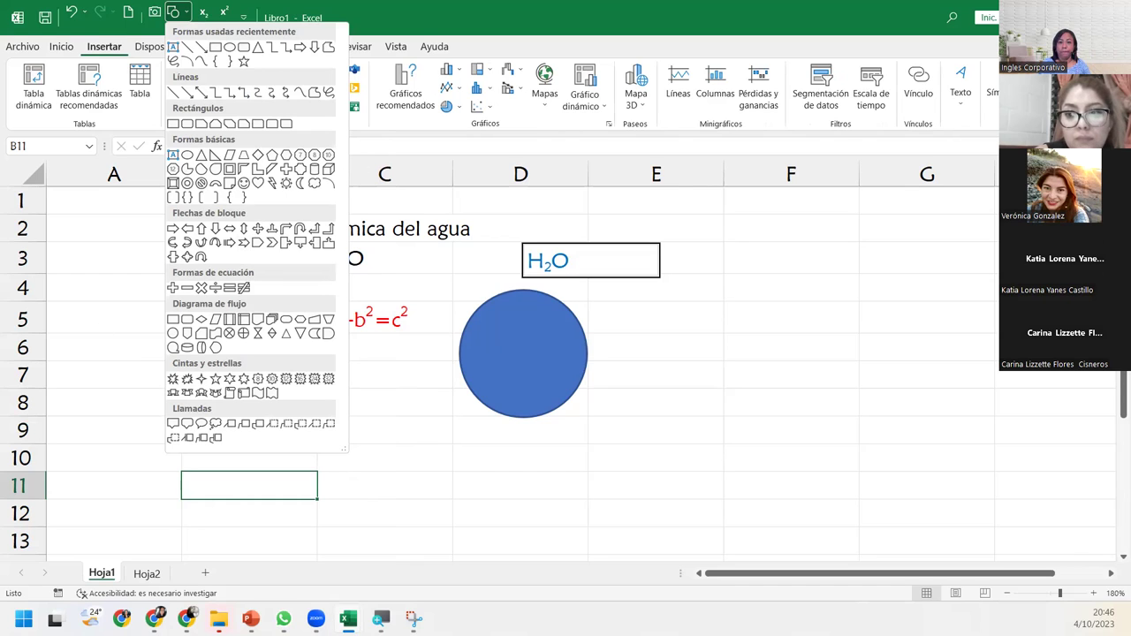
- Close the gallery and show the Kahoot game lobby maximized in the browser
key("Escape")
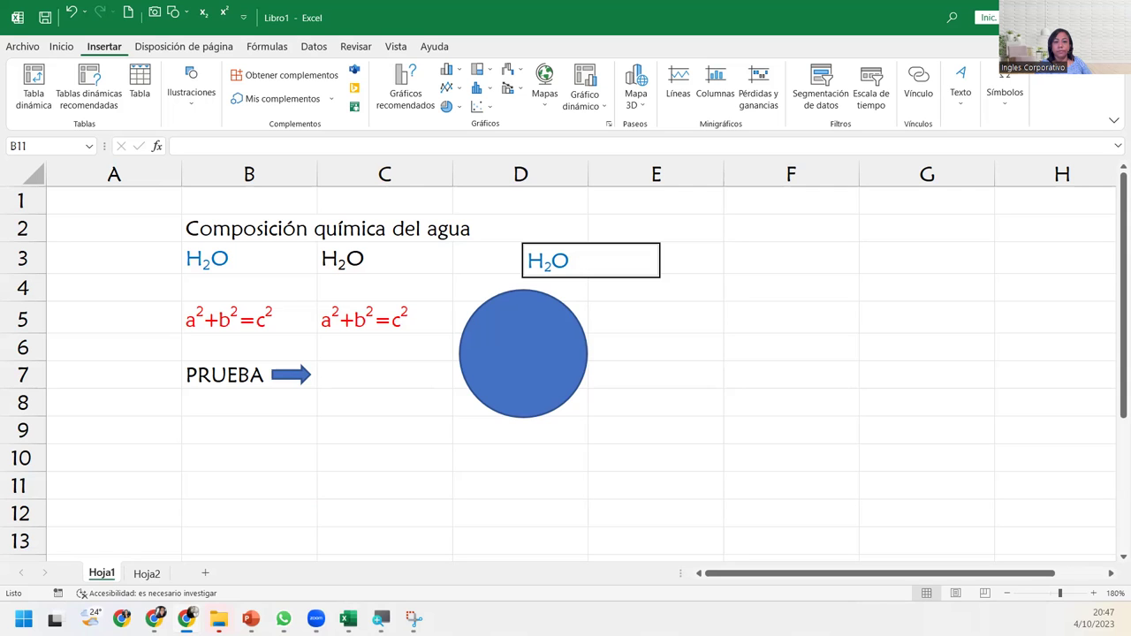
key("alt+Tab")
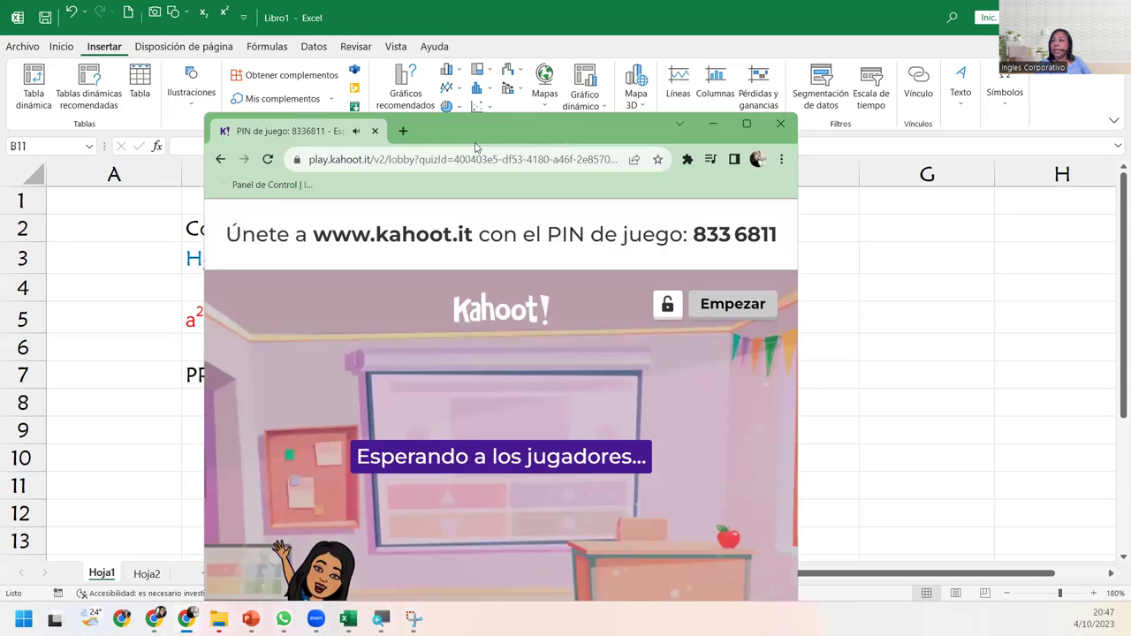
key("super+Up")
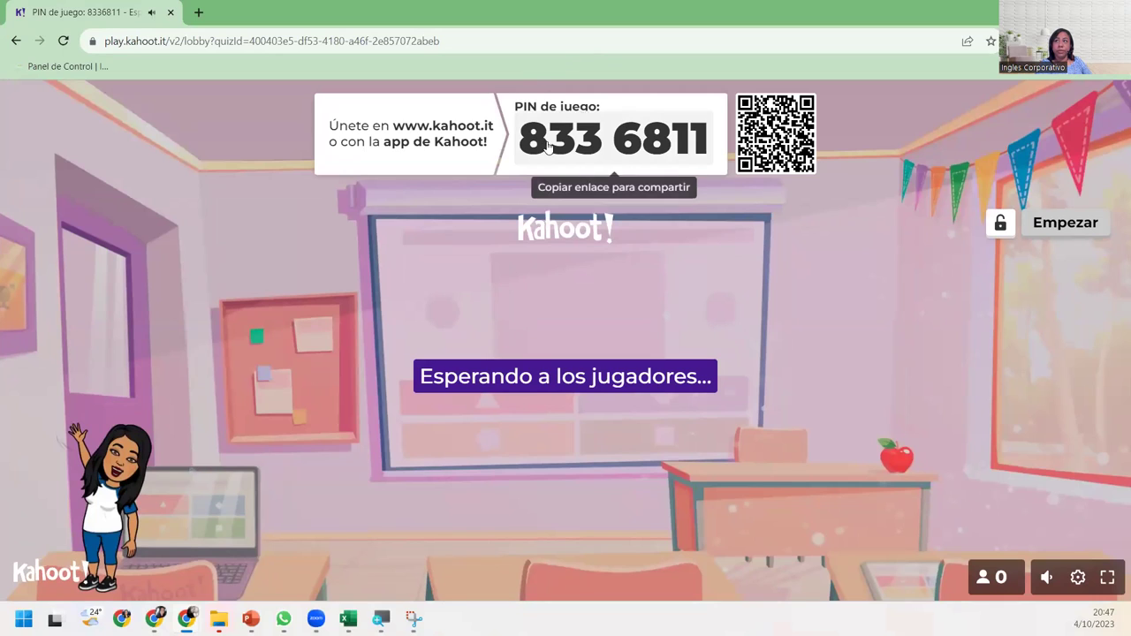
- Copy the game's shareable join link and kick two players out of the lobby
left_click(675, 143)
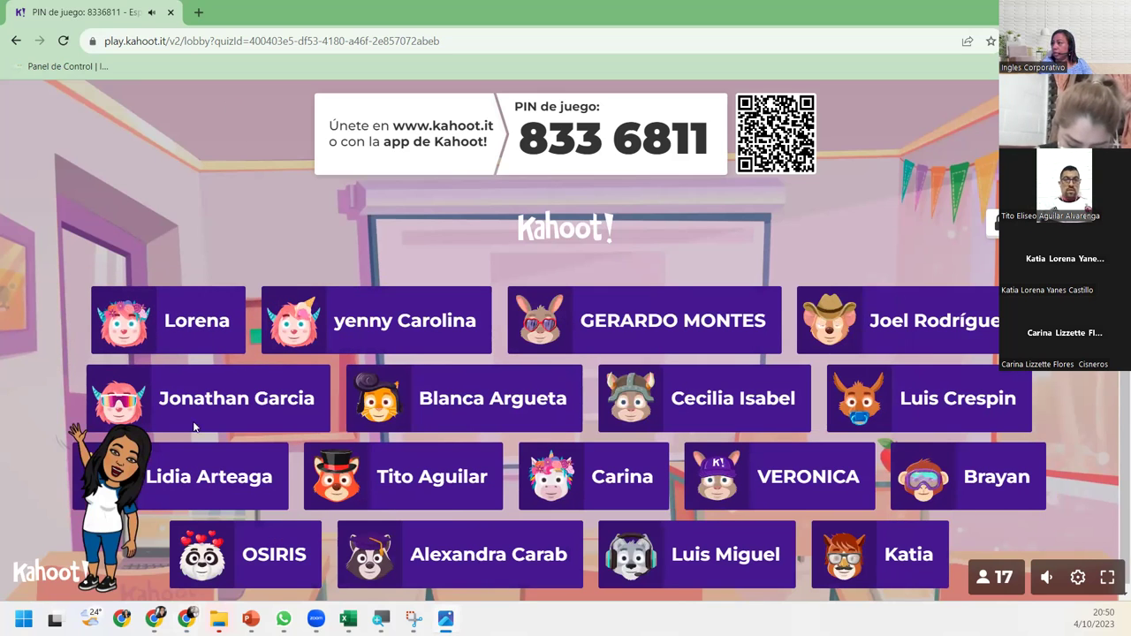
left_click(557, 475)
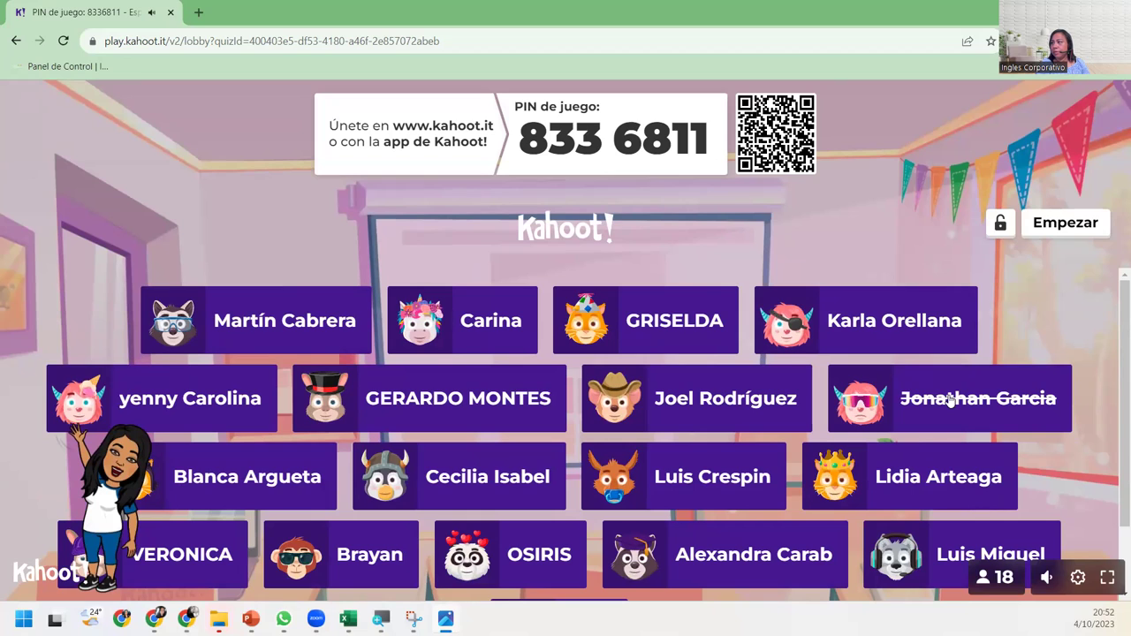
left_click(950, 401)
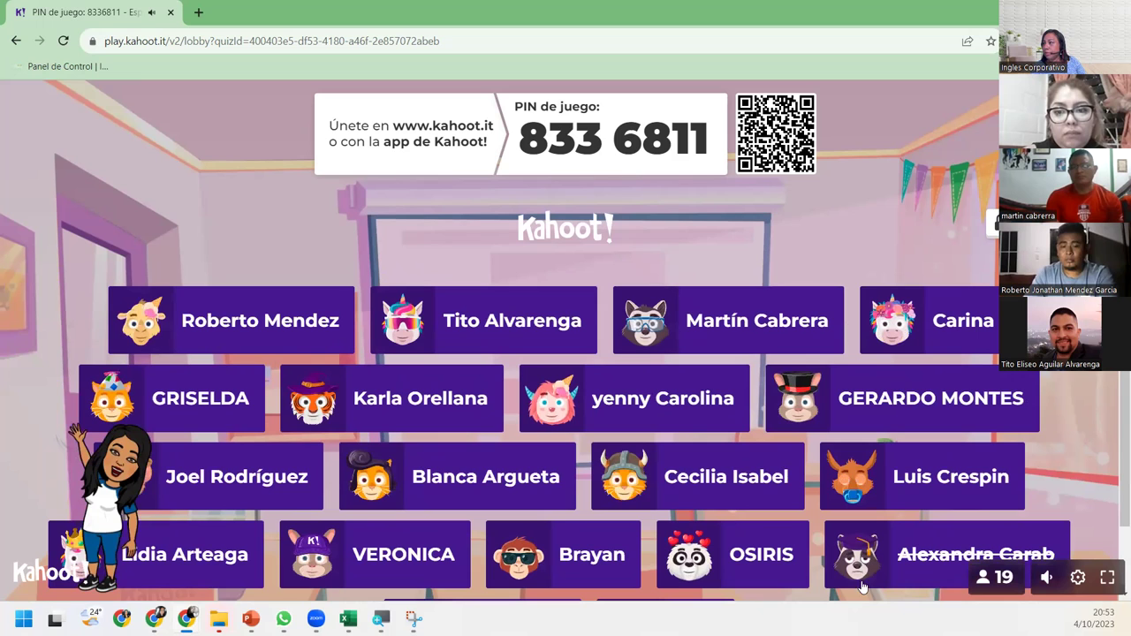
scroll(889, 599, "down", 1)
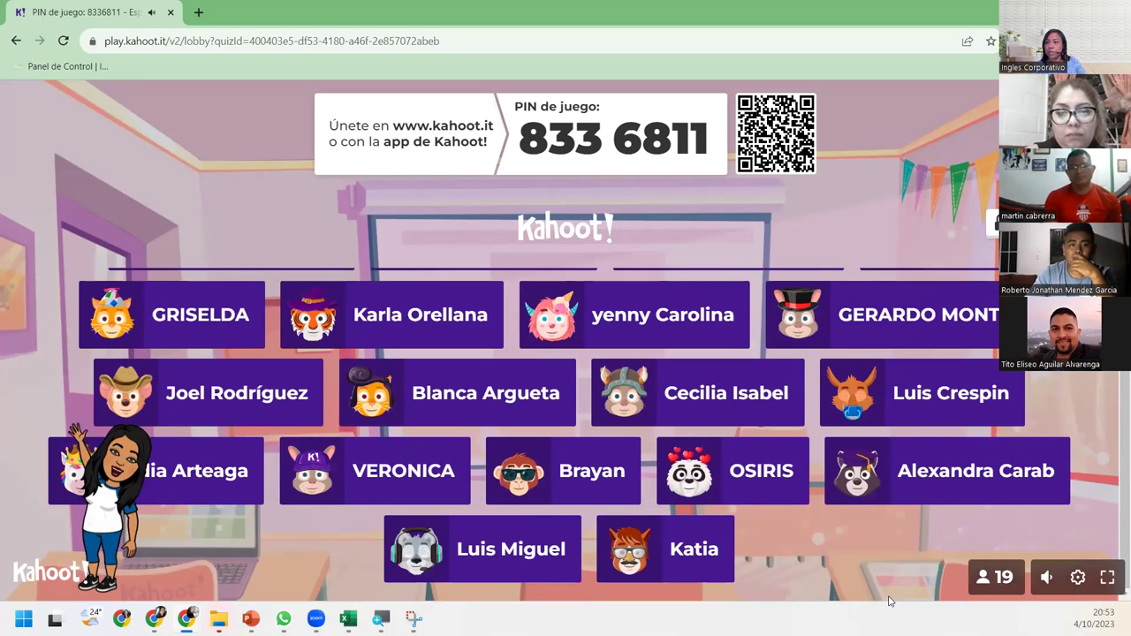
scroll(889, 601, "up", 1)
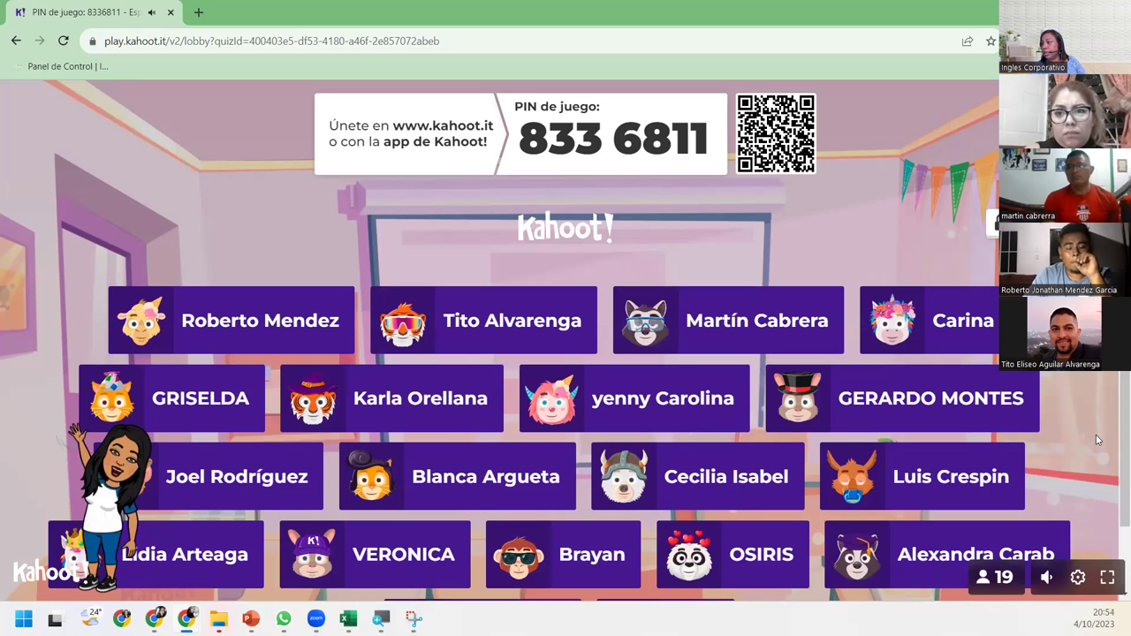
scroll(1097, 439, "down", 1)
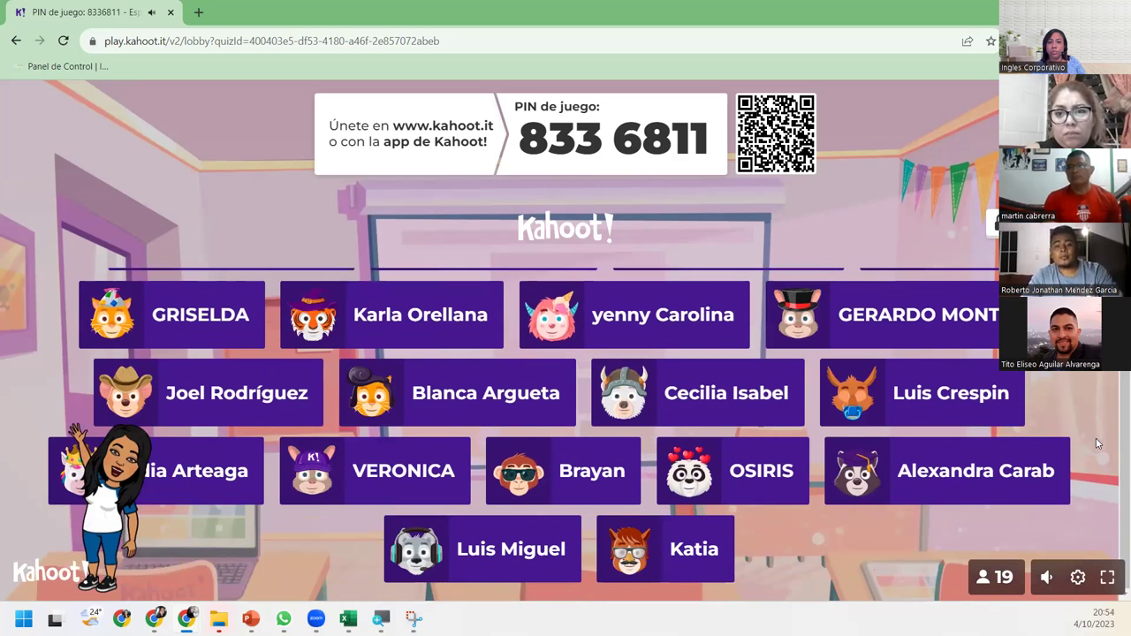
scroll(1097, 443, "up", 1)
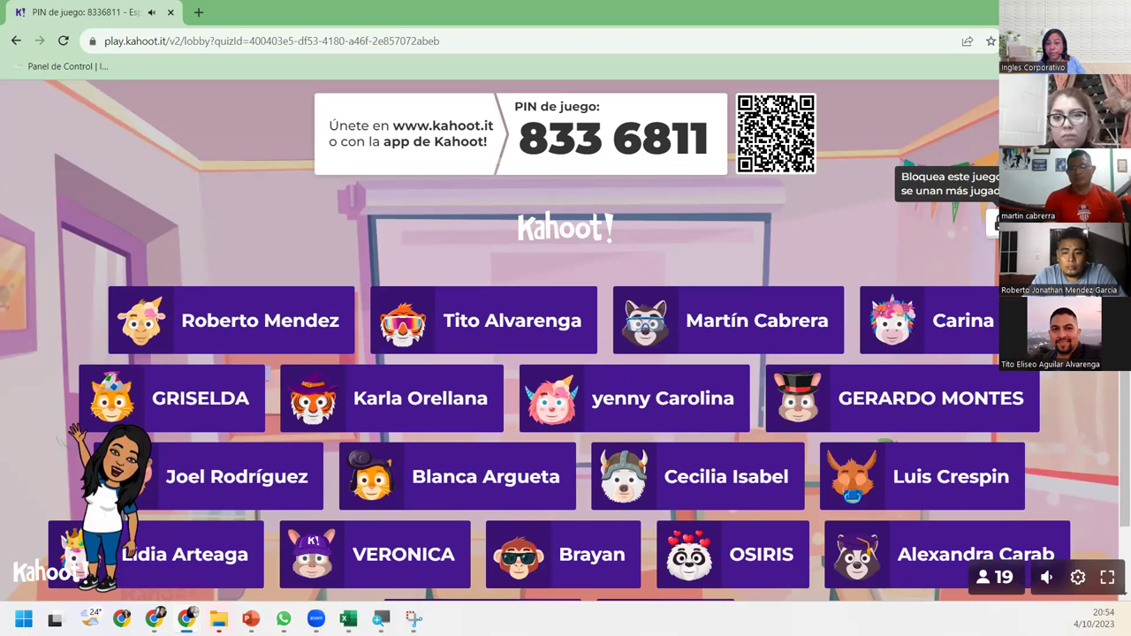
- Lock the lobby and start the quiz, then return to the slideshow and advance one slide
left_click(994, 225)
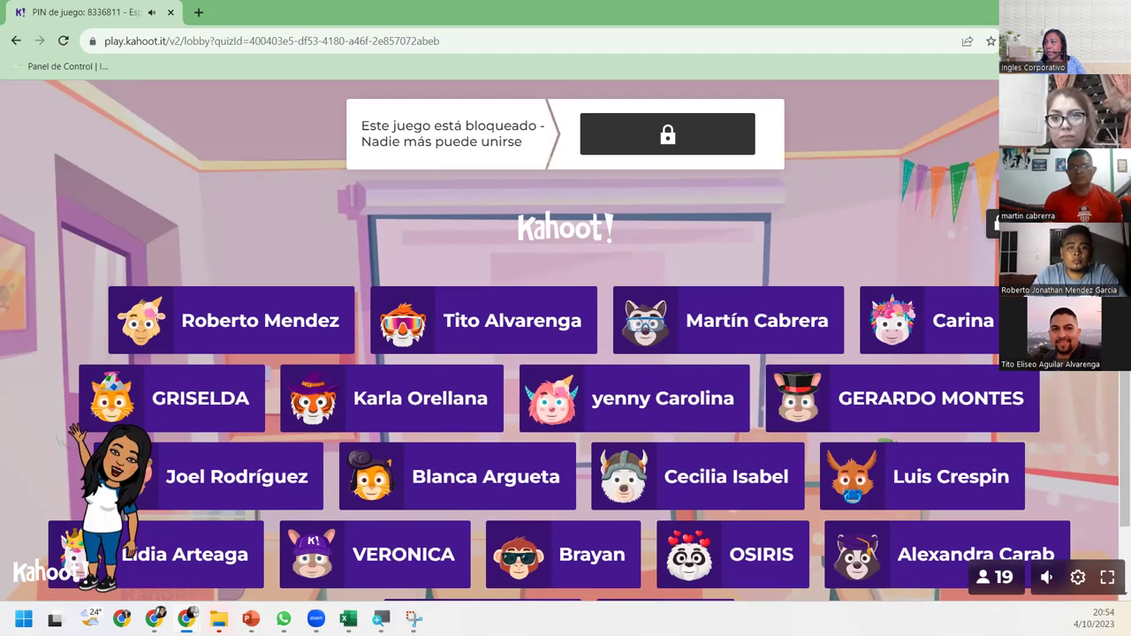
left_click(1057, 225)
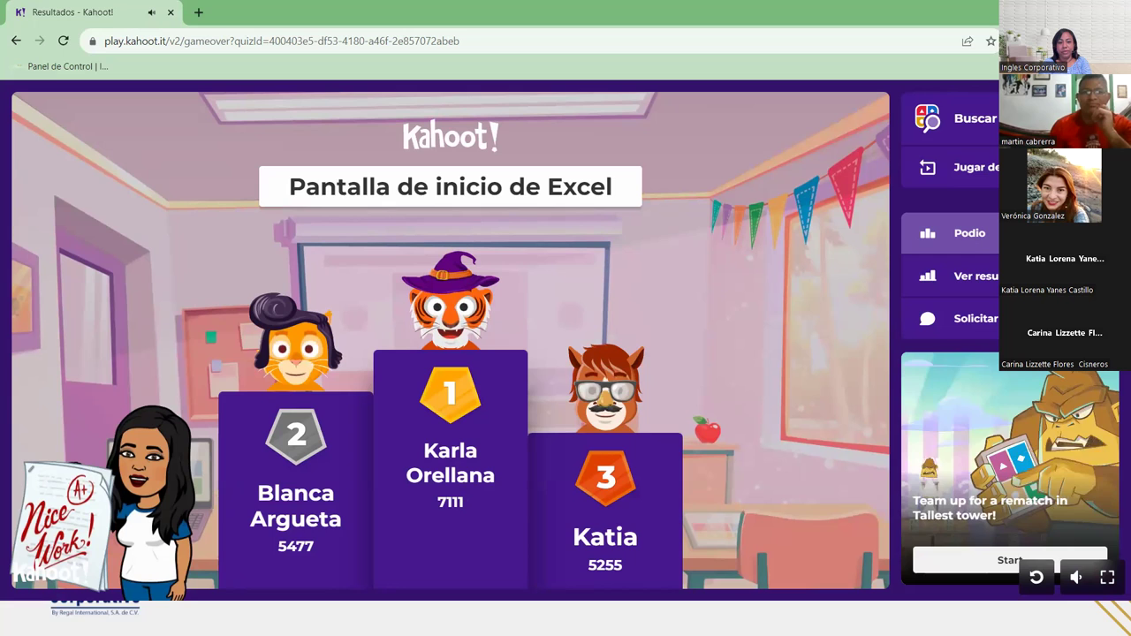
key("alt+Tab")
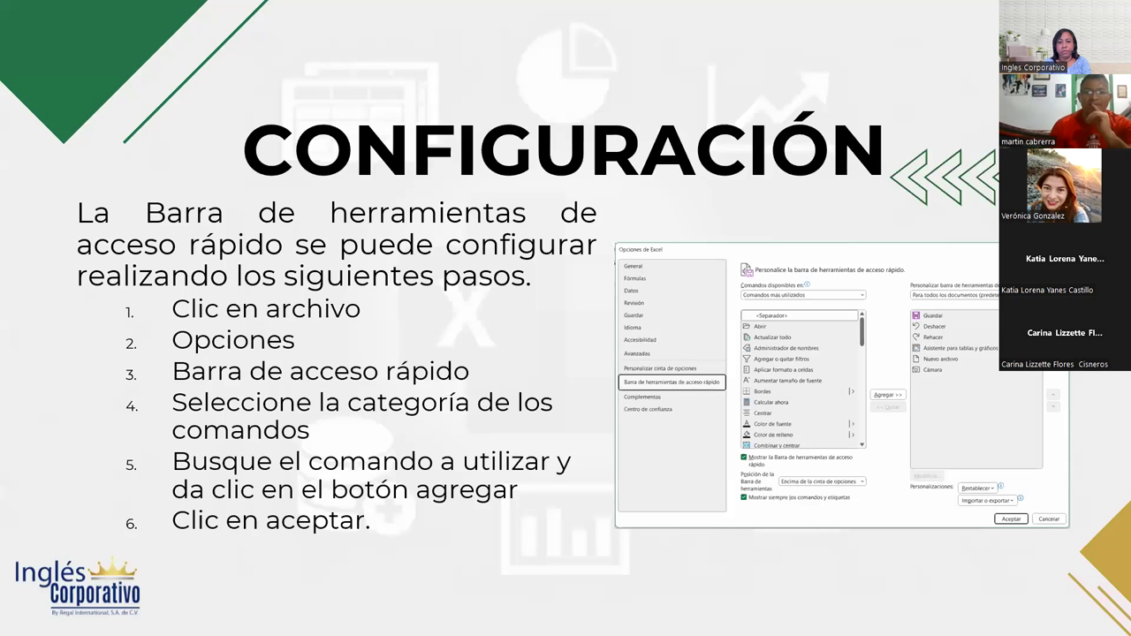
key("Right")
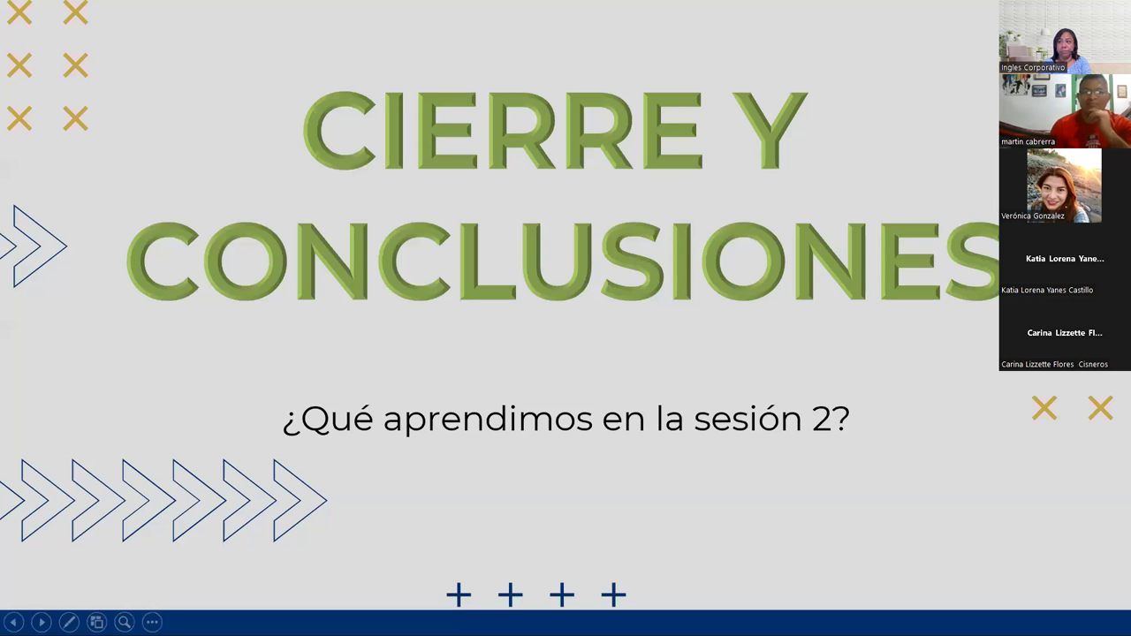